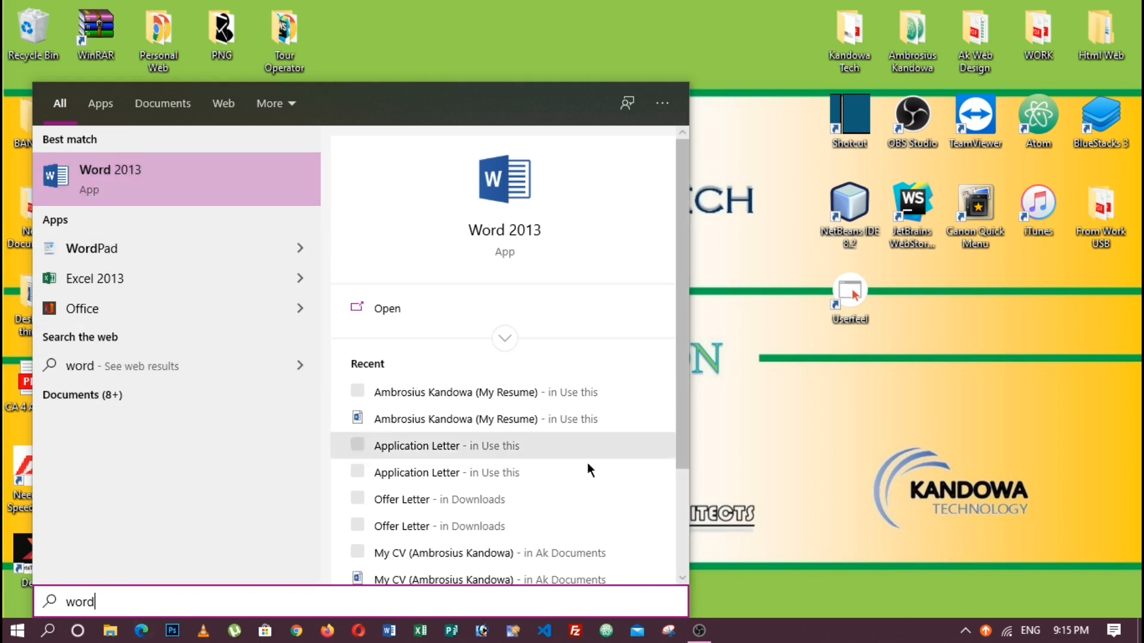
Step: Dismiss the desktop search and launch Word 2013
click(752, 157)
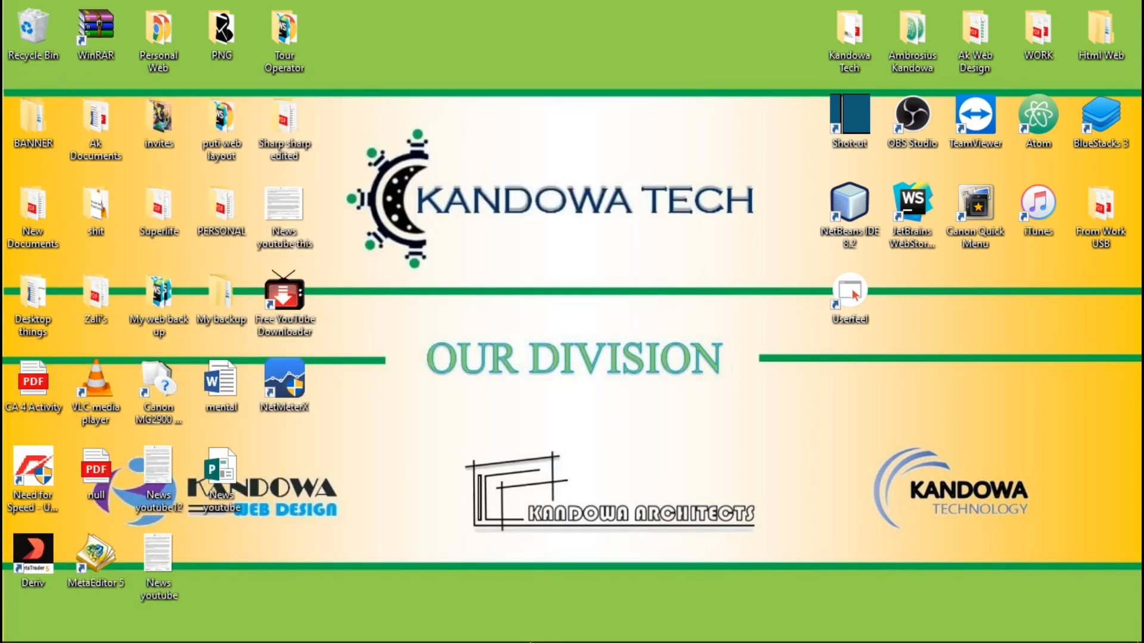
mouse_move(407, 640)
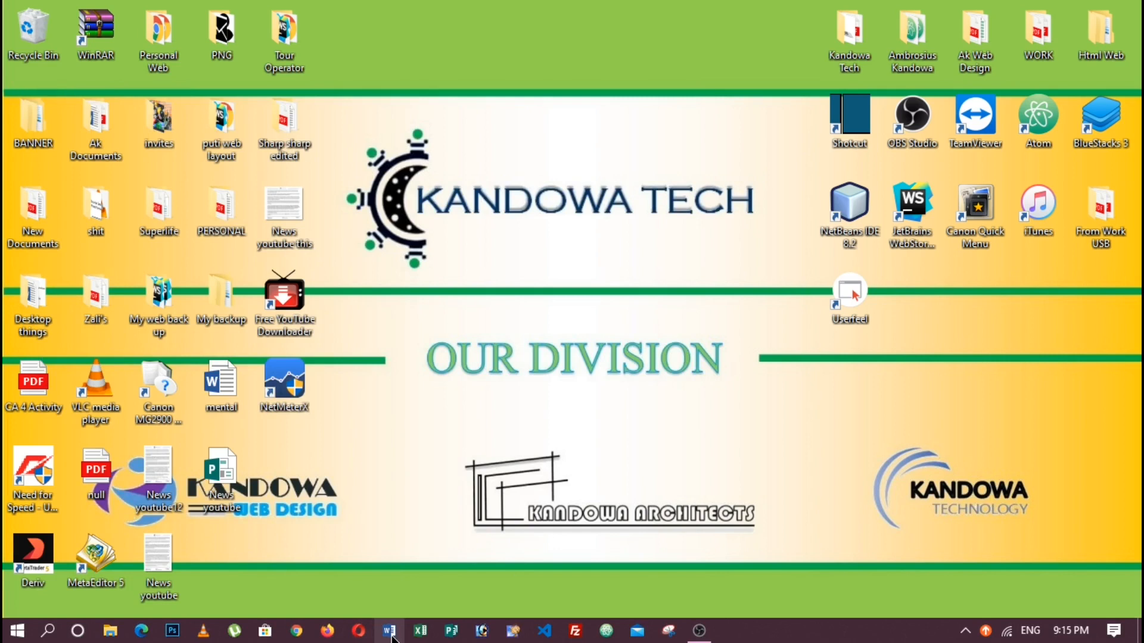
click(390, 631)
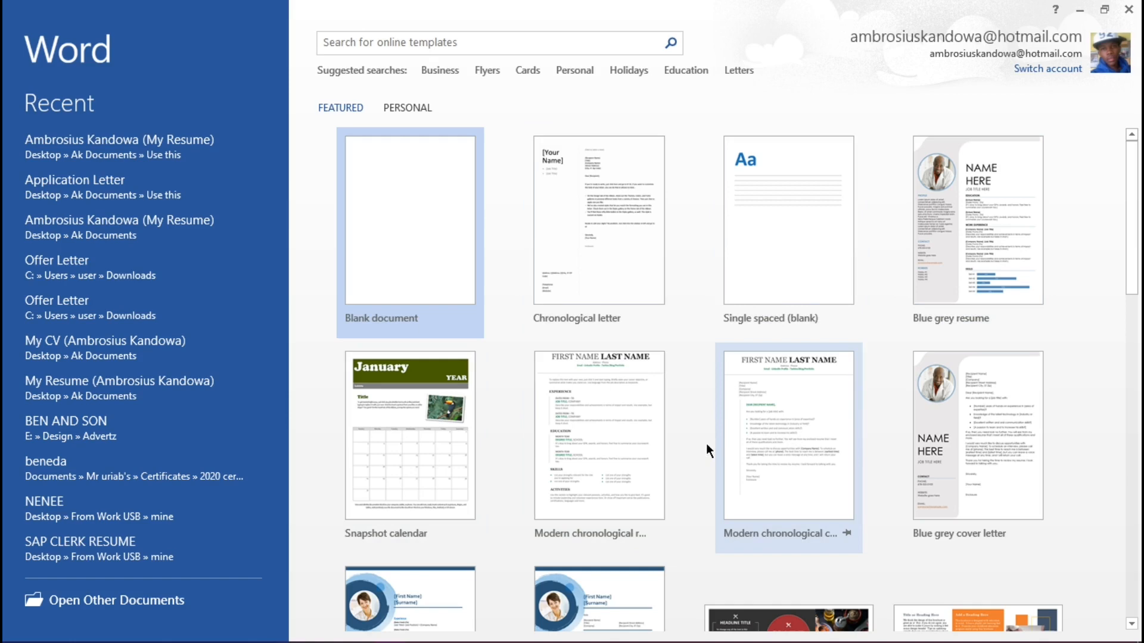
Step: Browse the featured templates and create a new blank document
scroll(706, 447, down, 2)
scroll(706, 443, down, 1)
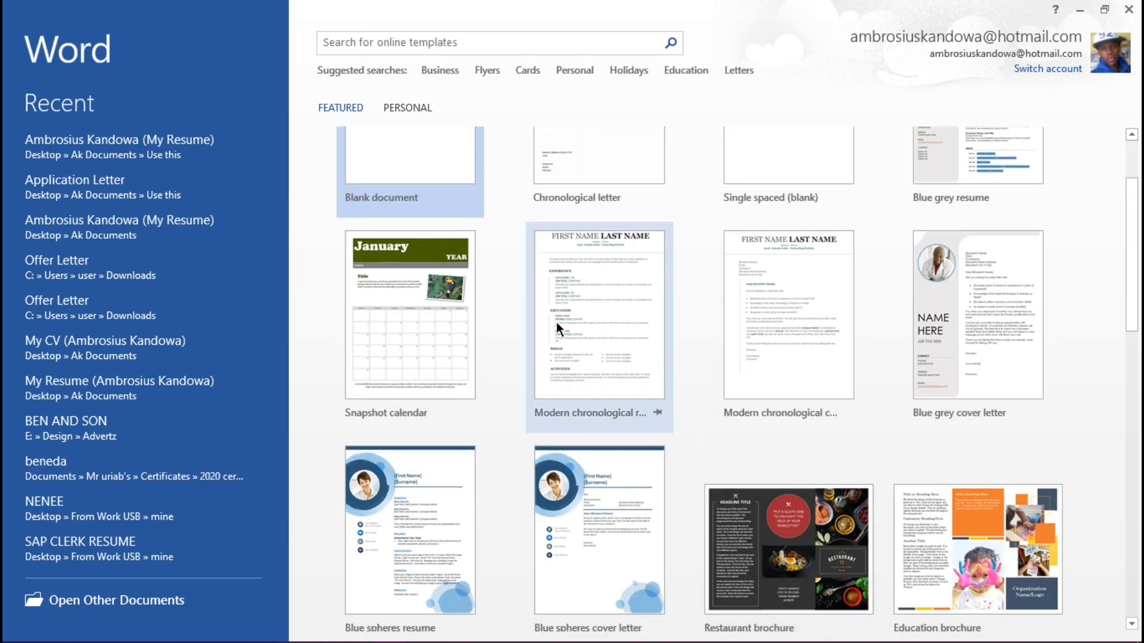
scroll(679, 404, down, 10)
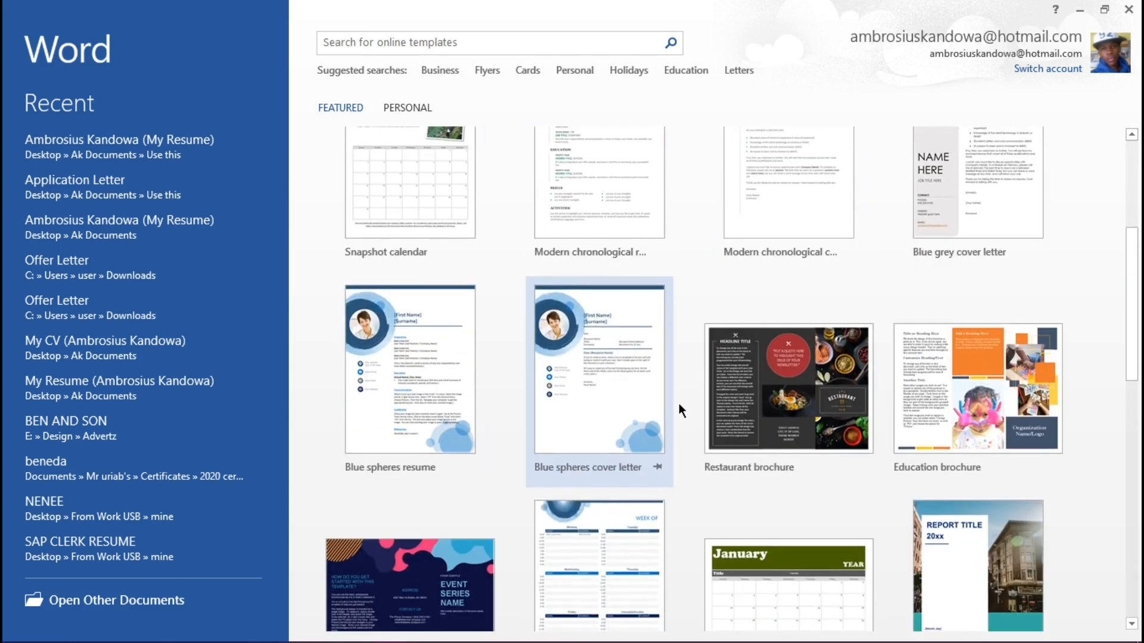
scroll(678, 402, down, 5)
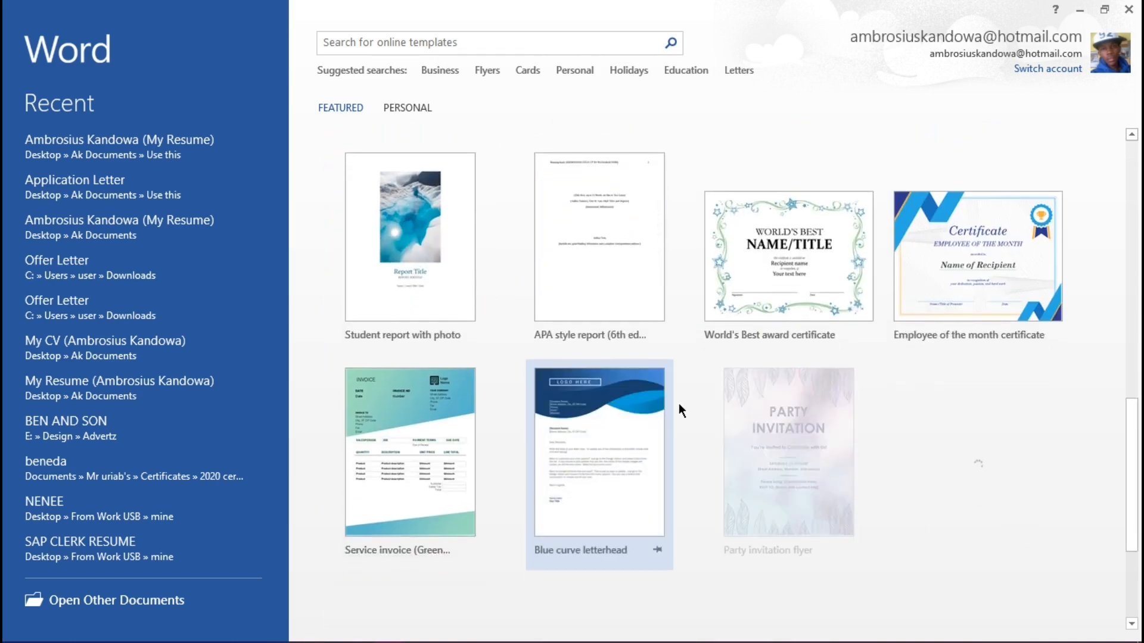
scroll(678, 403, up, 6)
scroll(678, 403, up, 12)
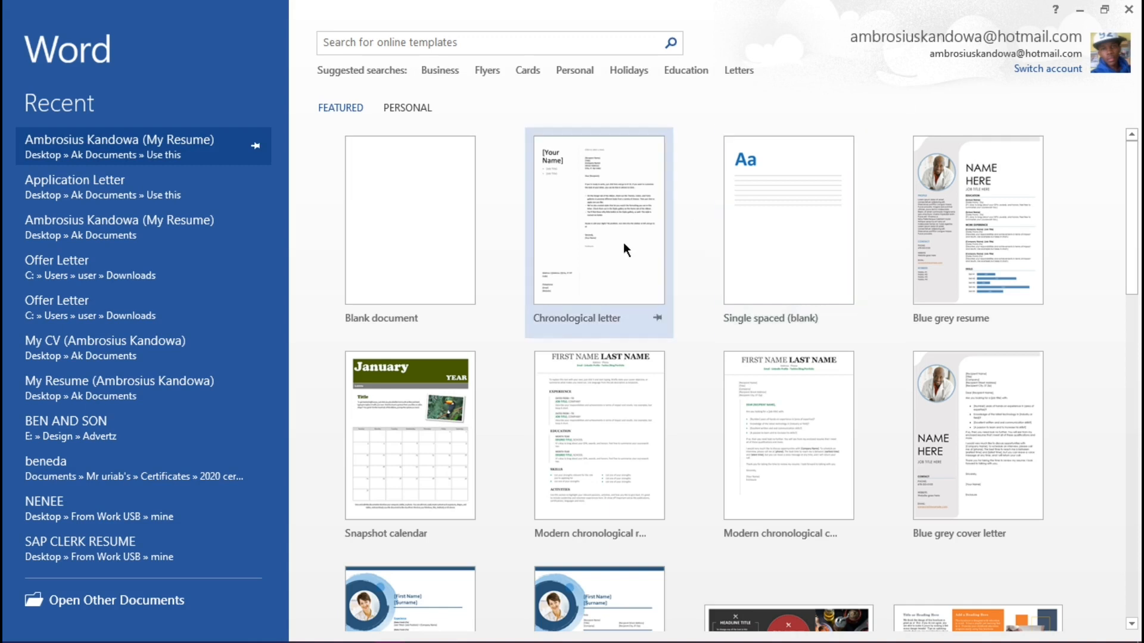
click(398, 245)
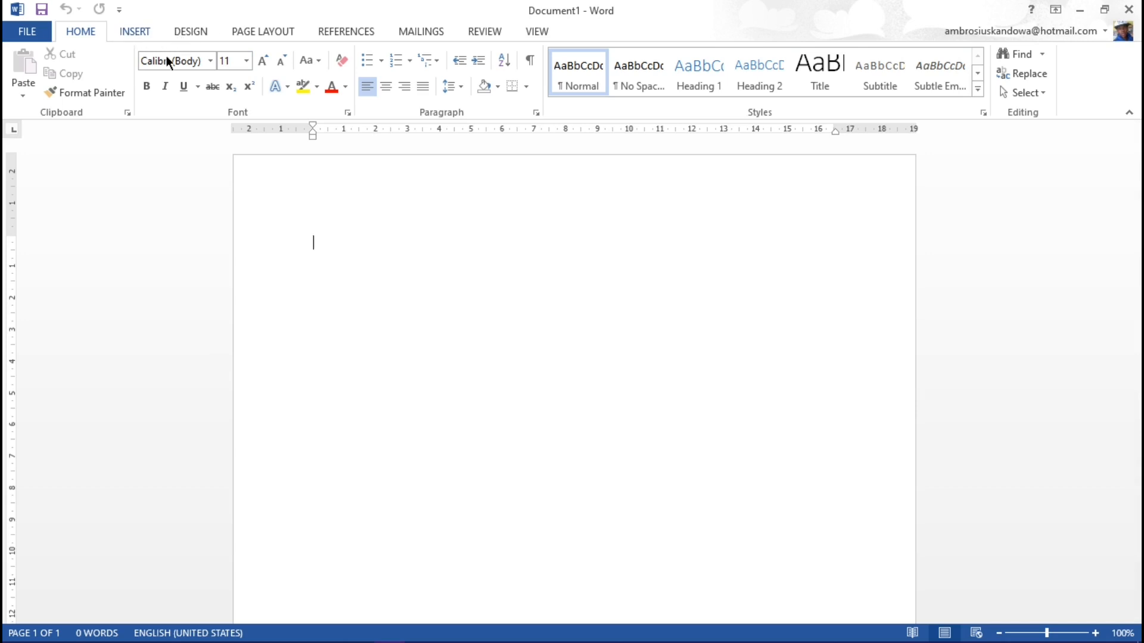
Step: Look through the ribbon's commands for inserting, design, page layout, references, mailings and reviewing
click(137, 31)
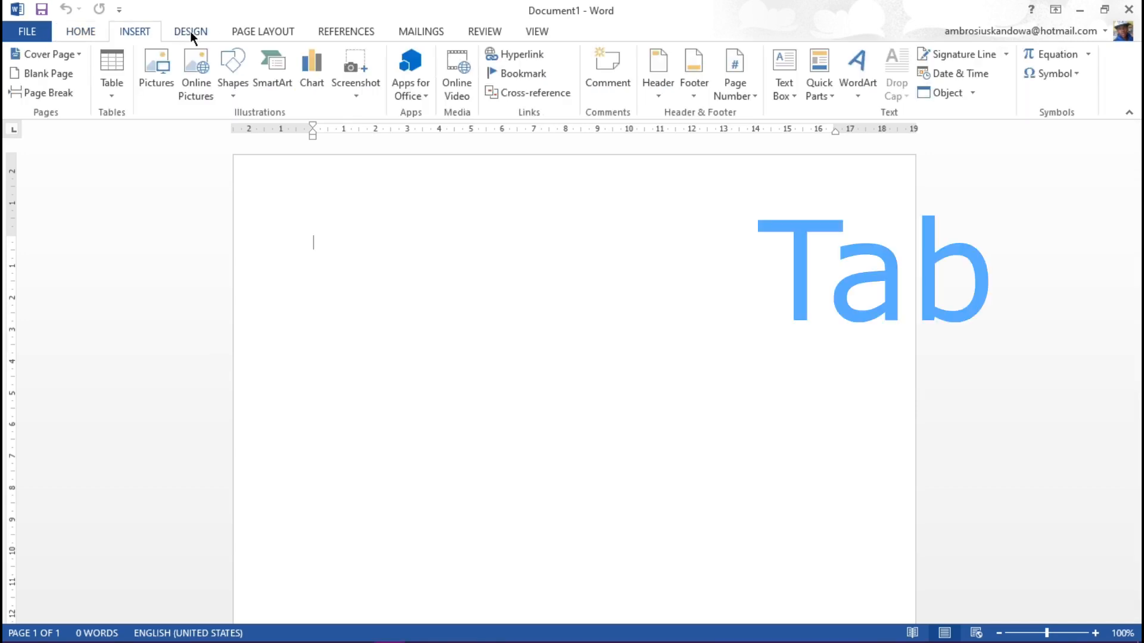
scroll(260, 30, down, 2)
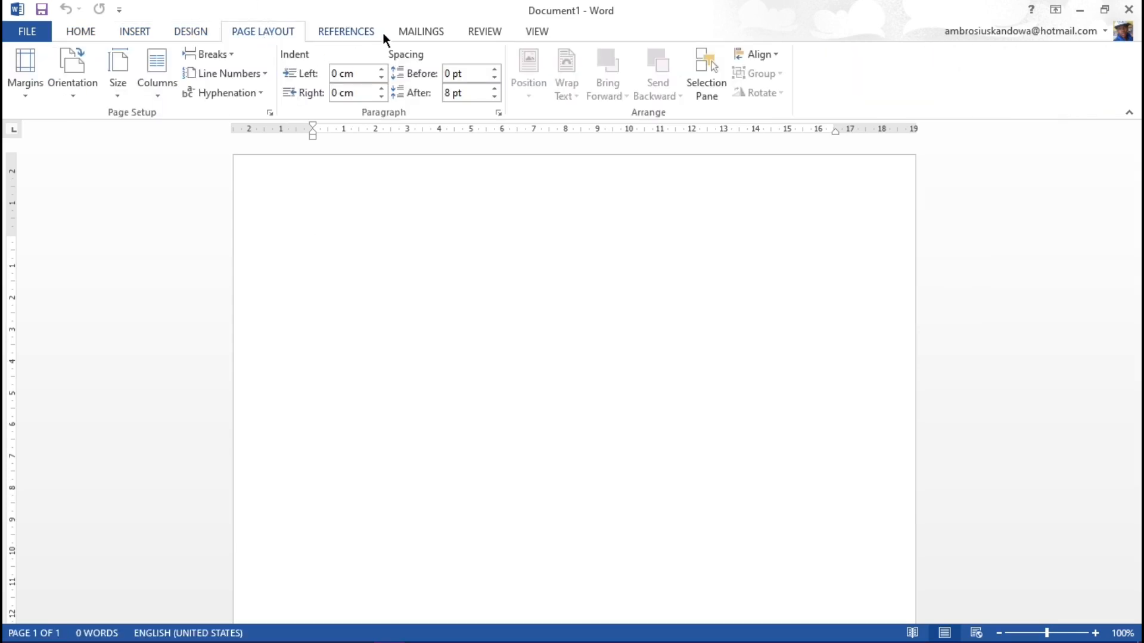
click(345, 26)
click(408, 31)
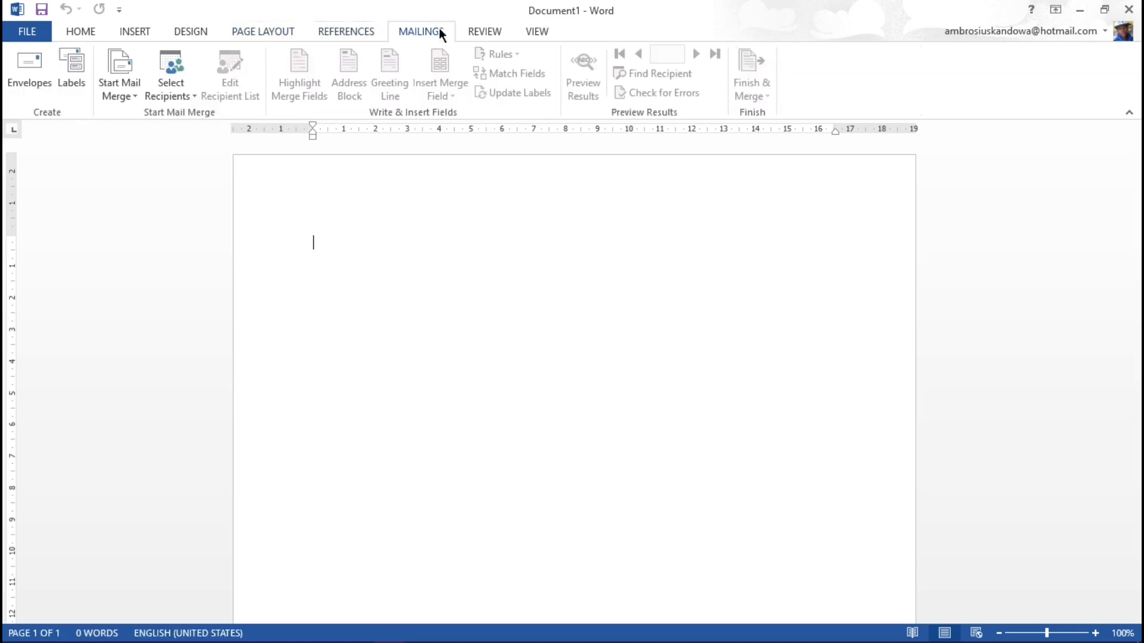
click(484, 25)
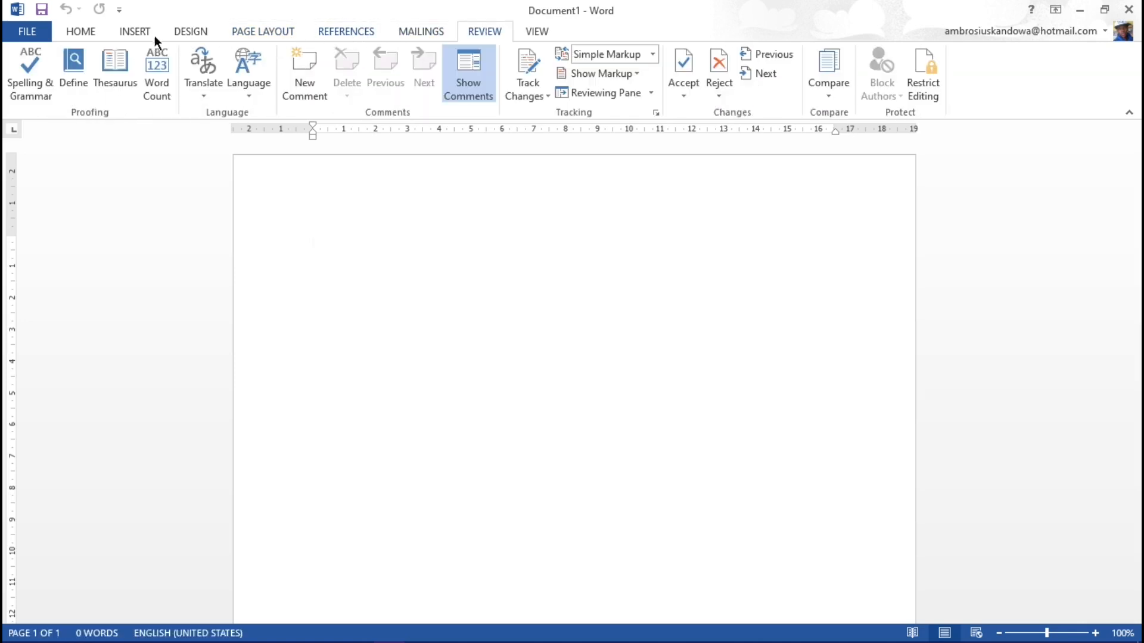
Step: Examine how the Home, Insert, Design and Page Layout commands are arranged into groups on the ribbon
click(87, 29)
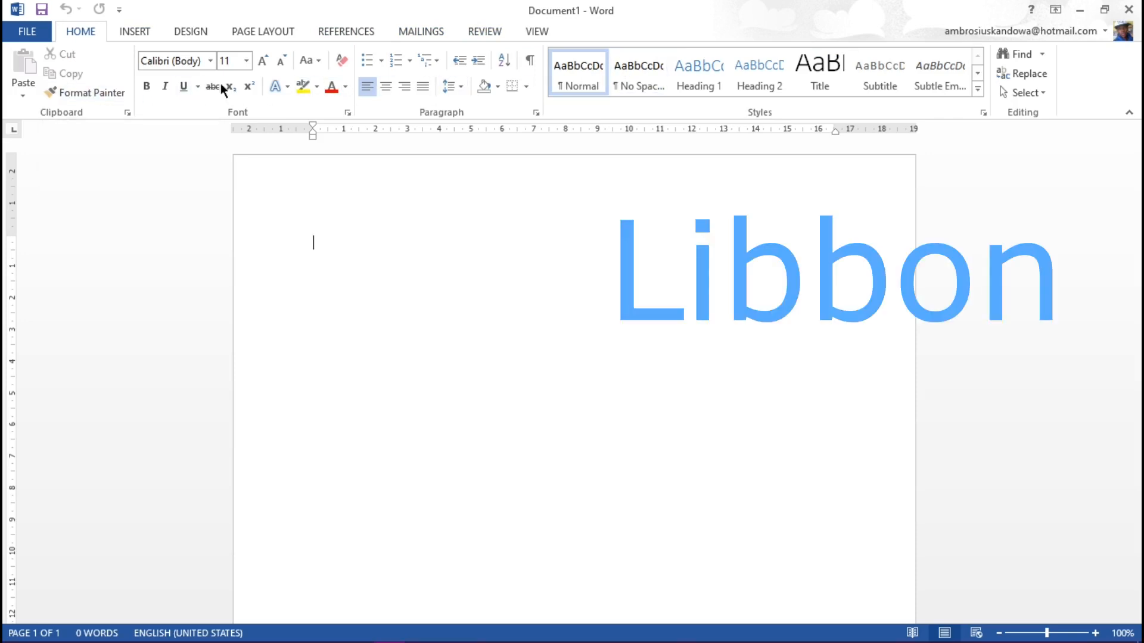
click(123, 28)
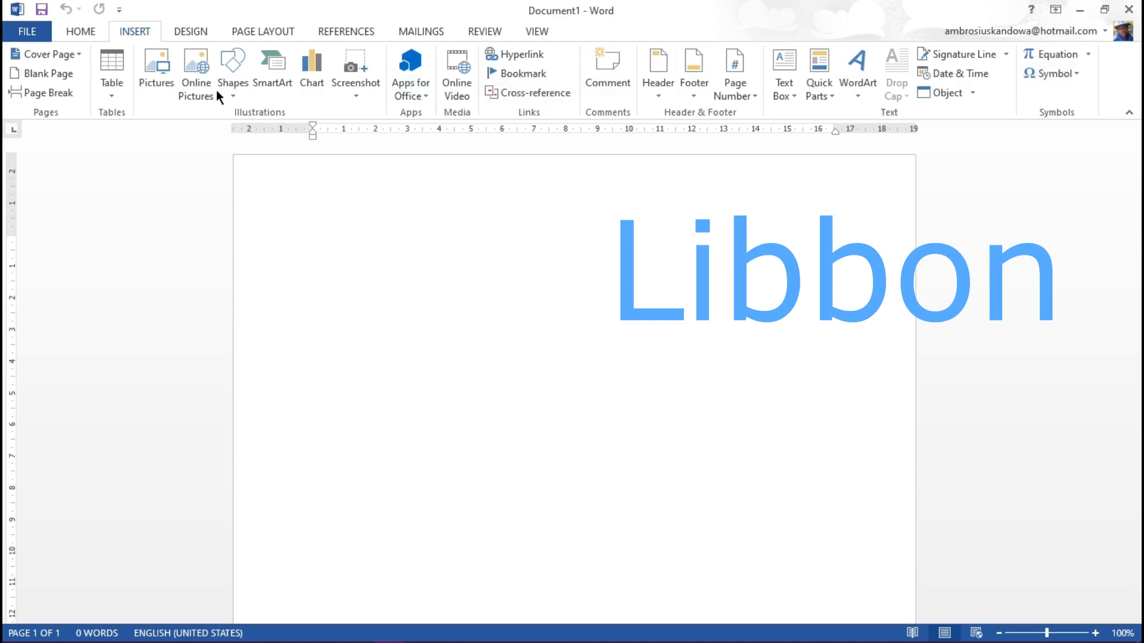
click(187, 32)
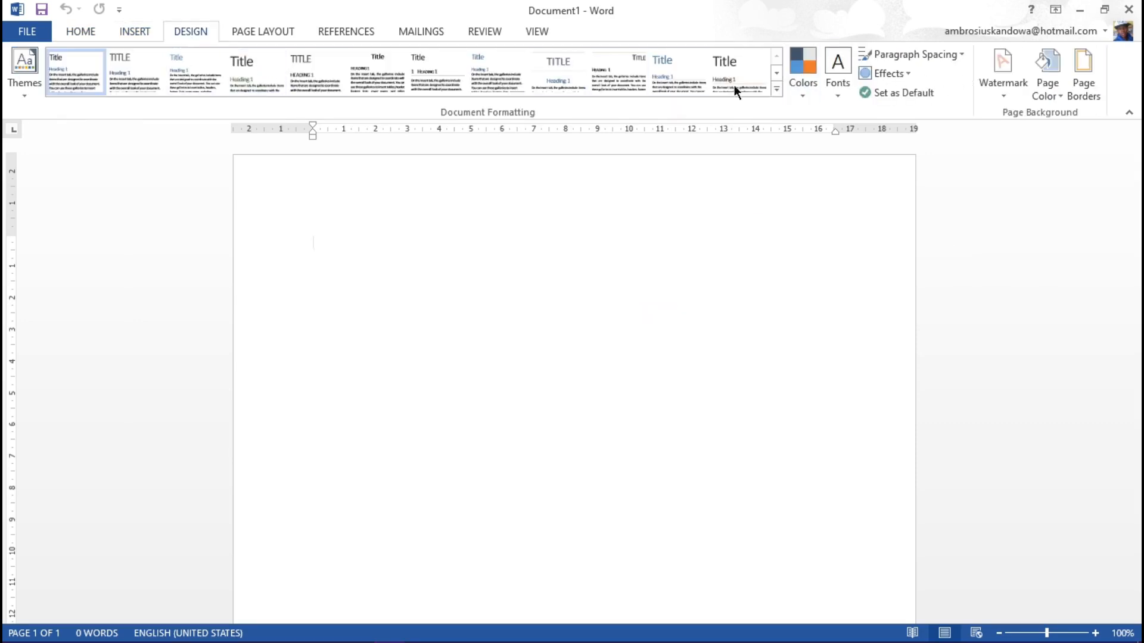
click(258, 29)
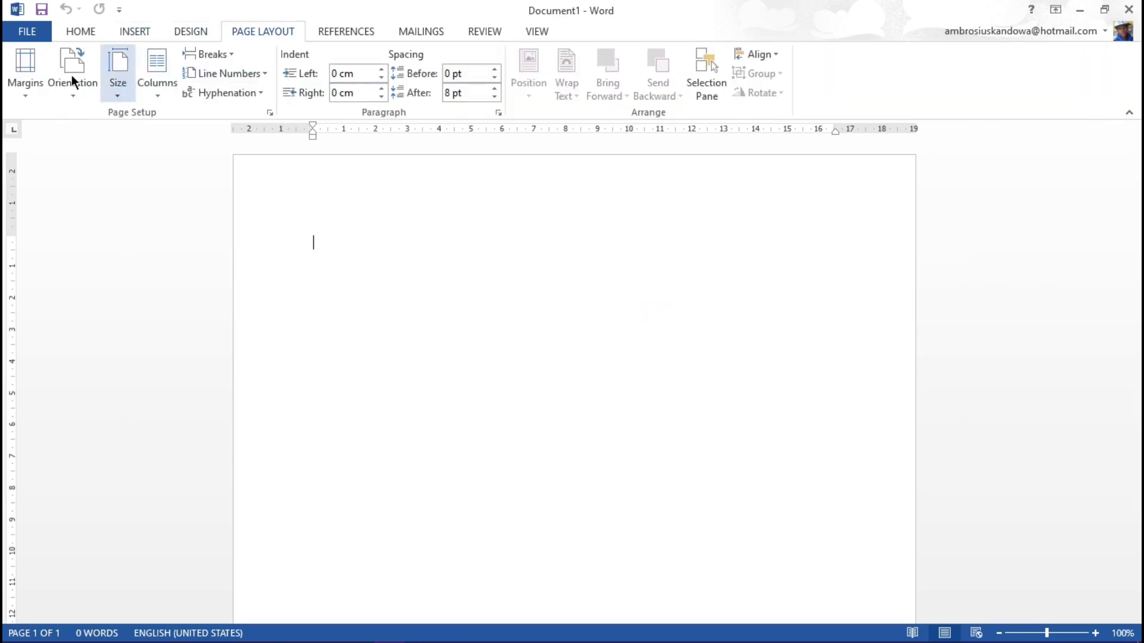
click(83, 30)
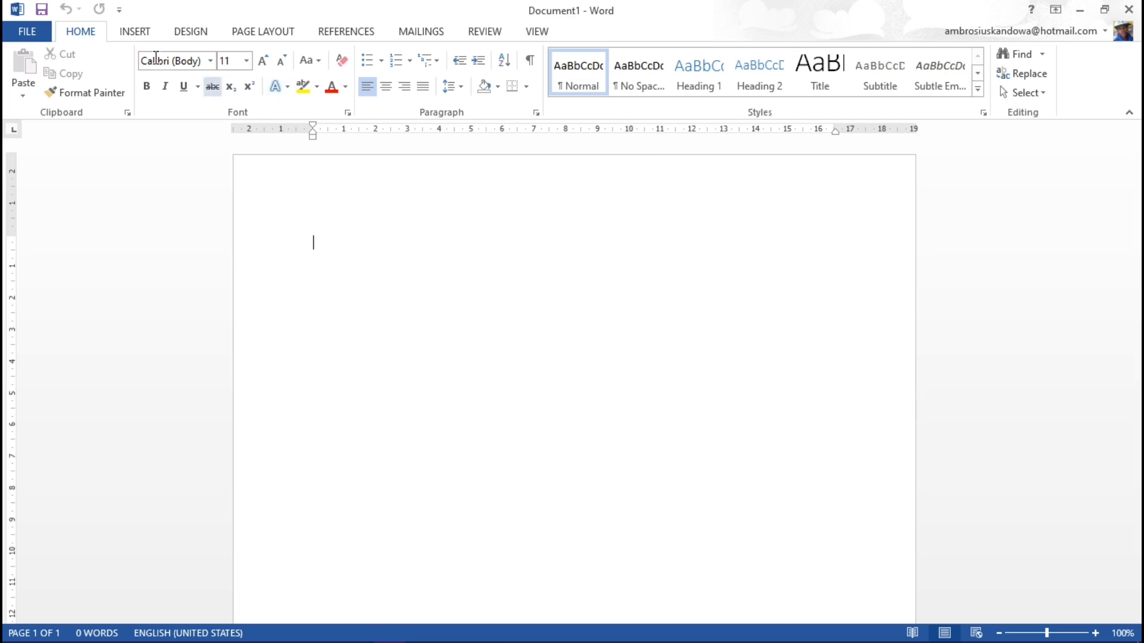
click(133, 32)
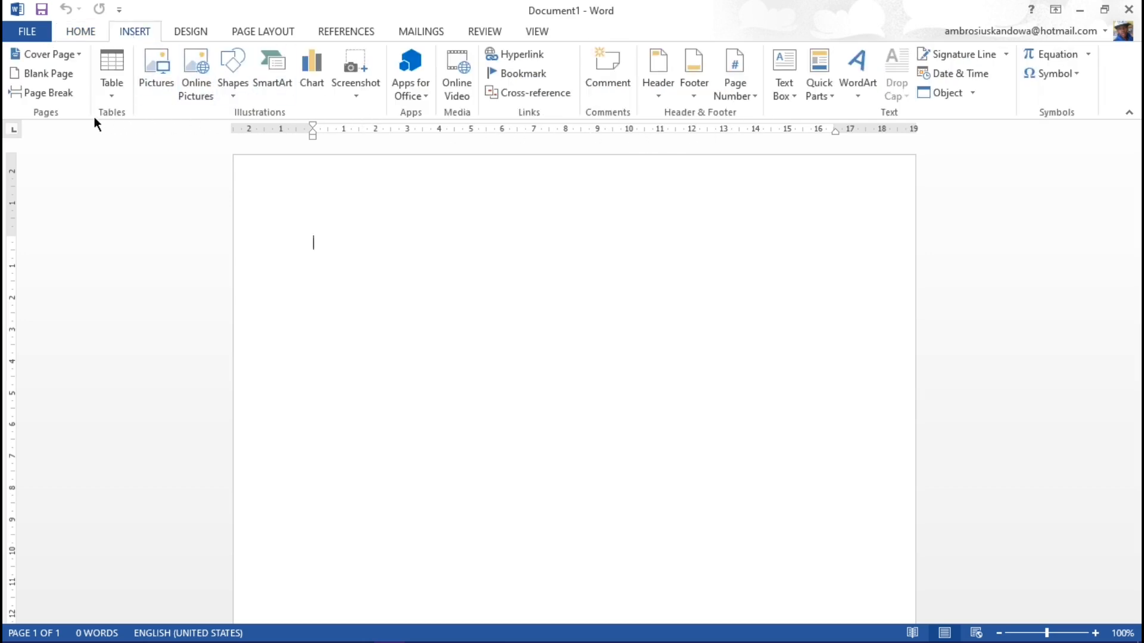
click(189, 31)
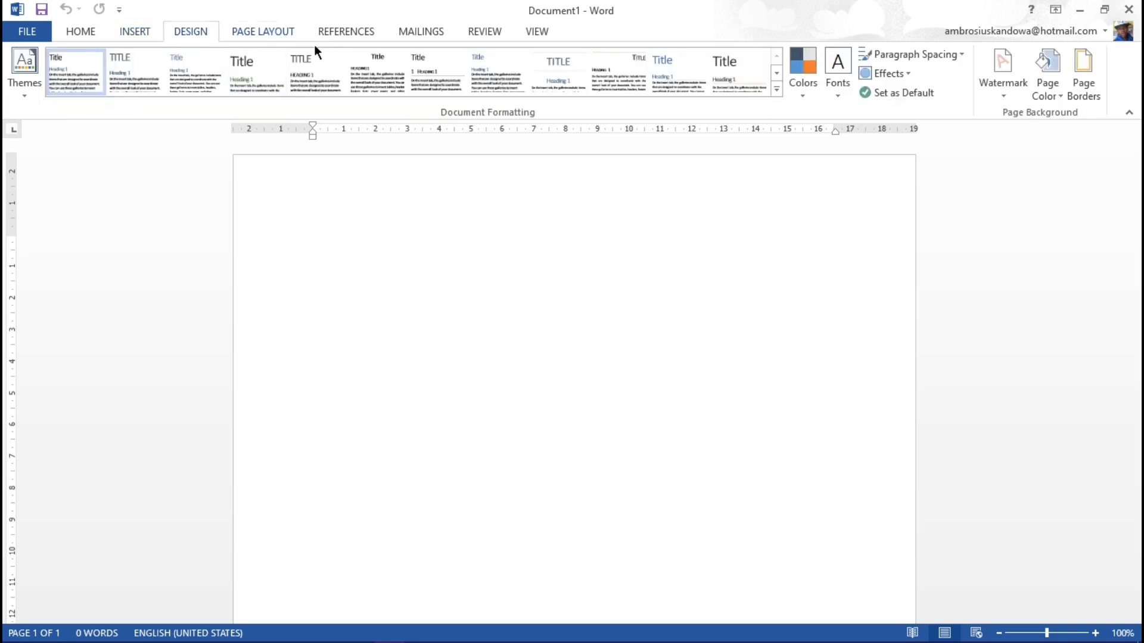
Step: View the full Page Setup and Paragraph settings of the blank document, closing each dialog without changes
click(292, 33)
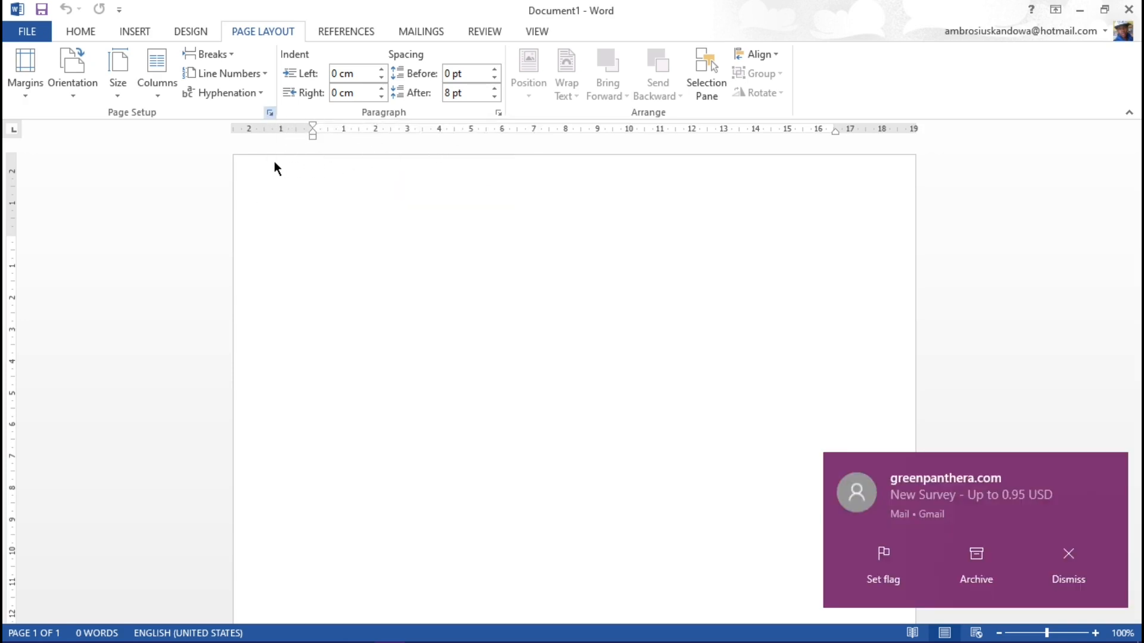
double_click(297, 129)
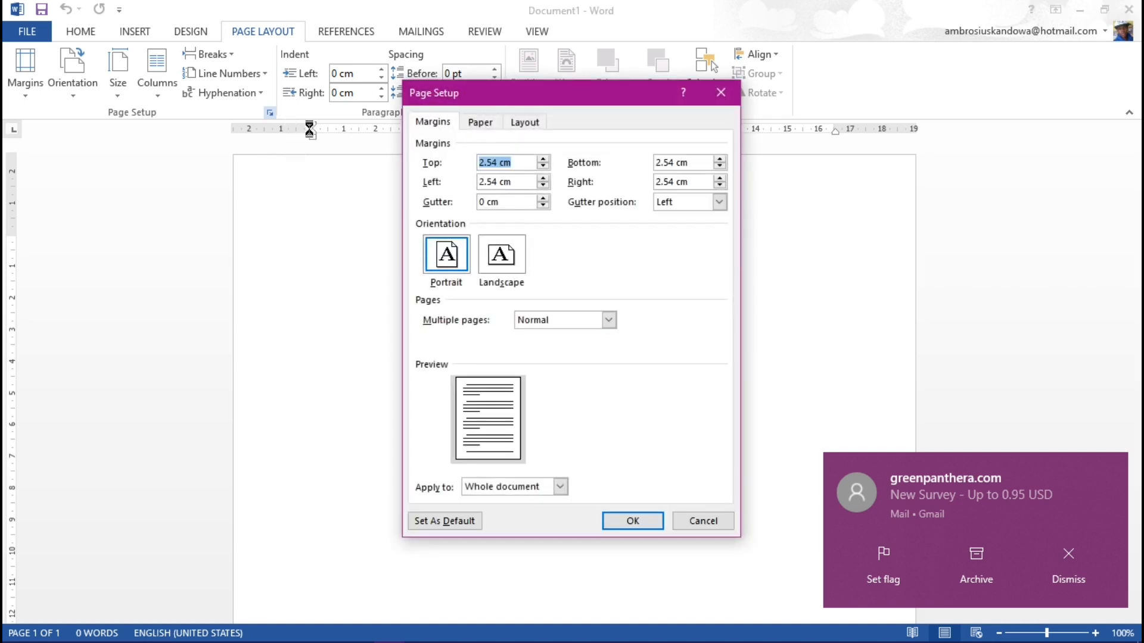
drag(527, 93, 451, 115)
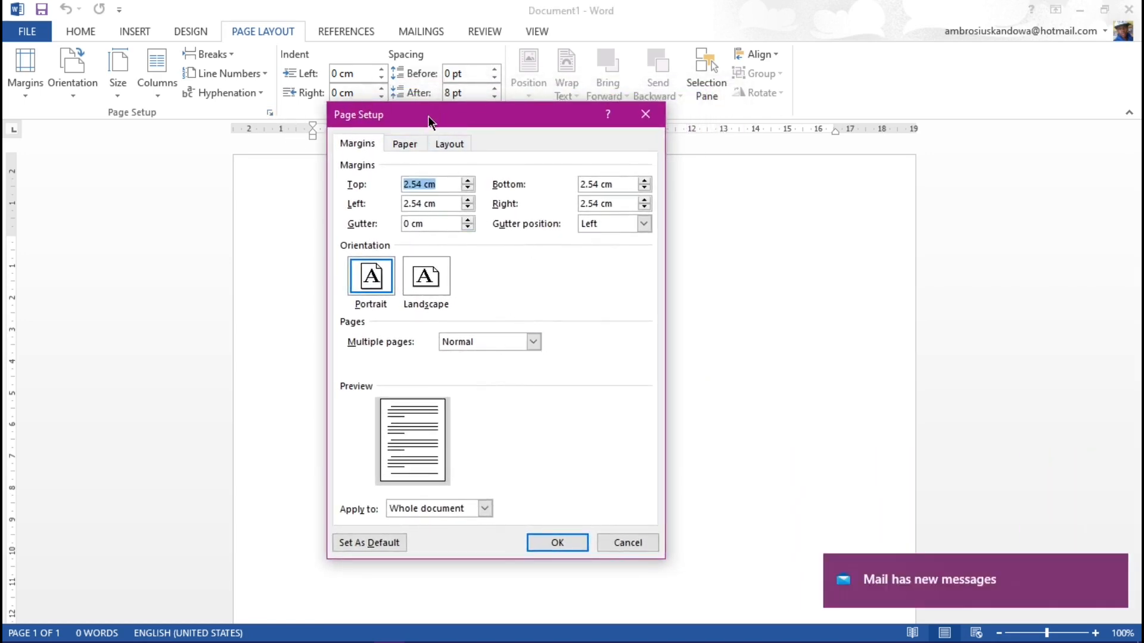
click(582, 115)
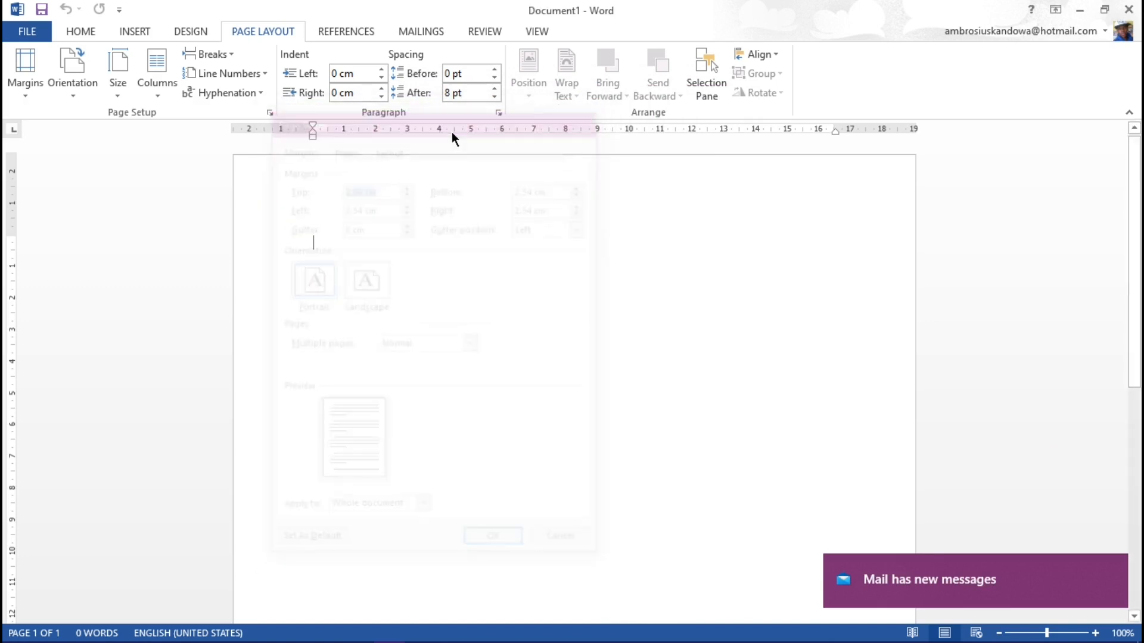
click(499, 113)
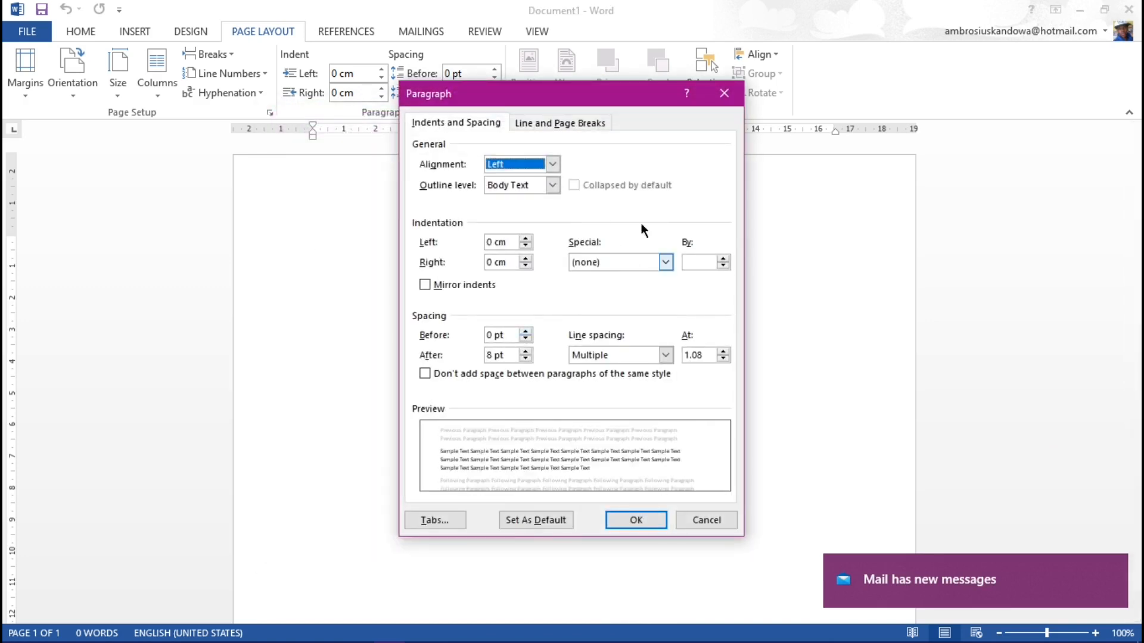
click(724, 93)
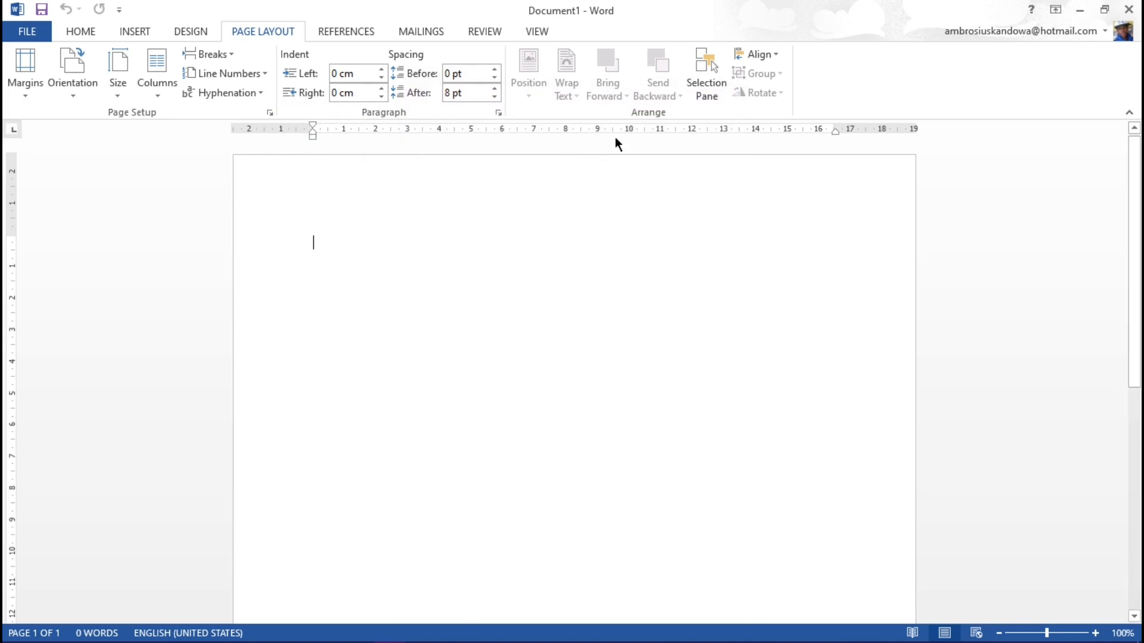
Step: View the full Font settings and close the dialog without changes
click(82, 31)
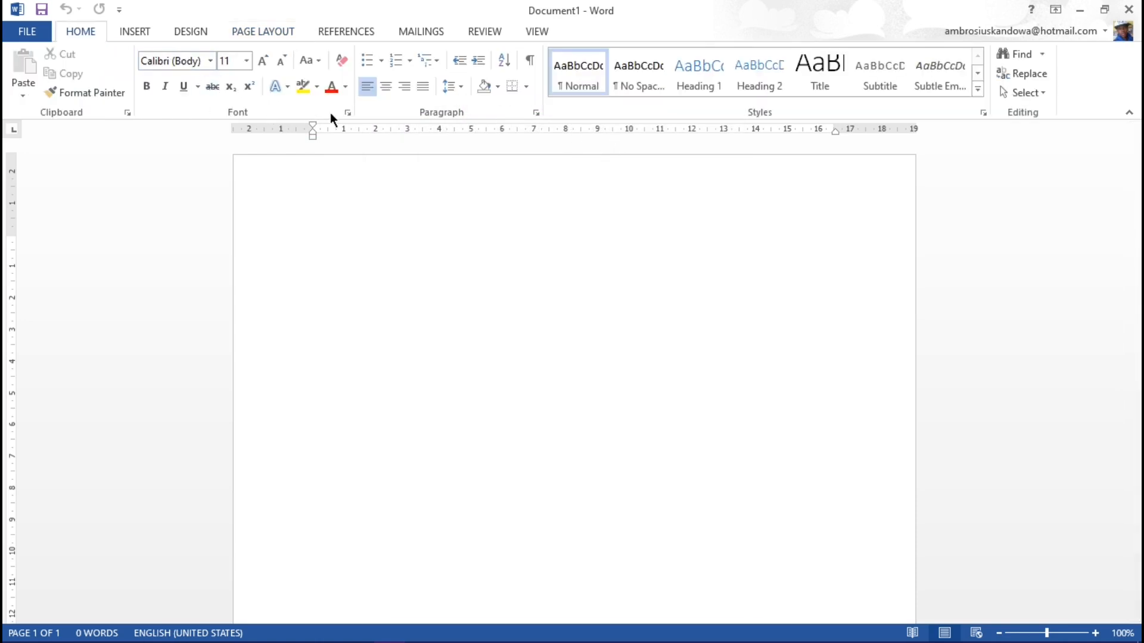
click(348, 113)
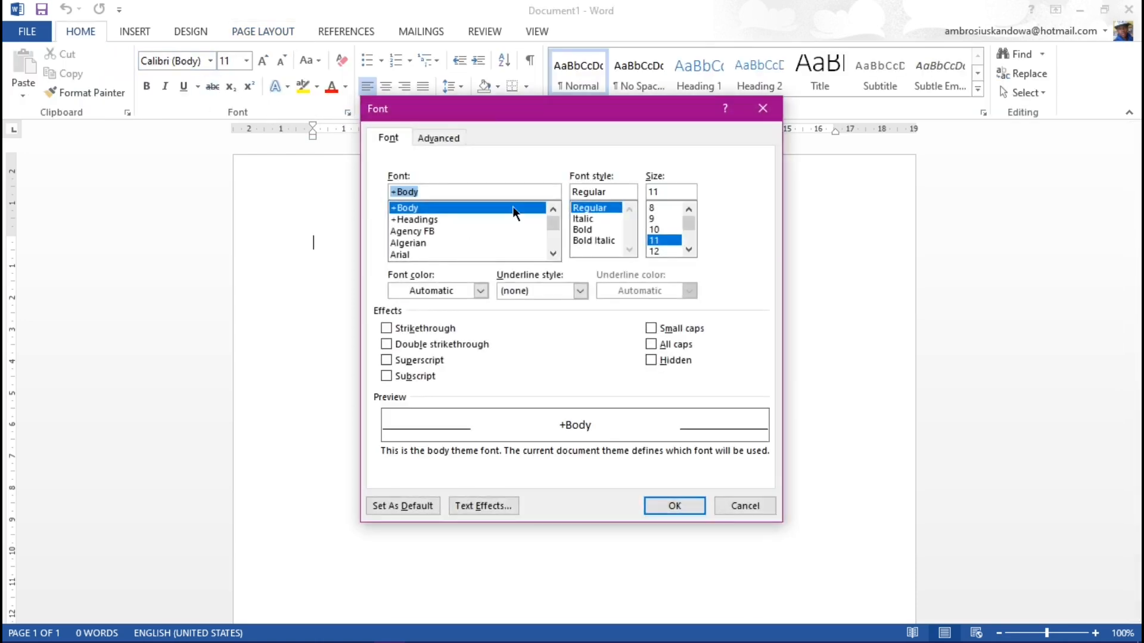
drag(493, 108, 456, 153)
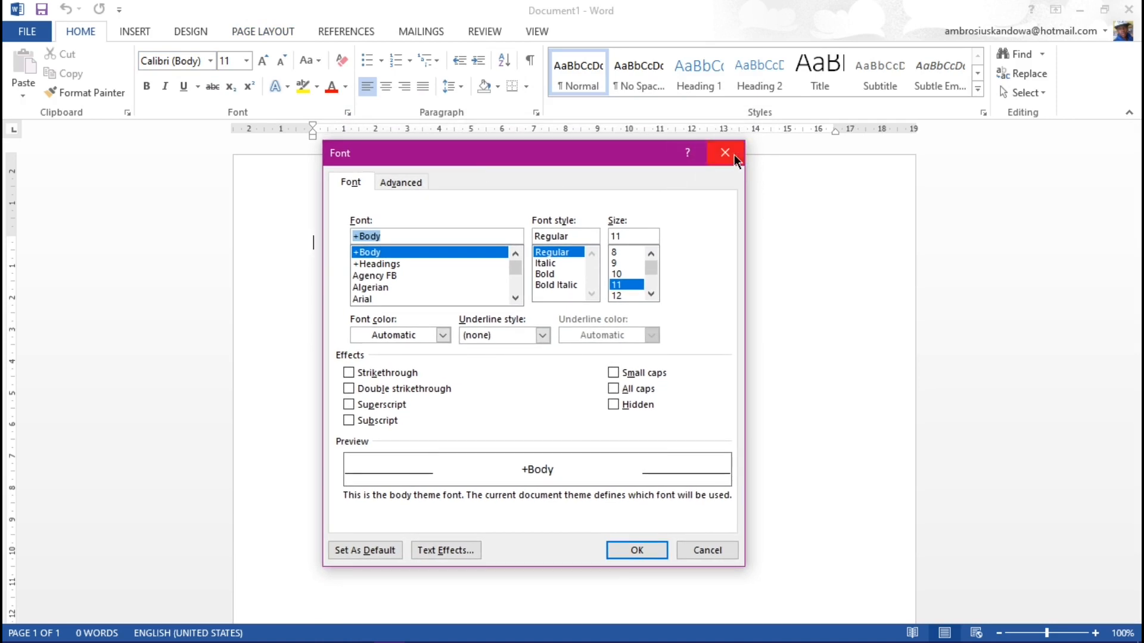
key(Escape)
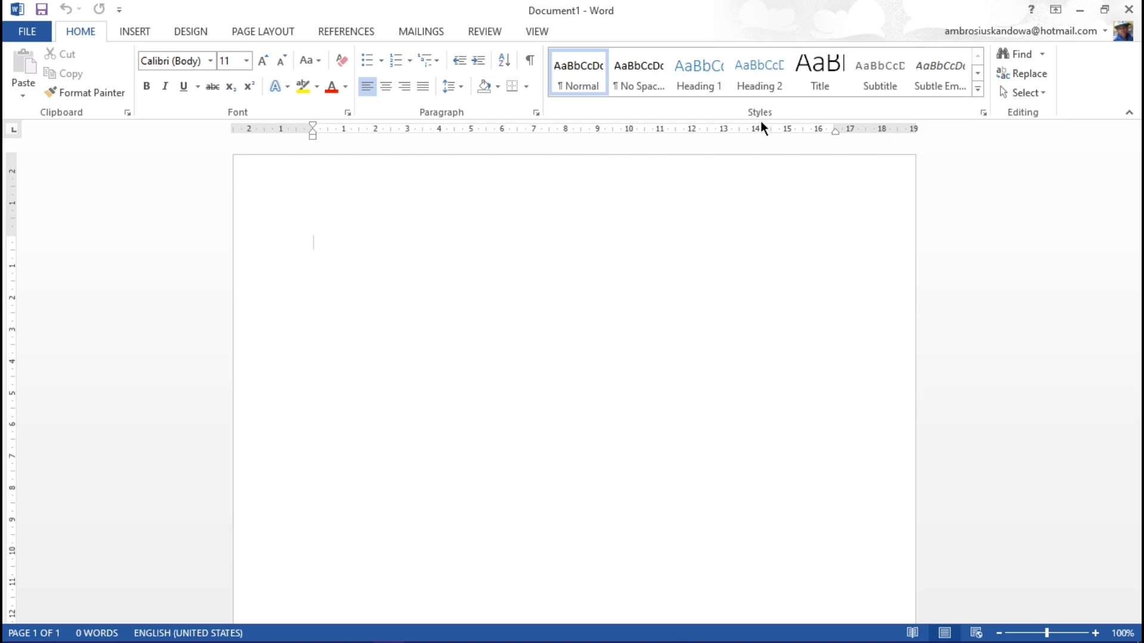
Step: Hide the document's rulers and show them again
click(536, 31)
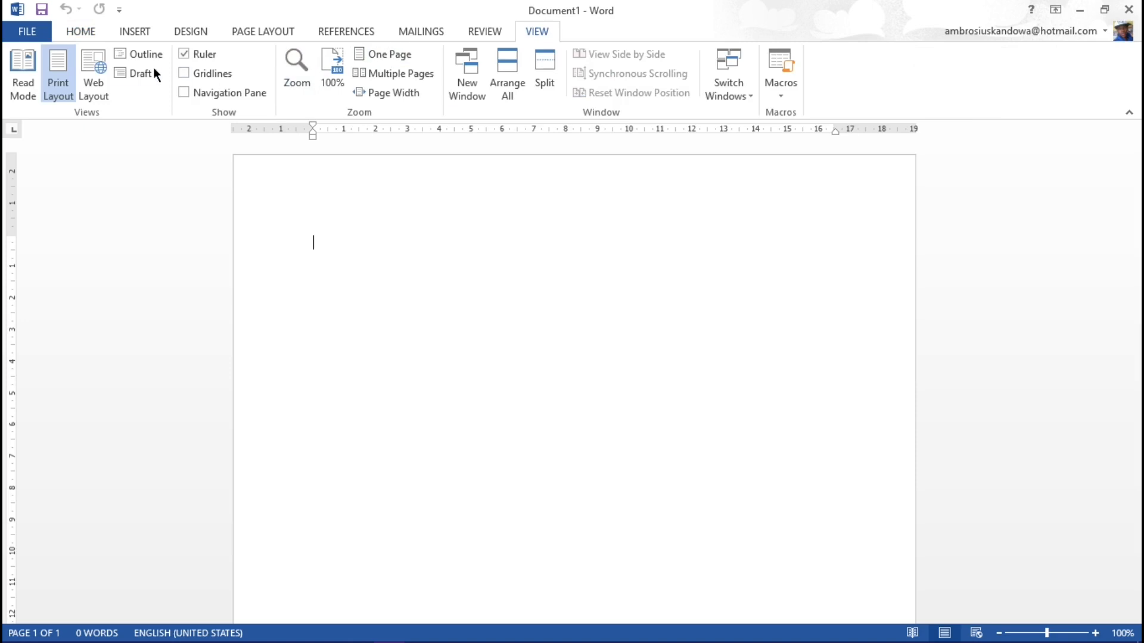
click(185, 54)
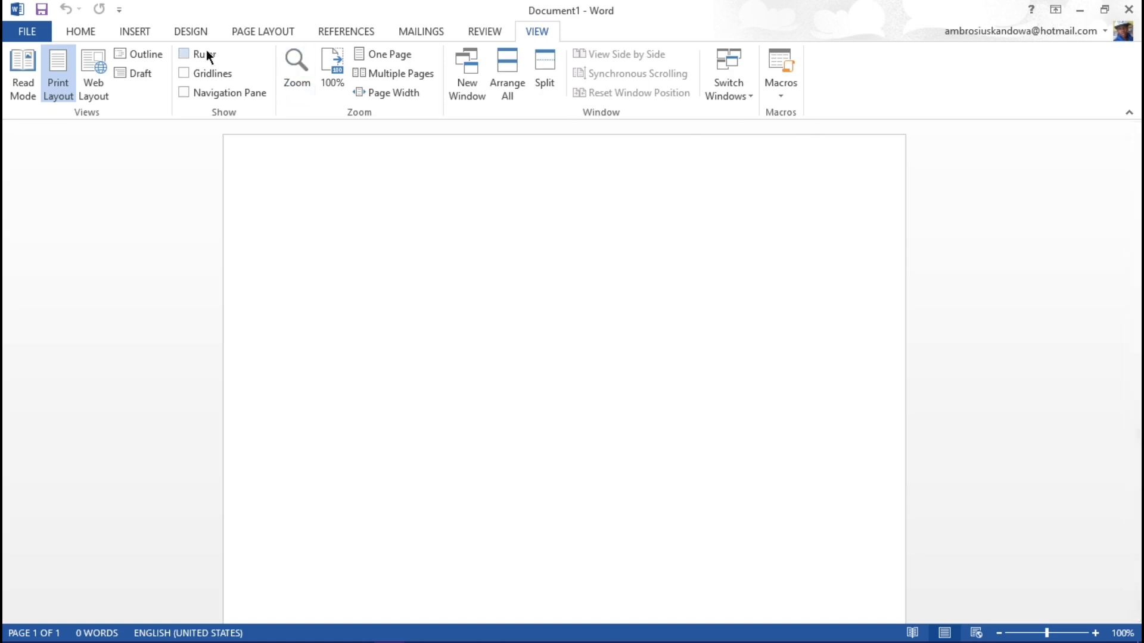
click(184, 54)
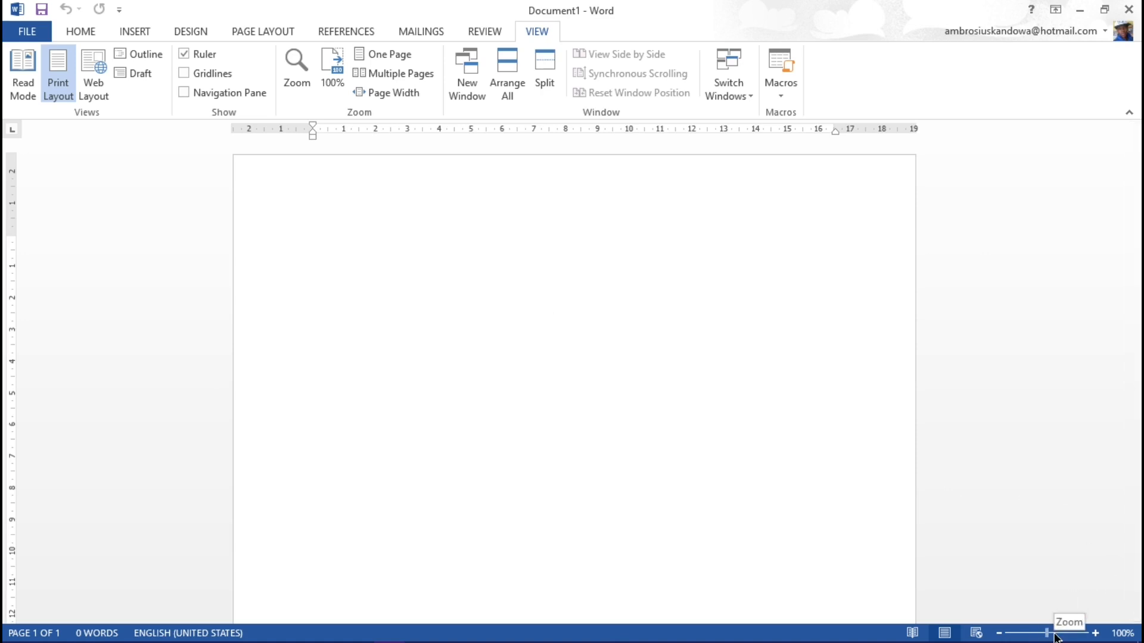
Step: Zoom the page in to 108% and return it to 100%
mouse_move(1048, 637)
mouse_down()
mouse_move(1066, 639)
mouse_move(1018, 637)
mouse_move(1059, 638)
mouse_move(1020, 638)
mouse_move(1048, 638)
mouse_up()
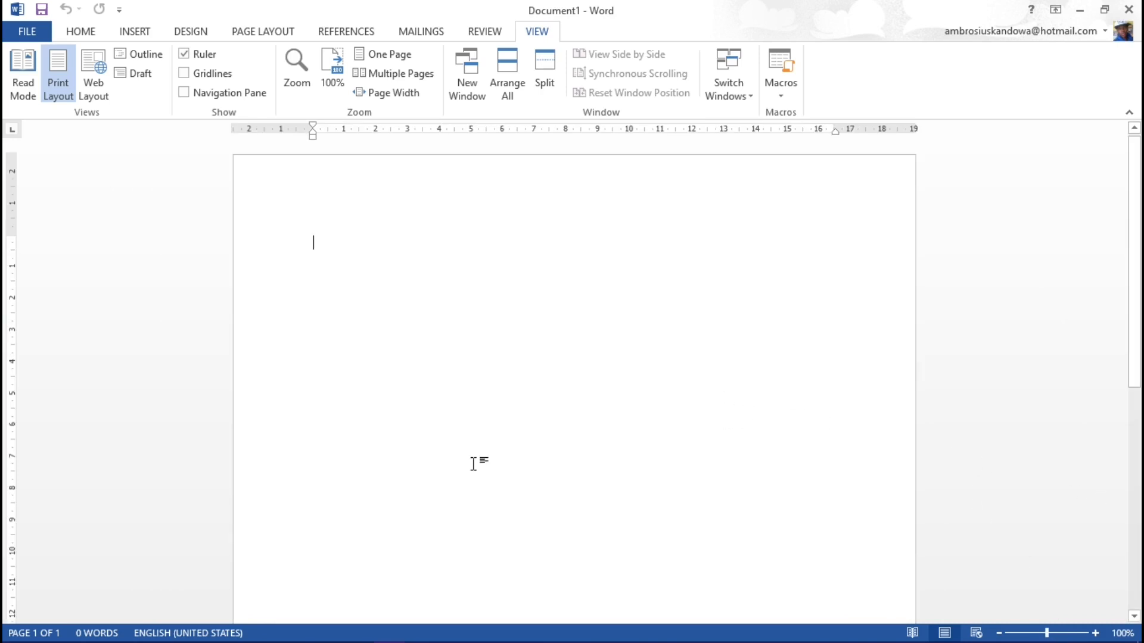
click(1068, 637)
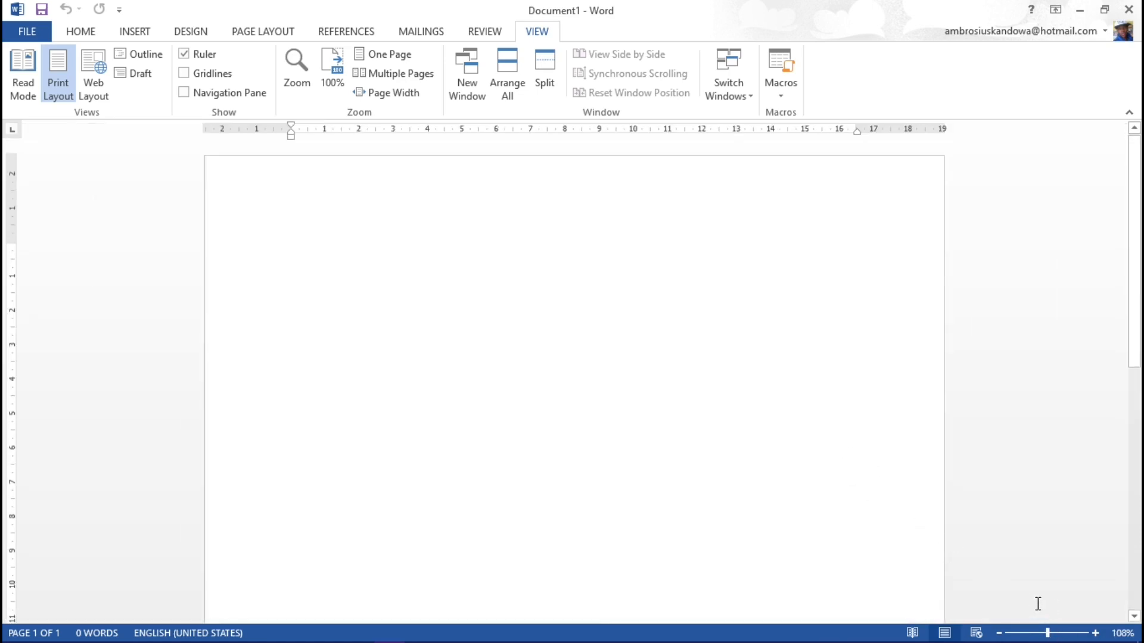
click(1046, 633)
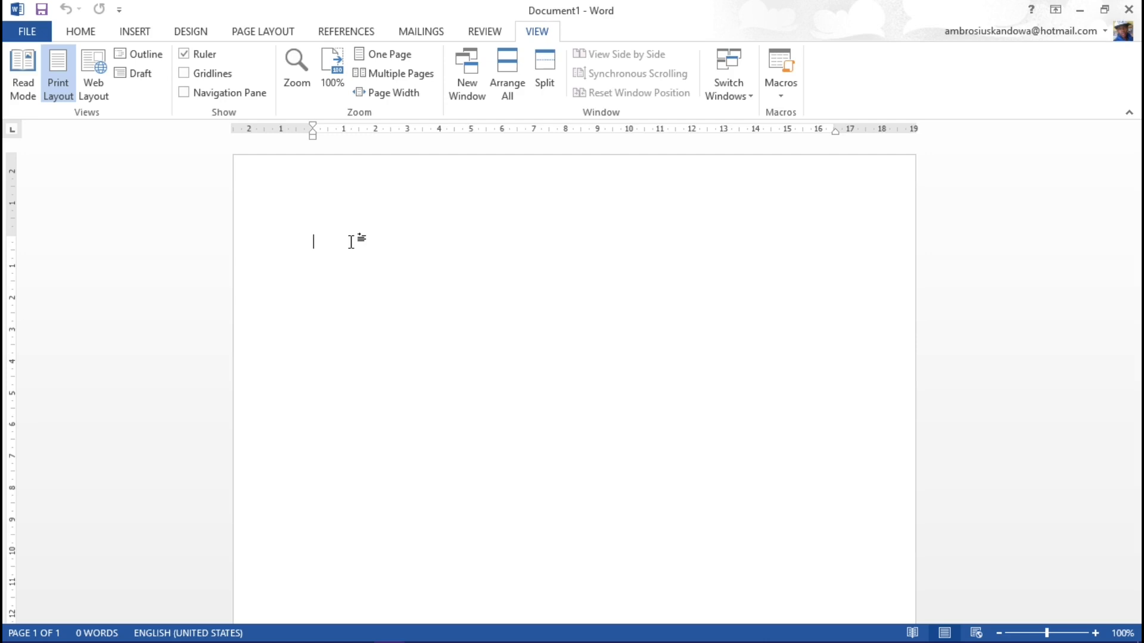
Step: Write the line "This is our file title", followed by "Name:" and "Surname:" lines that each end in a row of dots
text(Th)
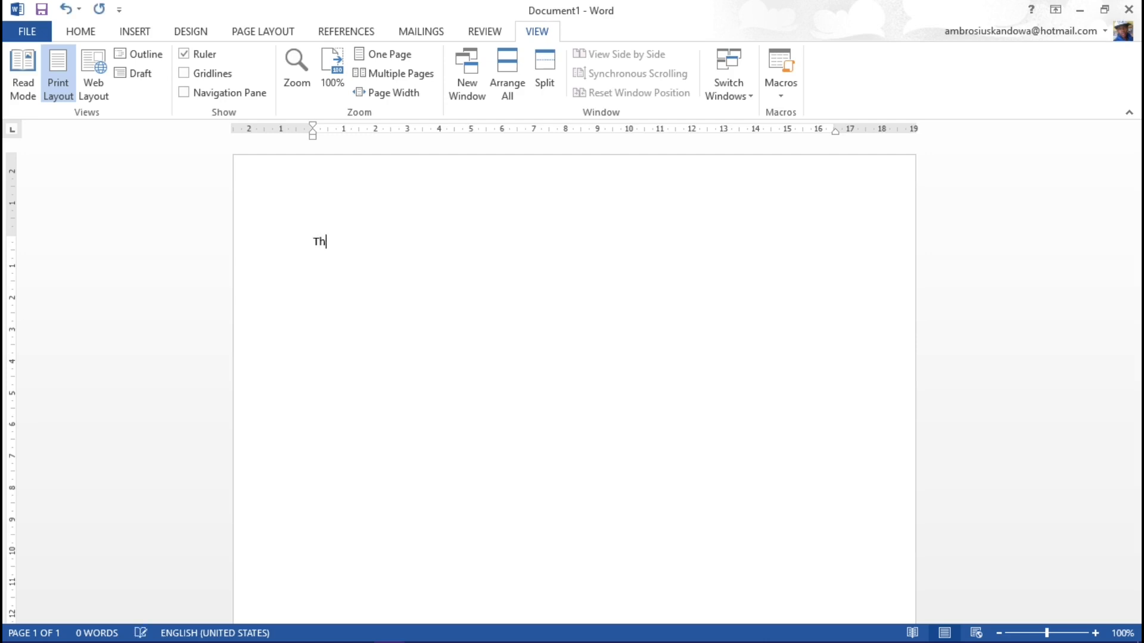
text(is is our)
text( file ti)
text(ame:)
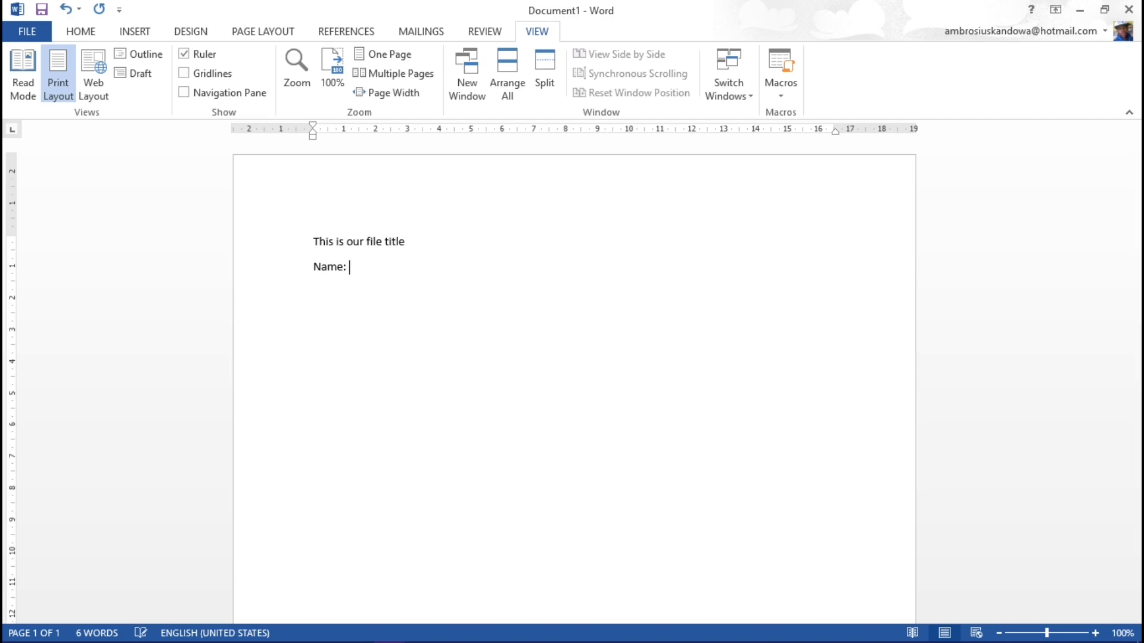
text( .............................................. S)
text(urname)
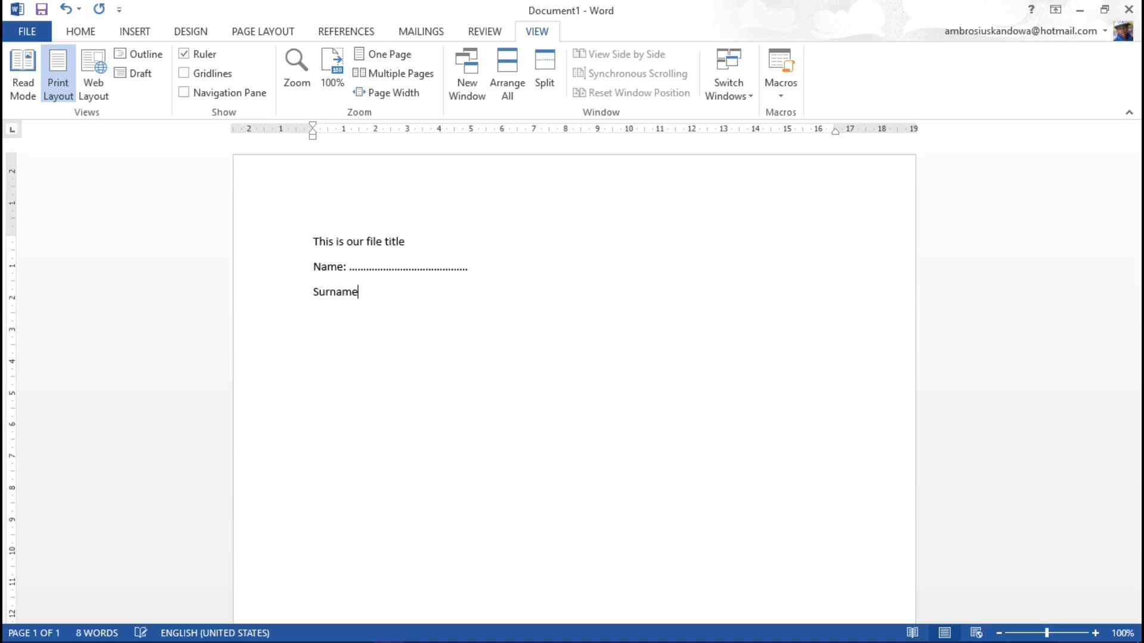
text(: ......................................)
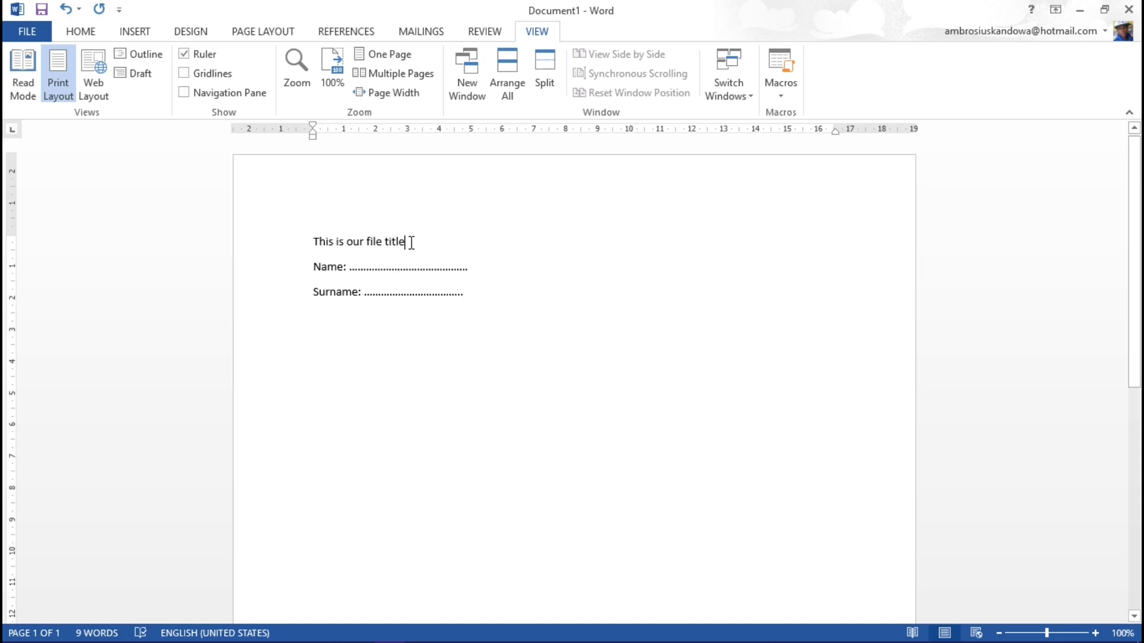
Step: Format the line "This is our file title" as 48-point Calibri in bold, italic and underlined
drag(408, 243, 314, 245)
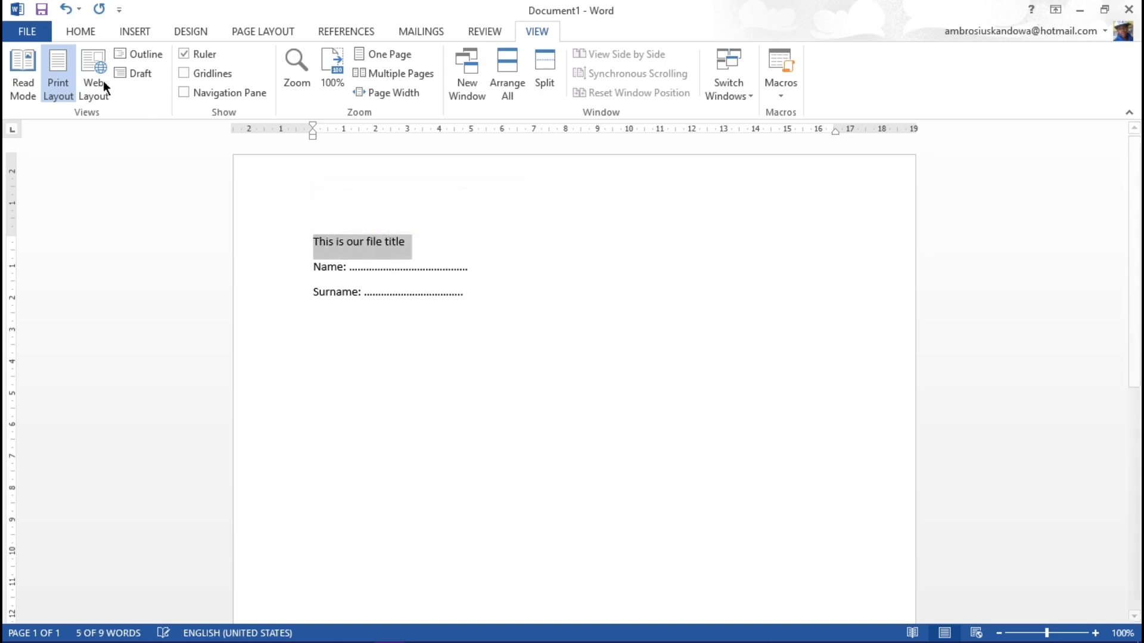
click(88, 33)
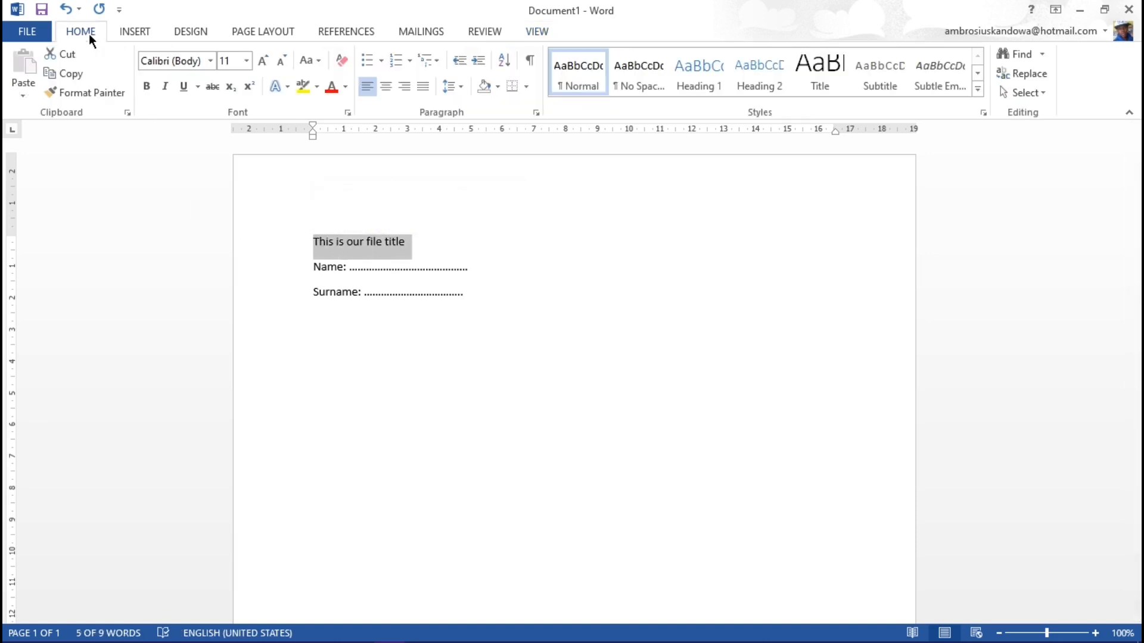
click(246, 60)
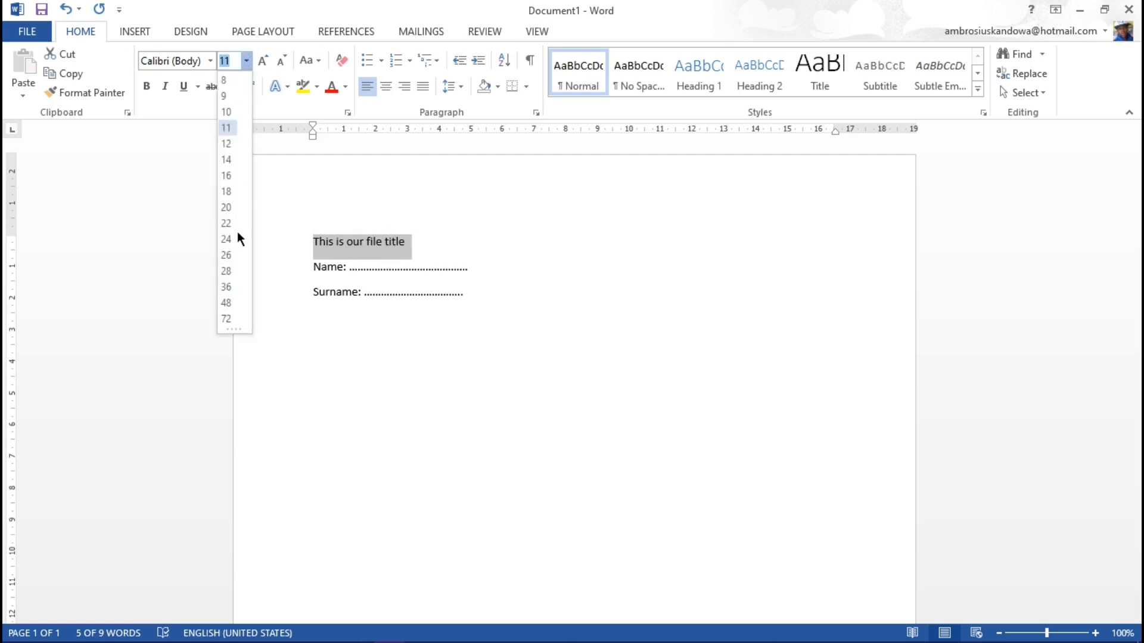
click(229, 305)
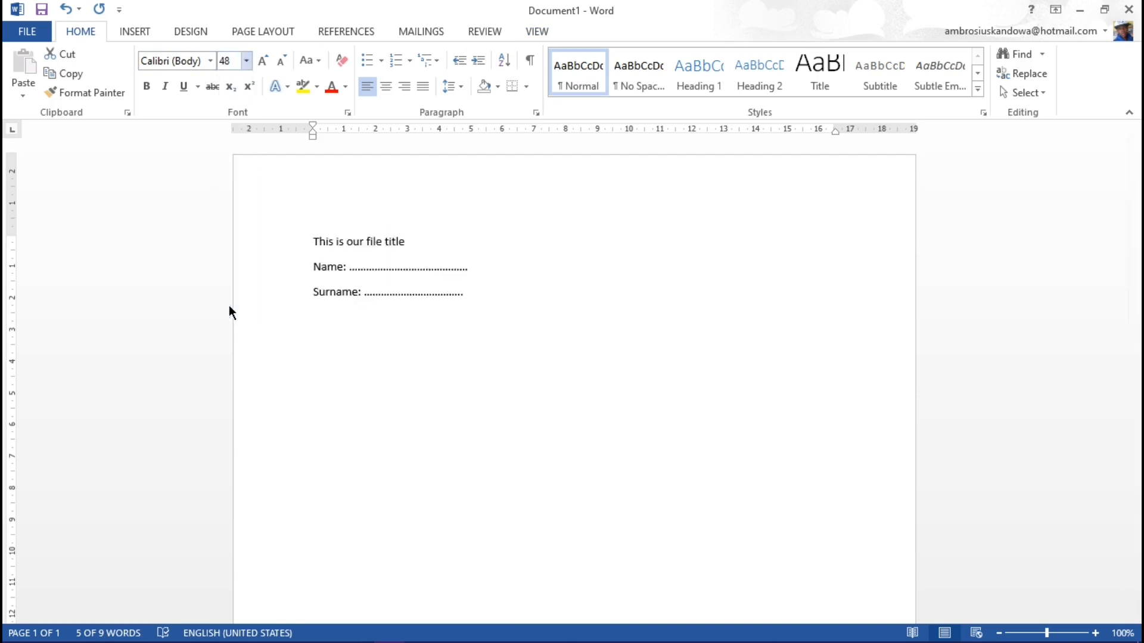
click(148, 89)
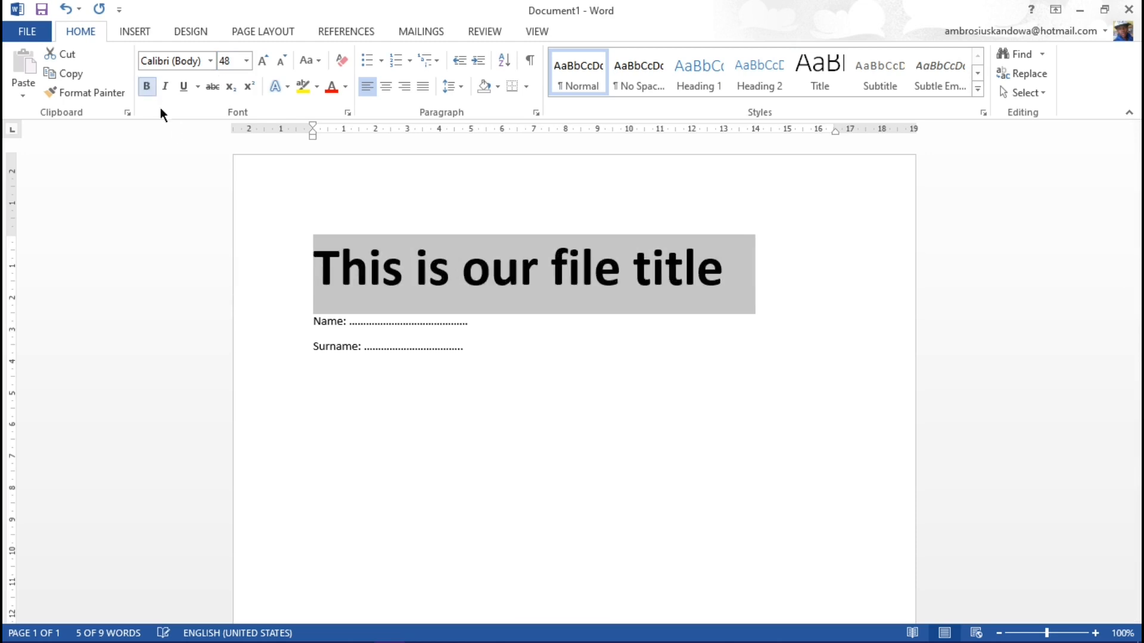
click(167, 87)
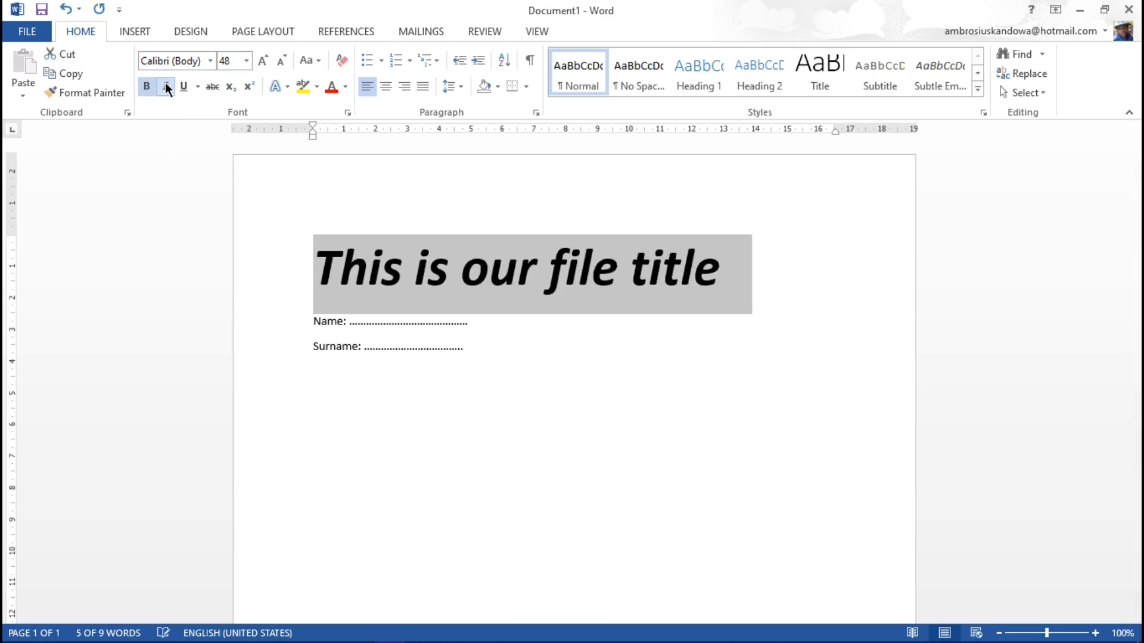
click(182, 87)
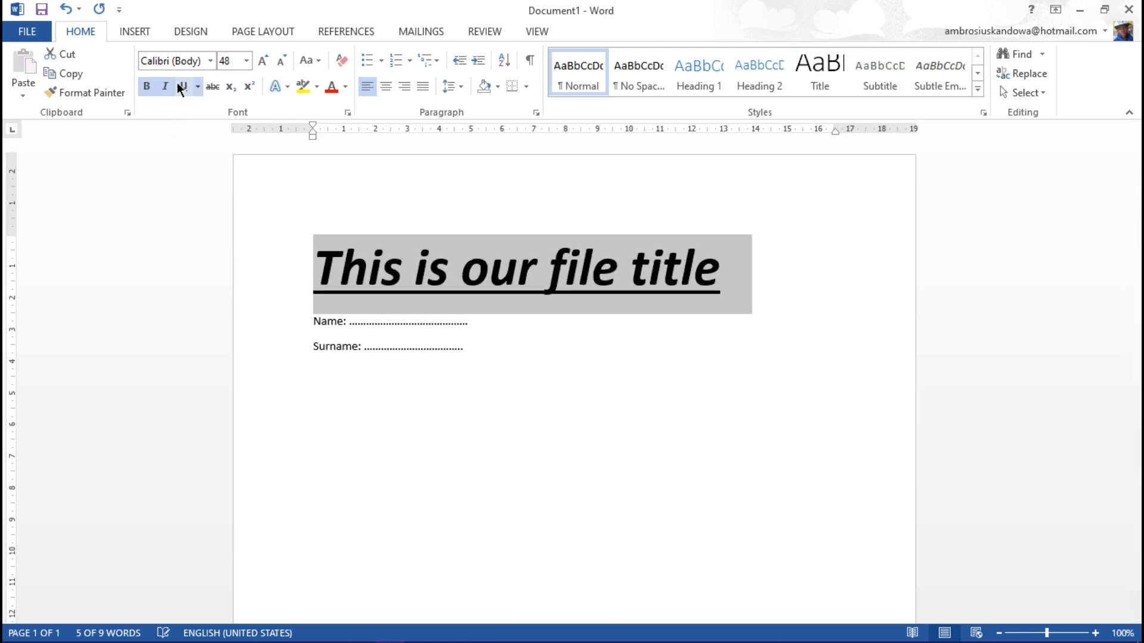
click(210, 61)
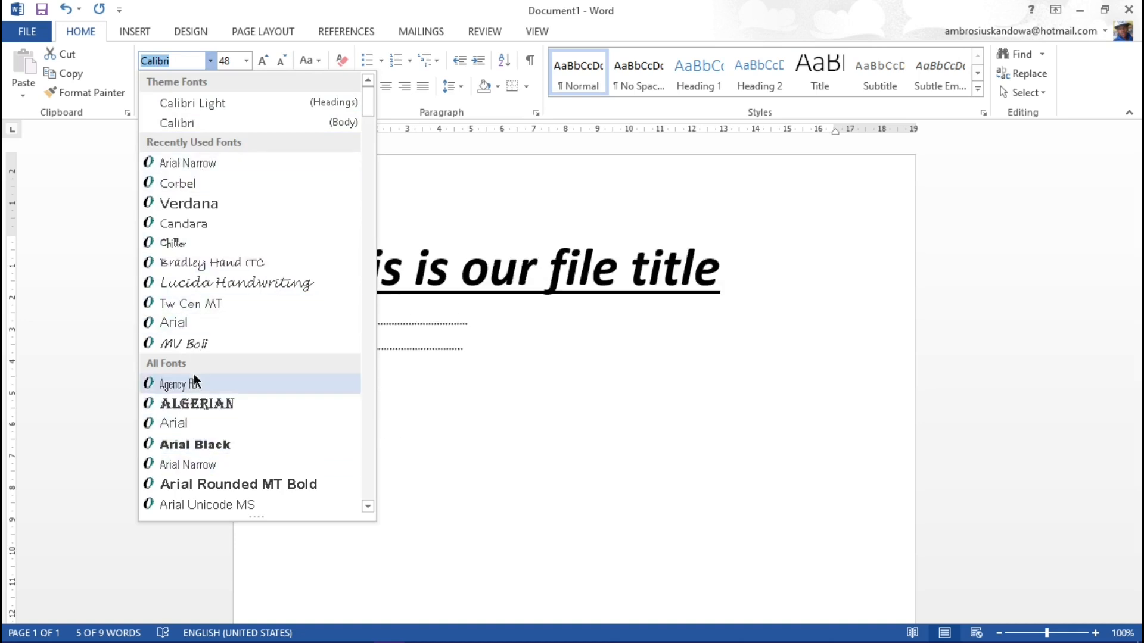
click(179, 123)
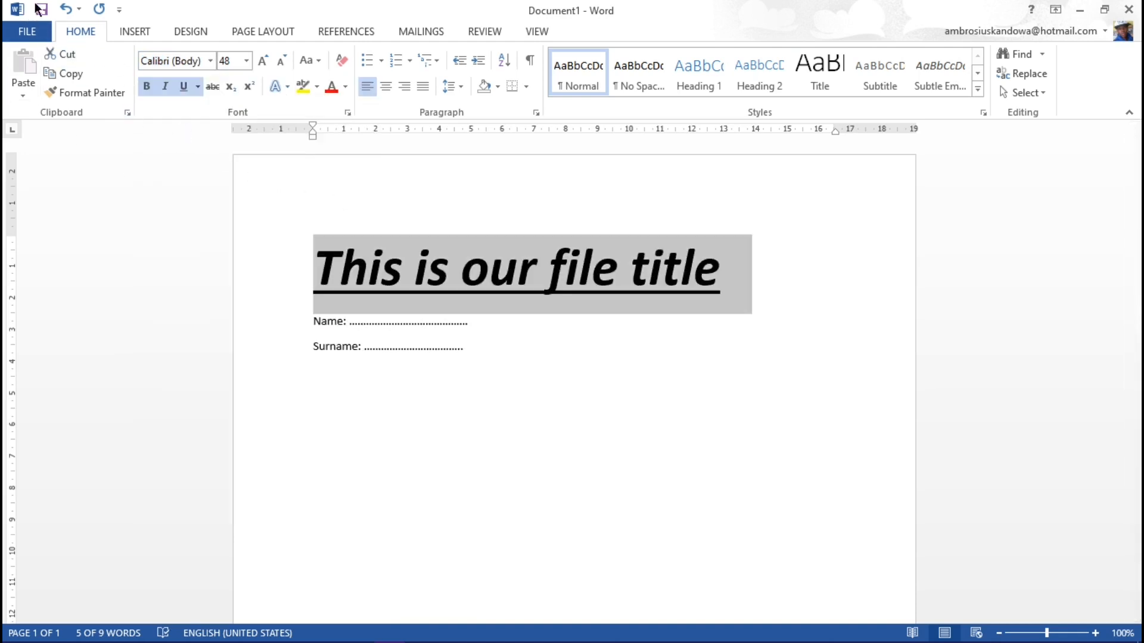
Step: Undo the size, bold, italic and underline formatting of the title line
click(66, 9)
click(66, 9)
click(66, 9)
click(66, 9)
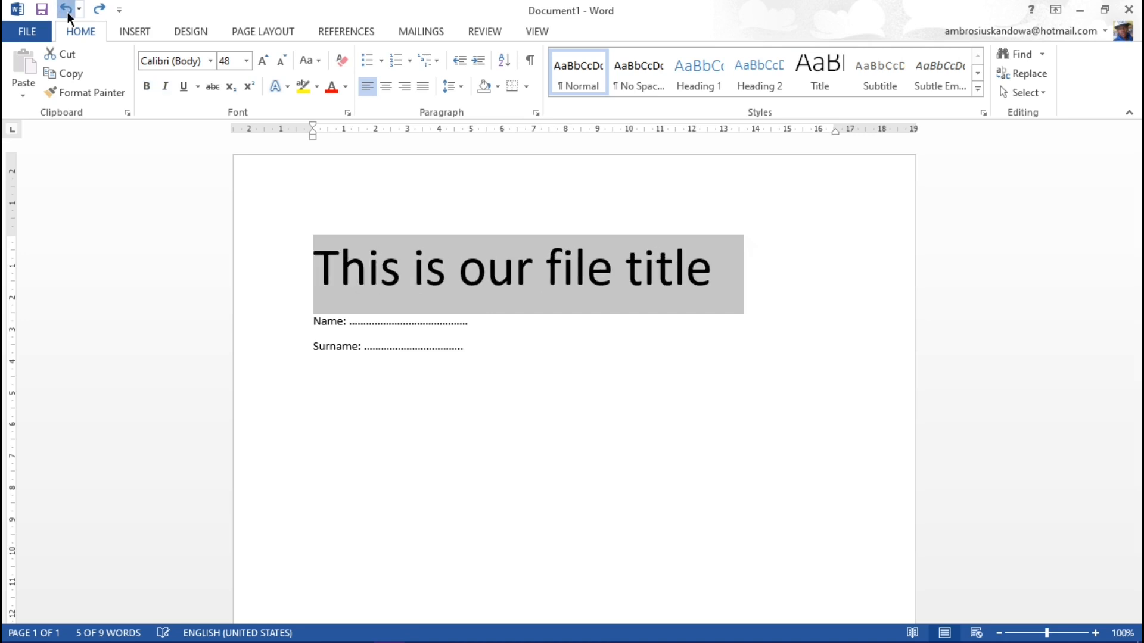
click(66, 9)
Step: Try the Heading 1 and Heading 2 styles on the title line, finally applying the Title style
click(404, 242)
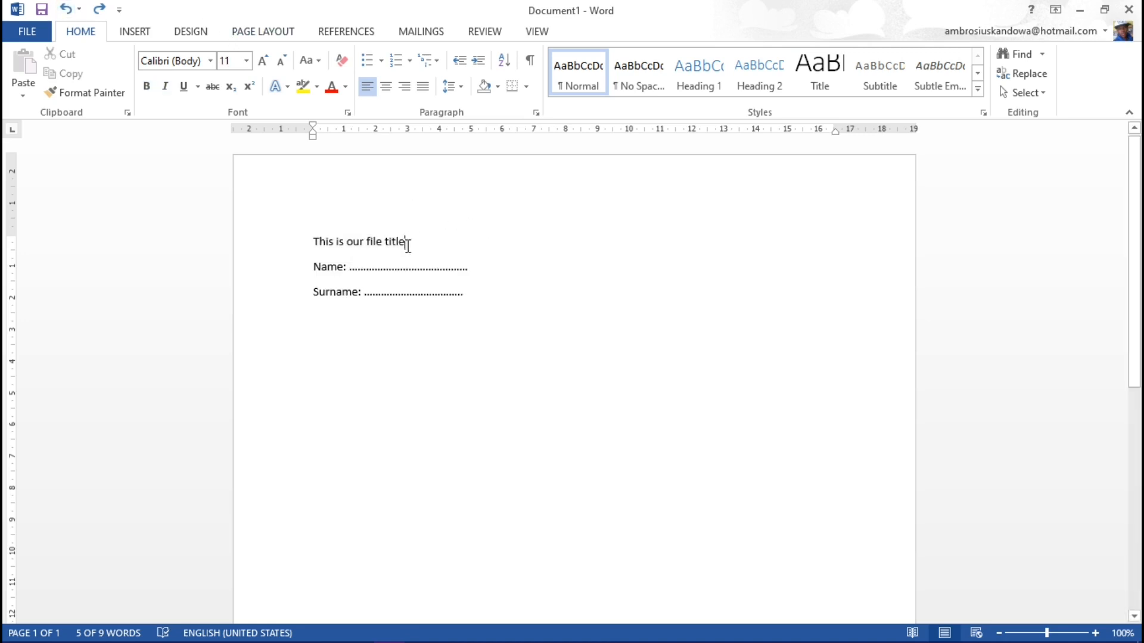
drag(406, 240, 314, 242)
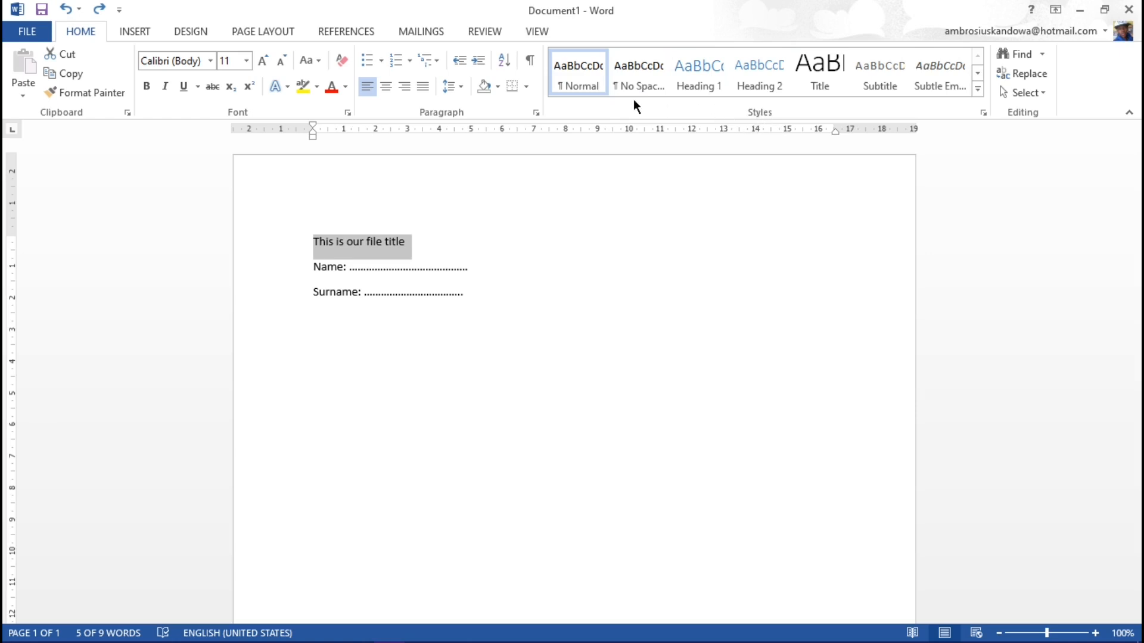
click(670, 77)
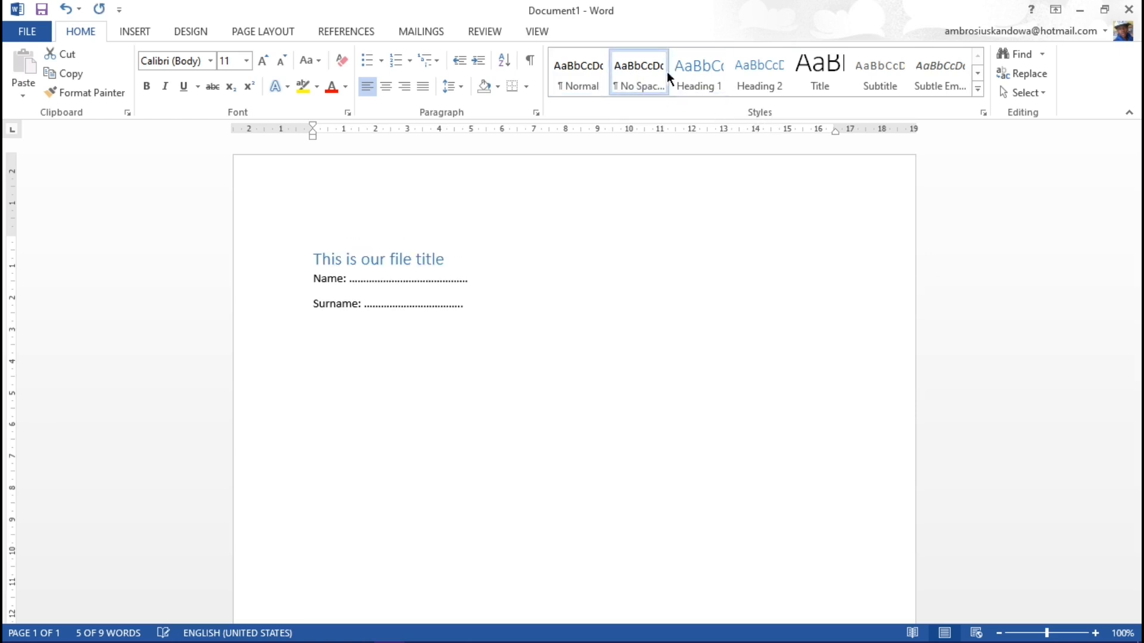
click(700, 70)
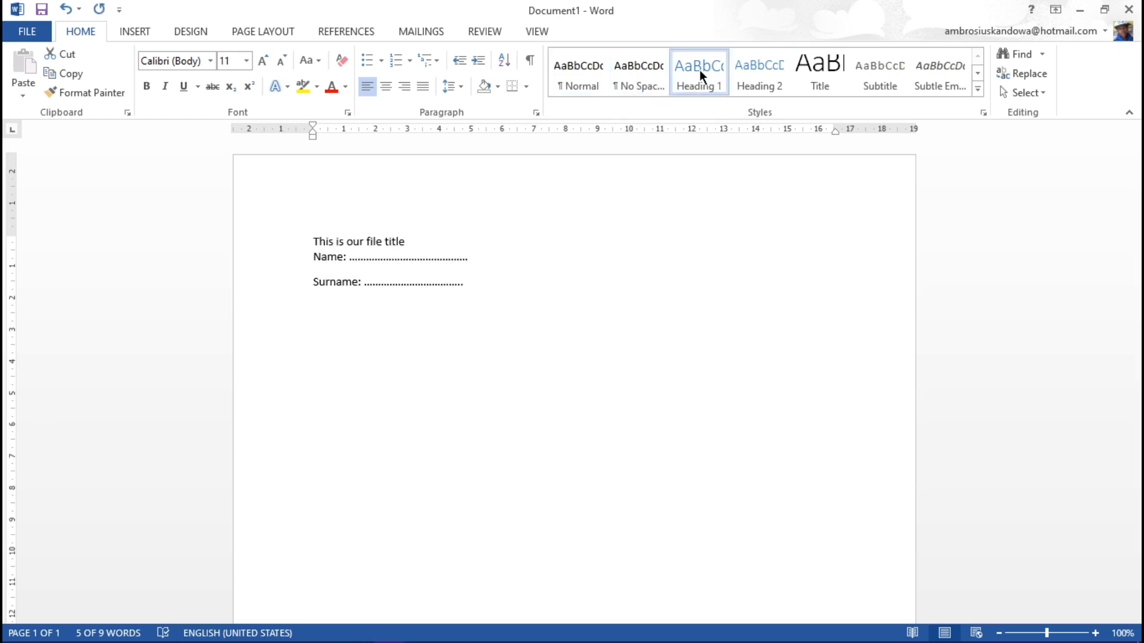
click(762, 70)
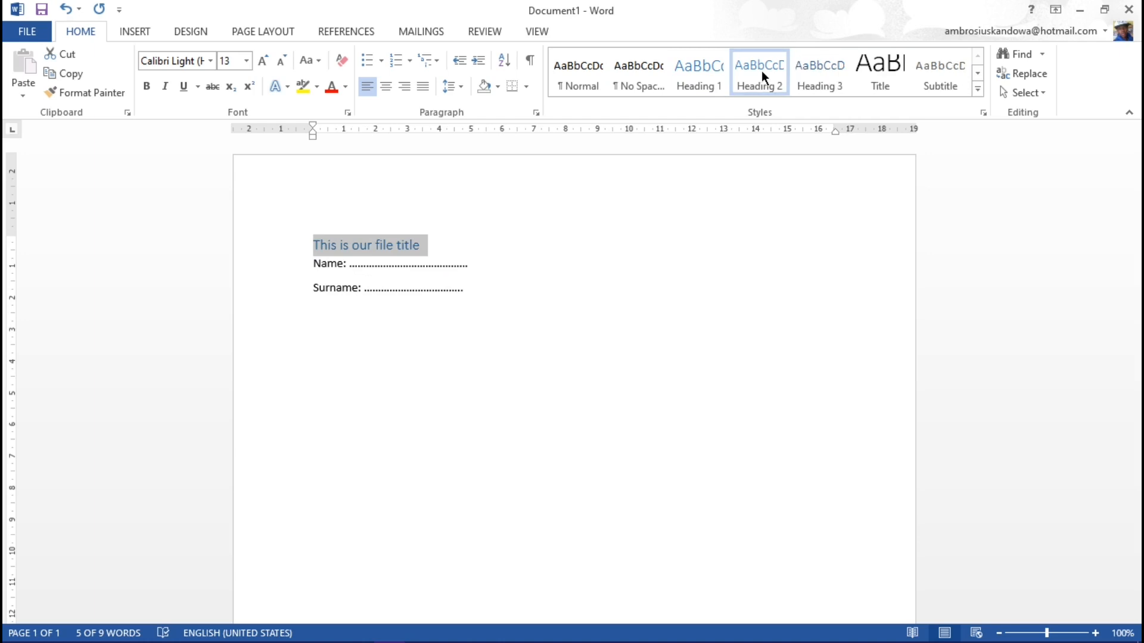
click(879, 66)
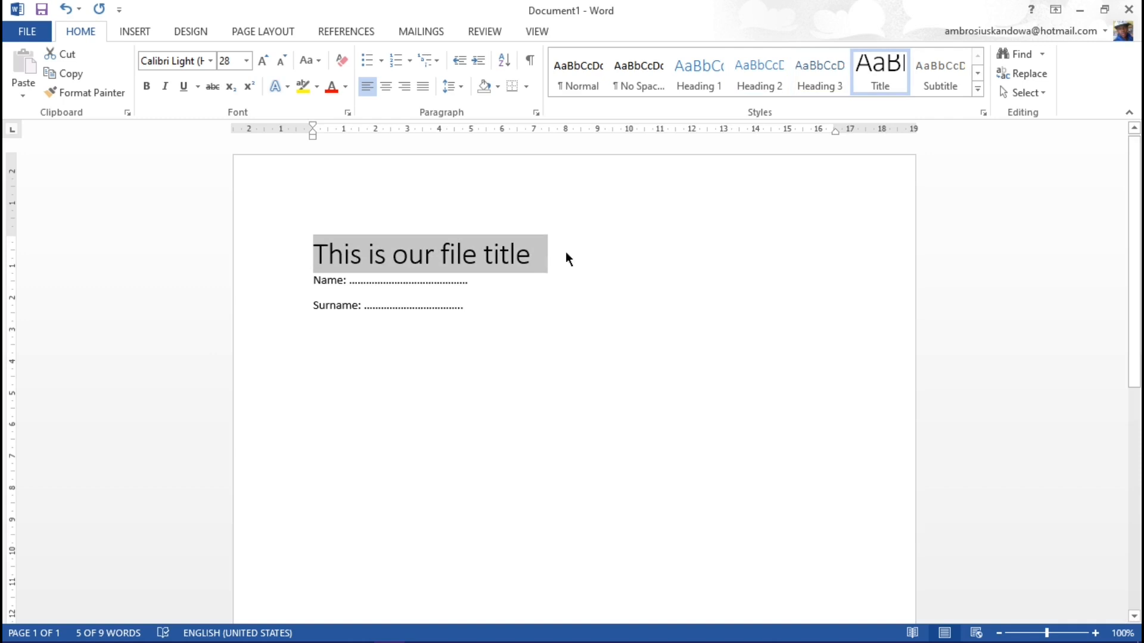
click(628, 326)
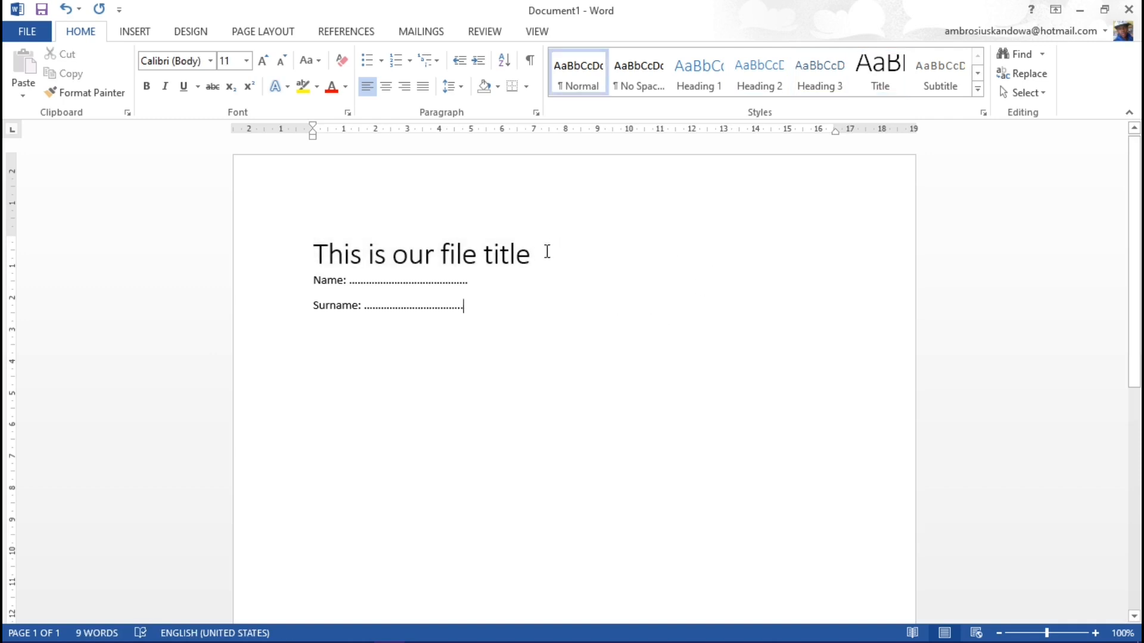
Step: Center the title line on the page and insert an empty line between it and the Name line
drag(539, 258, 312, 257)
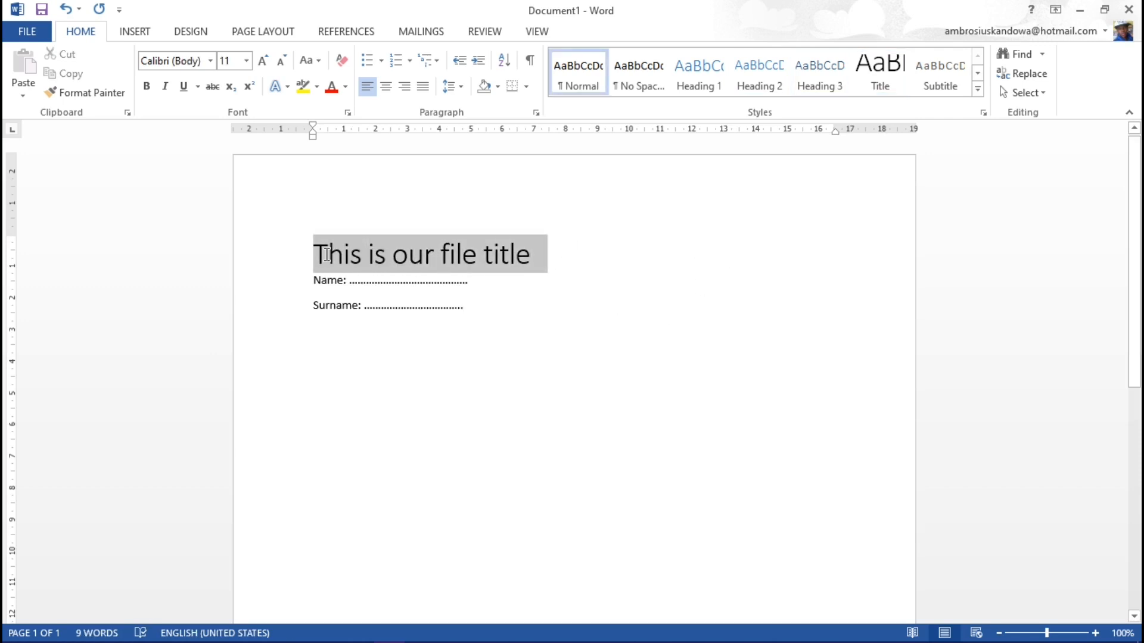
click(386, 87)
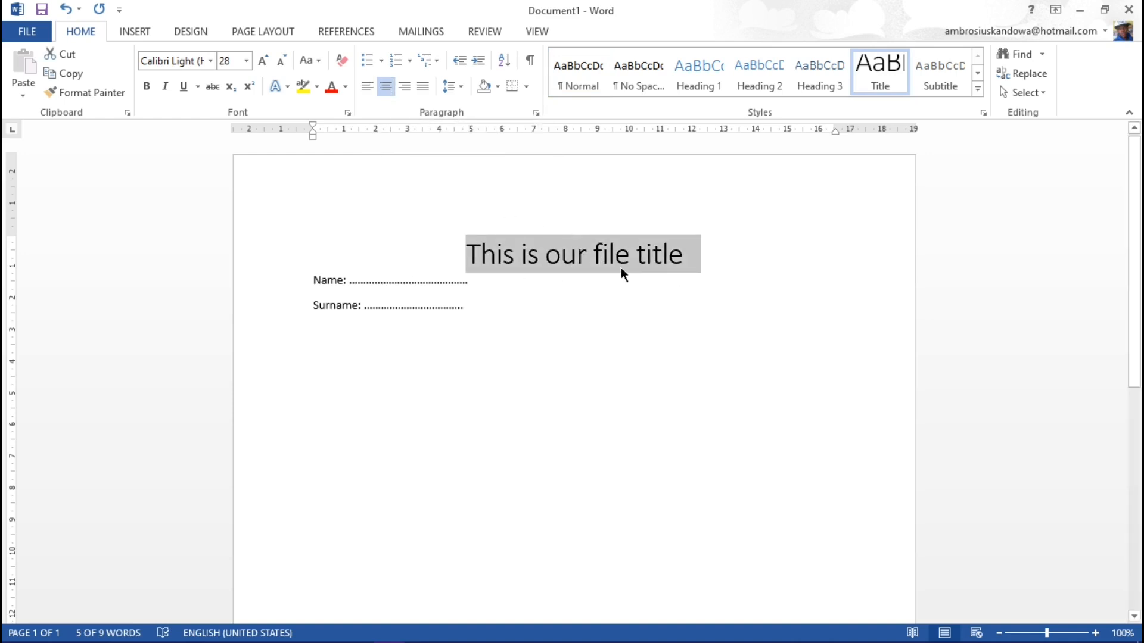
click(702, 254)
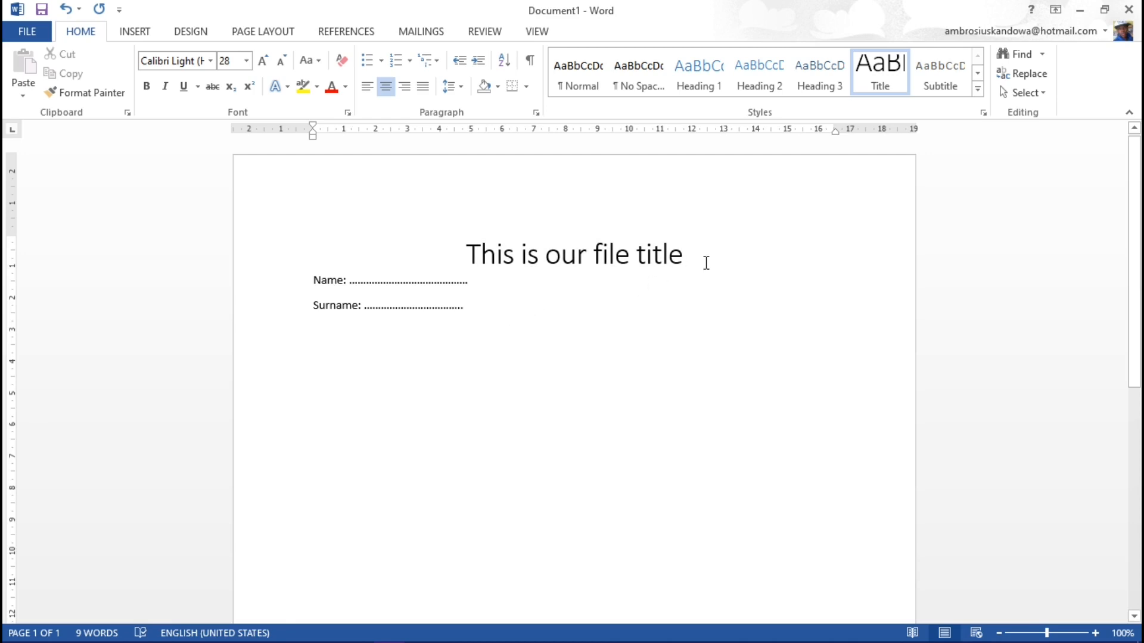
key(Return)
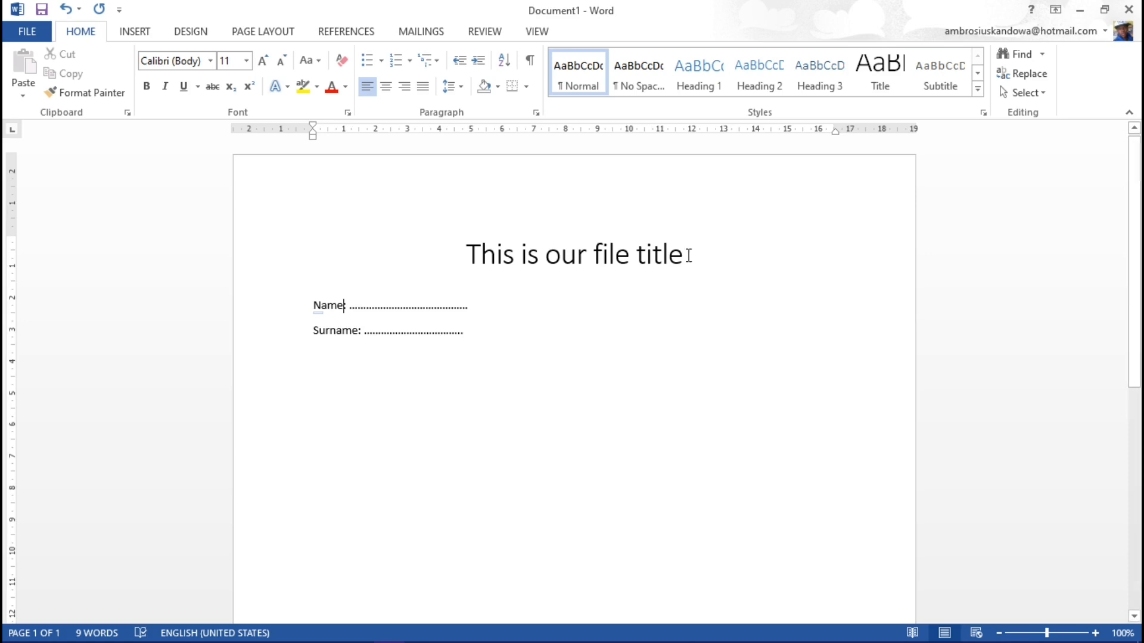
Step: Change the title's font color to the darkest shade of orange in the theme colors
drag(684, 253, 464, 255)
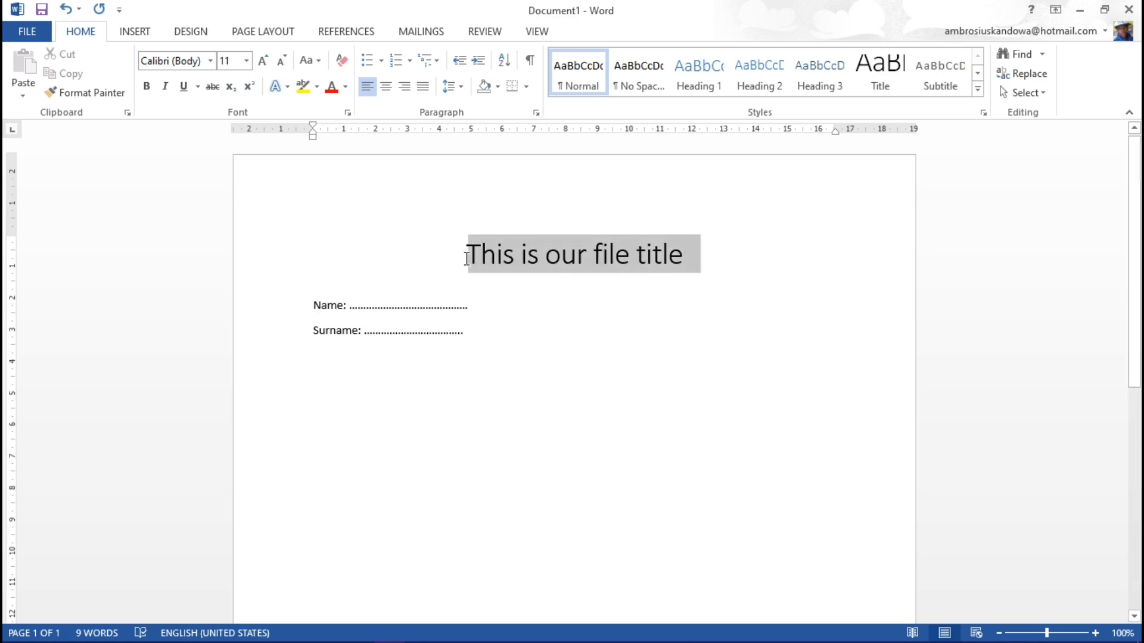
click(345, 86)
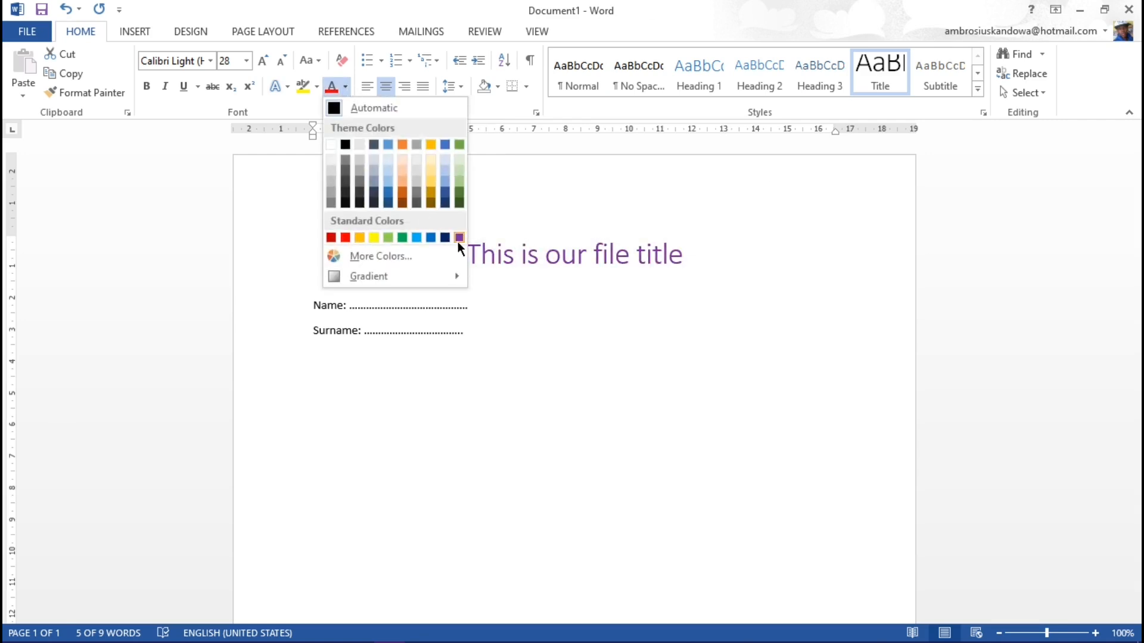
click(403, 205)
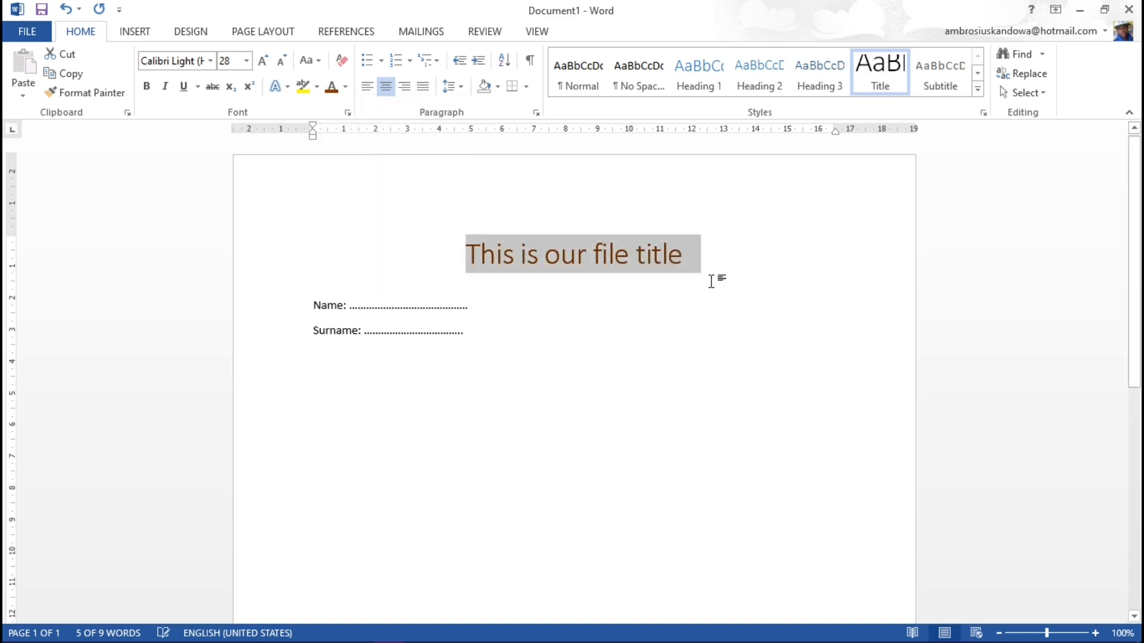
click(725, 252)
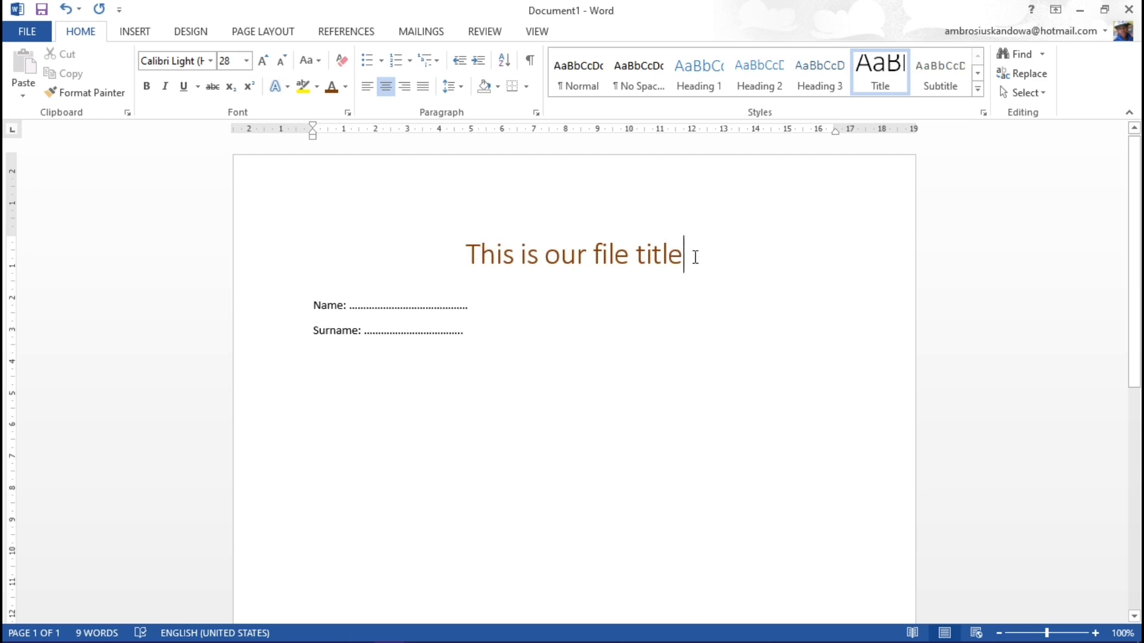
Step: View the font color choices for the title again without picking another color
drag(669, 253, 464, 253)
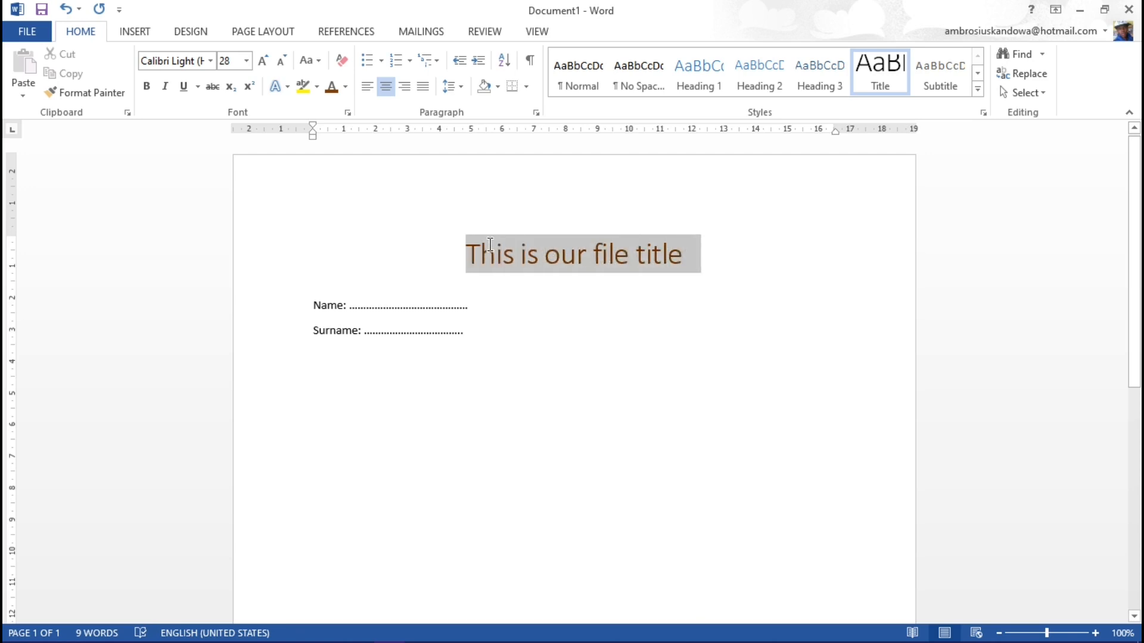
click(346, 88)
click(602, 332)
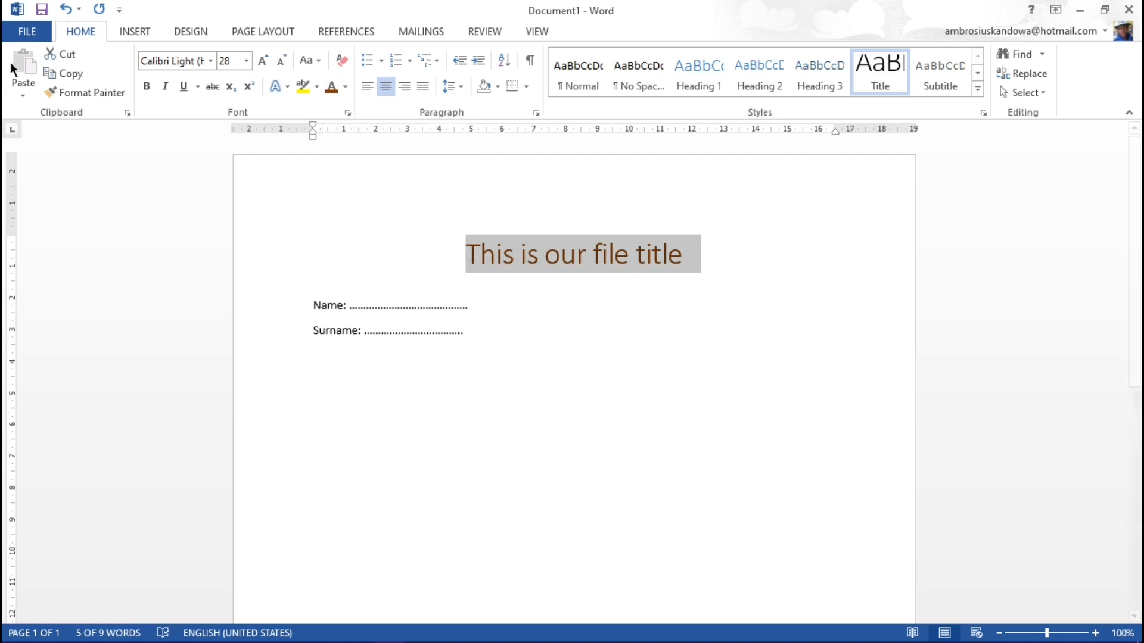
Step: Add a paragraph of random filler text under the Surname line, beginning with "Shfdhffgdlgld" and running over several lines
click(483, 339)
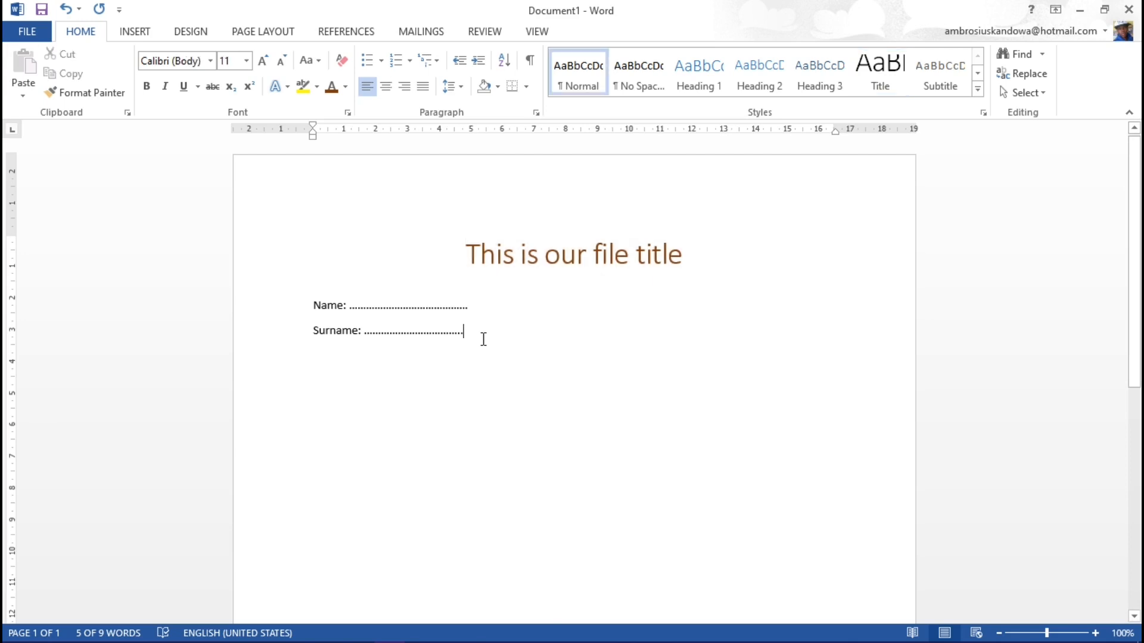
key(Return)
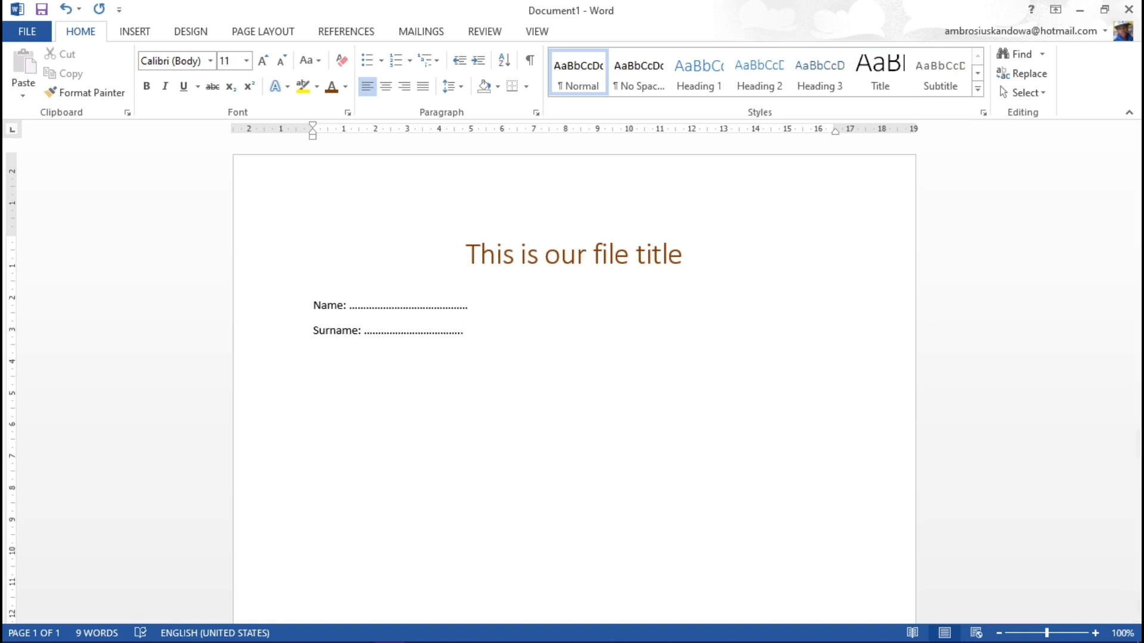
text(shfdhffgdlgld )
text(jdlgfldsjgdfngdglajflg)
text(ldfgndgvl;sdjlvdfoashfkjsedghb)
text(ndfvgnm.,nxvldfhjglbdnfvnmd.nbv,mcxn )
text(vldkfv,xncv,nx)
text(v ncvndnmv.,xcnvdn.vn.x .xncv)
text(.d.vnx.vdljv.xcvb)
Step: Add three short filler lines below that paragraph: "Dfnvm,xc,v,xnvnx.v.xc", "Vcxb,vn,xcnvcxvcx.vc.,cx" and "Cv,mv,cxvn,xc.xcv.xc.v"
key(Return)
text(Dfnvm,xc,v,xnvnx.v.xc)
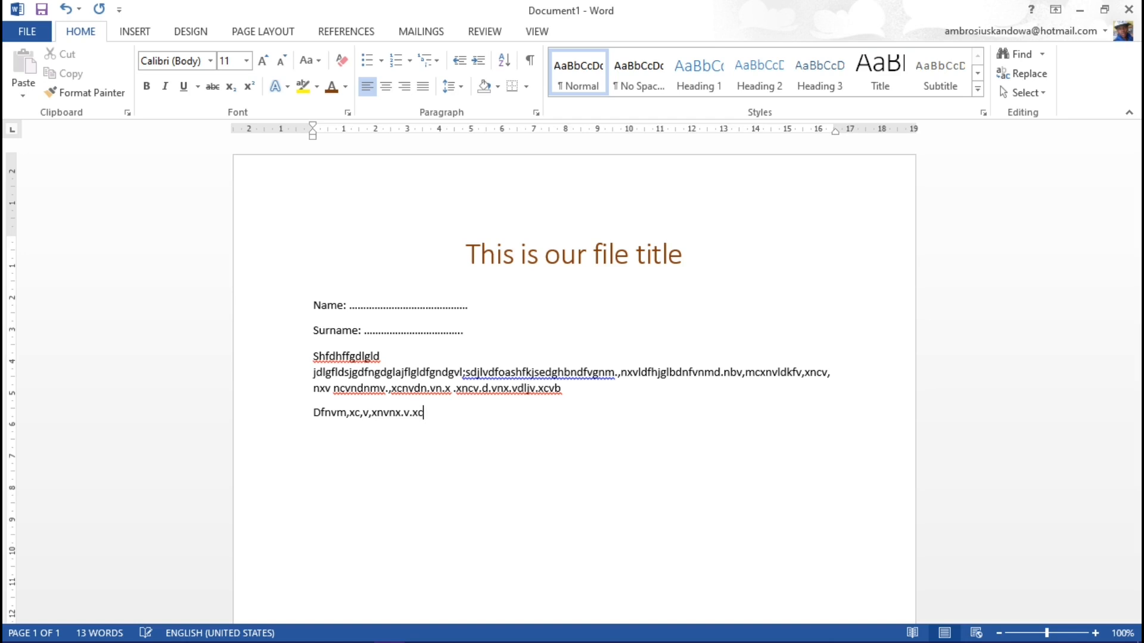
key(Return)
text(Vcxb,vn,xcnvcx)
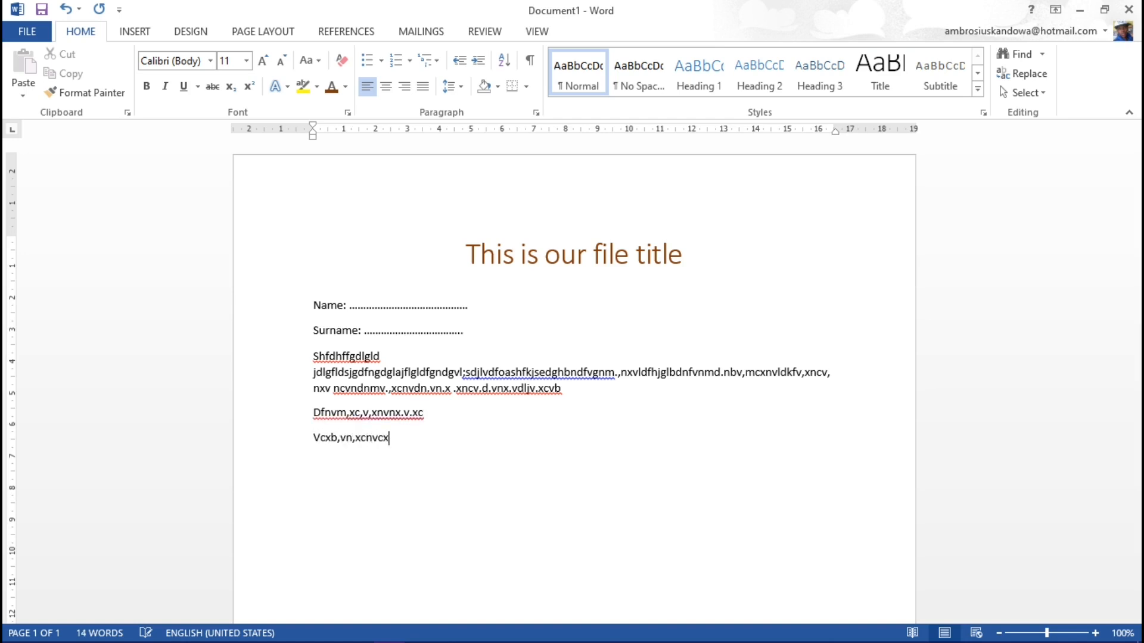
text(vcx.vc.,cx Cv)
text(,mv,cxvn,xc.xcv.xc.v)
key(Return)
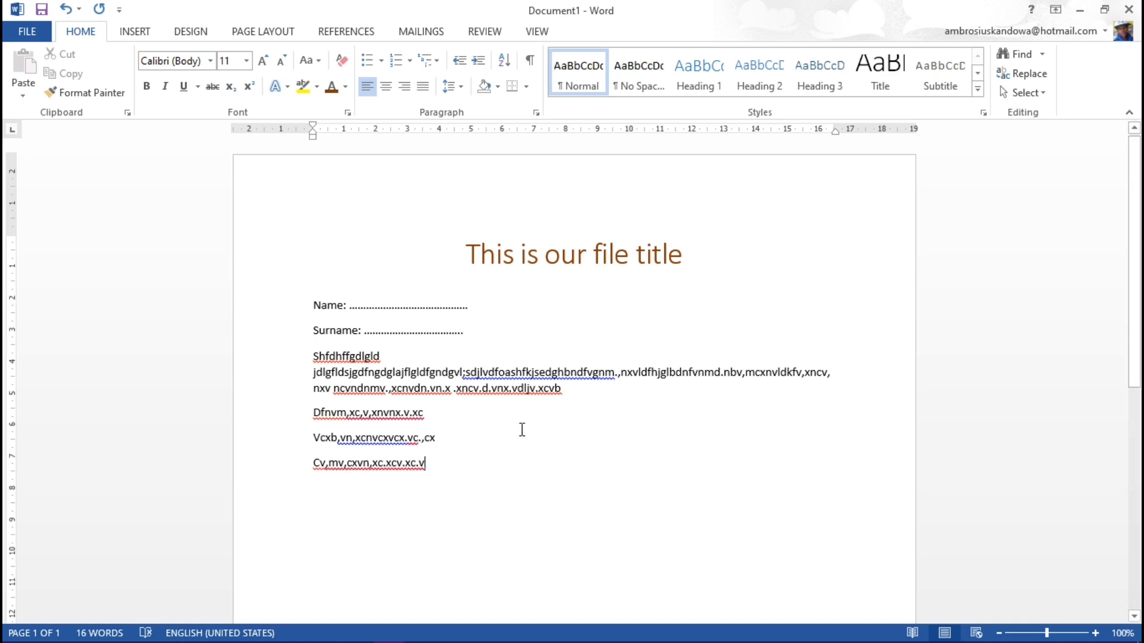
click(460, 333)
click(486, 306)
click(325, 540)
click(341, 564)
scroll(341, 564, down, 6)
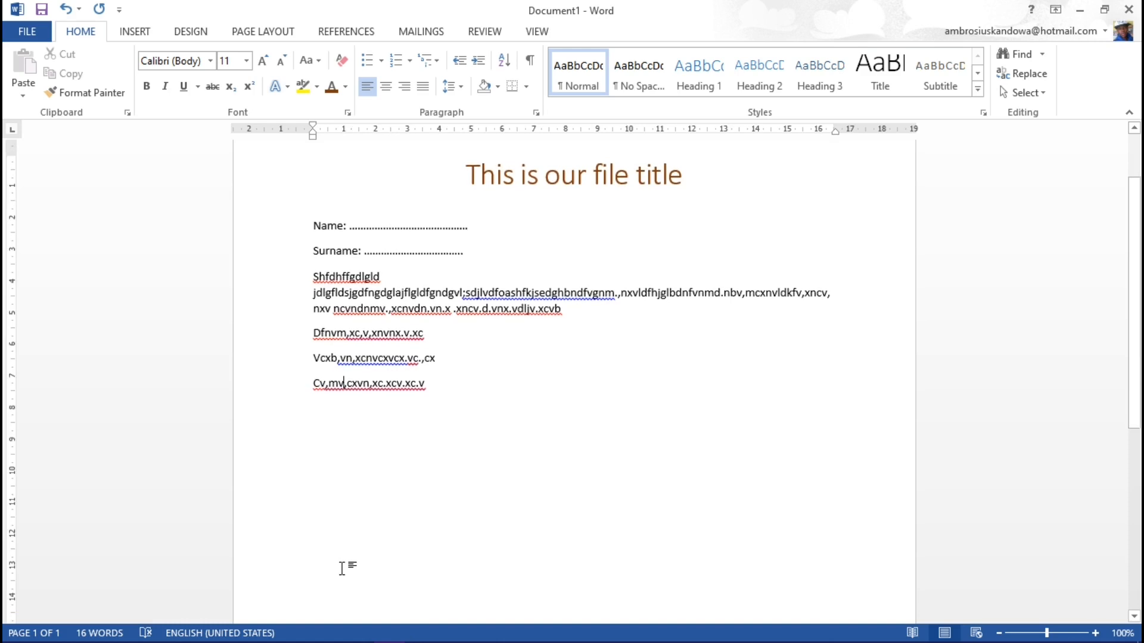
scroll(337, 394, up, 5)
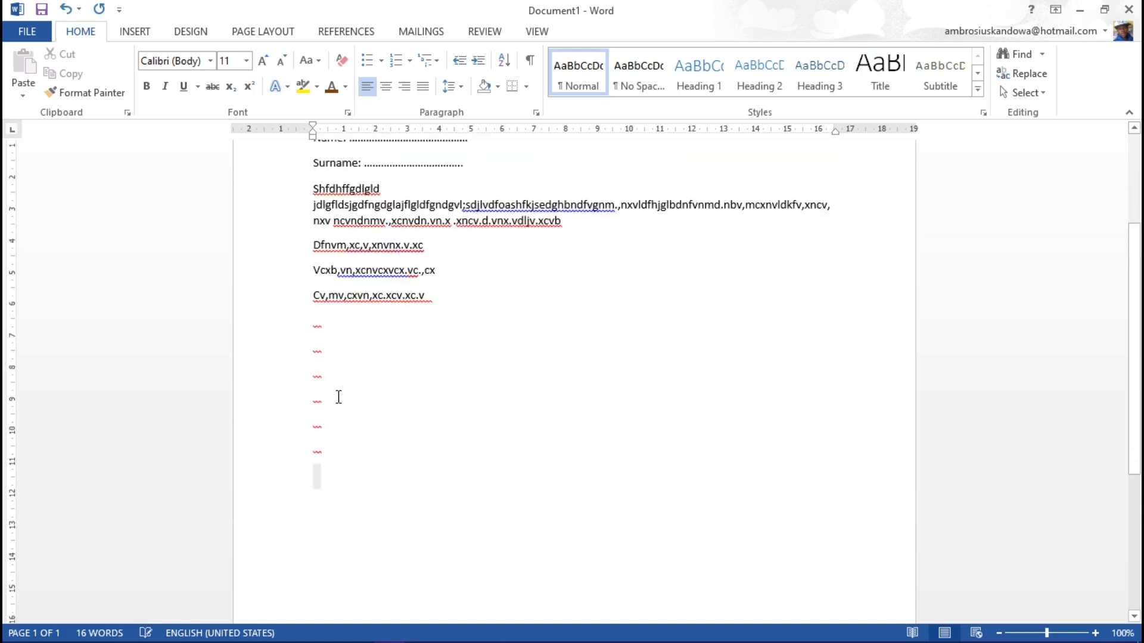
key(ctrl+z)
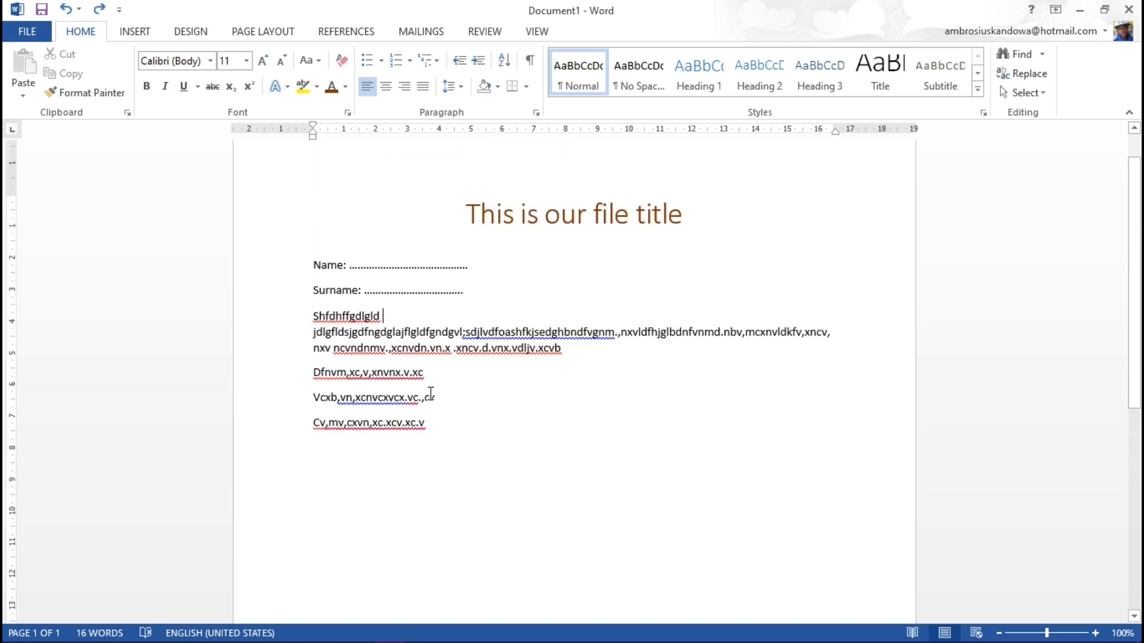
Step: Append "jkjkghj" to the last filler line and insert a block of empty lines below it
text(jkjkghj)
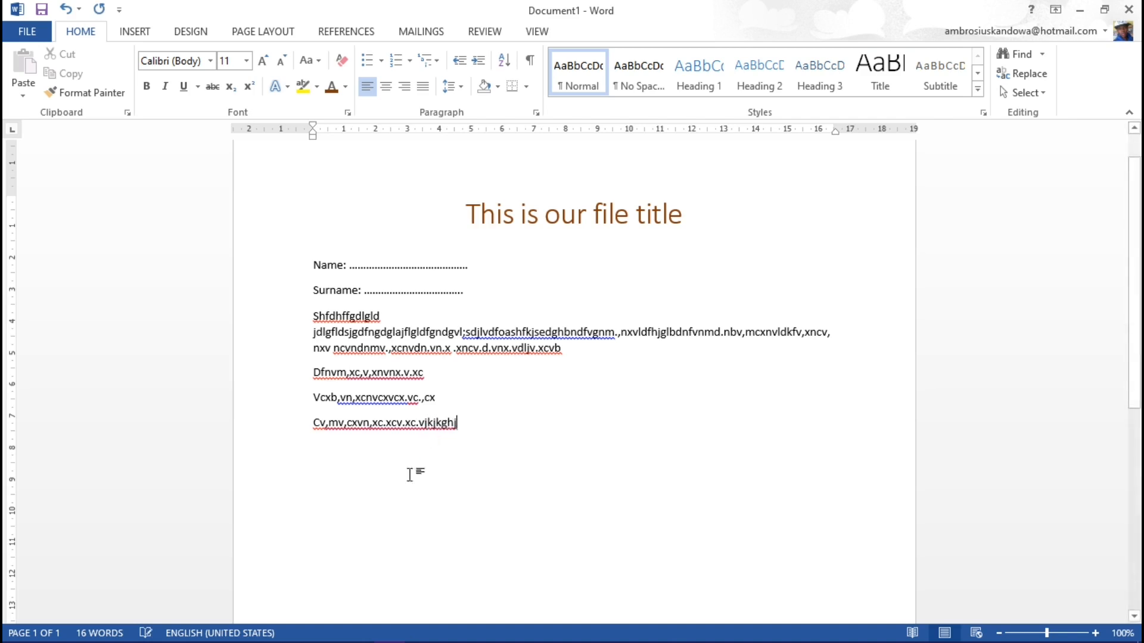
click(365, 484)
click(466, 427)
key(Return)
key(Return)
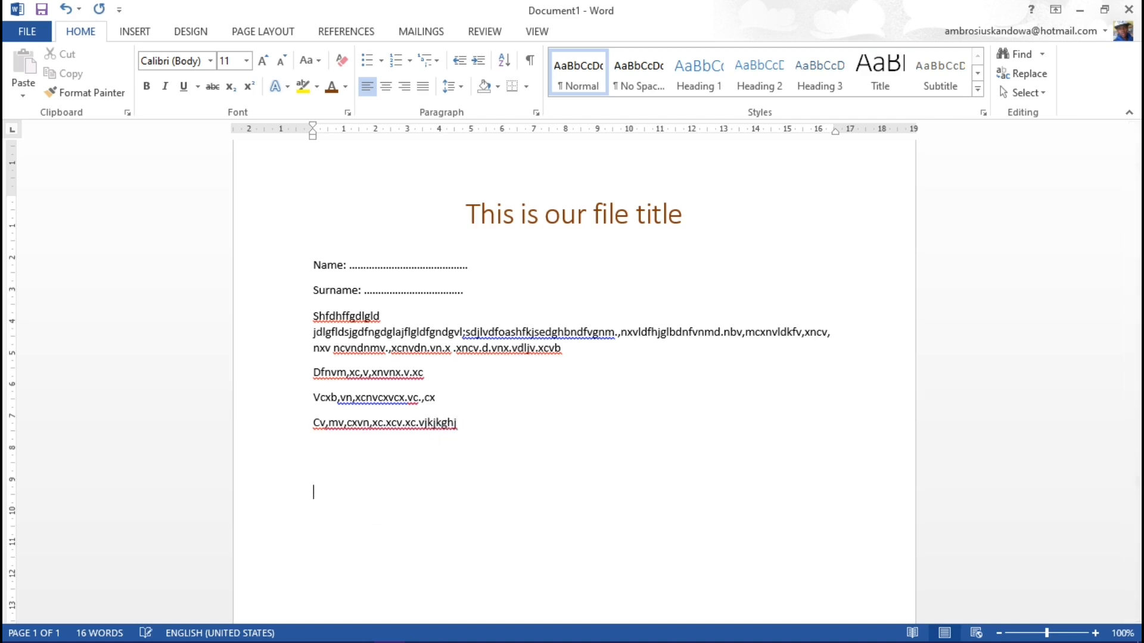
key(Return)
key(Return)
scroll(475, 422, down, 3)
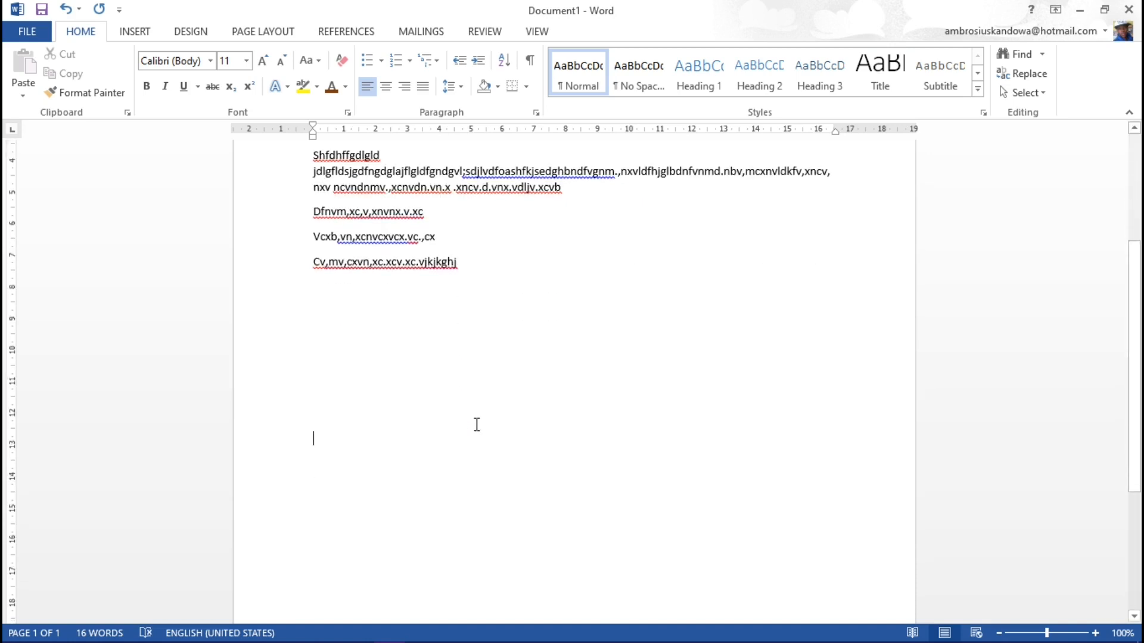
Step: Write four lines of random filler below the empty lines: "sgfdksjgfmksgfkmsgdfgskjdcfgsakgfcdks", "sgdcfskdcskfcsdflsdfksds", "sbfksdhfhslfdlflkfdklfjld" and "dbfcdkjfkdj"
key(Return)
text(sgfdksjgfmksgfkmsgdfgskjdcfgsakgfcdks)
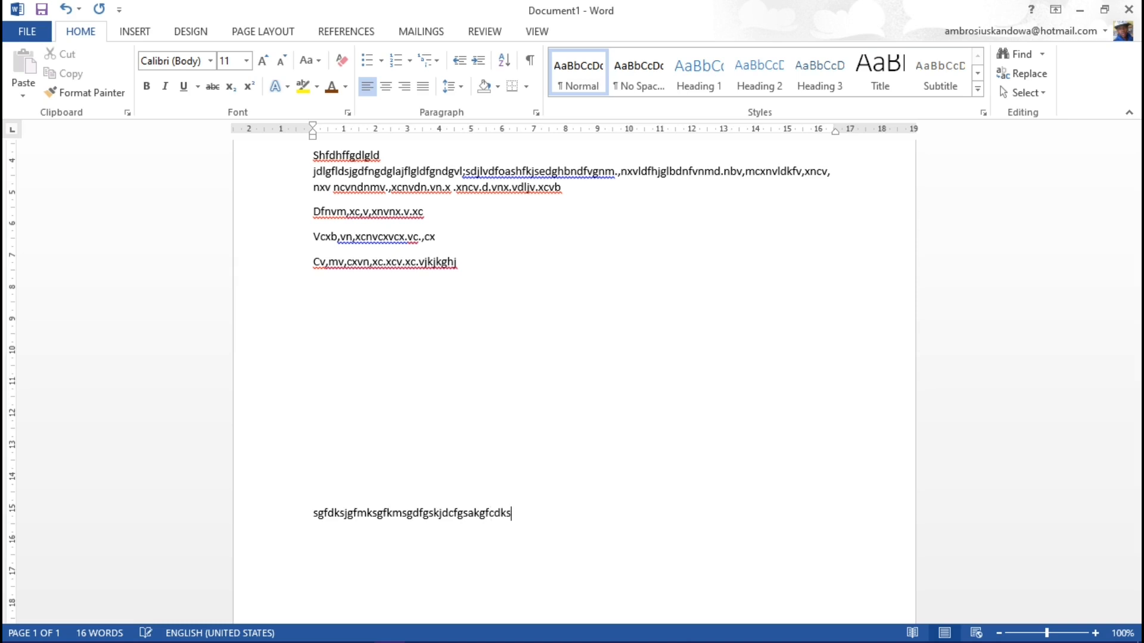
key(Return)
text(sgdcfskdcskfcs)
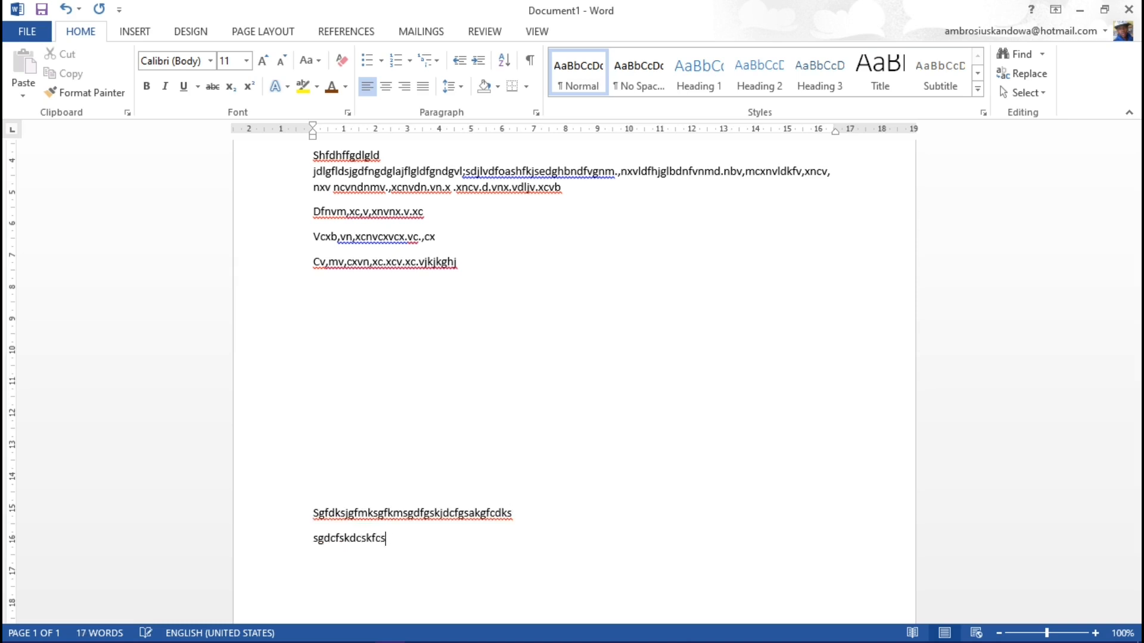
text(dflsdfksds)
key(Return)
text(sbfksdhfhs)
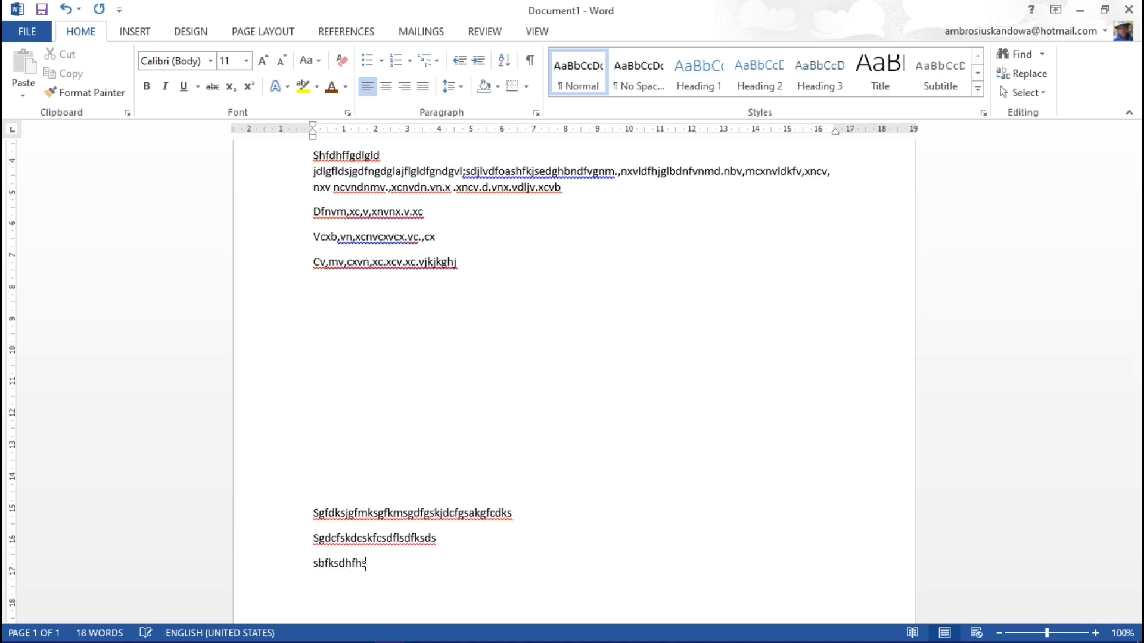
text(lfdlflkfdklfjld)
key(Return)
text(dbfcdkjfkdj)
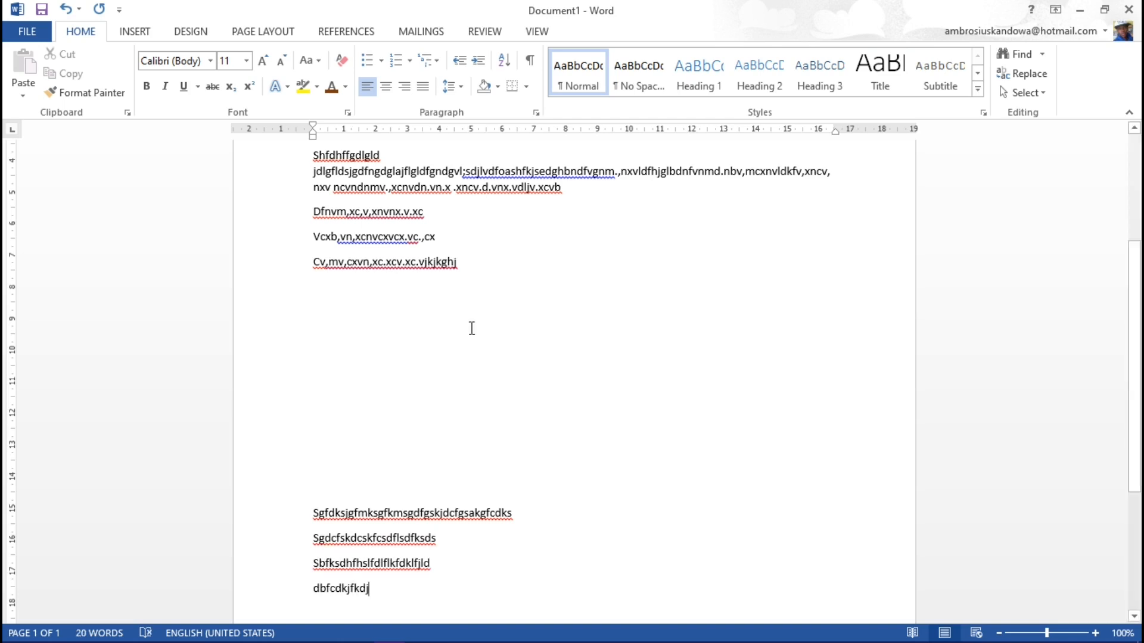
Step: Enter the misspelled word "Lerning" on the second empty line between the filler blocks and correct it with the spelling suggestion "Learning"
scroll(407, 333, up, 5)
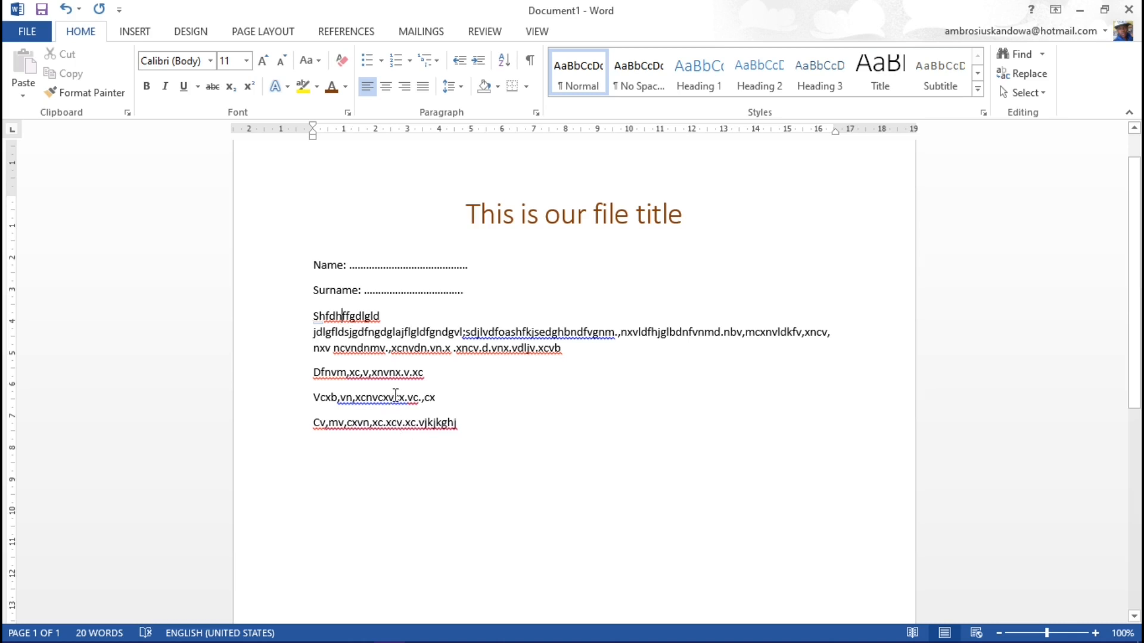
scroll(444, 429, down, 1)
scroll(444, 431, down, 1)
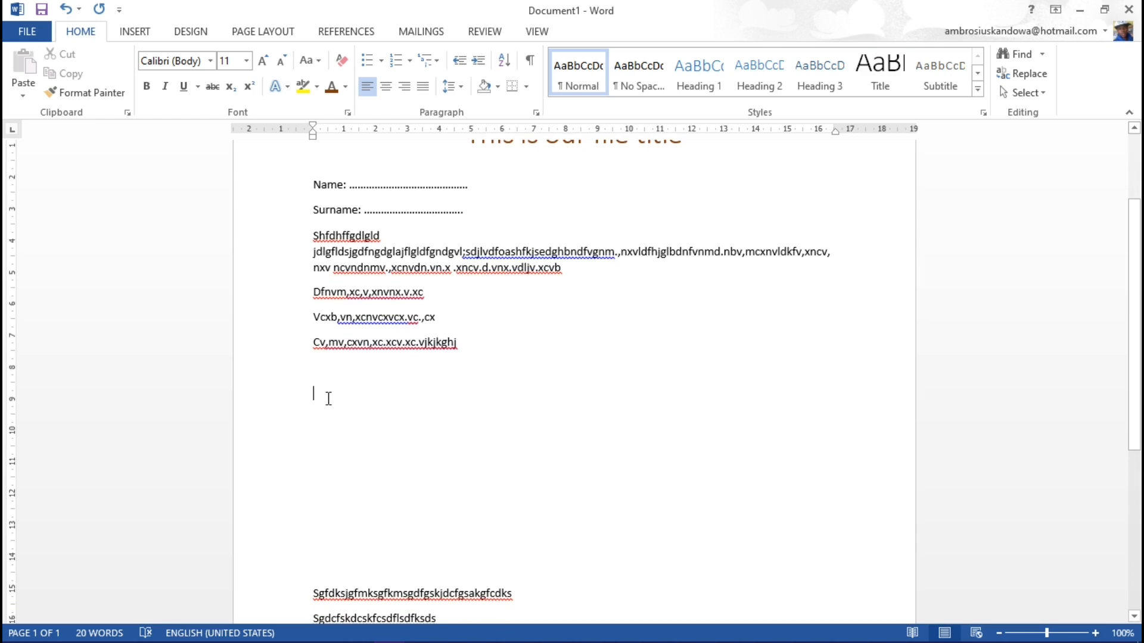
text(le)
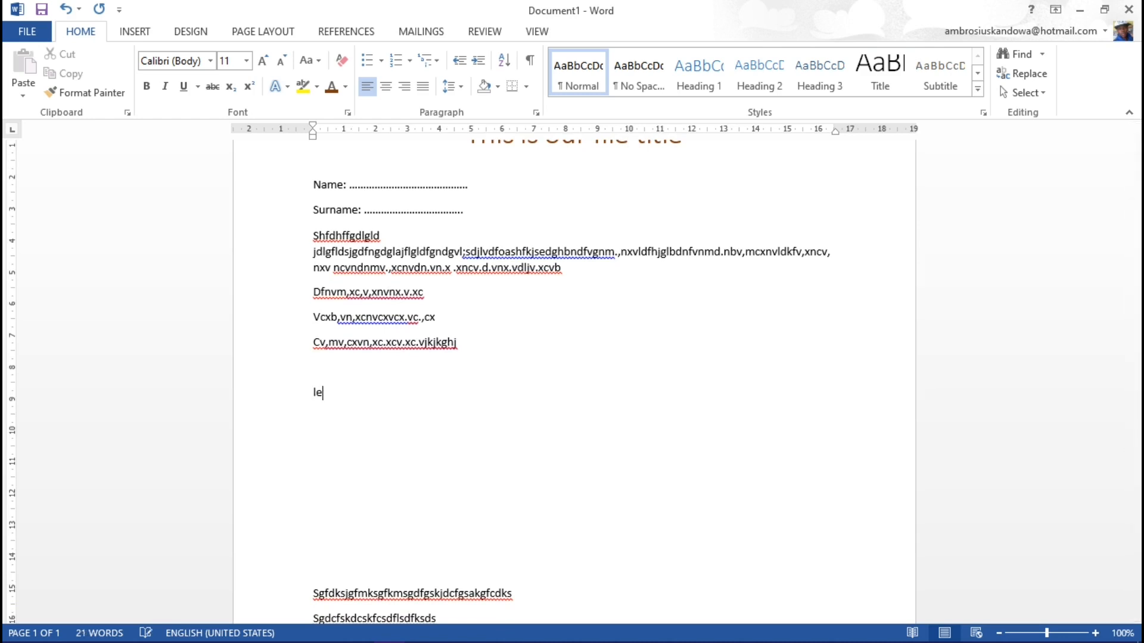
text(rning)
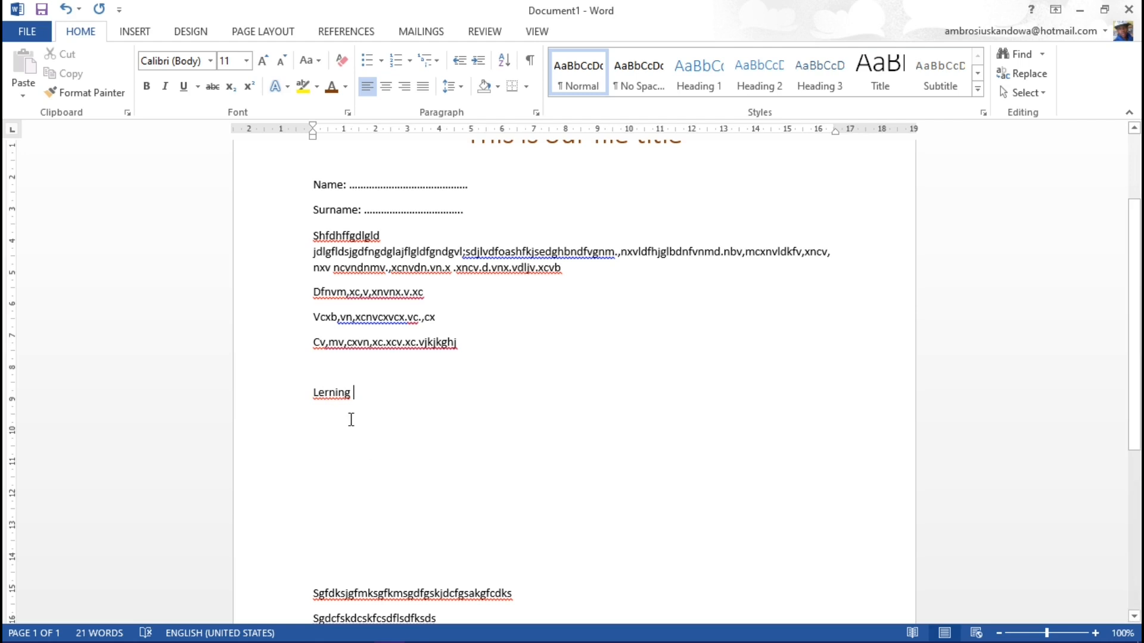
right_click(328, 394)
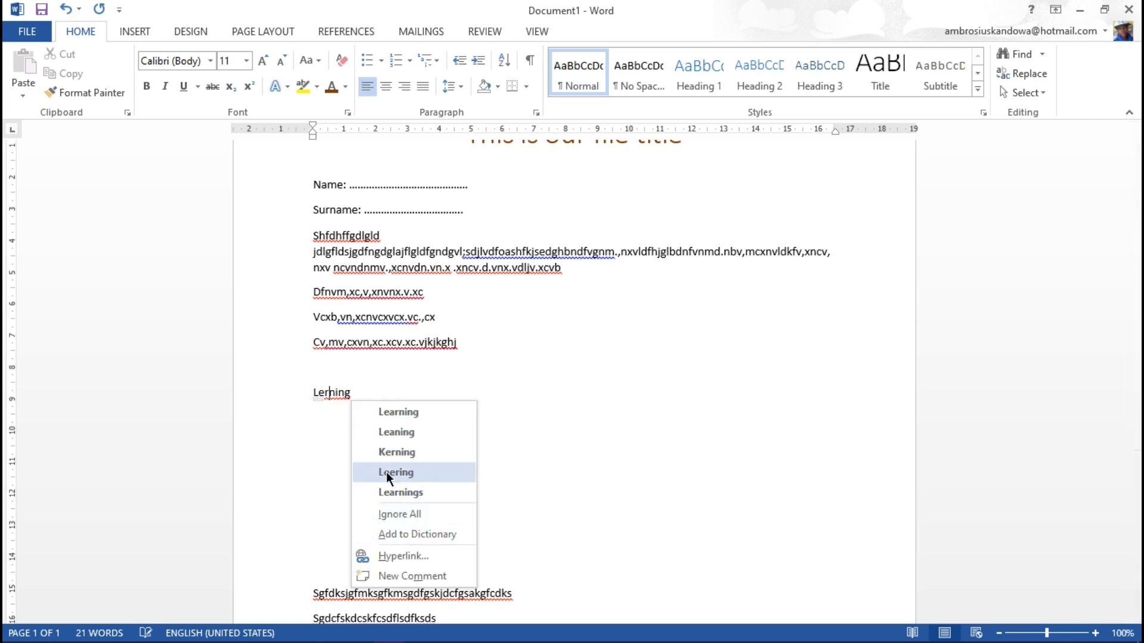
click(403, 412)
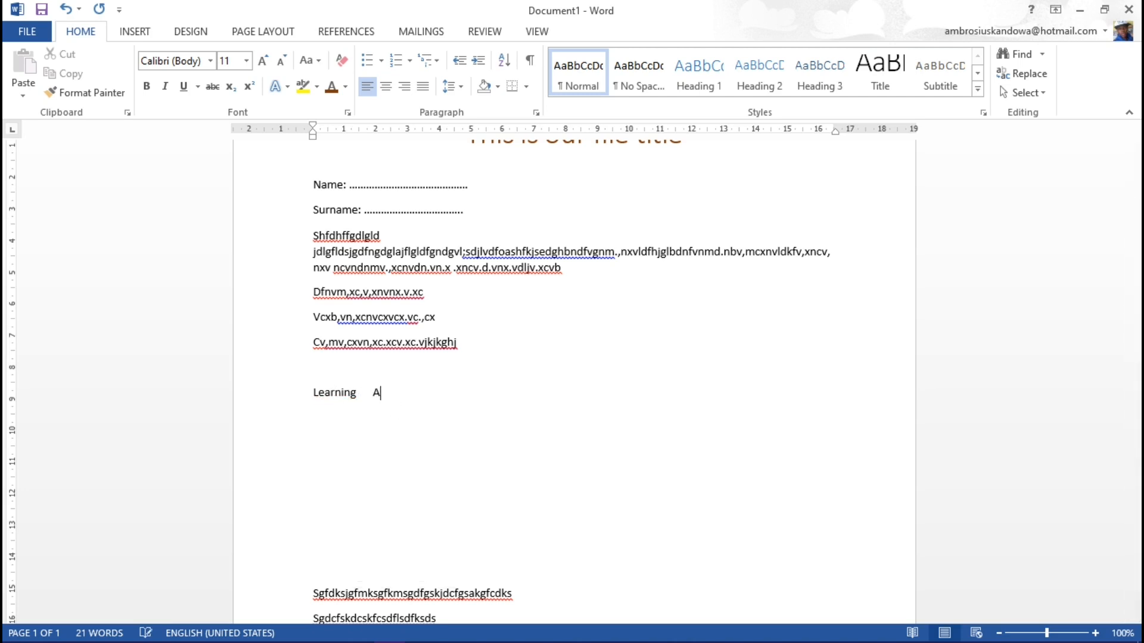
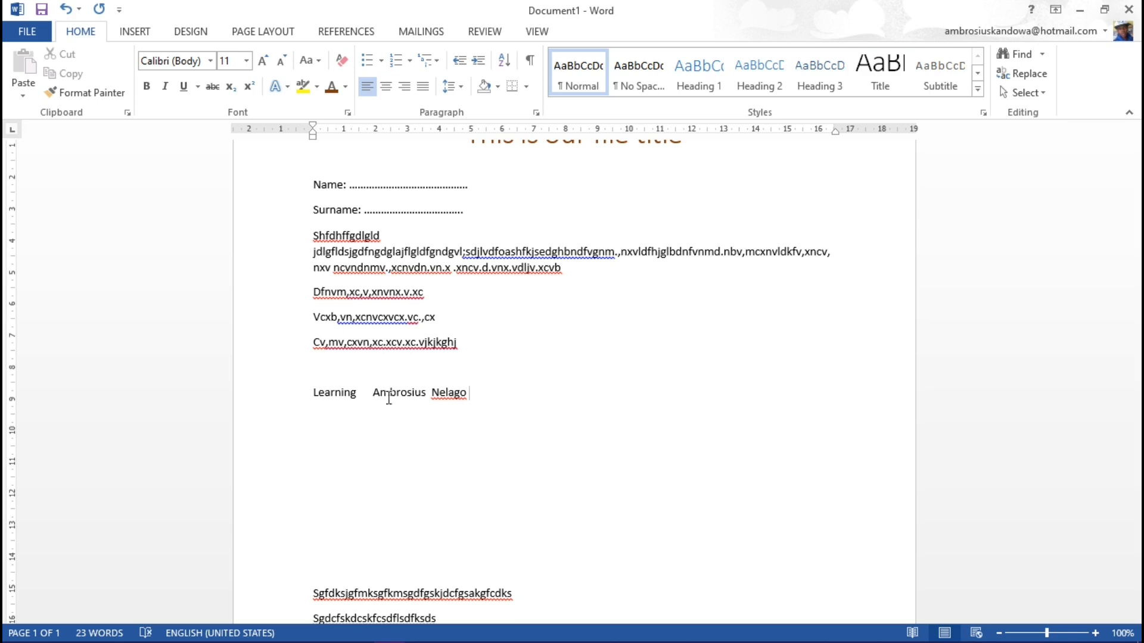
Step: Enter two personal names after "Learning" and ignore all spelling flags for the second name
right_click(455, 394)
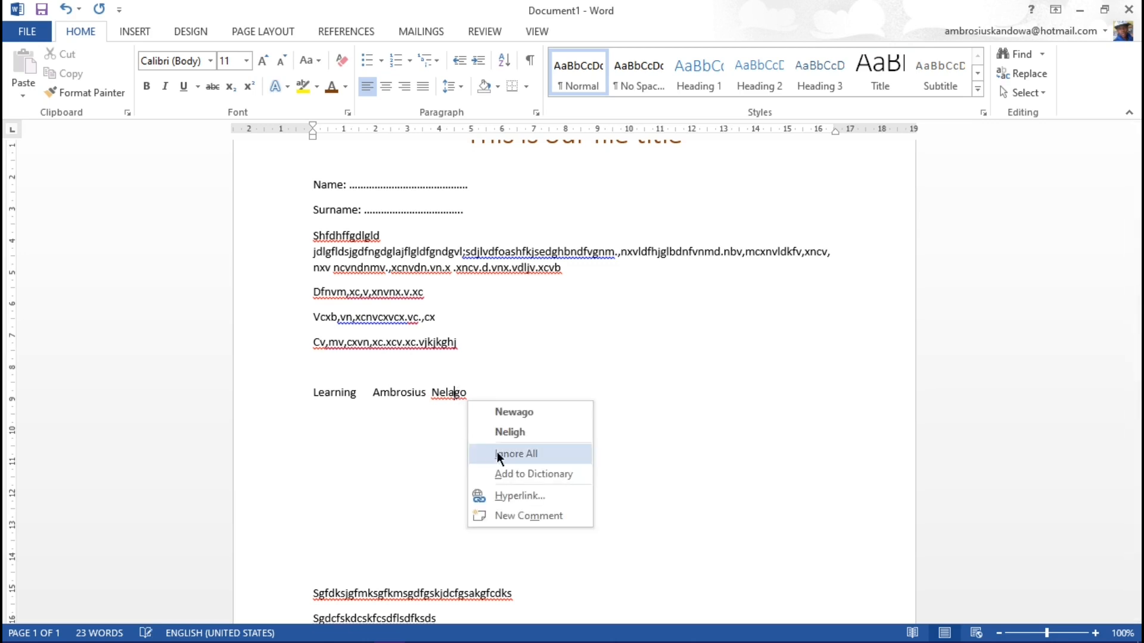
click(523, 456)
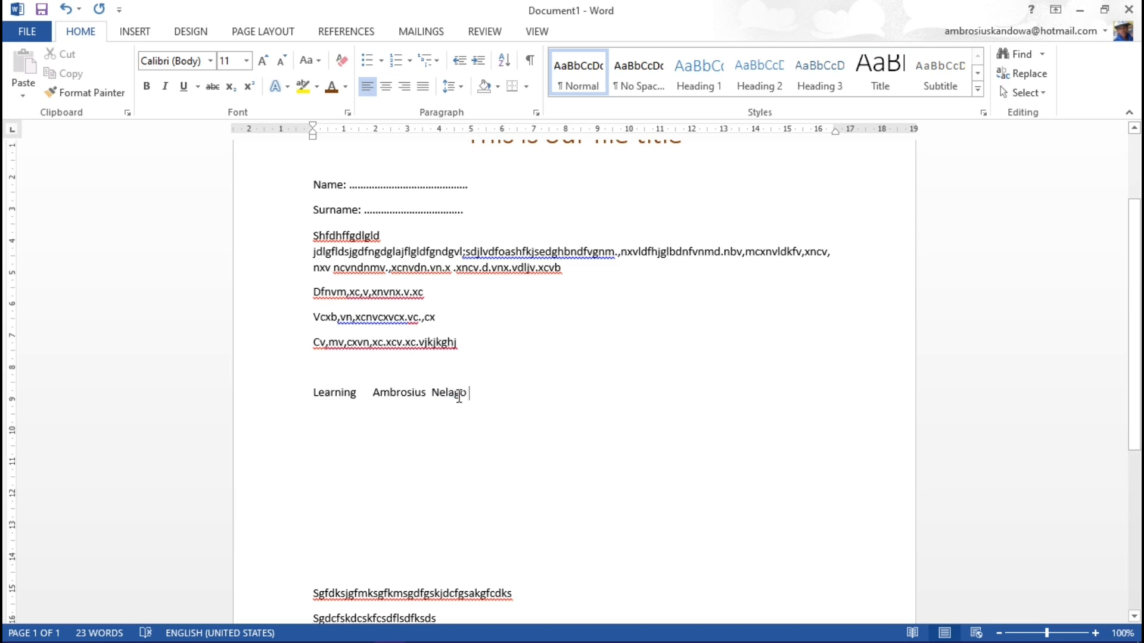
Step: Undo ignoring the second name's spelling flag and add that name to the dictionary instead
click(65, 8)
click(446, 394)
right_click(469, 399)
click(534, 475)
Step: Split the line so that "Learning" and each of the two names stand on separate lines
click(495, 393)
key(Return)
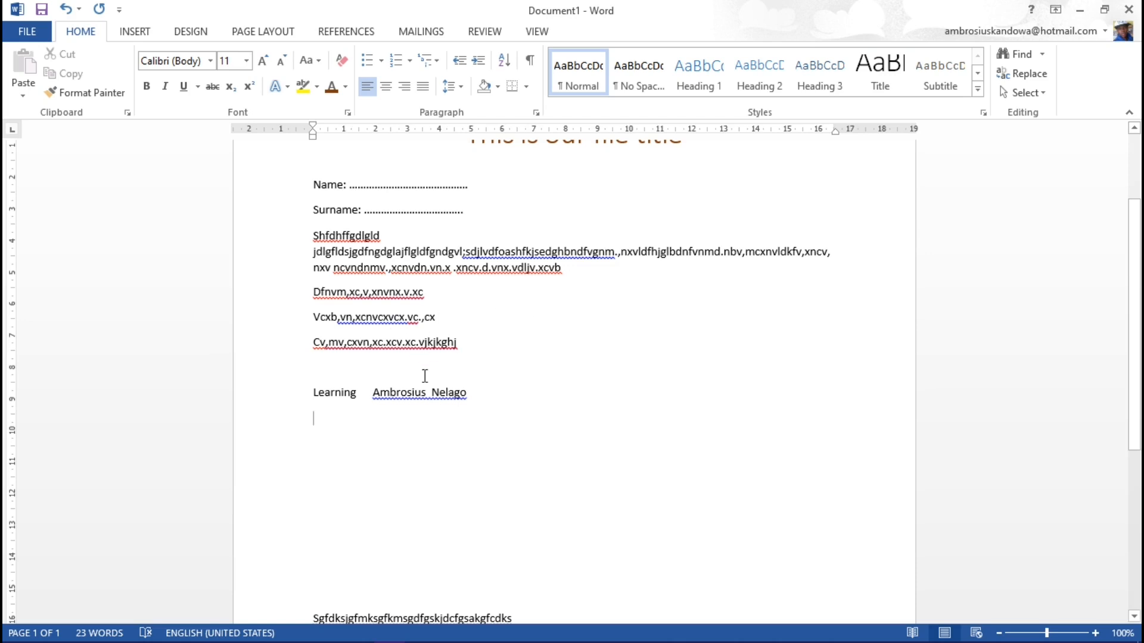
scroll(424, 376, up, 1)
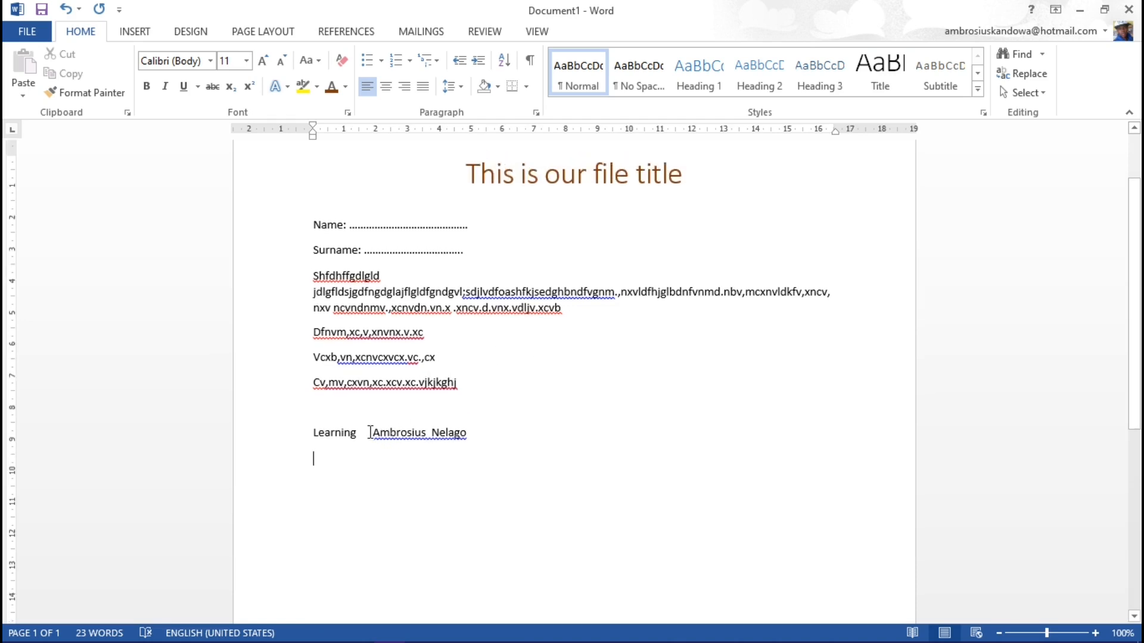
key(Return)
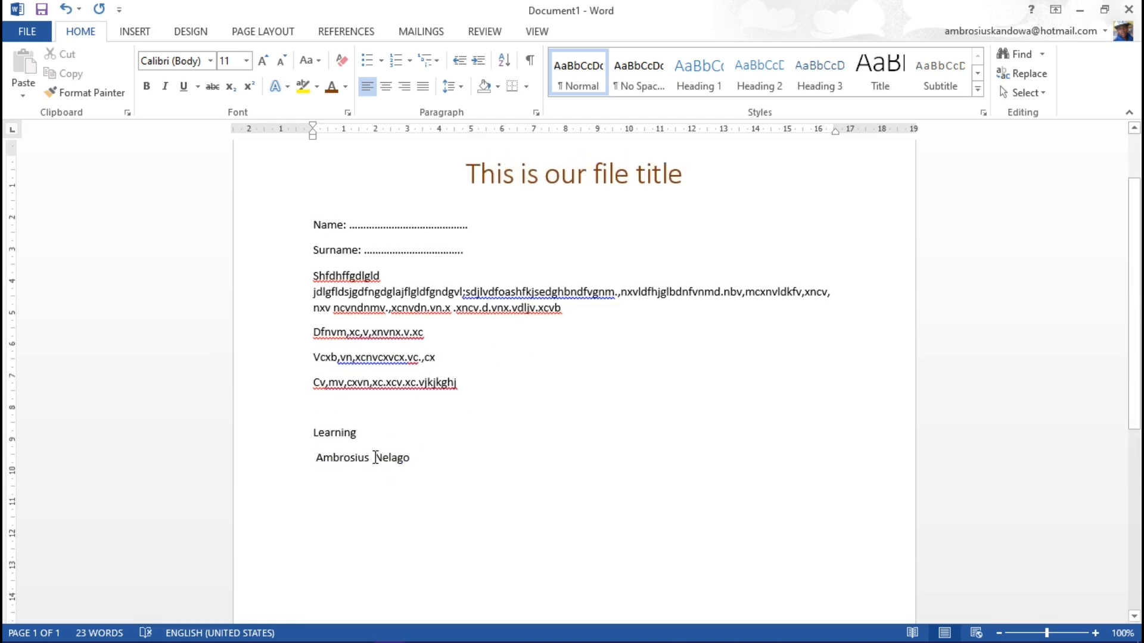
click(374, 457)
key(Return)
key(Return)
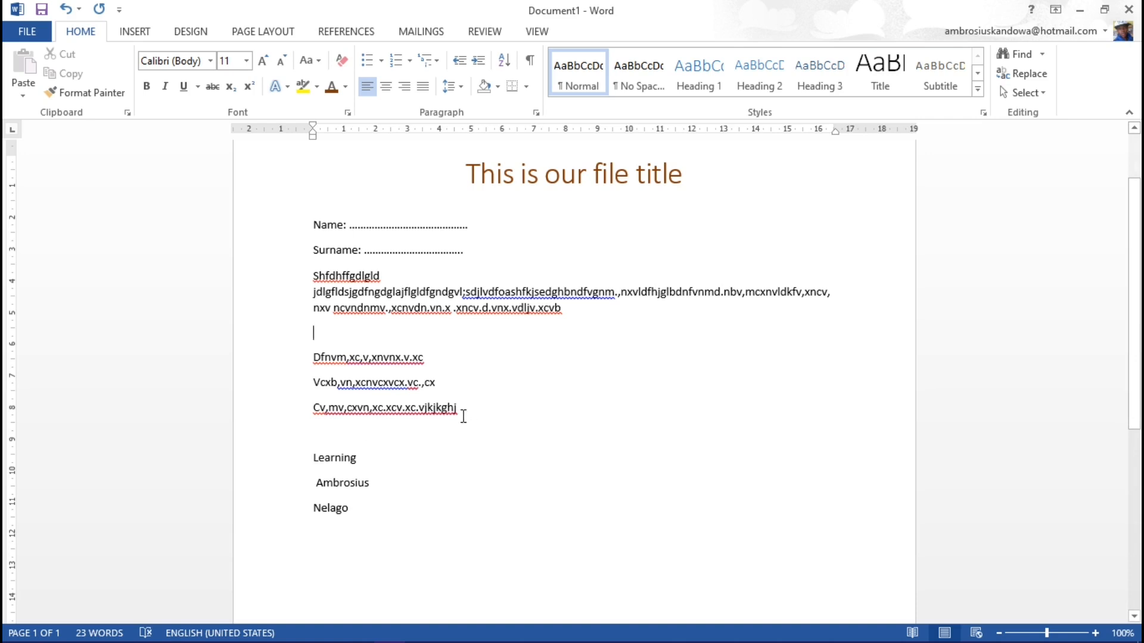
Step: Insert an empty line above the three short filler lines and format those lines as a list with arrowhead bullets
drag(457, 410, 312, 369)
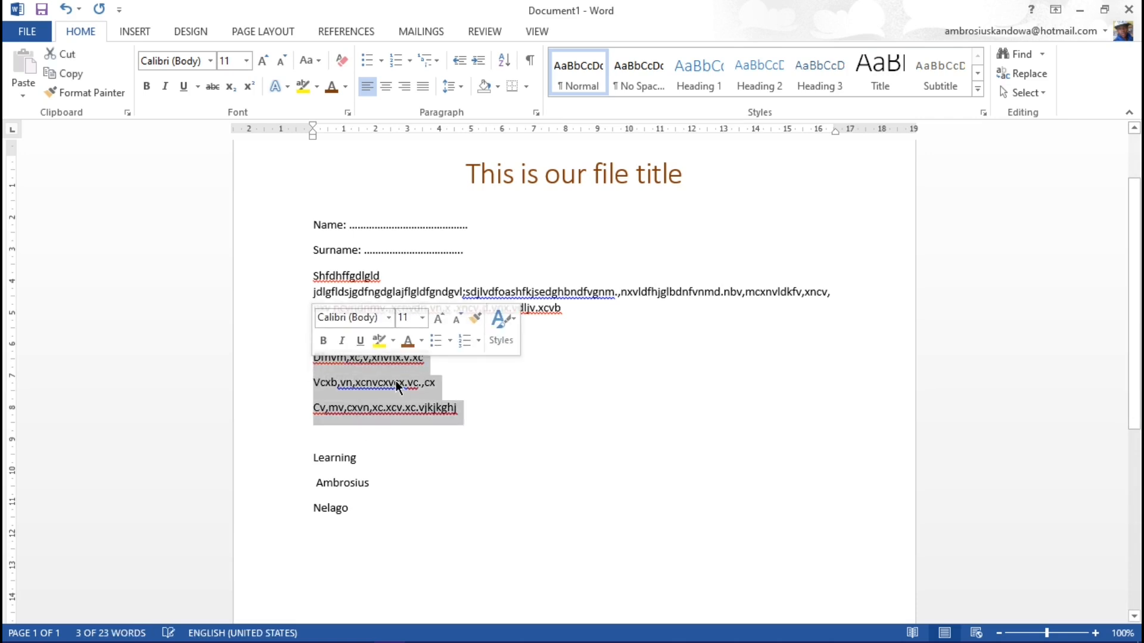
click(381, 60)
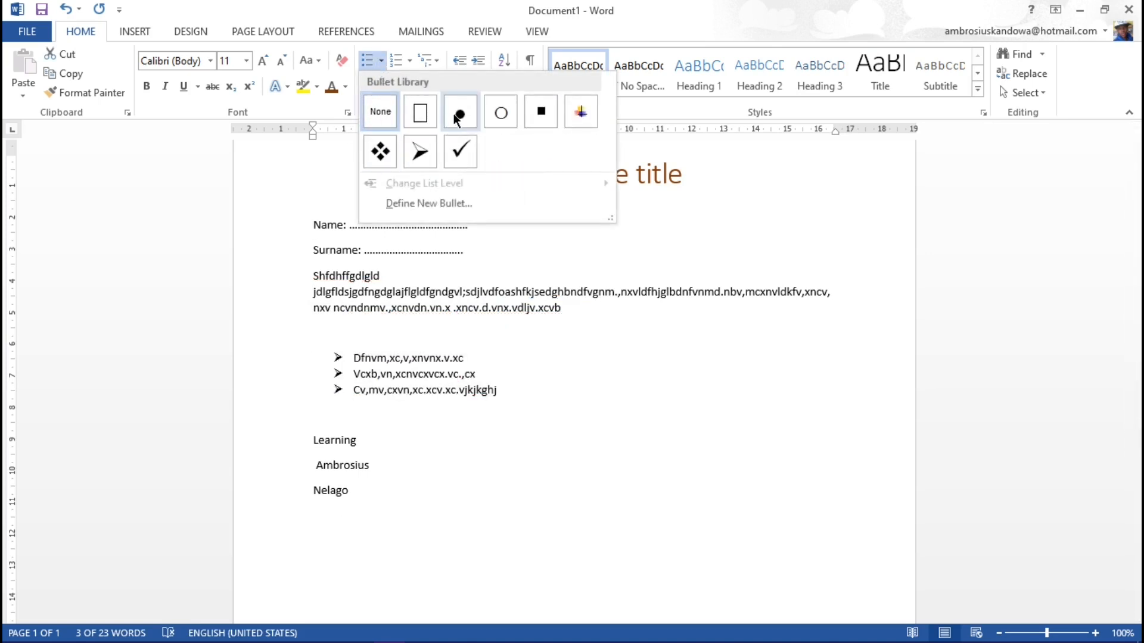
click(419, 158)
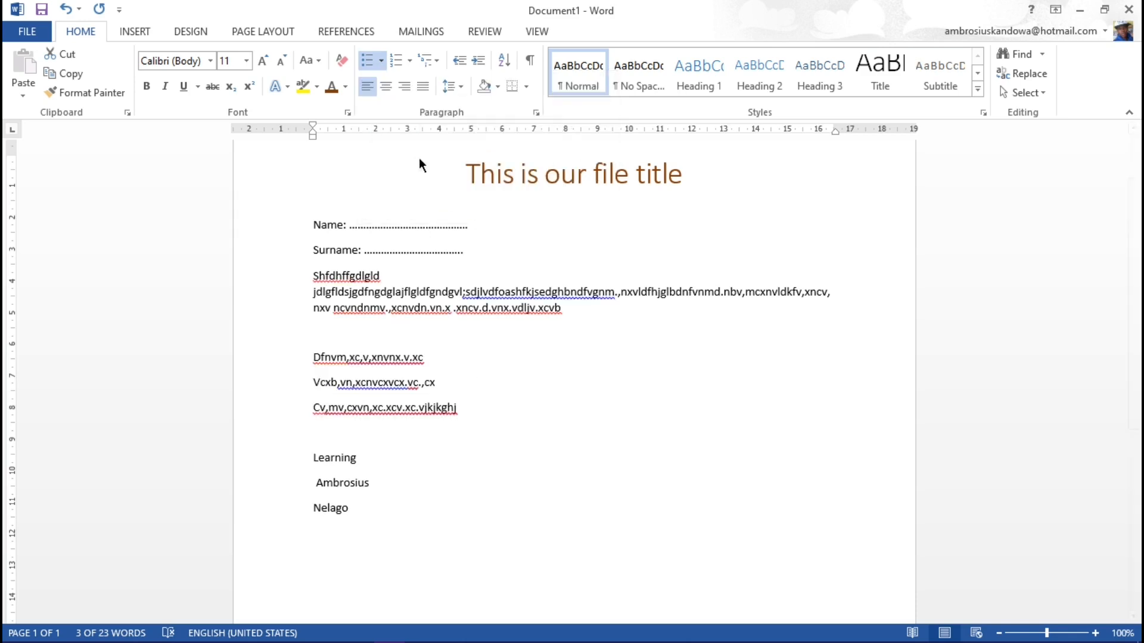
click(456, 389)
Step: Format "Learning" and the two name lines as a bulleted list with the multicoloured cross-shaped bullets
click(374, 494)
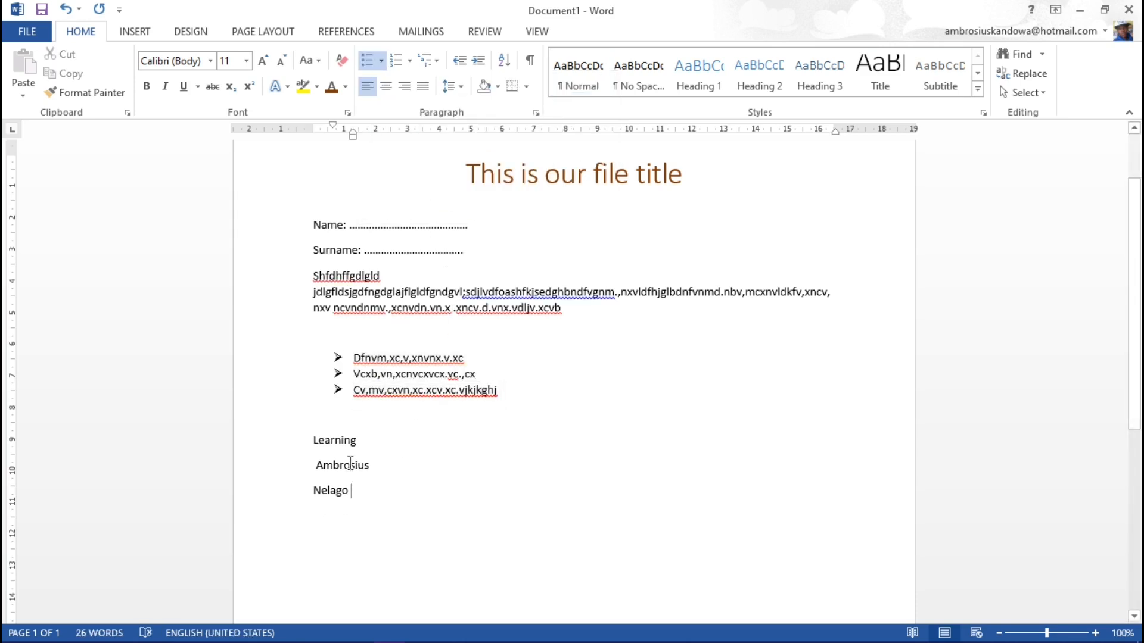
drag(350, 463, 326, 439)
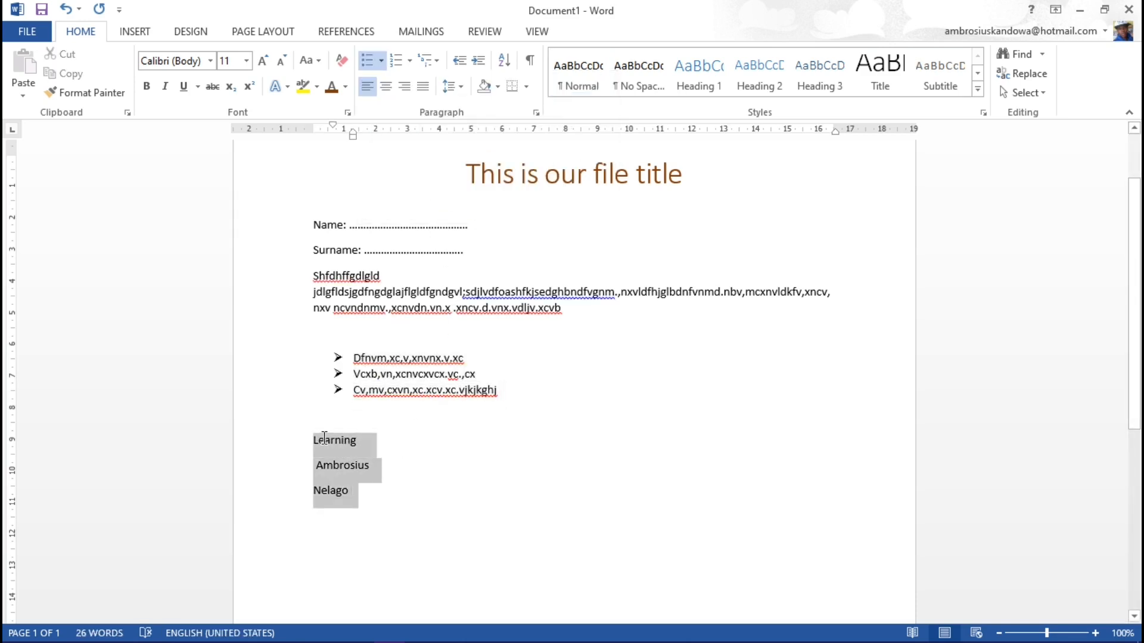
click(380, 60)
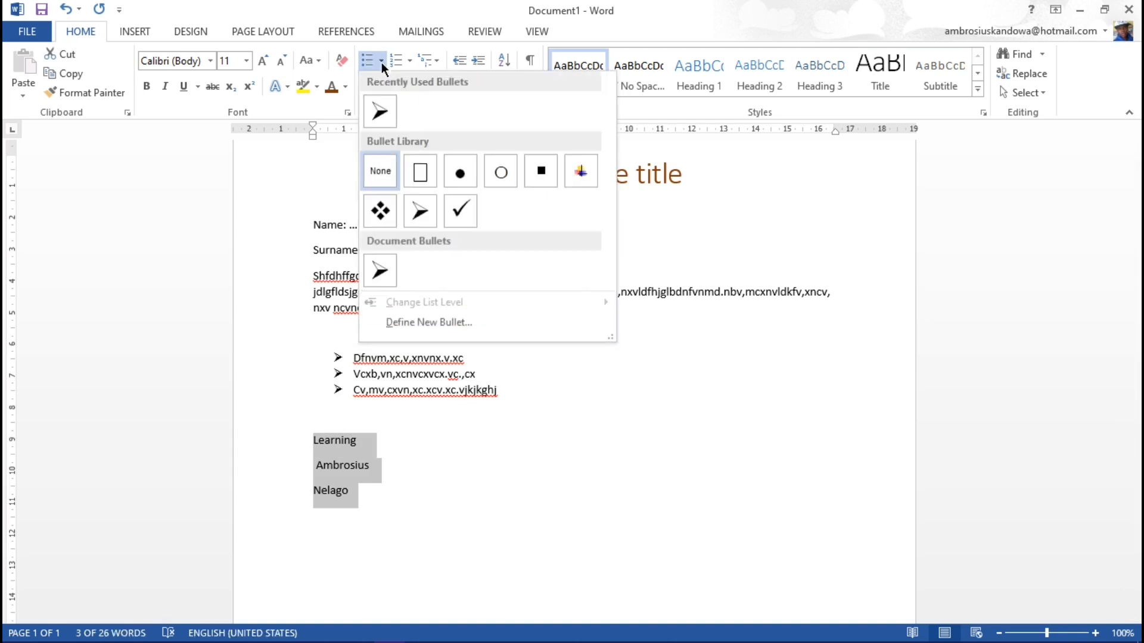
click(581, 172)
click(437, 463)
scroll(441, 459, down, 5)
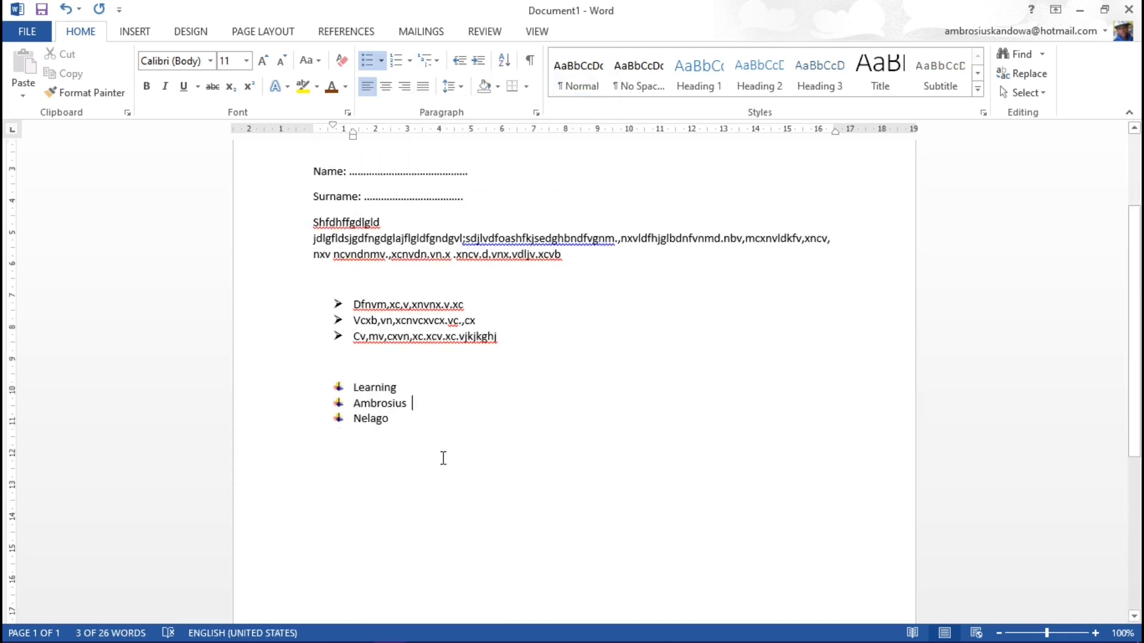
scroll(387, 325, up, 5)
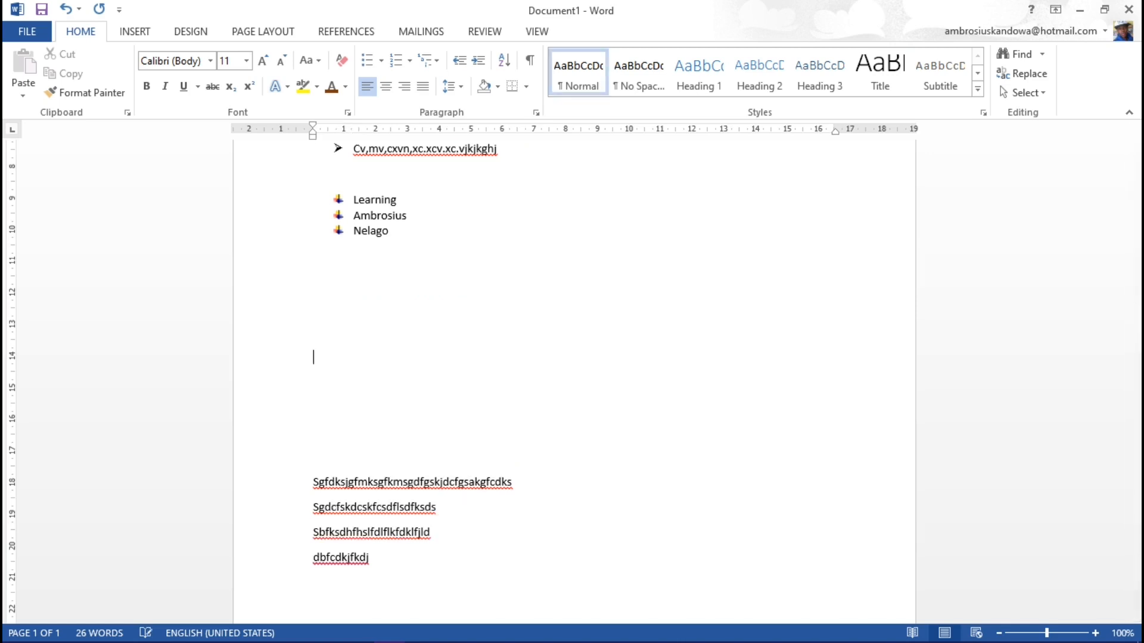
Step: Place the insertion point on the empty area below the list that starts with "Learning"
drag(504, 388, 354, 358)
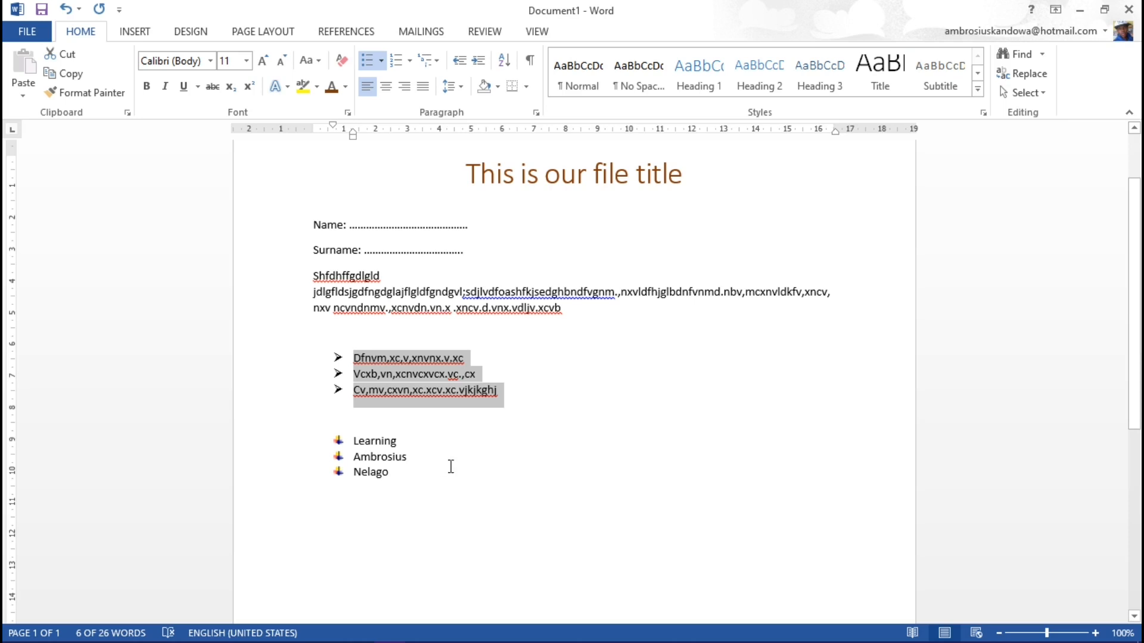
scroll(404, 441, down, 3)
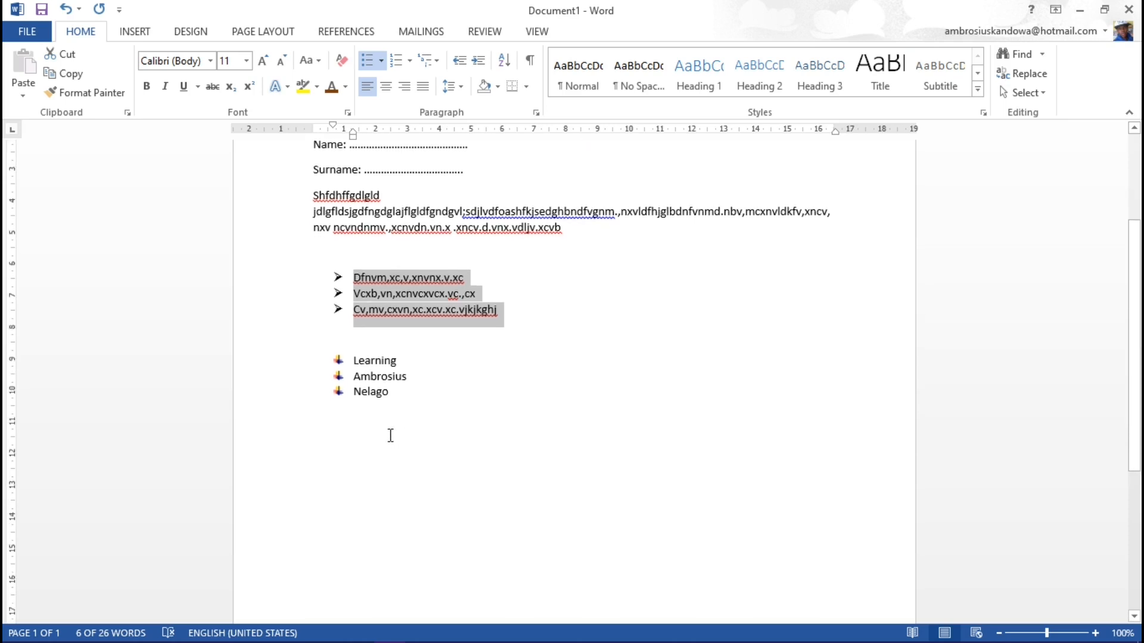
click(390, 436)
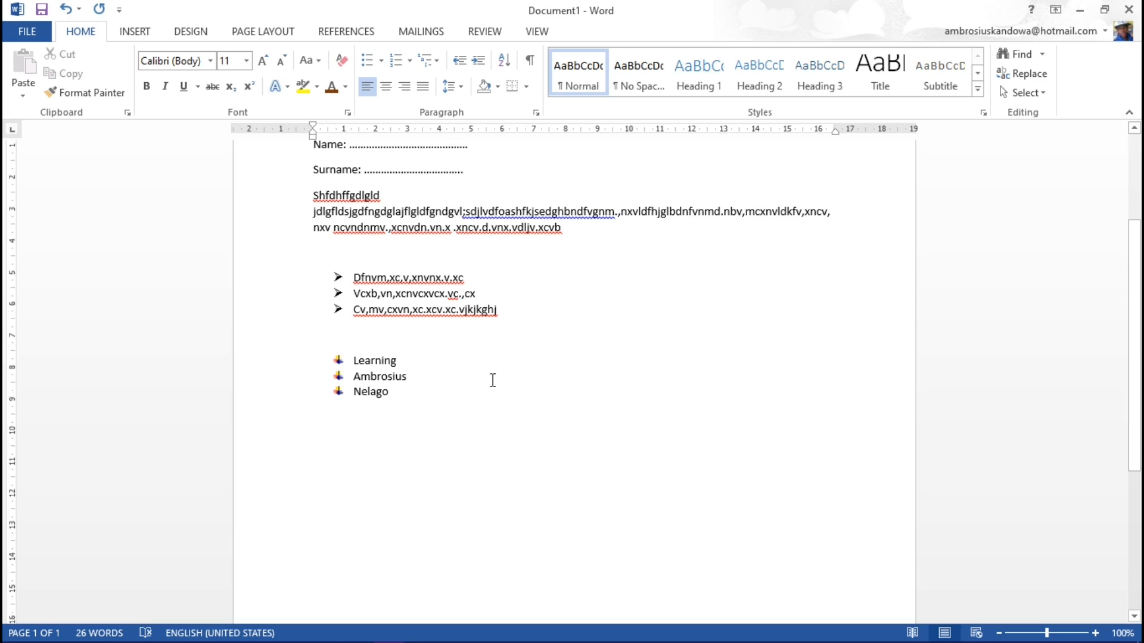
scroll(543, 369, up, 1)
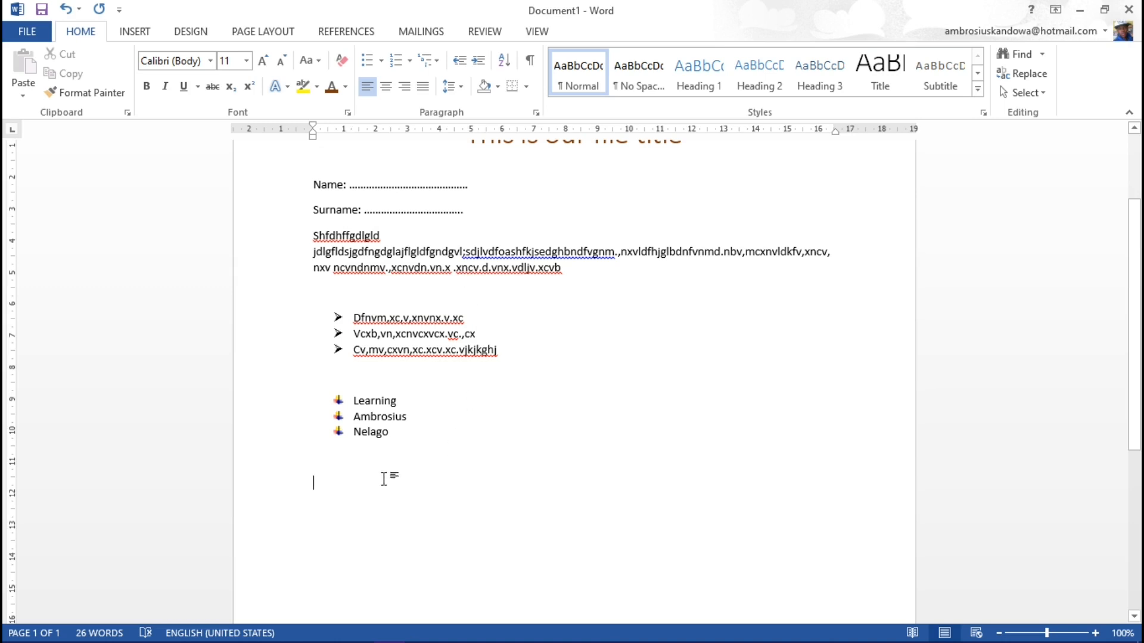
click(134, 32)
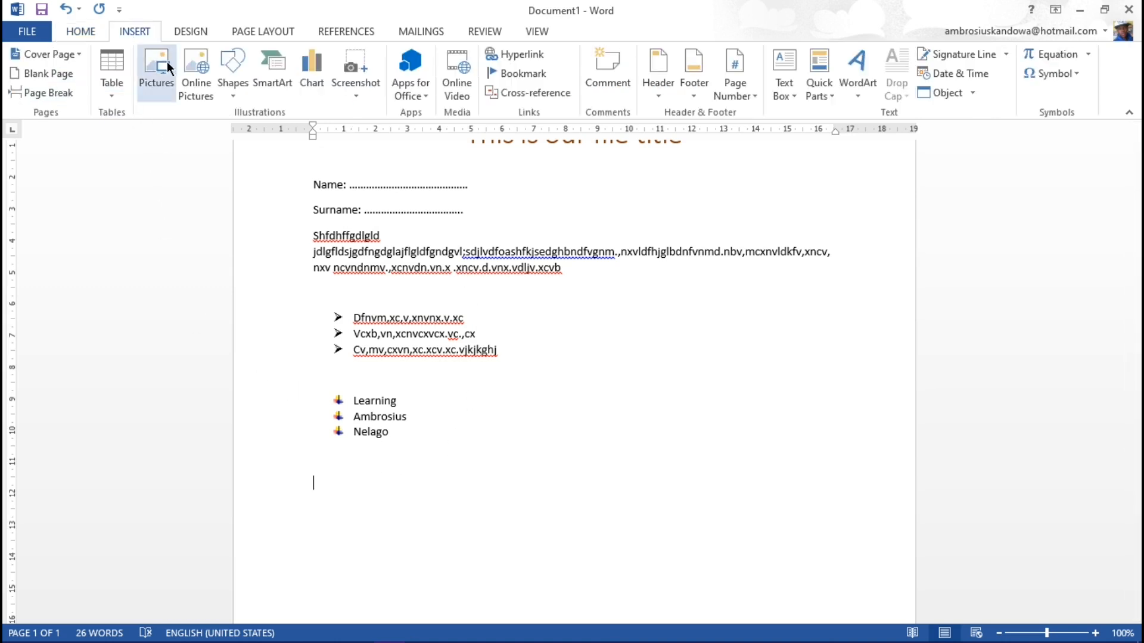
click(199, 82)
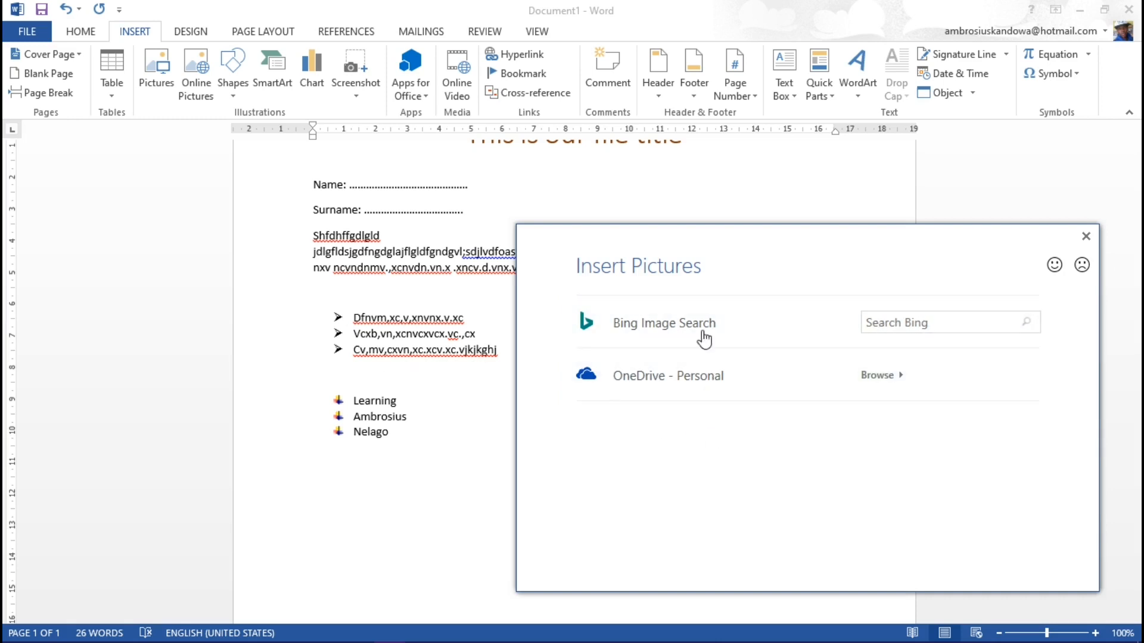
click(1086, 237)
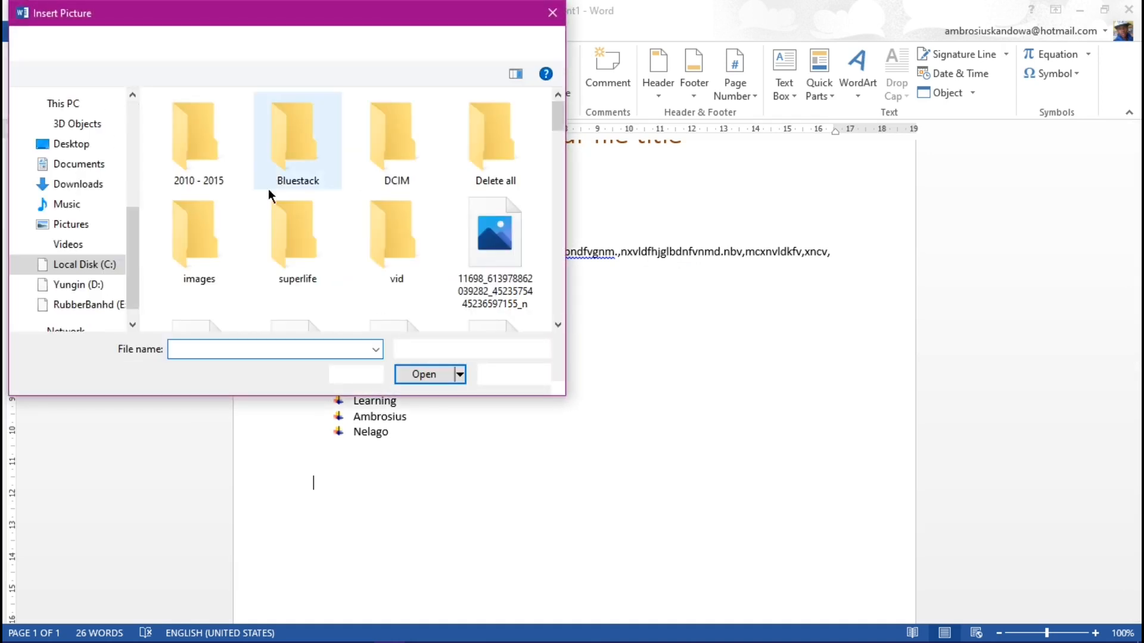
Step: Insert the Mickey-mouse picture from the Used images folder, inside the Youtube Channel folder reached from the Desktop
click(75, 145)
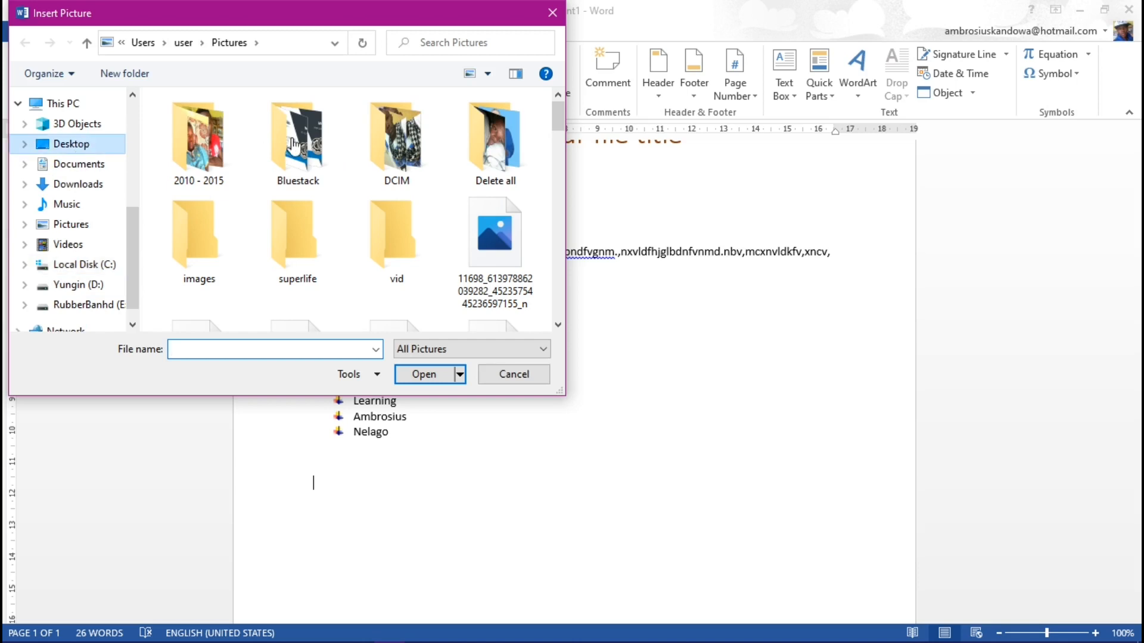
click(96, 147)
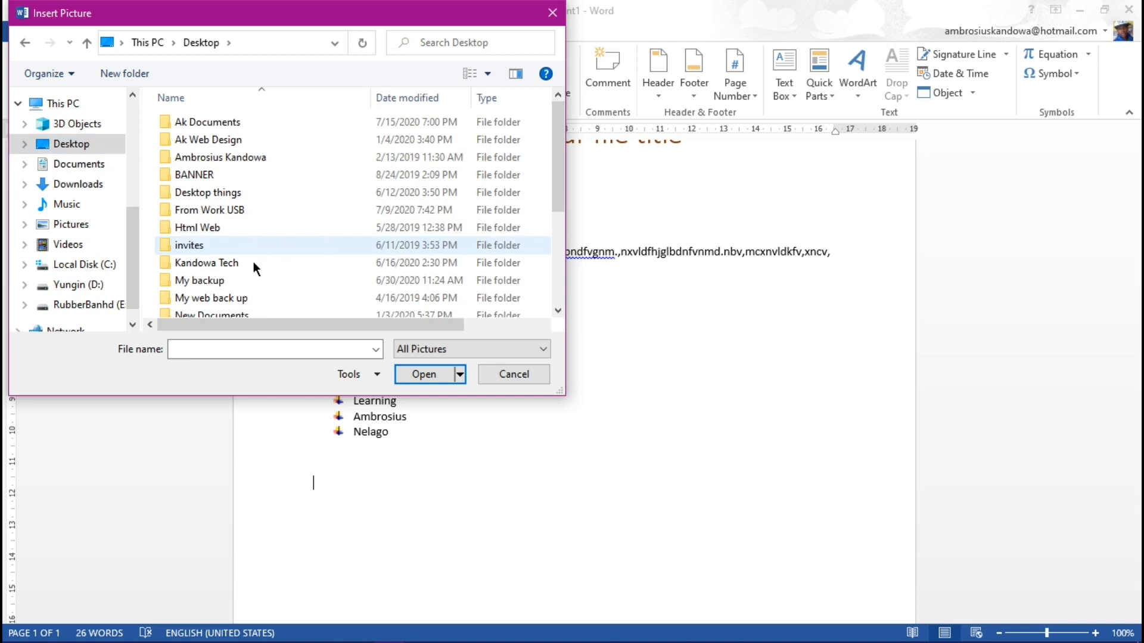
double_click(243, 261)
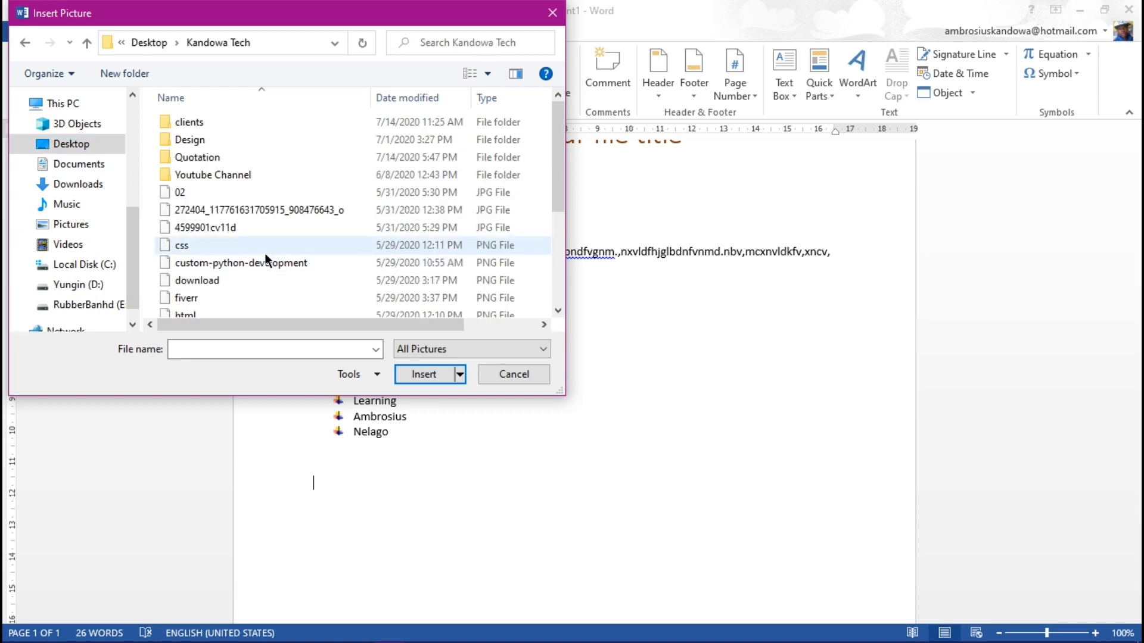
click(195, 174)
double_click(231, 175)
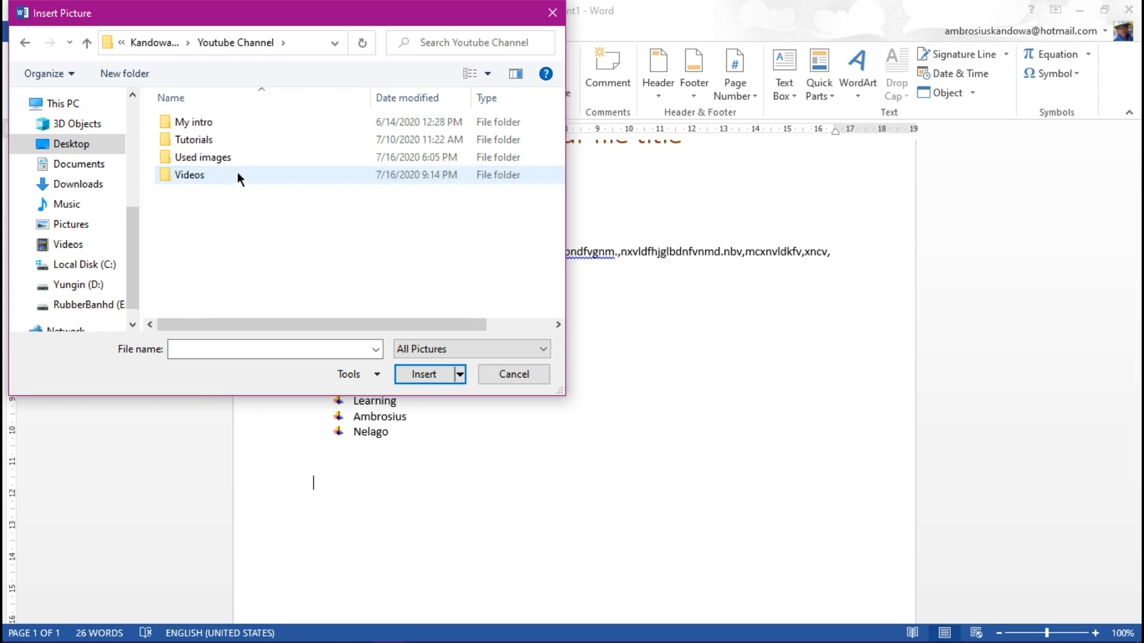
double_click(205, 157)
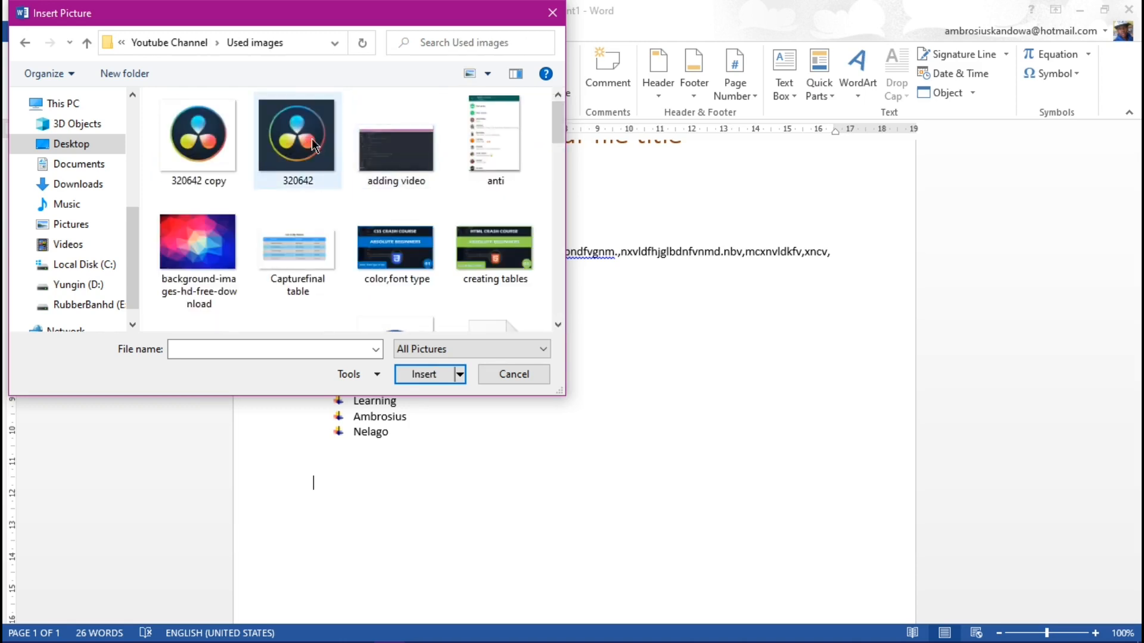
scroll(434, 197, down, 6)
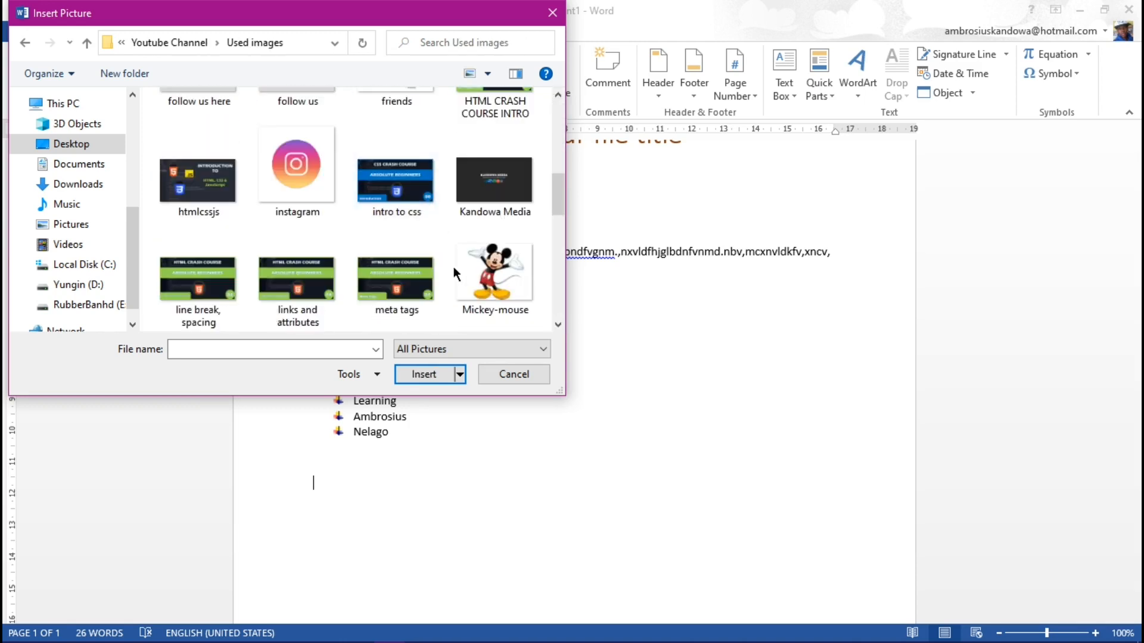
click(492, 278)
click(423, 375)
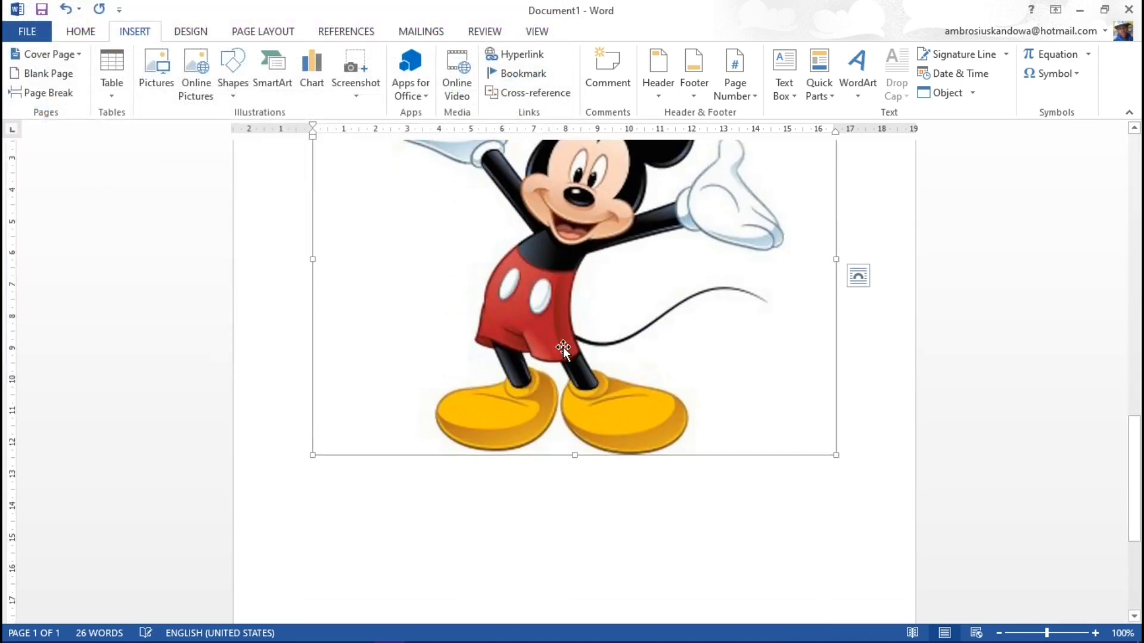
Step: Examine the inserted Mickey picture and where it sits on the pages relative to the lists
scroll(563, 347, up, 5)
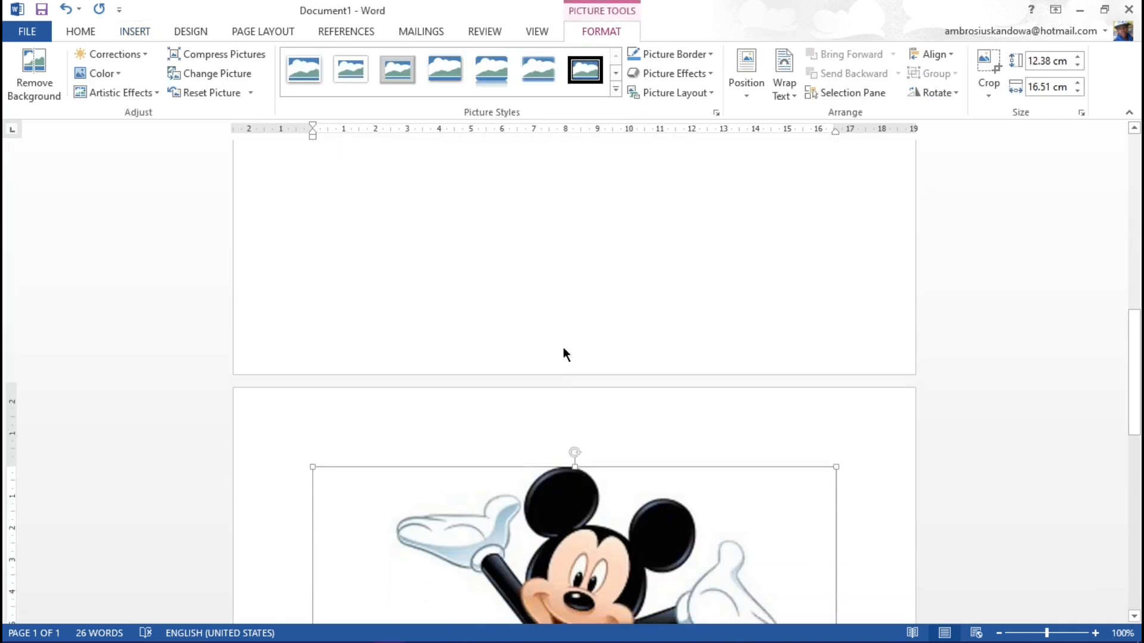
scroll(563, 348, down, 8)
scroll(563, 347, up, 4)
scroll(563, 347, up, 10)
scroll(531, 373, down, 10)
click(372, 304)
scroll(373, 295, down, 6)
scroll(382, 292, down, 8)
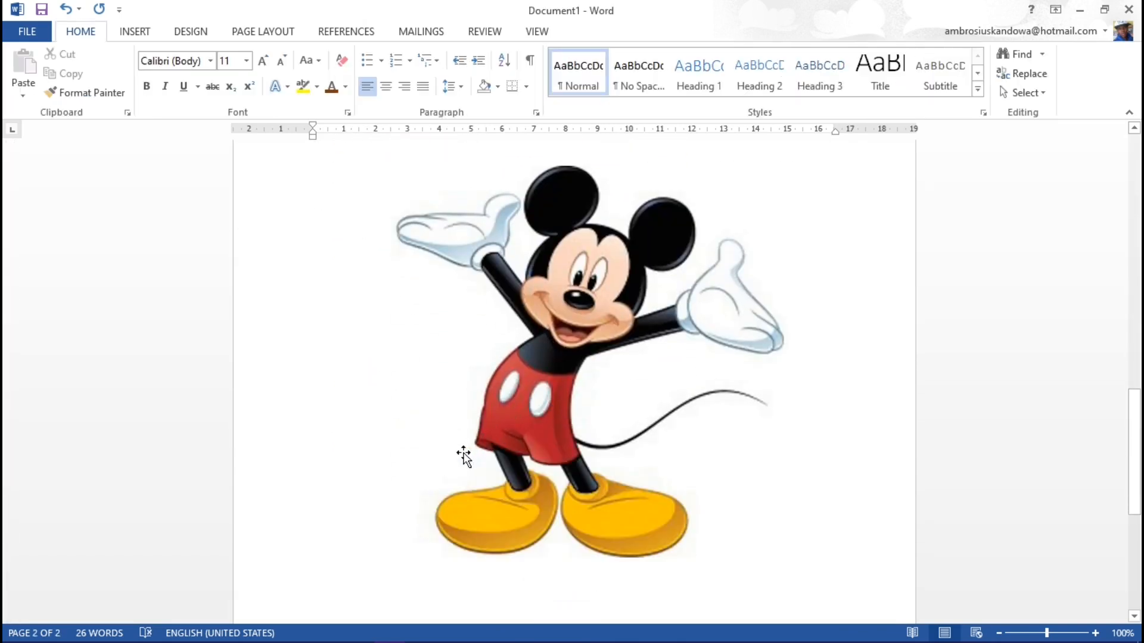
click(538, 417)
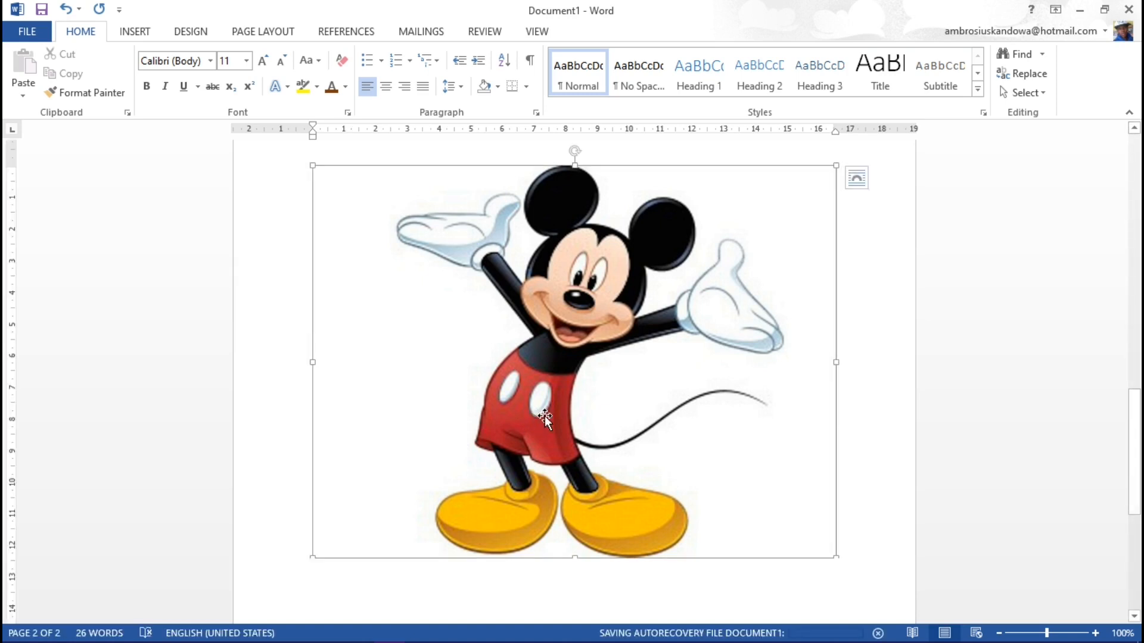
click(291, 361)
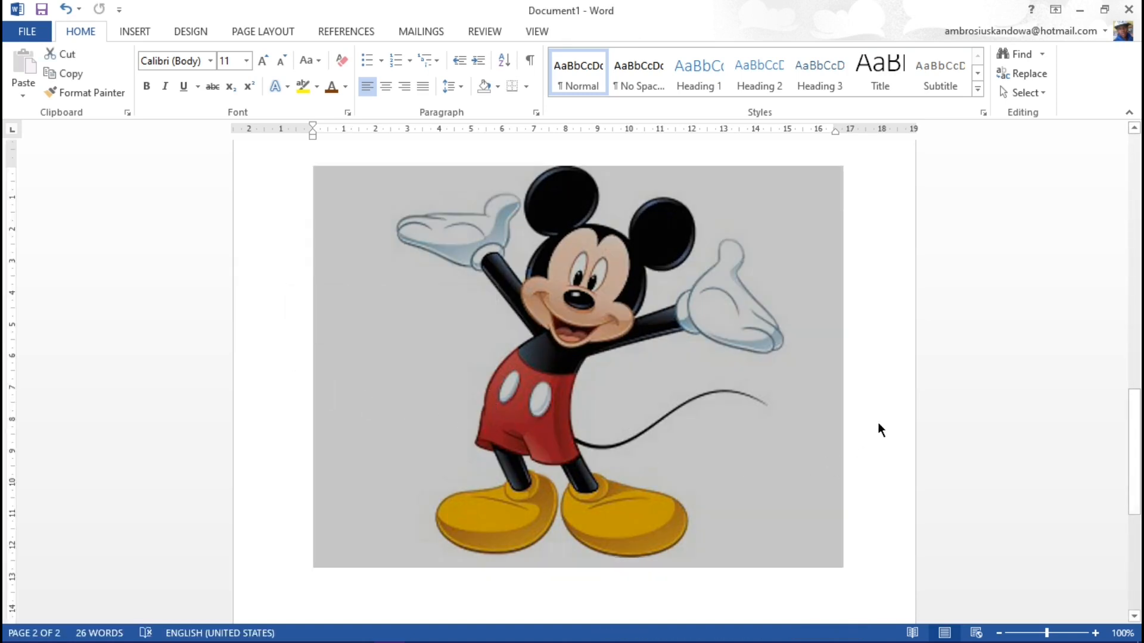
click(870, 426)
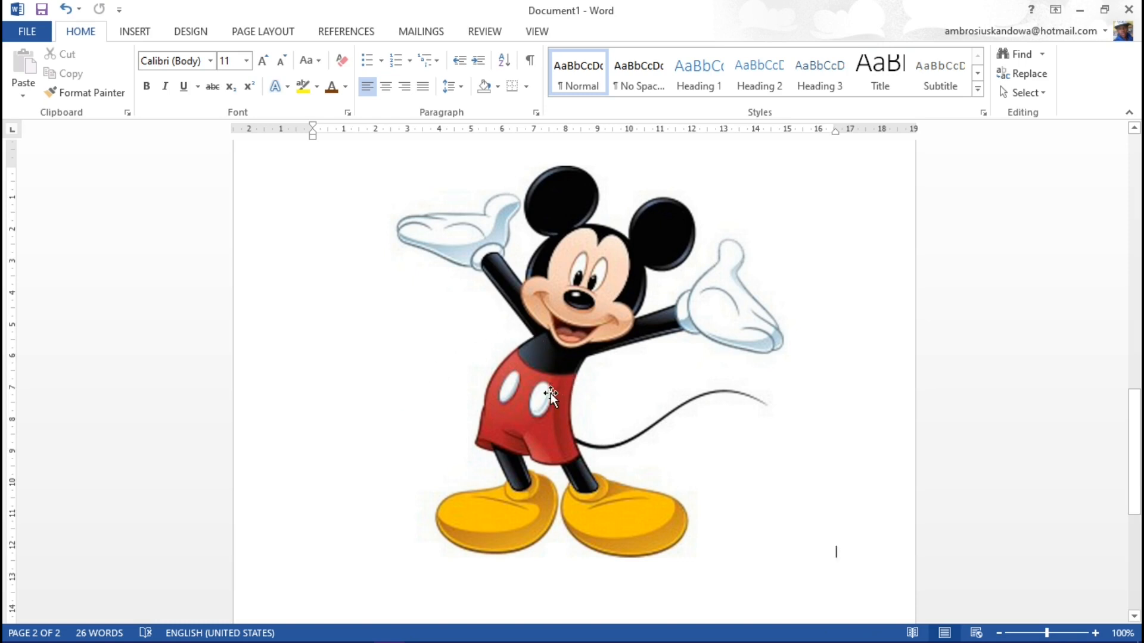
Step: Select the Mickey picture and examine the picture formatting tools and styles available for it
click(615, 408)
scroll(617, 408, up, 2)
scroll(616, 409, up, 1)
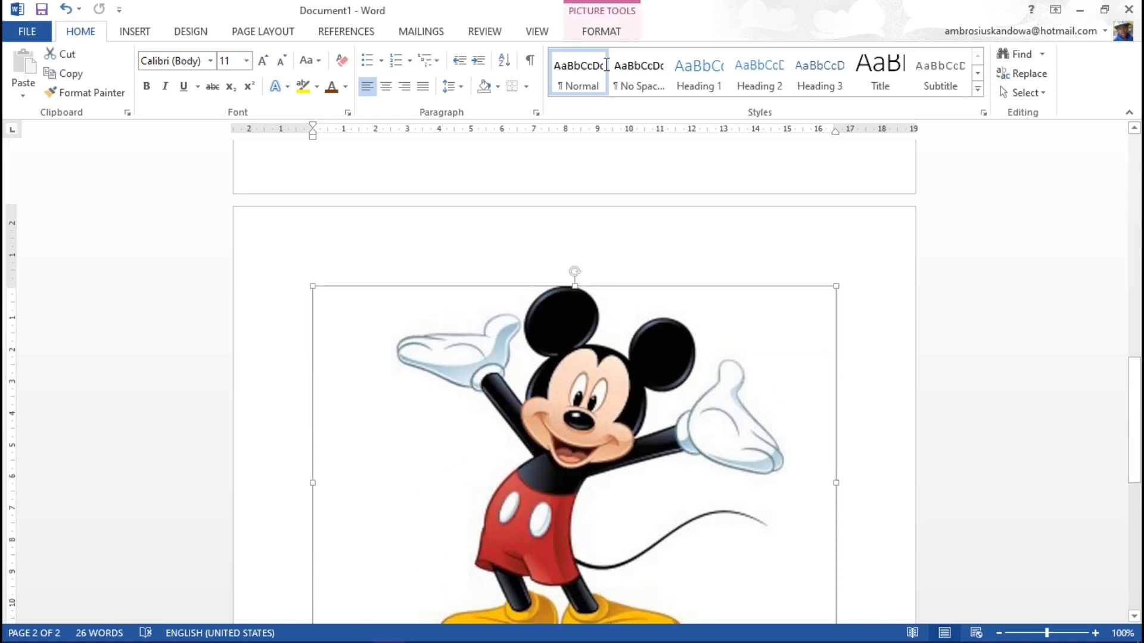
click(608, 31)
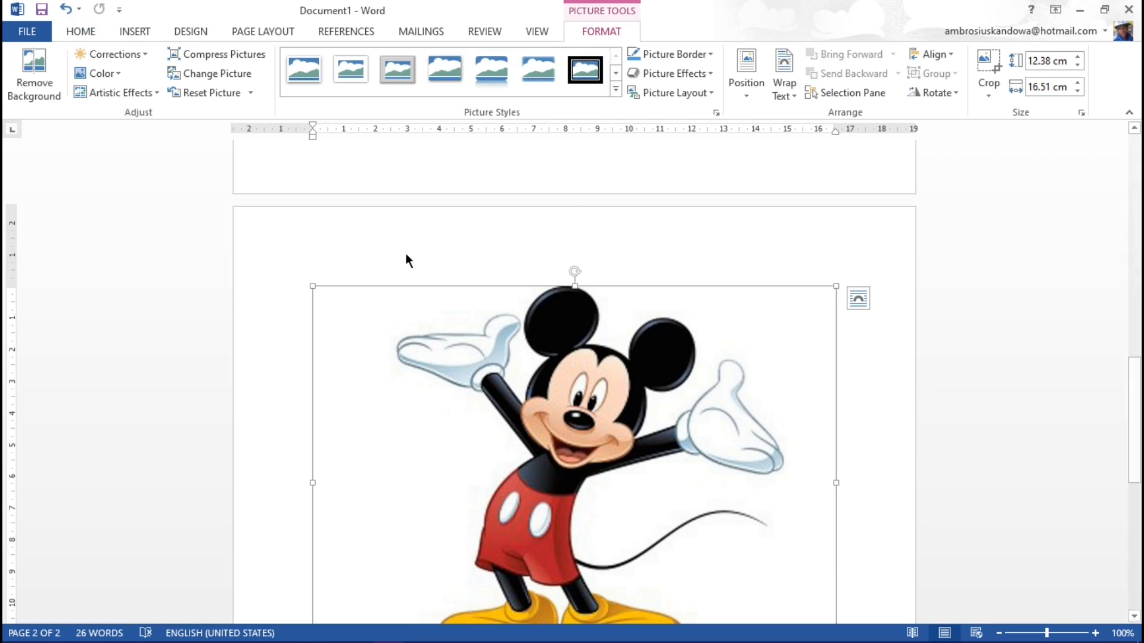
scroll(379, 162, up, 6)
click(398, 166)
scroll(426, 288, down, 4)
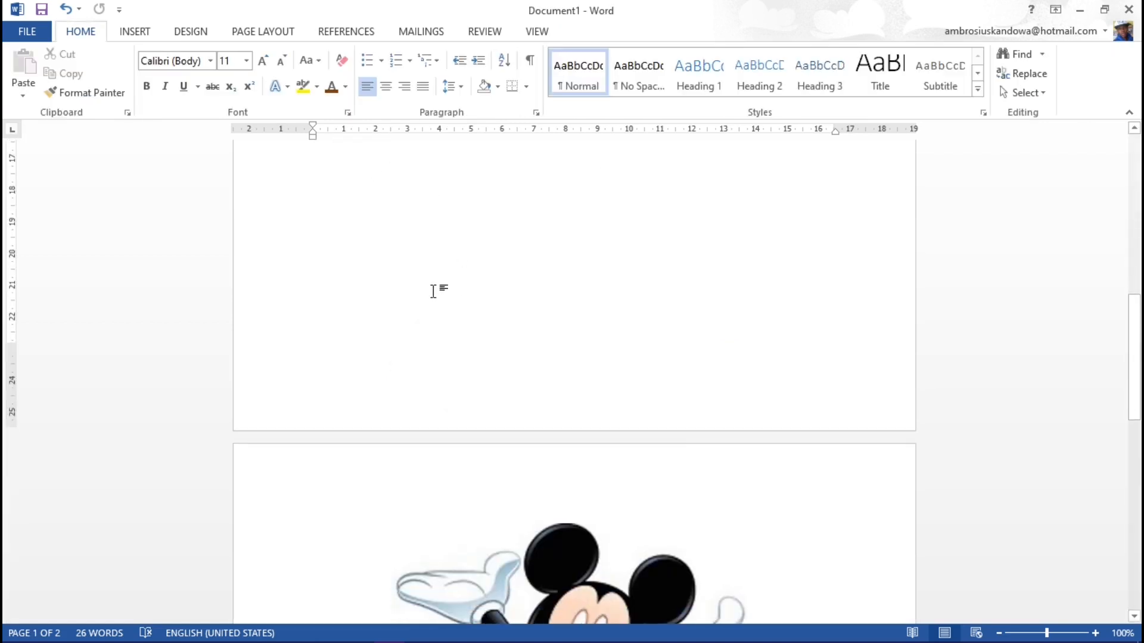
click(595, 476)
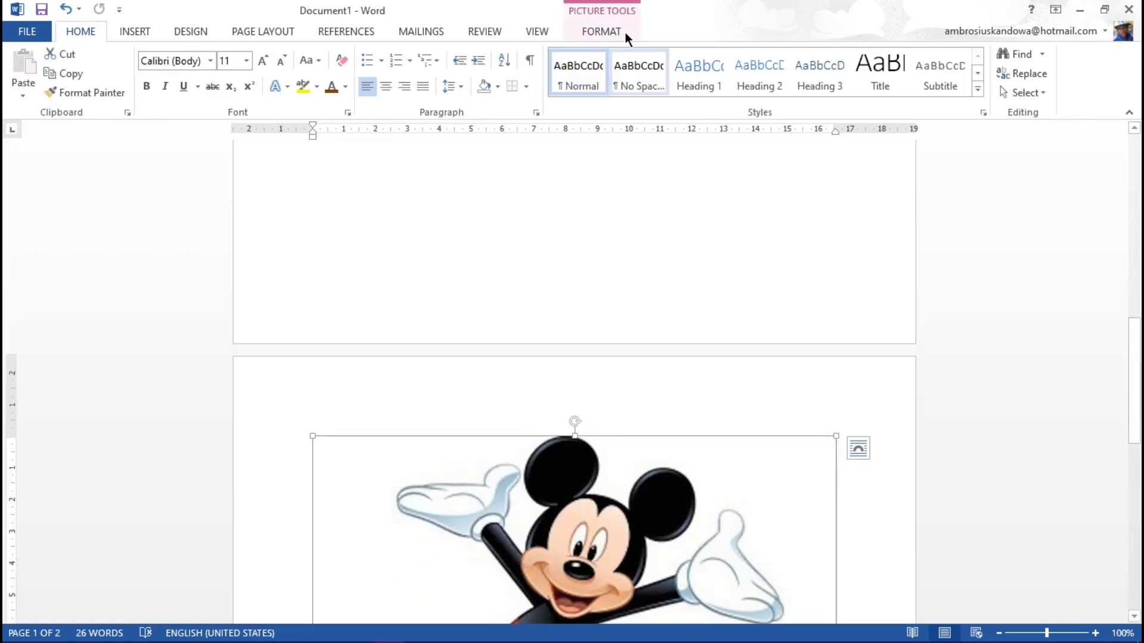
click(599, 30)
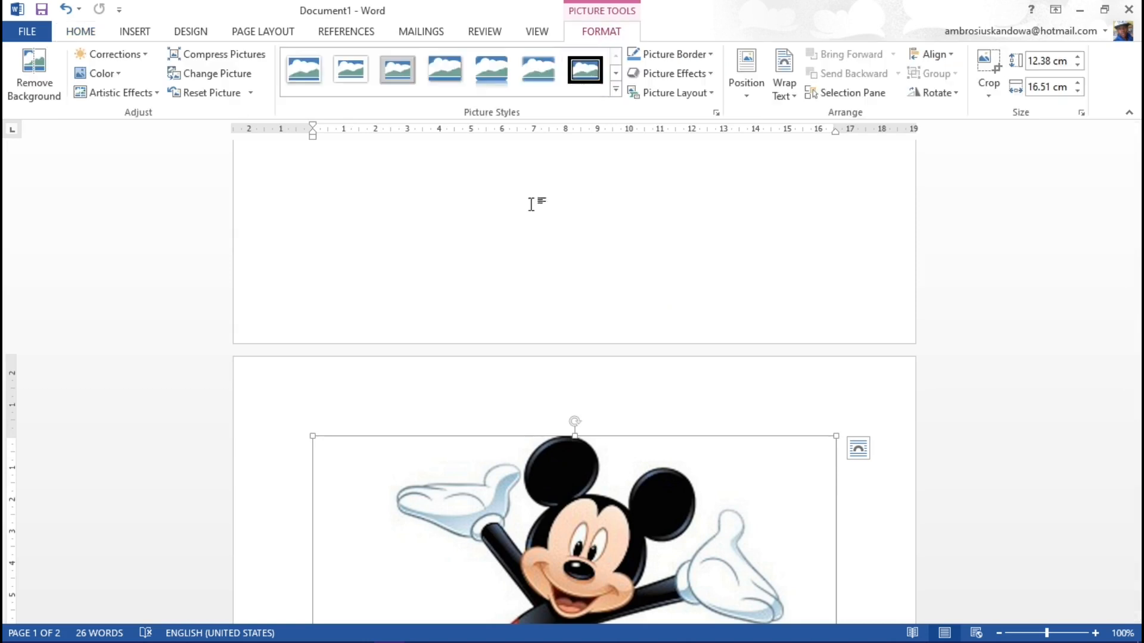
scroll(427, 309, down, 3)
scroll(516, 332, up, 5)
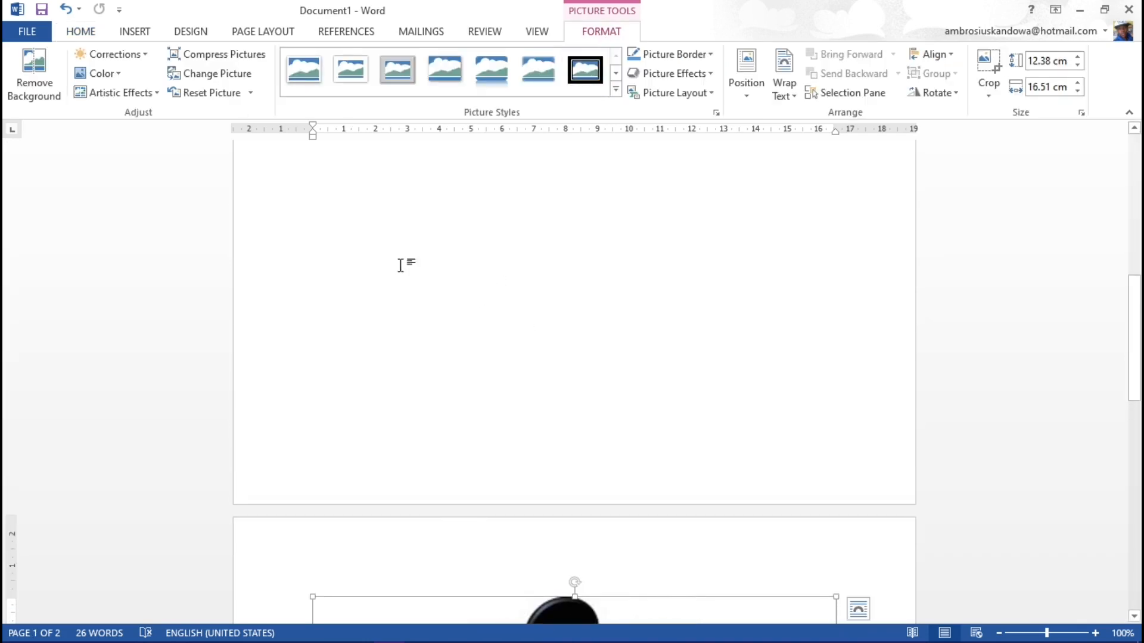
scroll(539, 298, down, 5)
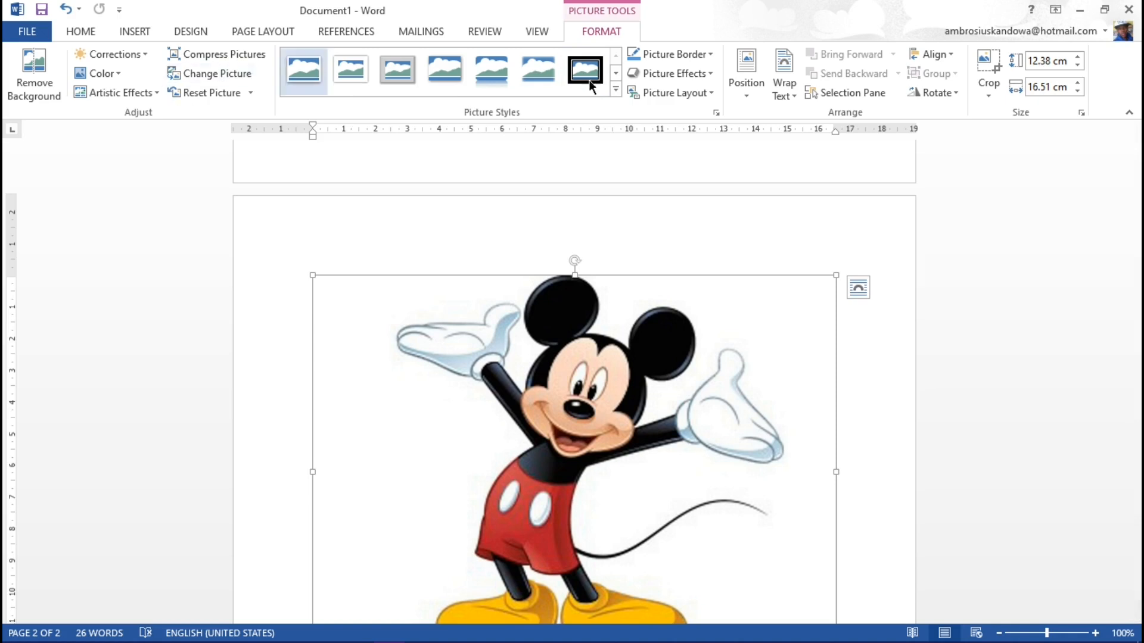
scroll(578, 411, down, 3)
scroll(596, 417, up, 10)
scroll(593, 427, up, 8)
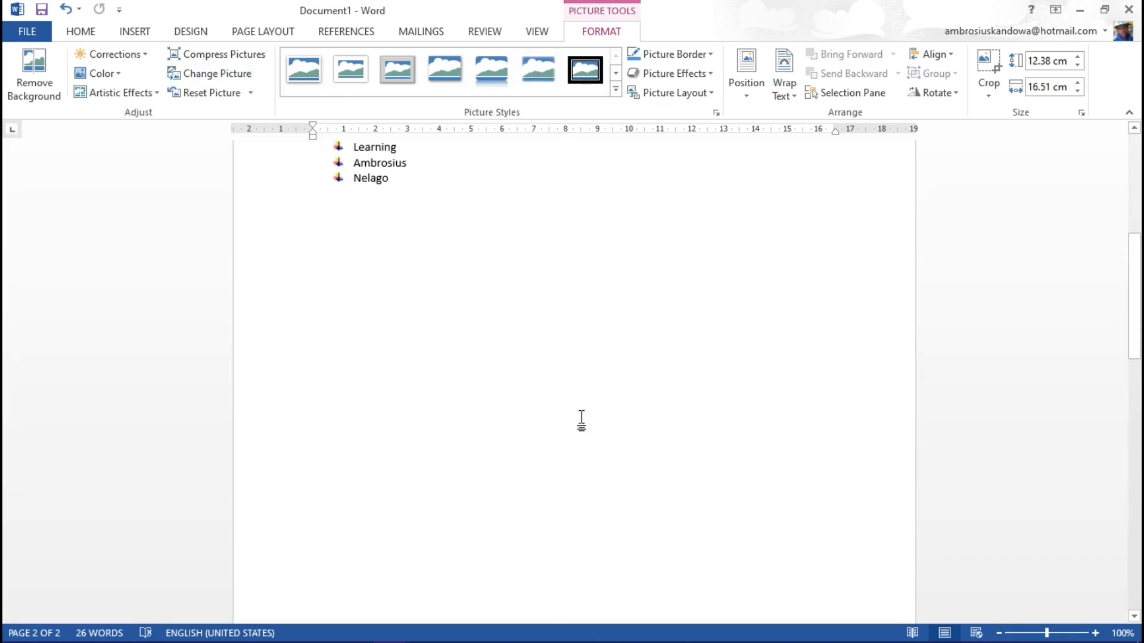
Step: Try to reposition the Mickey picture by moving it up from its place on the second page
click(401, 387)
scroll(396, 379, down, 2)
scroll(396, 380, down, 15)
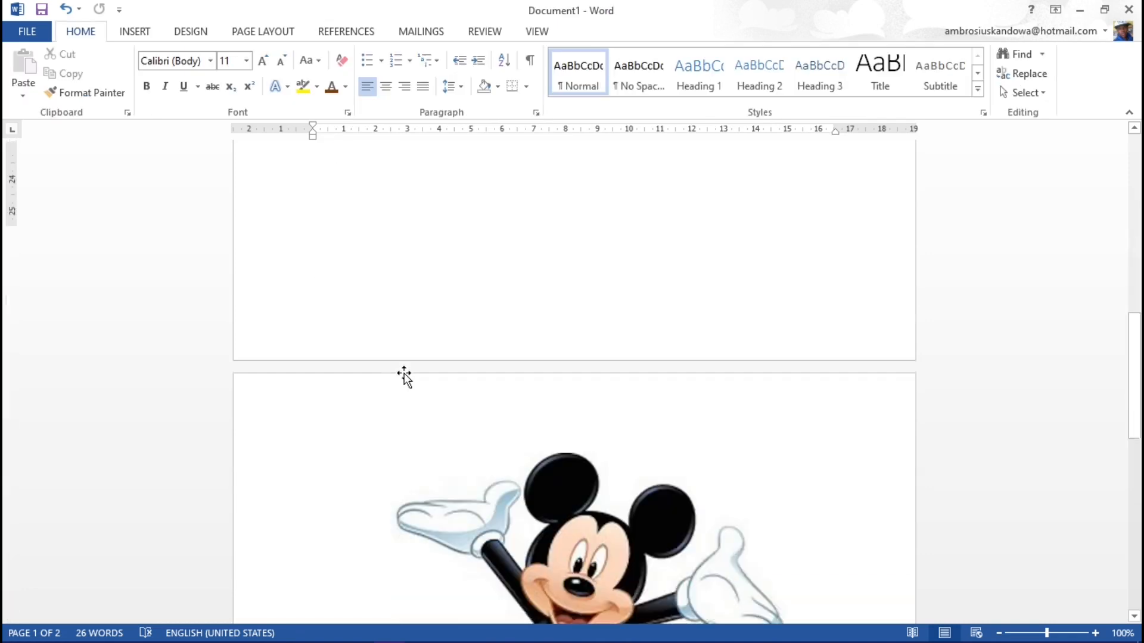
drag(556, 402, 548, 284)
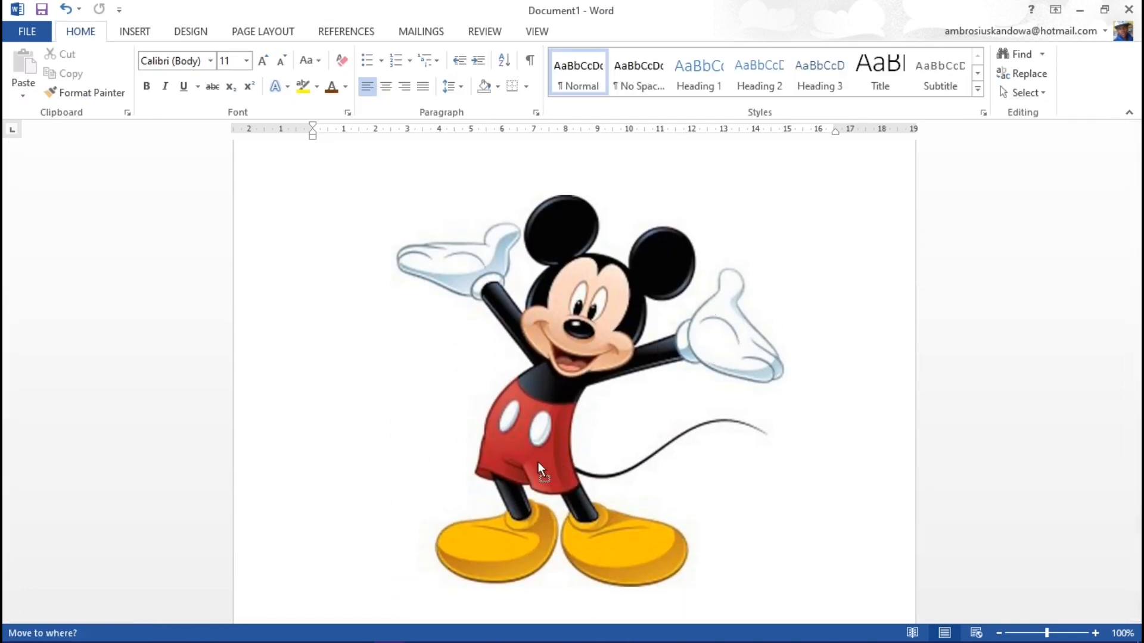
drag(709, 476, 645, 417)
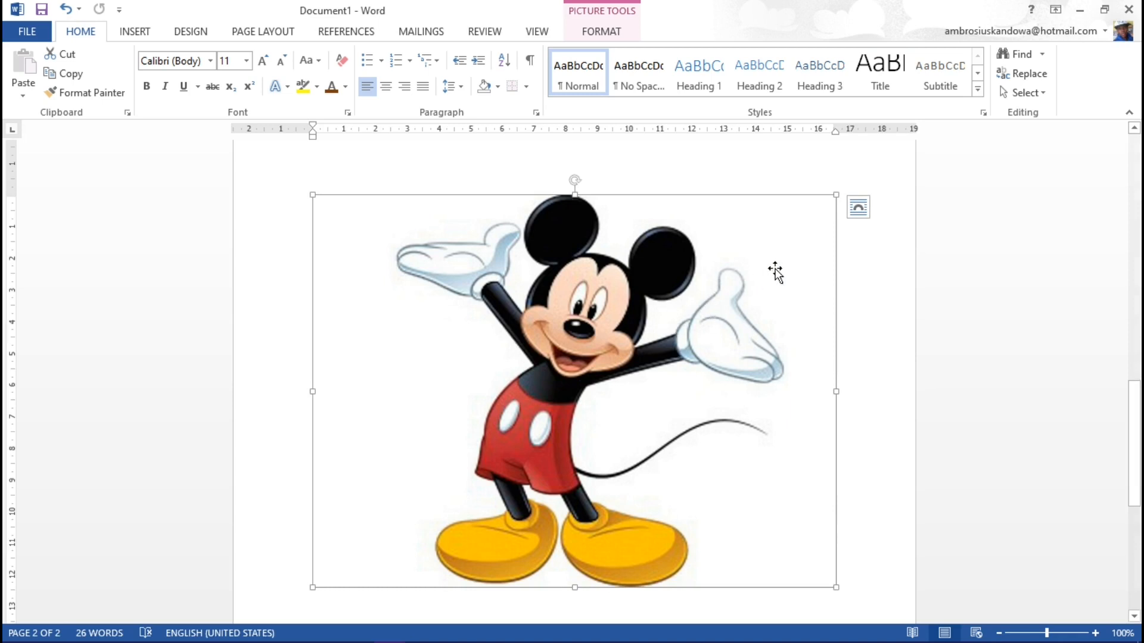
Step: Set the Mickey picture's text wrapping to In Front of Text
click(857, 208)
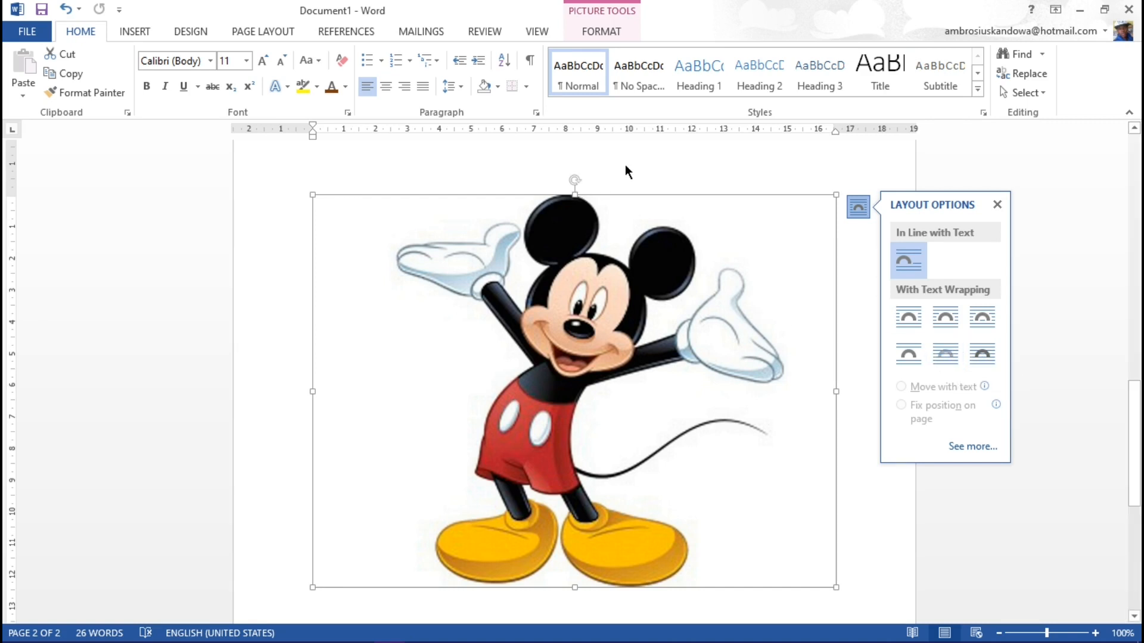
click(848, 290)
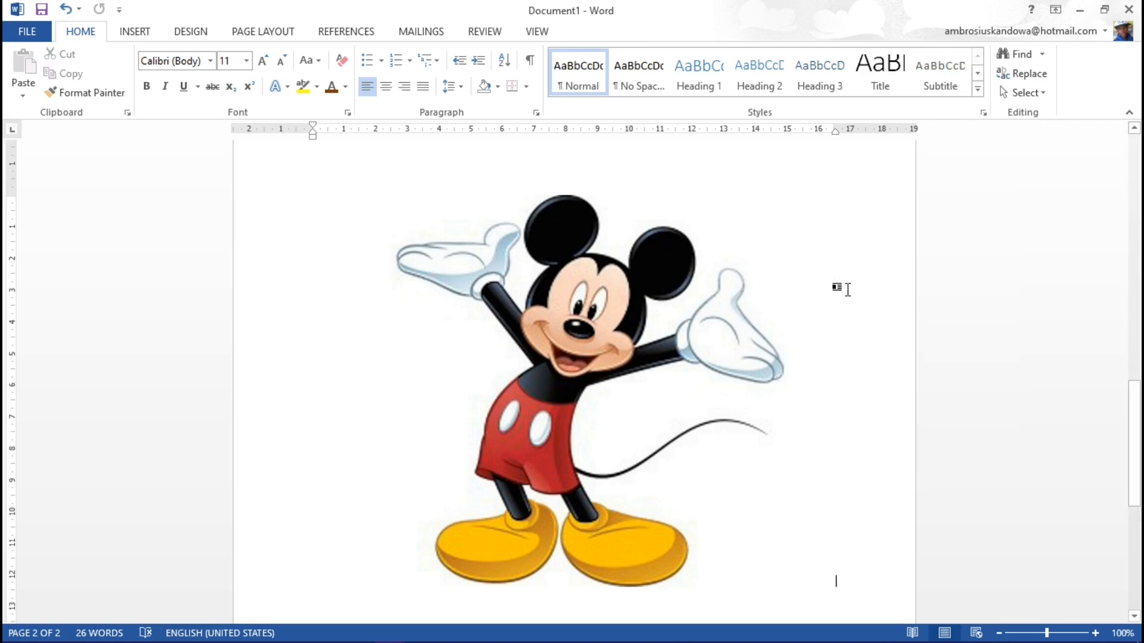
right_click(523, 327)
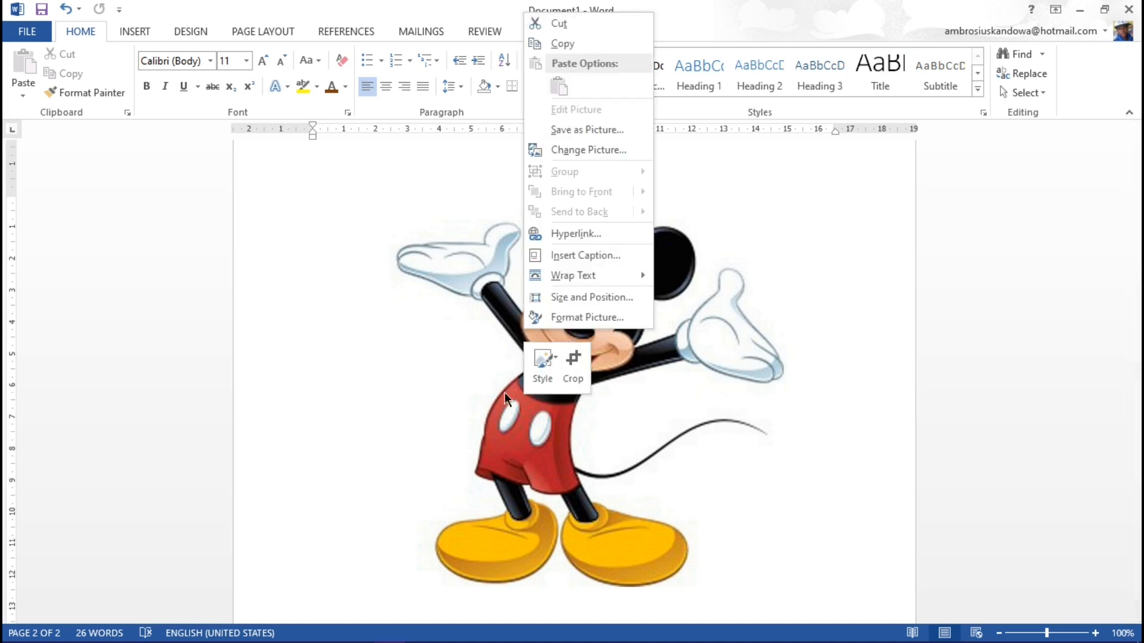
mouse_move(561, 276)
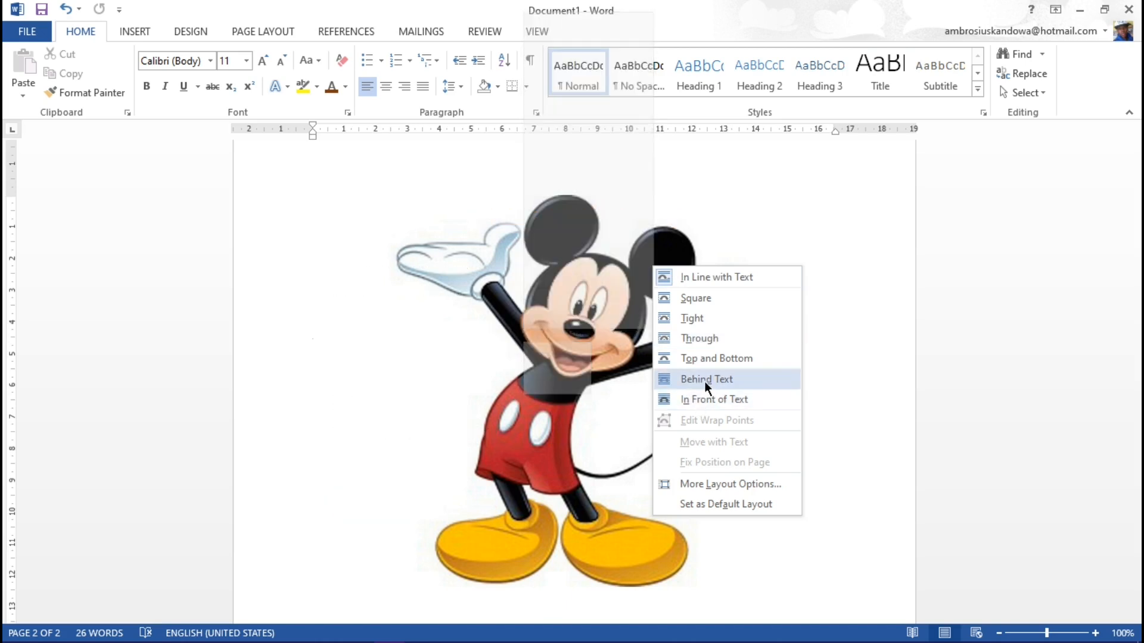
click(701, 403)
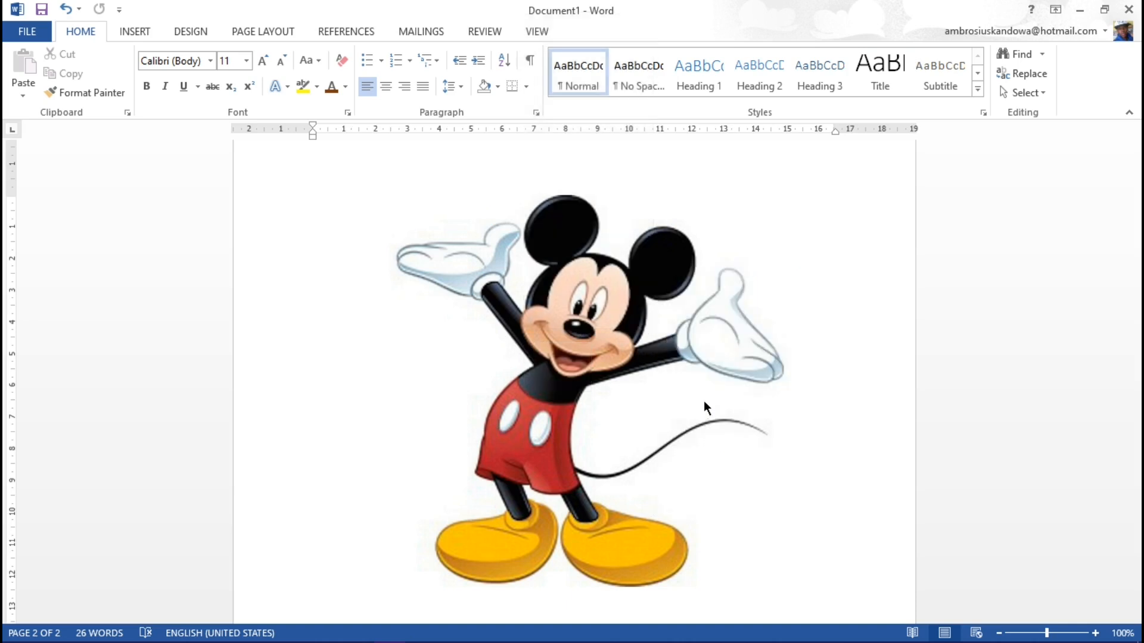
Step: Move the Mickey picture up onto the first page, just below the filler paragraph
click(578, 394)
scroll(577, 395, up, 2)
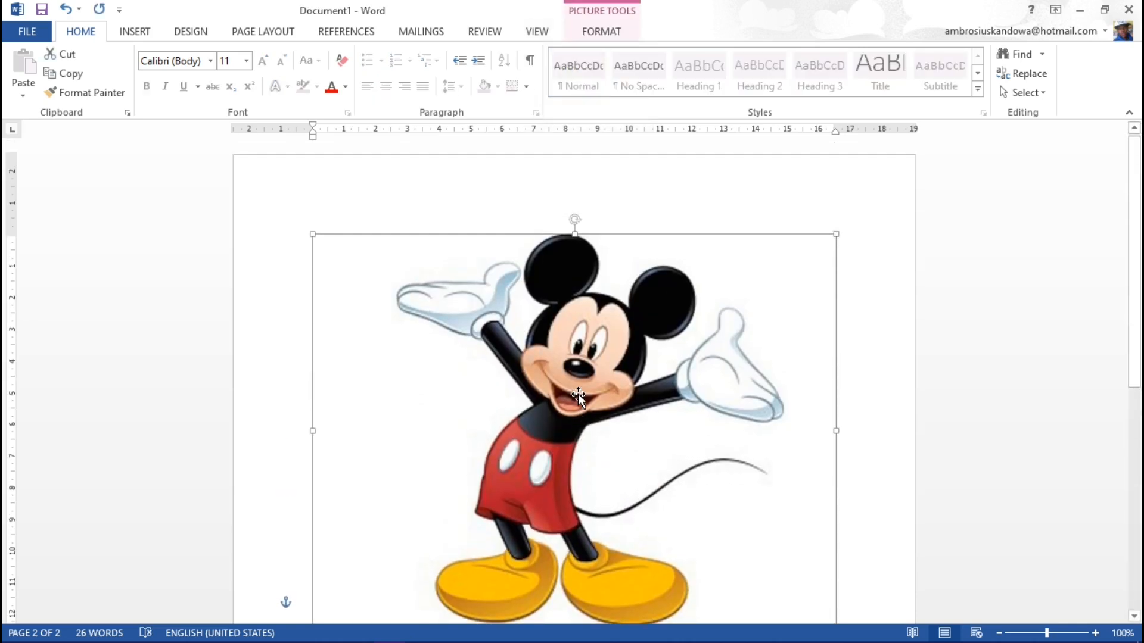
drag(602, 408, 586, 388)
scroll(616, 362, down, 8)
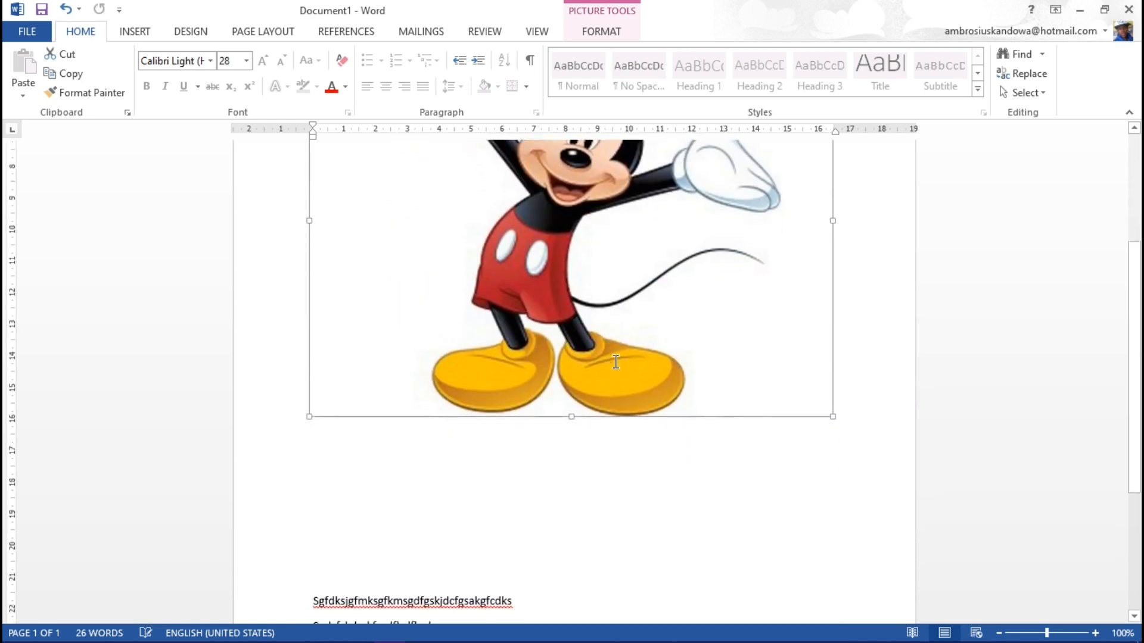
scroll(616, 363, up, 4)
scroll(616, 362, up, 4)
drag(609, 331, 634, 403)
scroll(633, 378, down, 4)
drag(583, 291, 577, 325)
scroll(584, 340, up, 3)
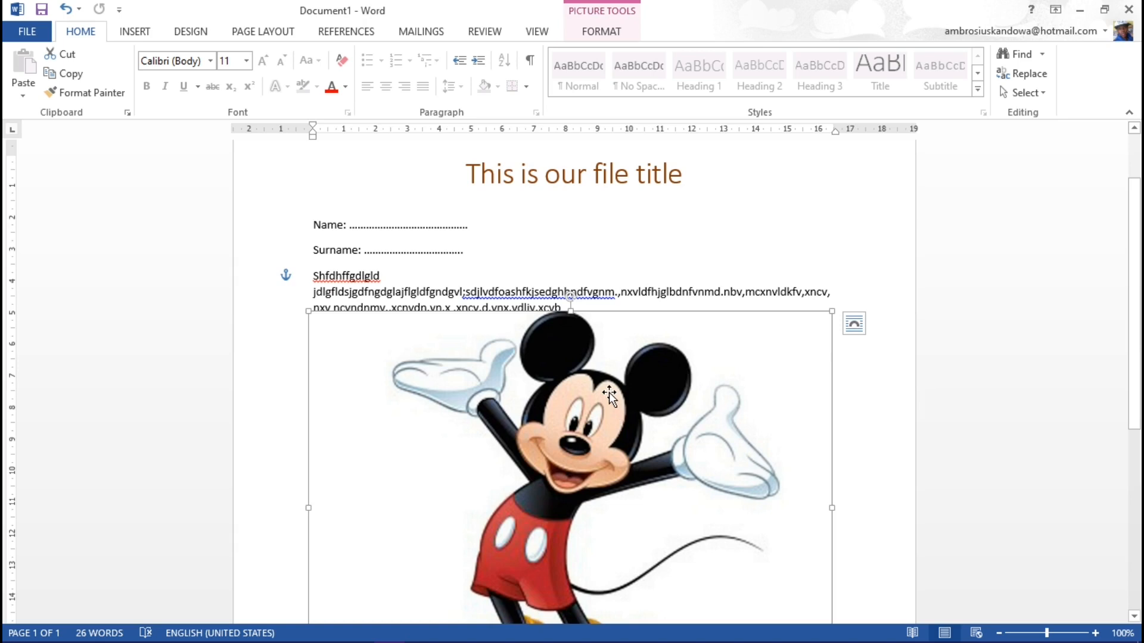
Step: Set the Mickey picture's height to 10 cm, followed by its width to 13 cm
click(601, 31)
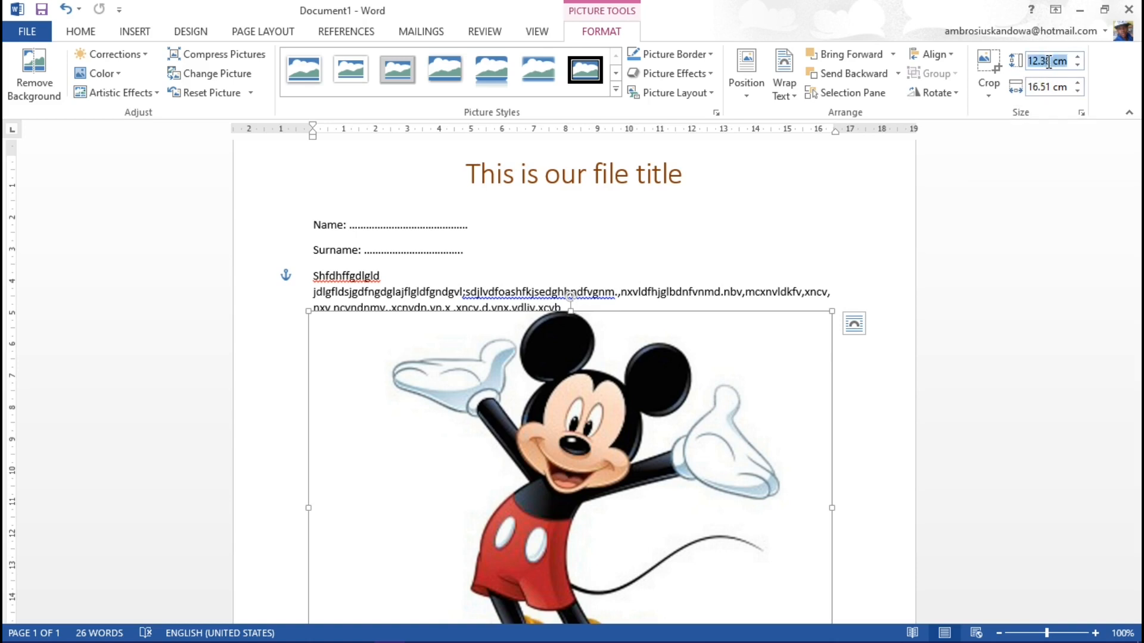
text(10)
click(1050, 88)
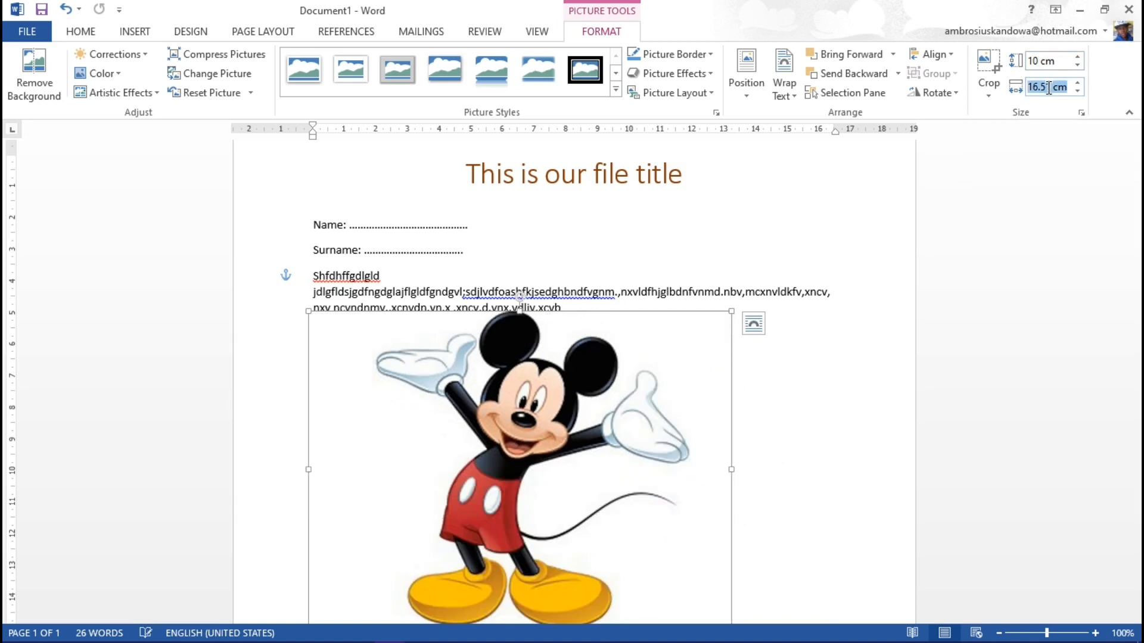
text(13)
key(Return)
Step: Shrink the Mickey picture to about 4.67 by 6.23 cm and place it below the second bulleted list
scroll(774, 355, down, 3)
drag(531, 265, 520, 350)
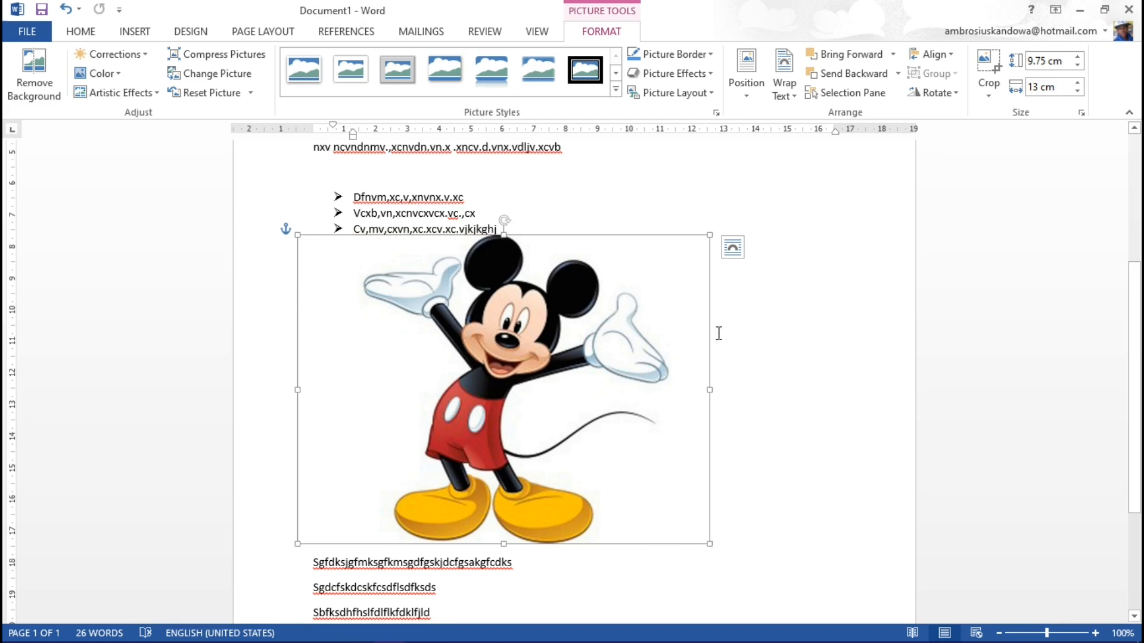
drag(708, 235, 401, 396)
drag(391, 452, 399, 410)
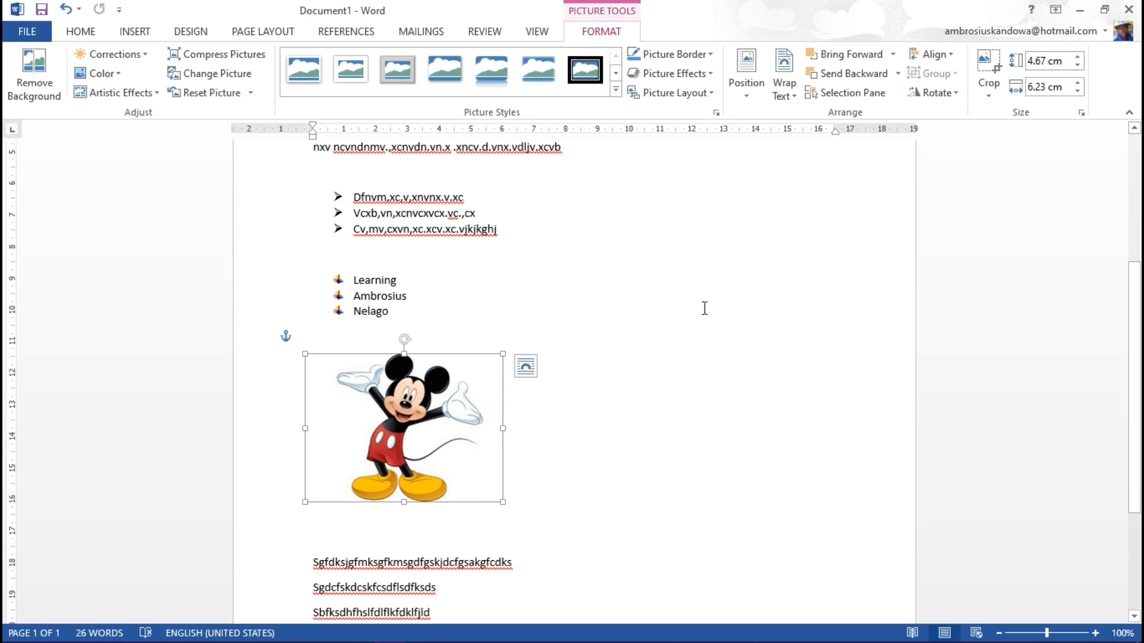
drag(417, 412, 440, 431)
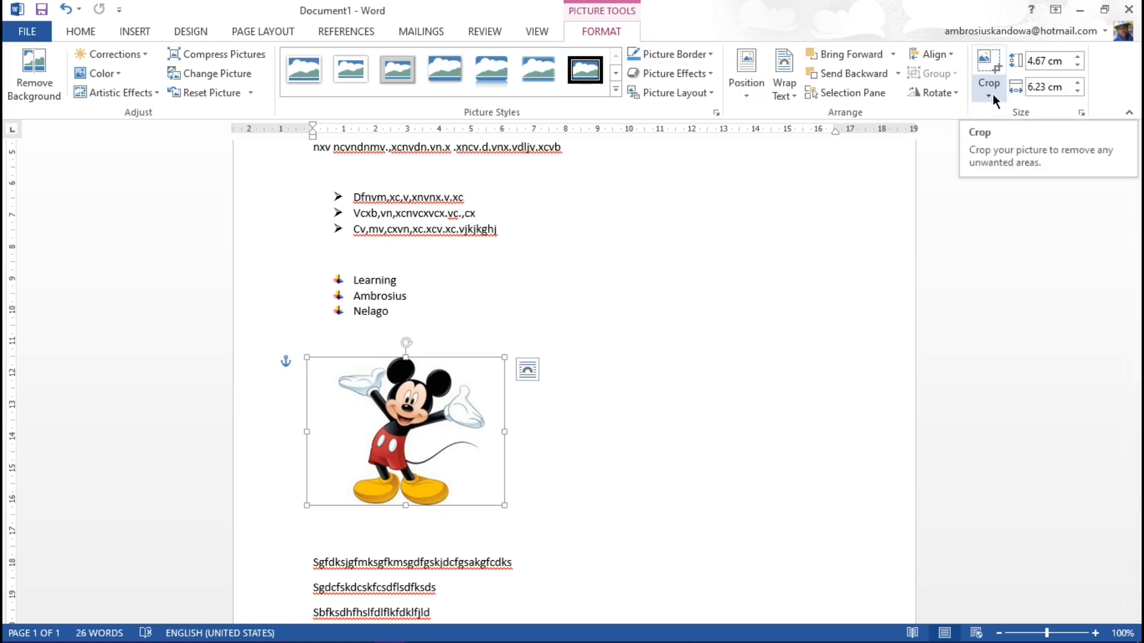
Step: Crop the empty margins off both sides of the Mickey picture, leaving it about 4.84 cm wide
click(989, 74)
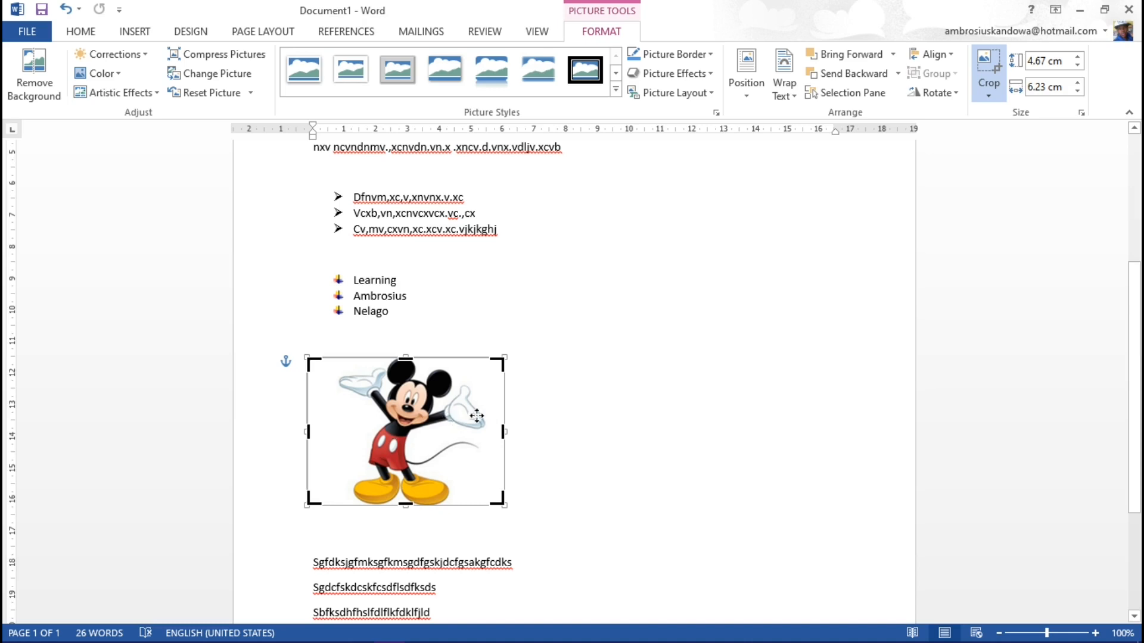
drag(503, 433, 489, 434)
drag(306, 432, 338, 423)
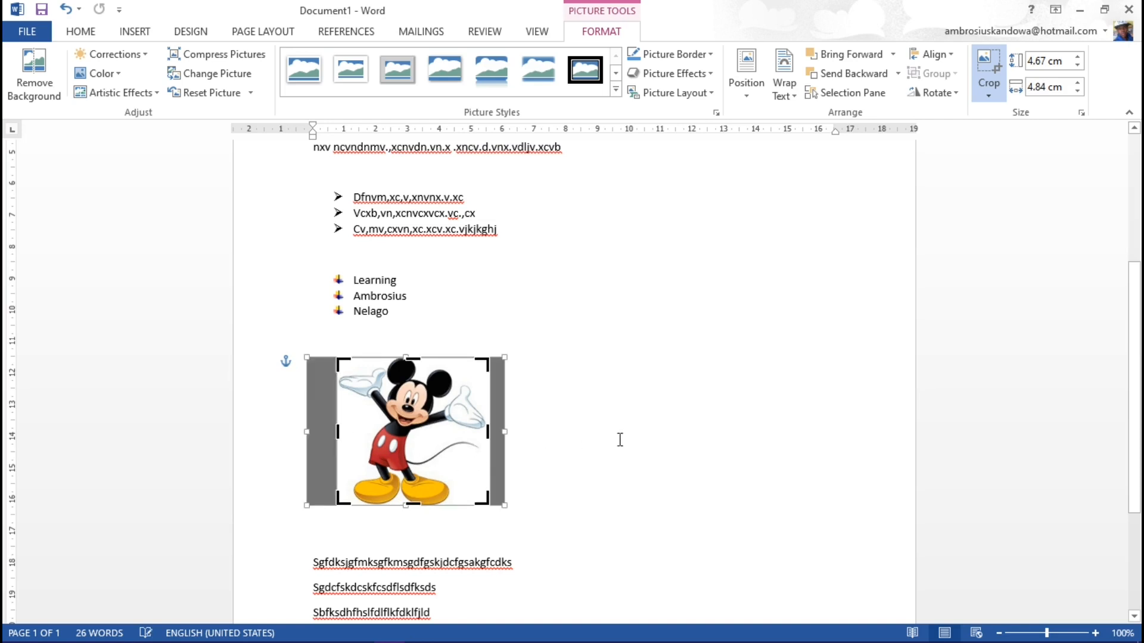
click(784, 411)
Step: Examine the saturation, tone and recolor variations available for the Mickey picture
click(448, 419)
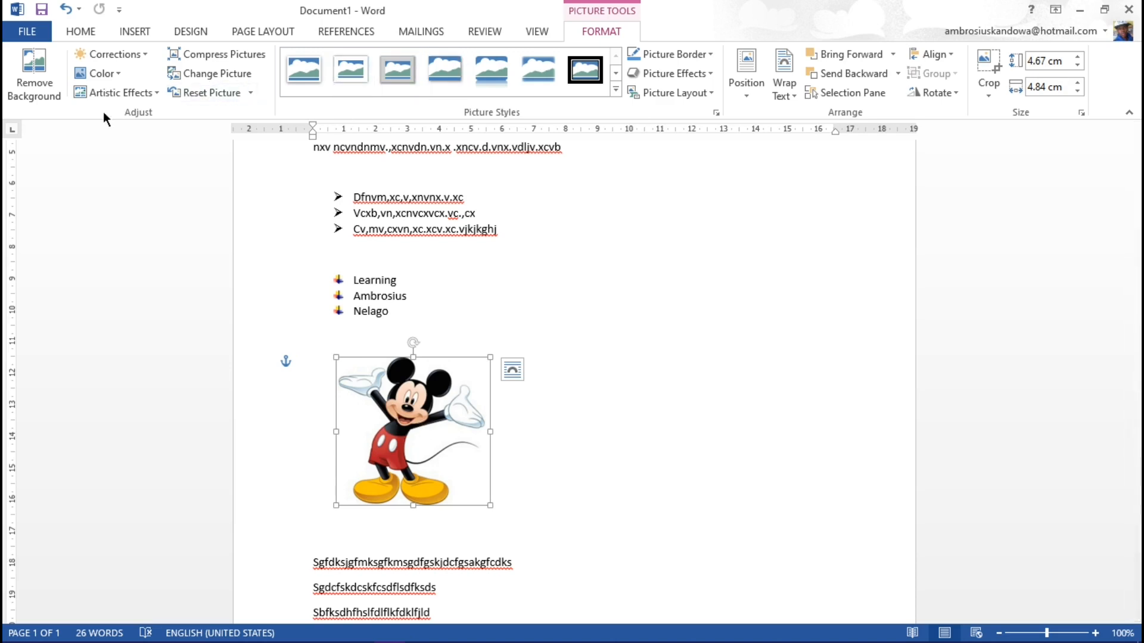
click(115, 75)
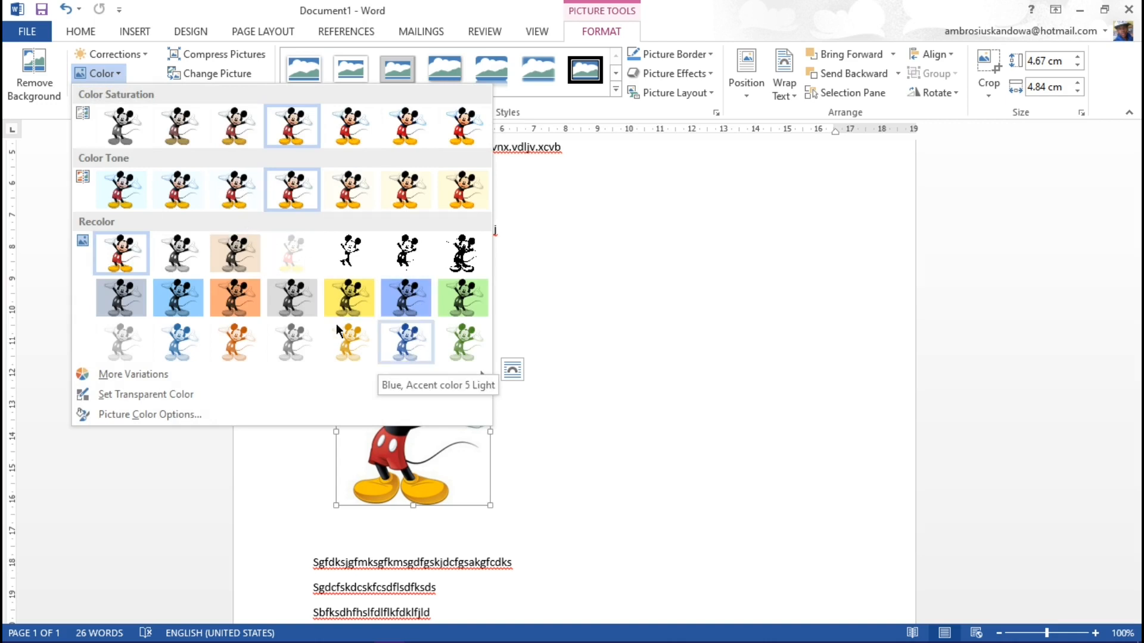
click(434, 8)
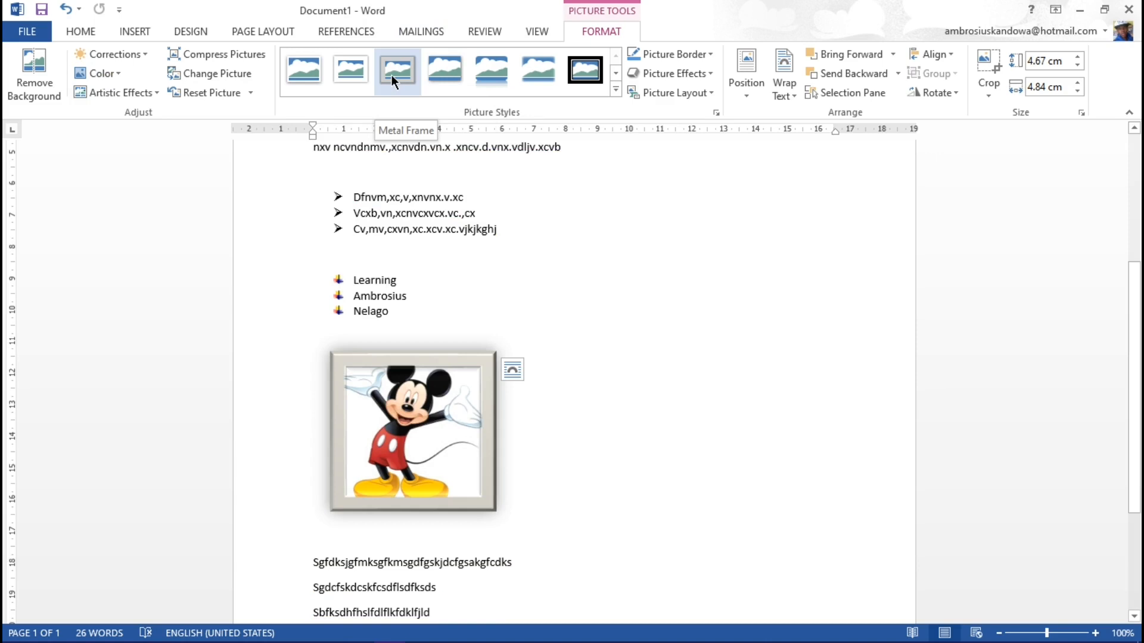
Step: Try picture styles such as Reflected Rounded Rectangle on the Mickey picture and revert to the unstyled picture
click(501, 82)
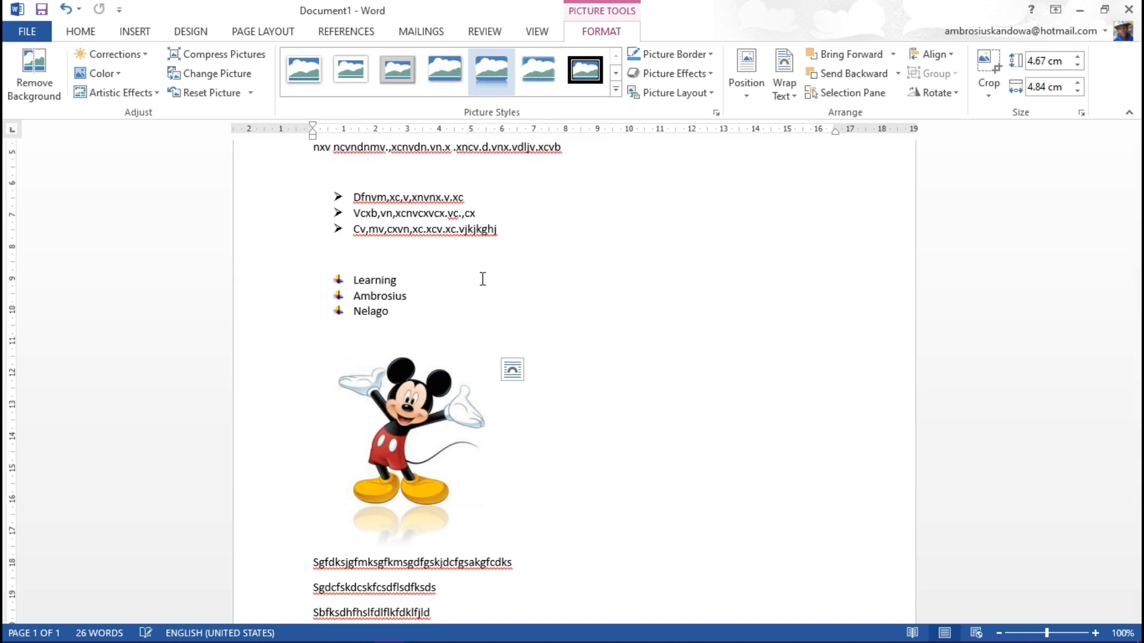
click(441, 535)
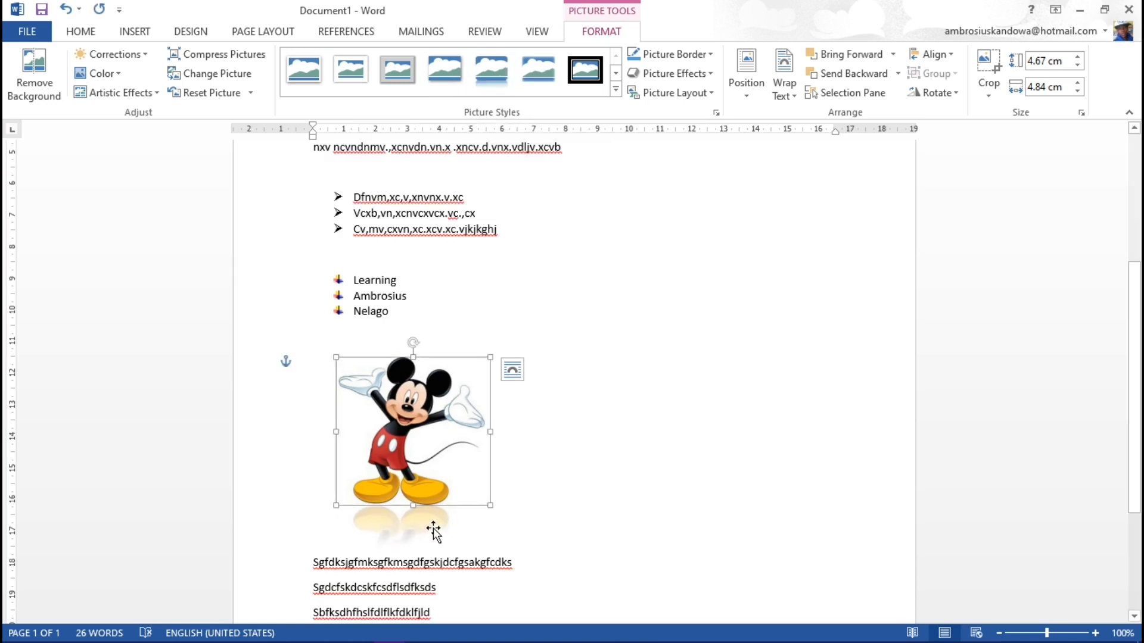
click(65, 9)
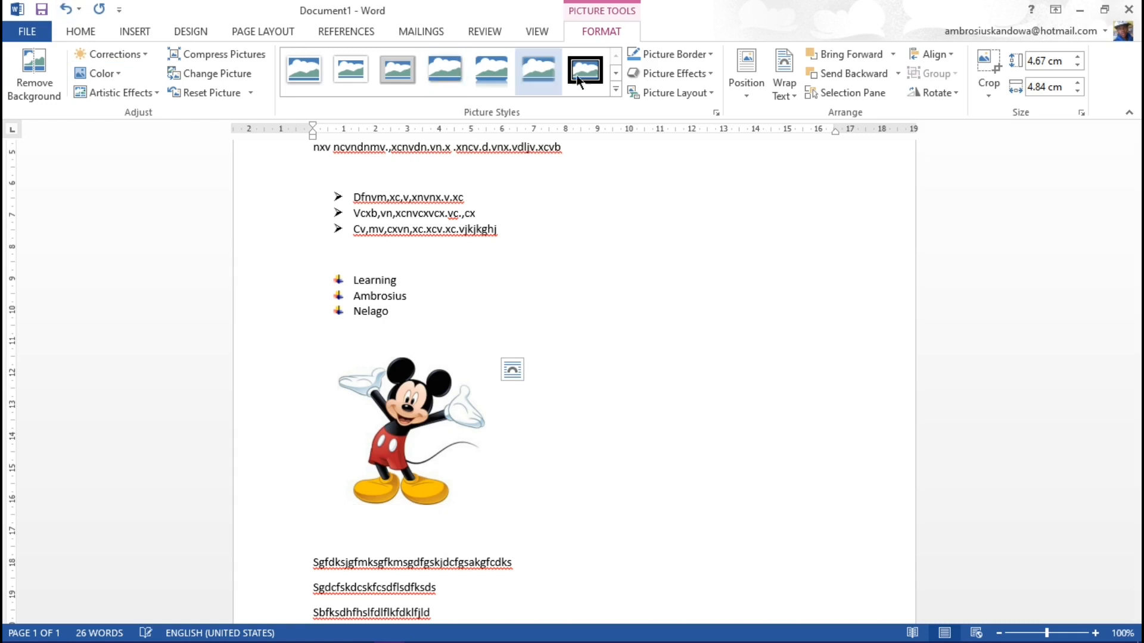
click(615, 89)
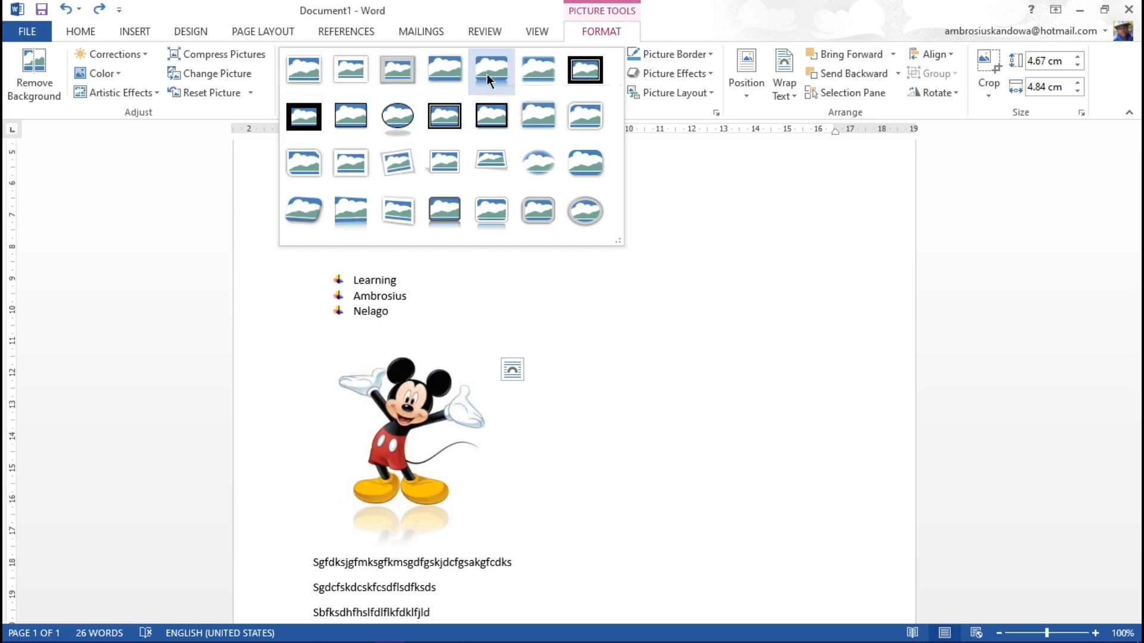
click(559, 464)
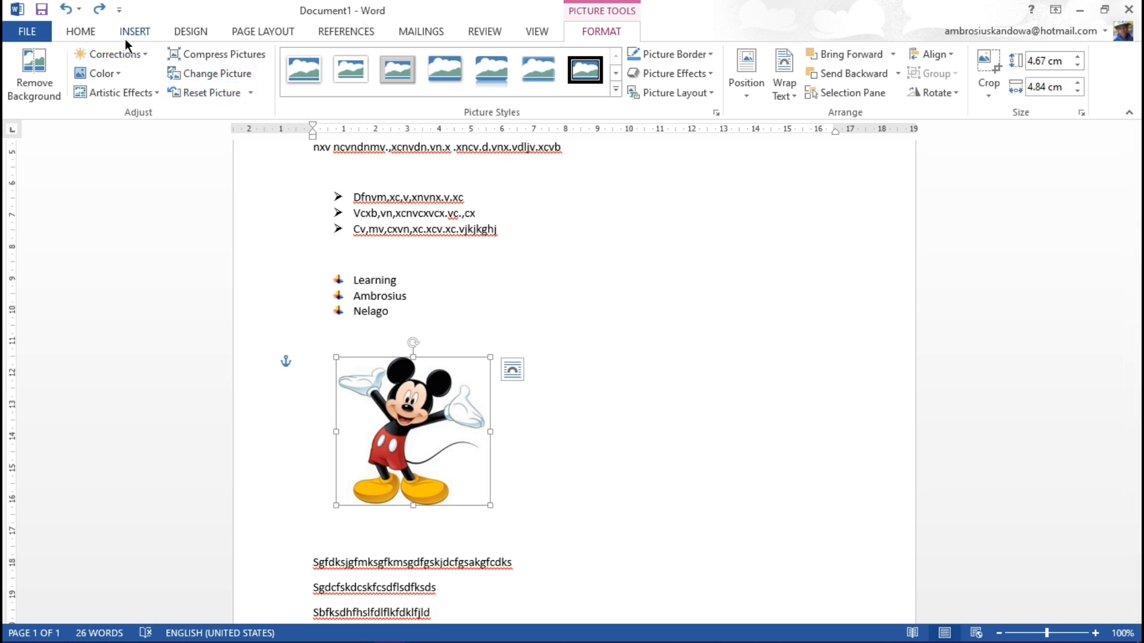
Step: Insert a right block arrow about 4.21 cm high and 4.63 cm wide beside the Mickey picture
click(594, 382)
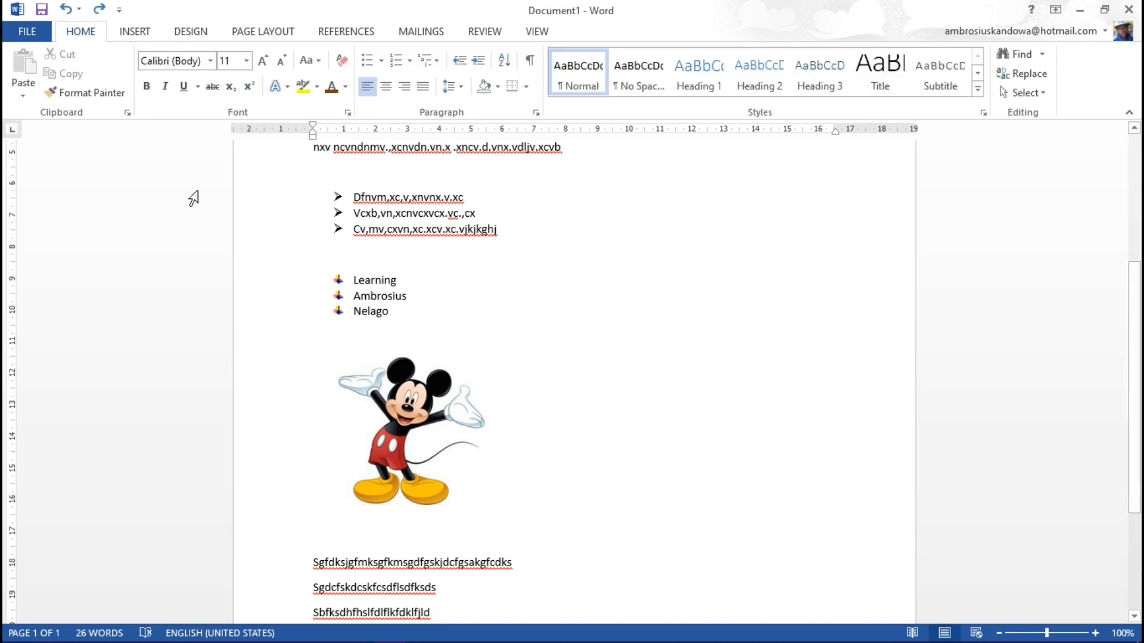
click(133, 31)
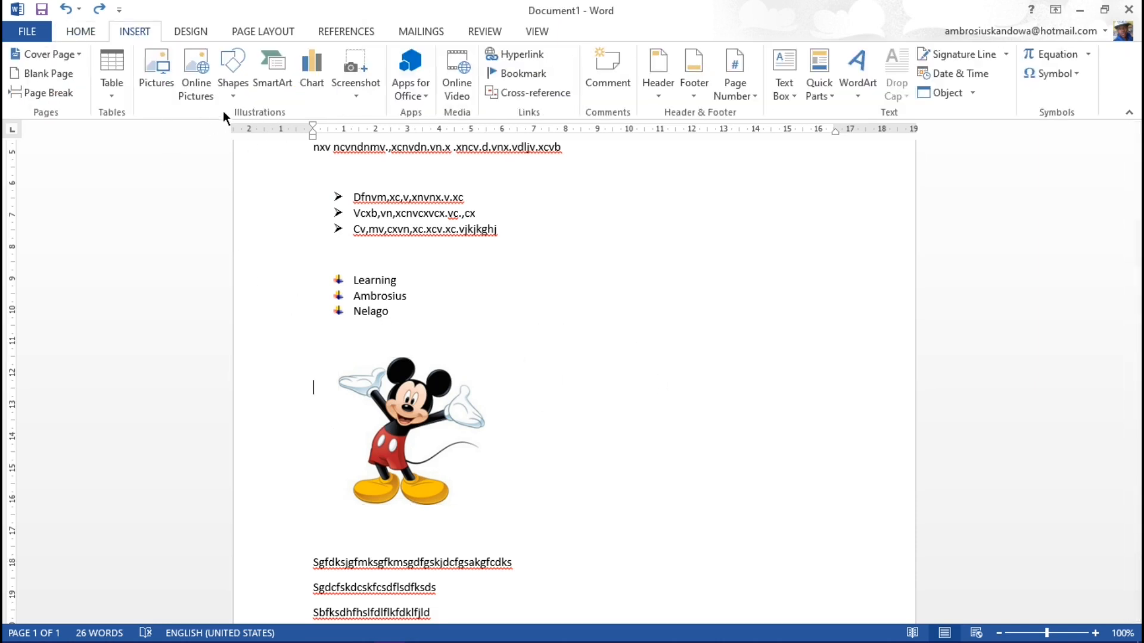
click(234, 97)
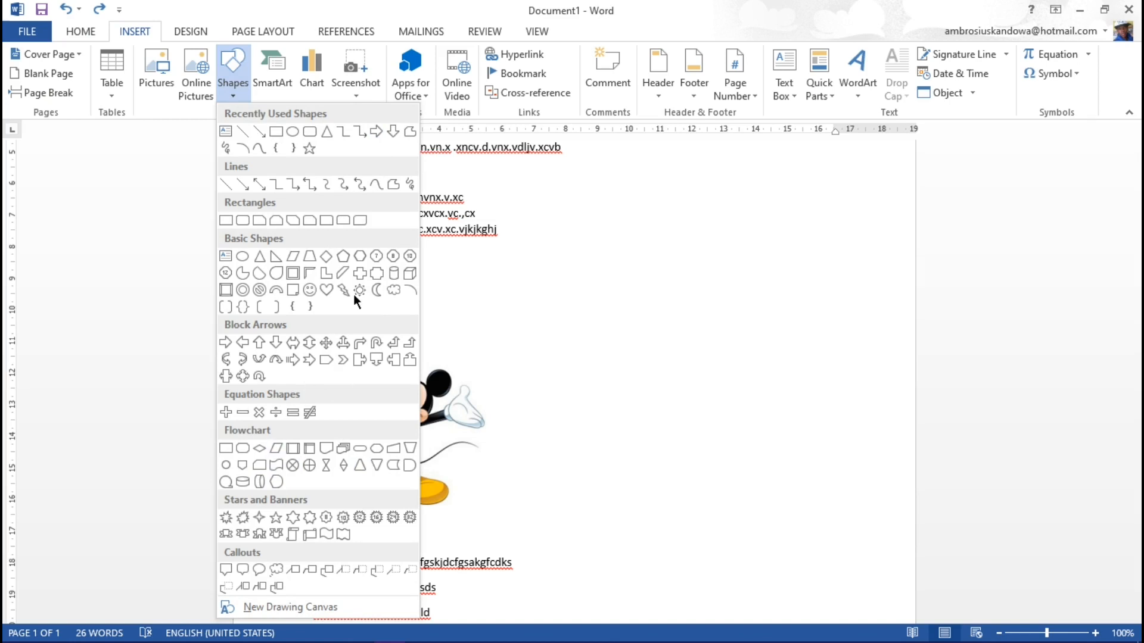
click(373, 129)
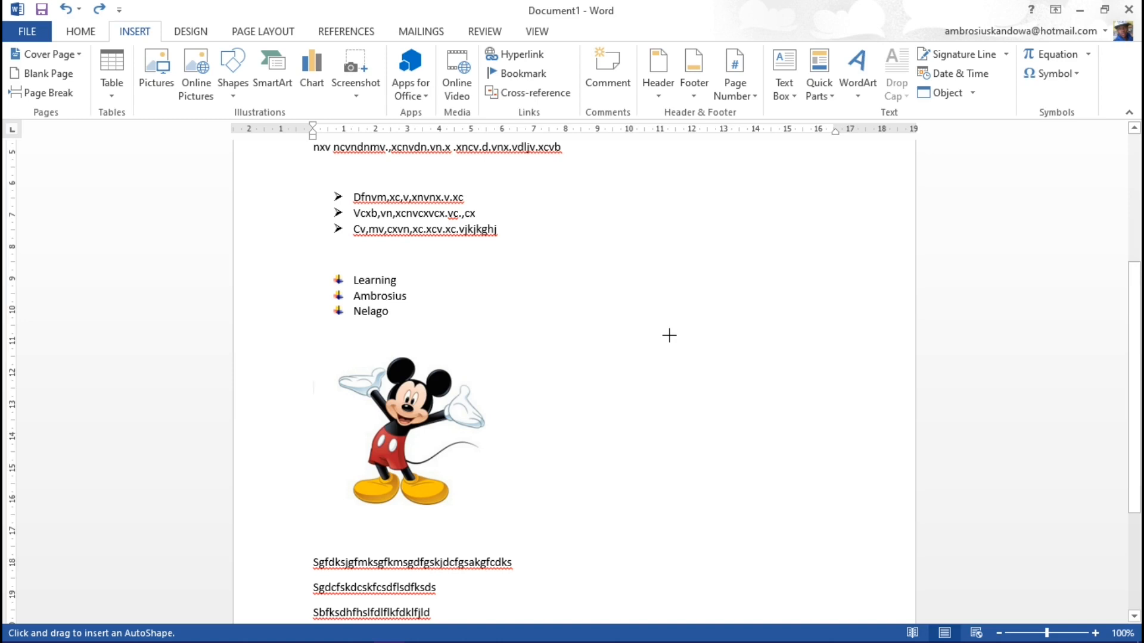
key(Escape)
drag(672, 343, 810, 466)
drag(761, 413, 703, 437)
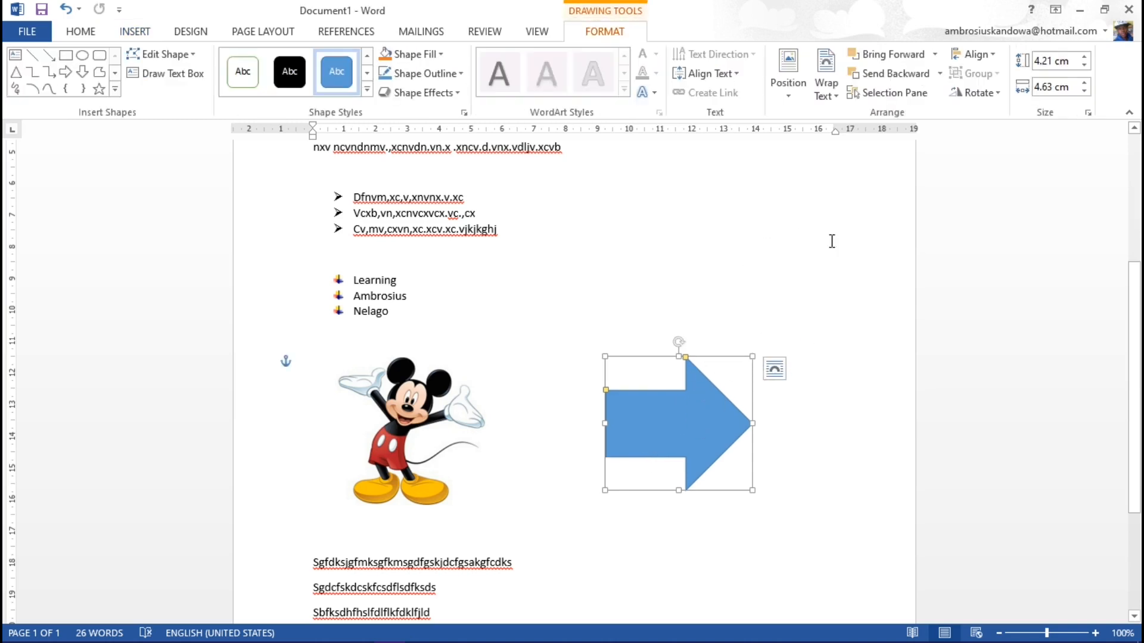
click(670, 238)
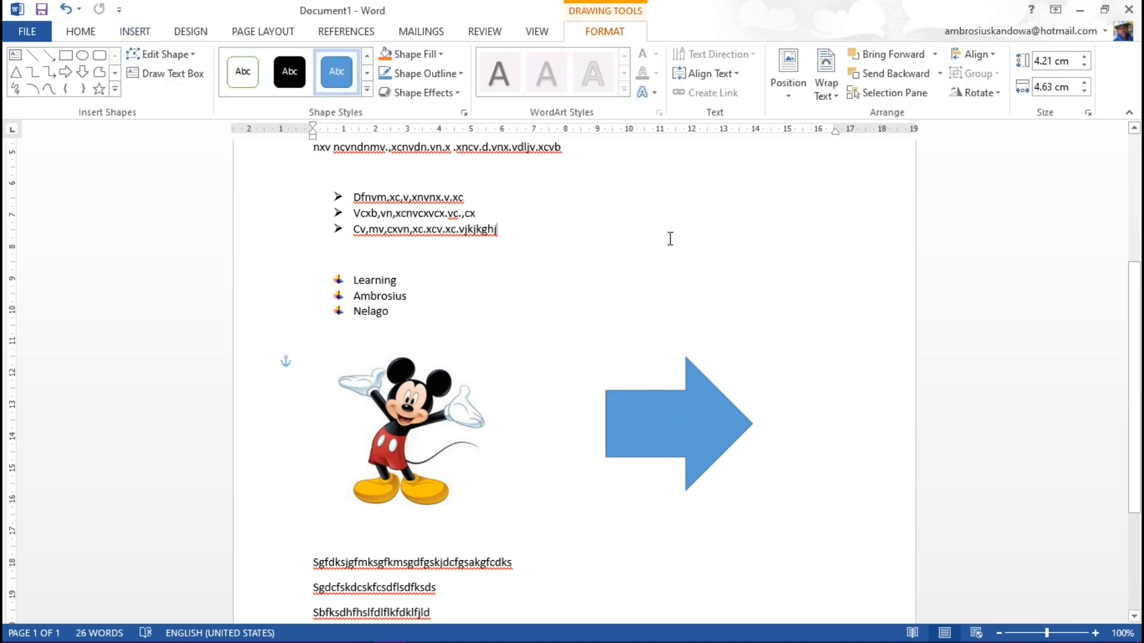
Step: Resize the arrow to 2.21 cm high and 3 cm wide, and move it closer to the Mickey picture
click(699, 434)
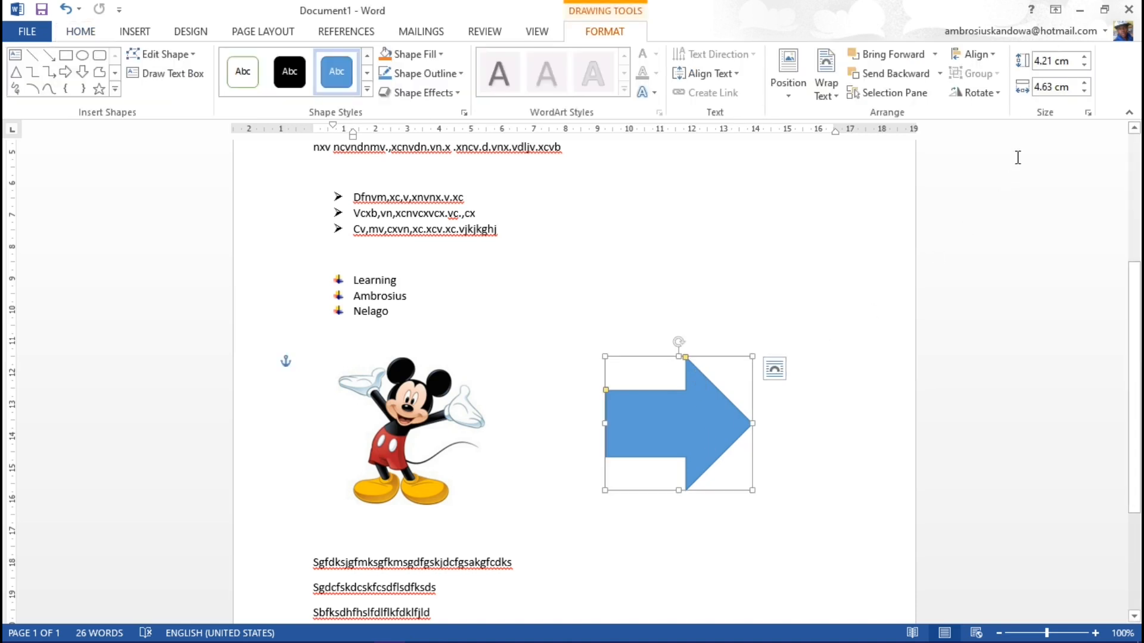
click(1048, 62)
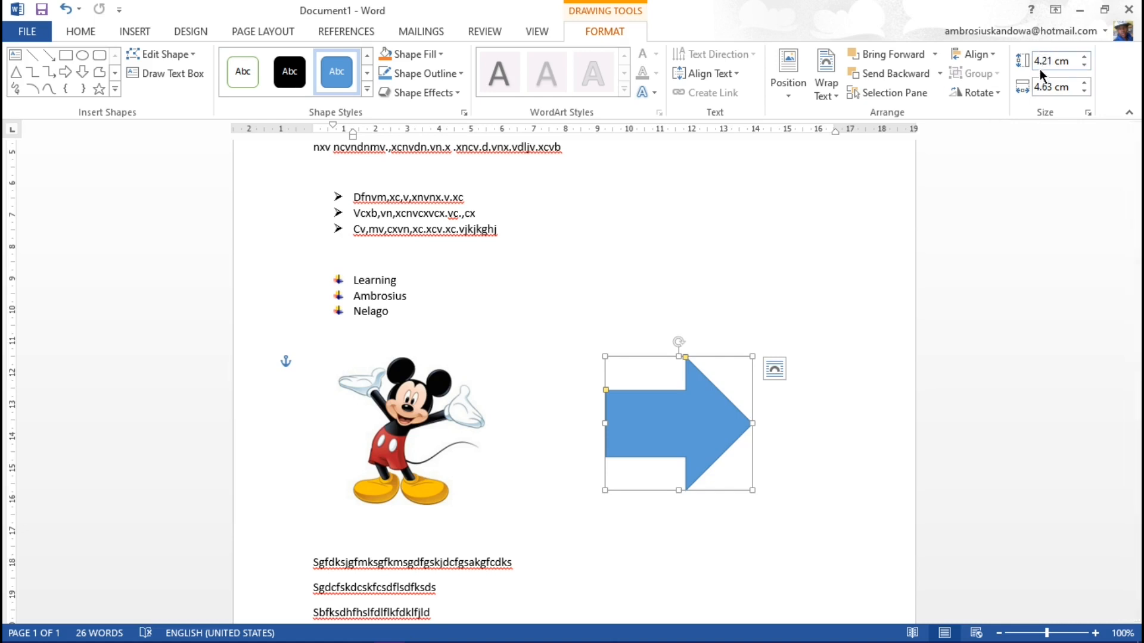
key(BackSpace)
text(2)
click(1038, 86)
text(3)
key(Return)
click(766, 446)
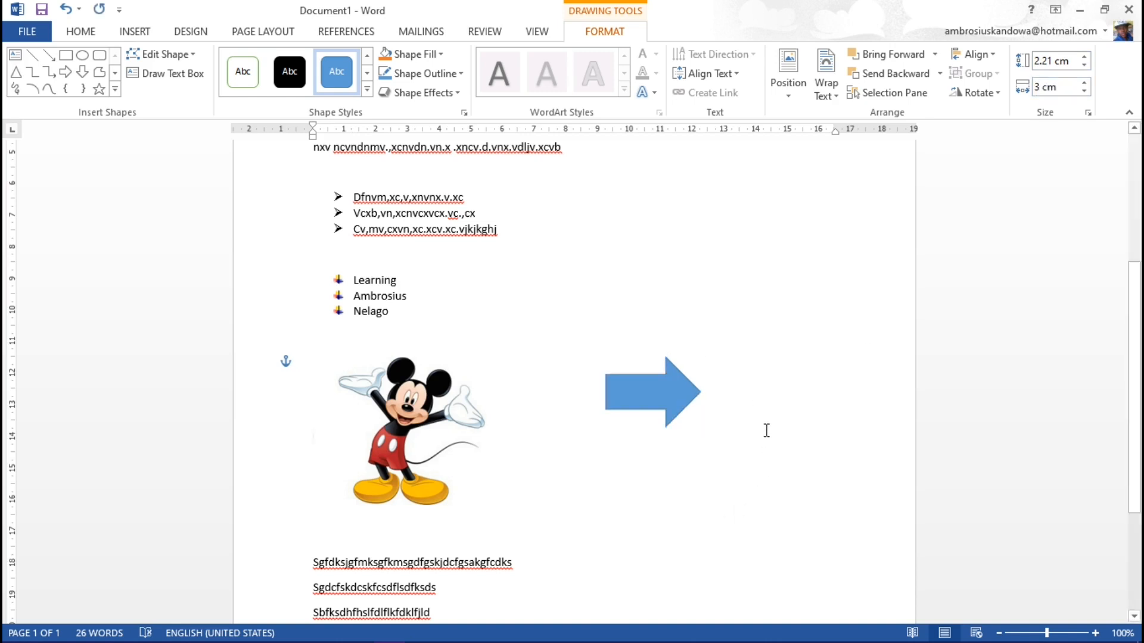
drag(678, 352, 616, 445)
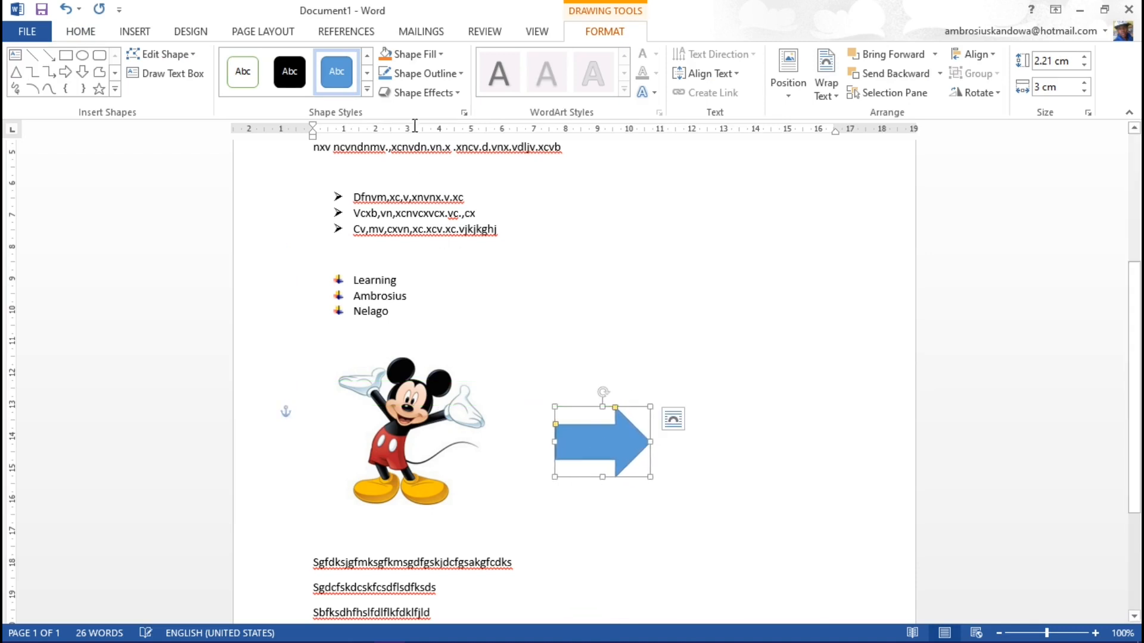
Step: Fill the arrow with the darkest shade of the light gray theme color and give its outline the same color
click(440, 53)
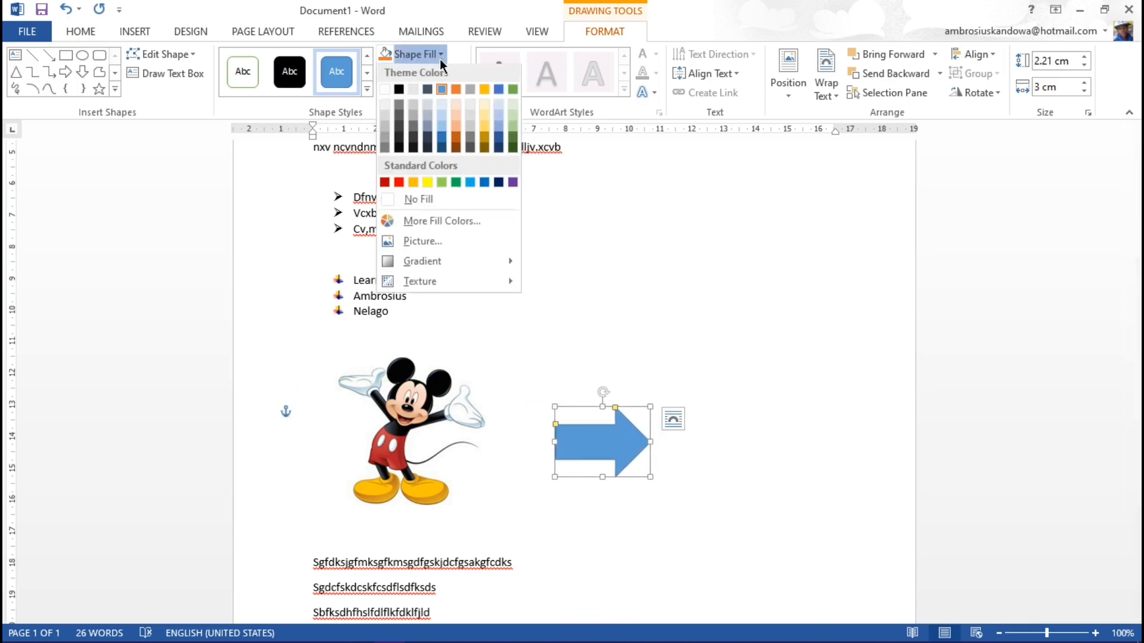
click(412, 151)
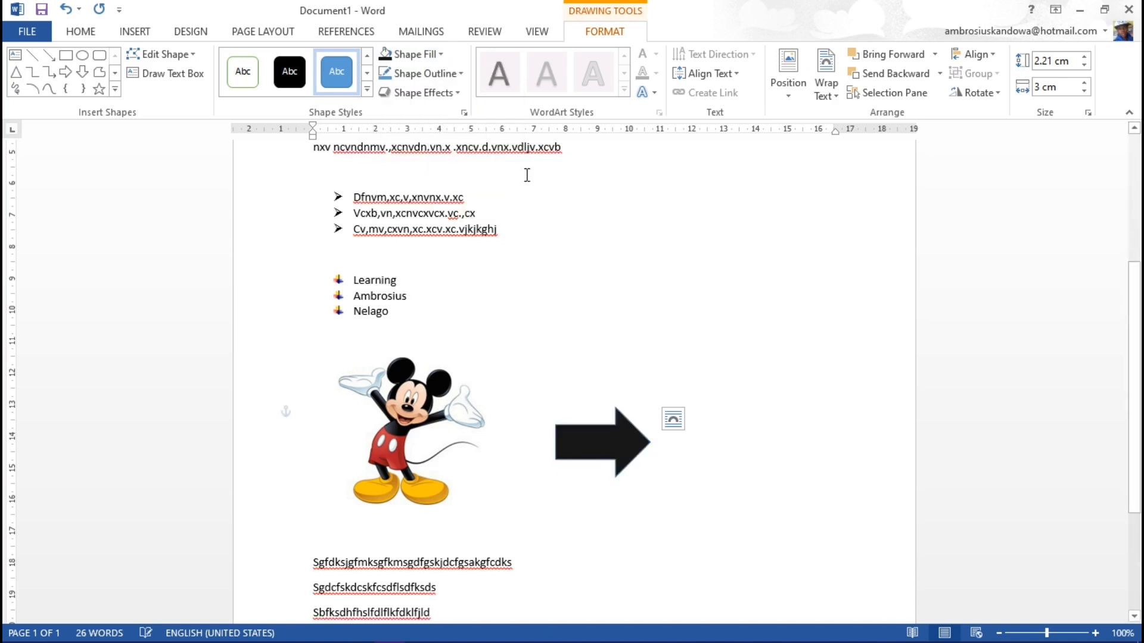
click(460, 73)
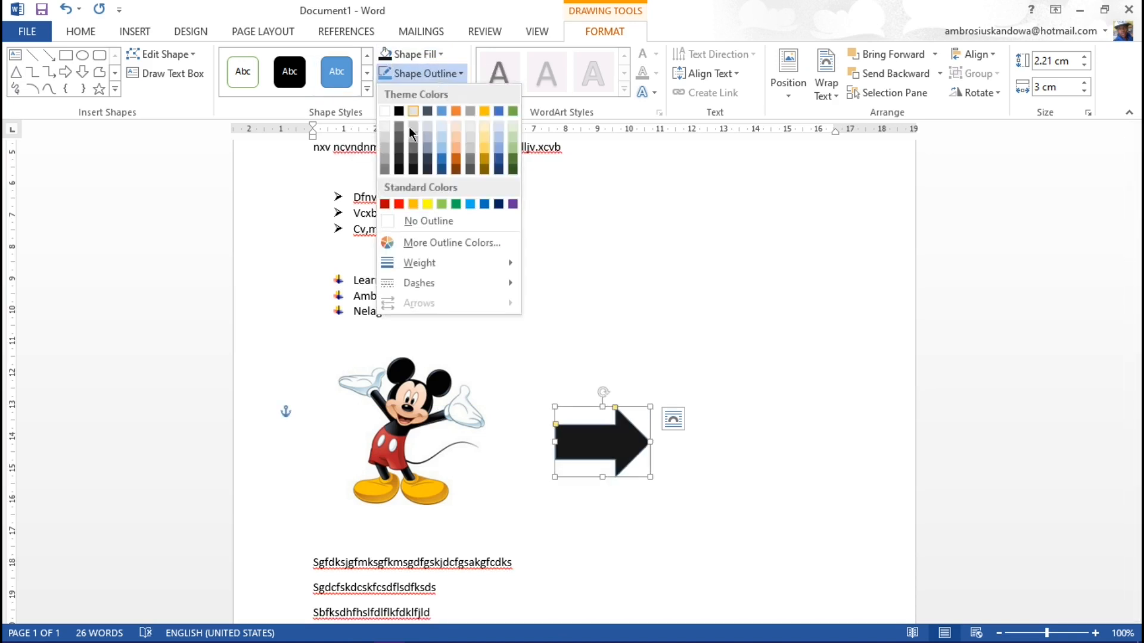
click(417, 166)
click(623, 454)
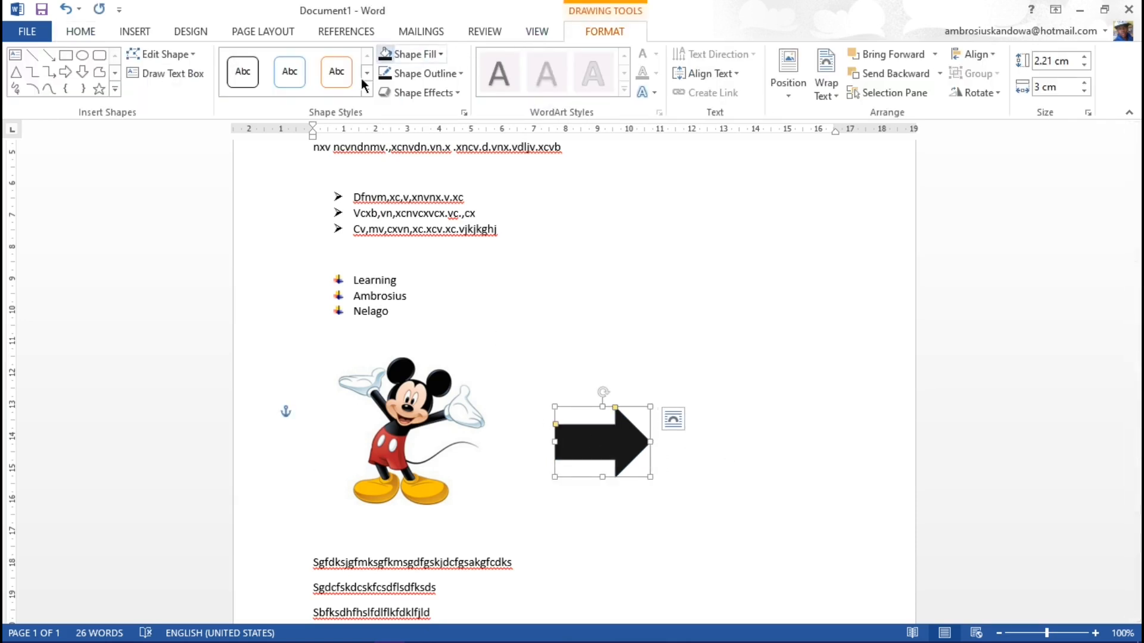
click(585, 281)
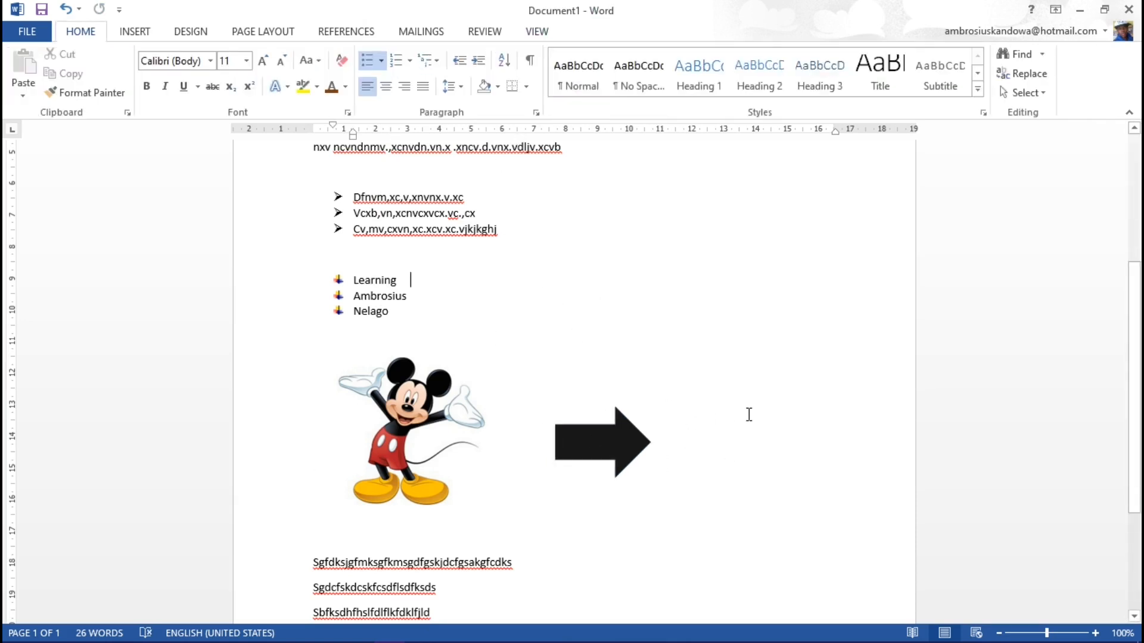
Step: Insert a built-in Simple Text Box into the document
scroll(748, 413, up, 3)
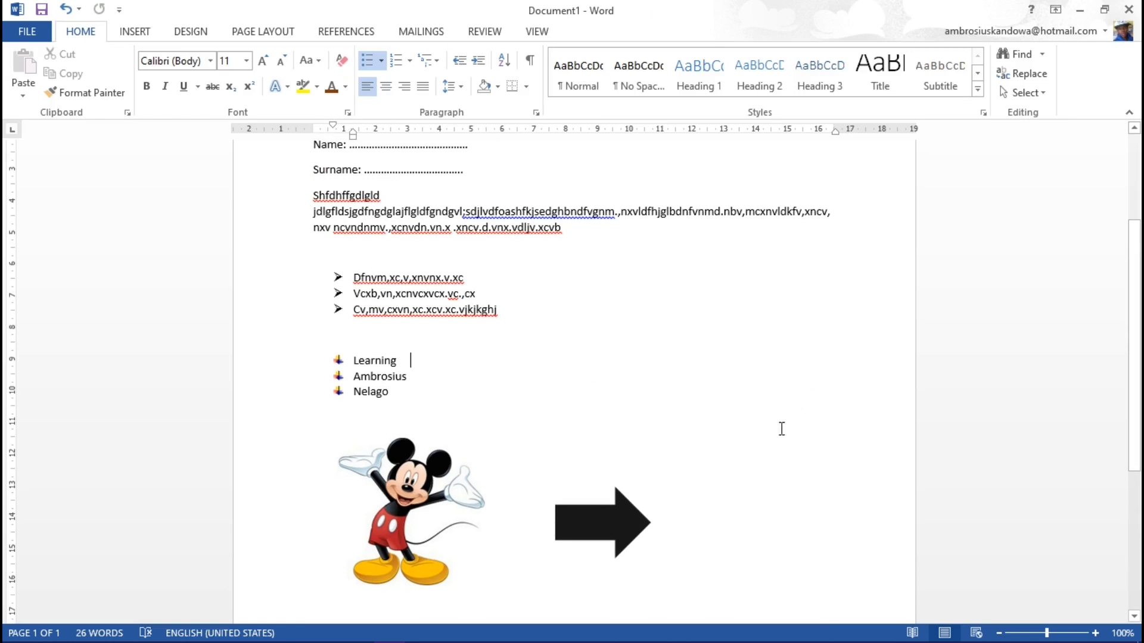
scroll(731, 501, down, 3)
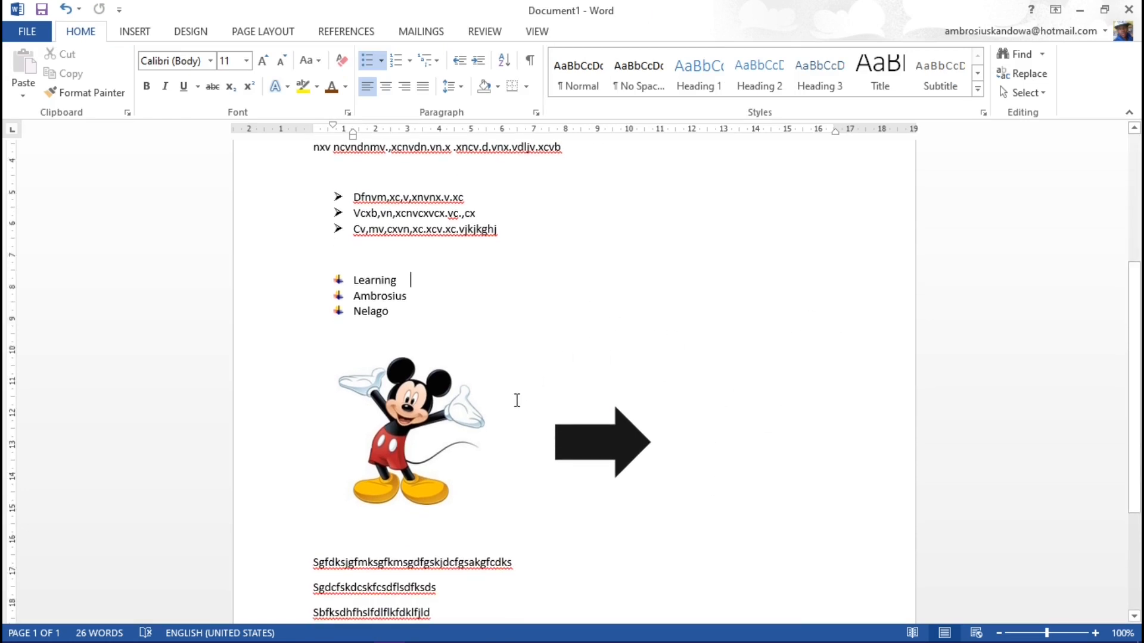
scroll(517, 401, up, 7)
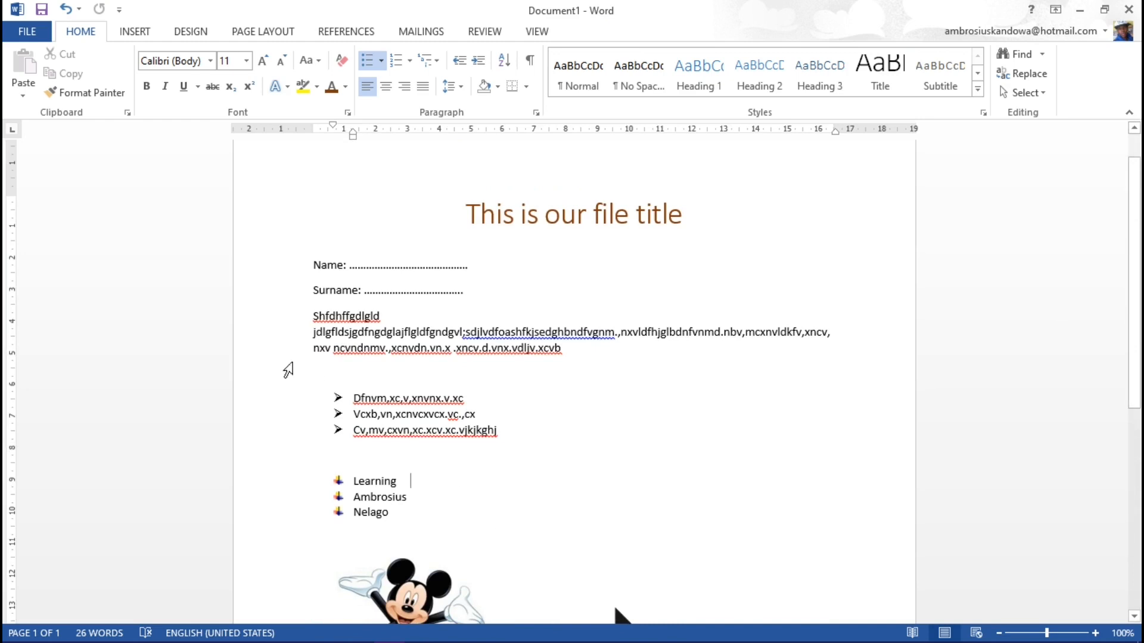
click(133, 31)
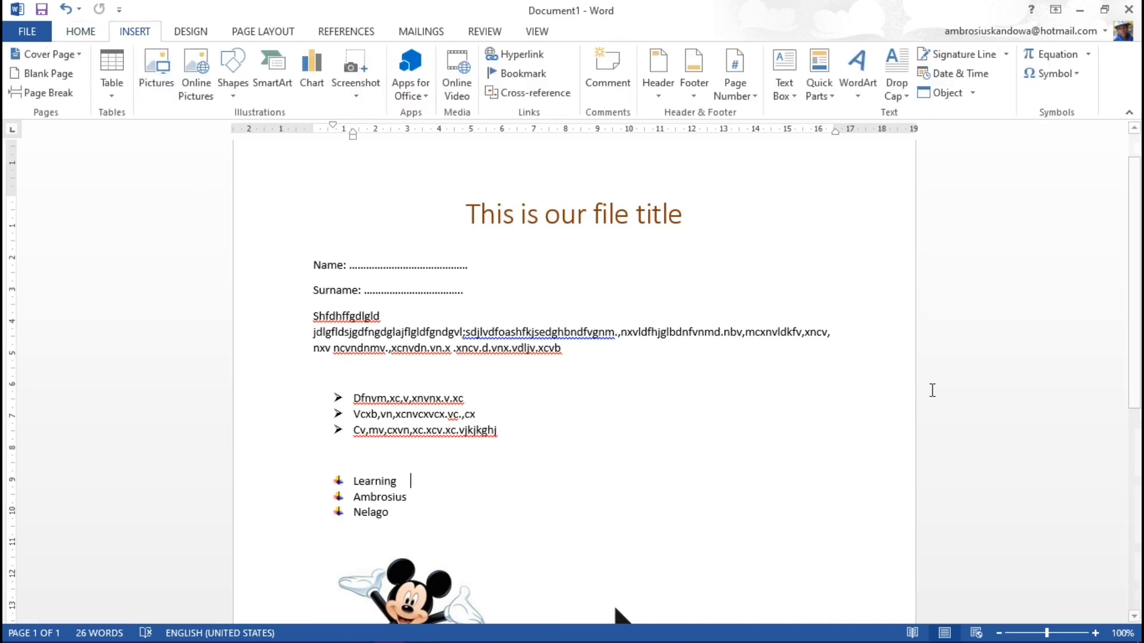
click(785, 68)
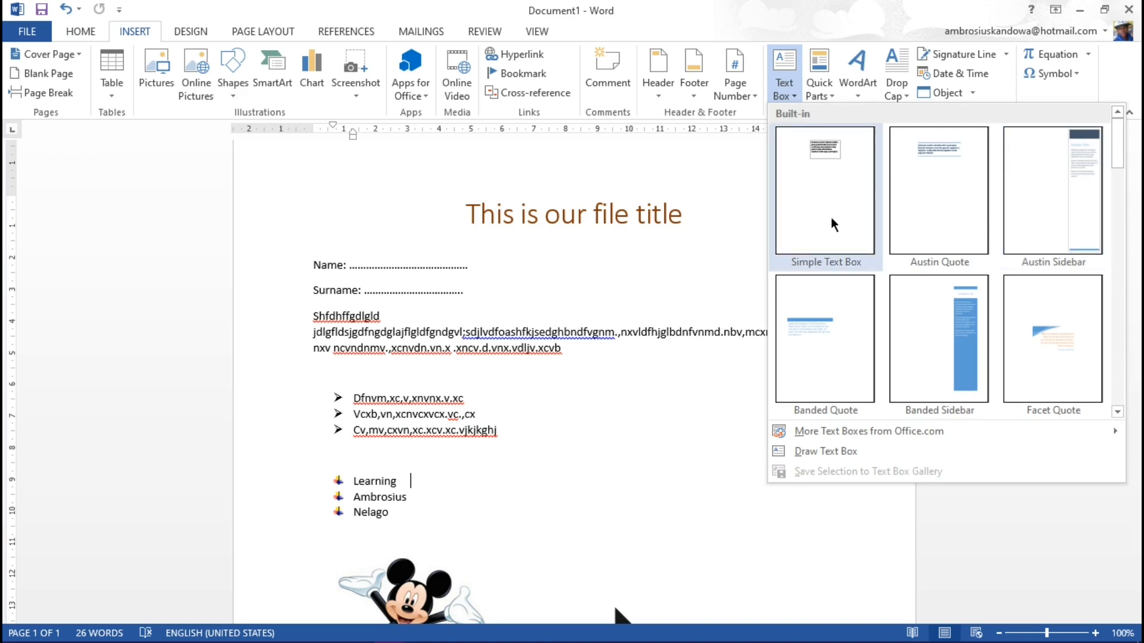
click(820, 179)
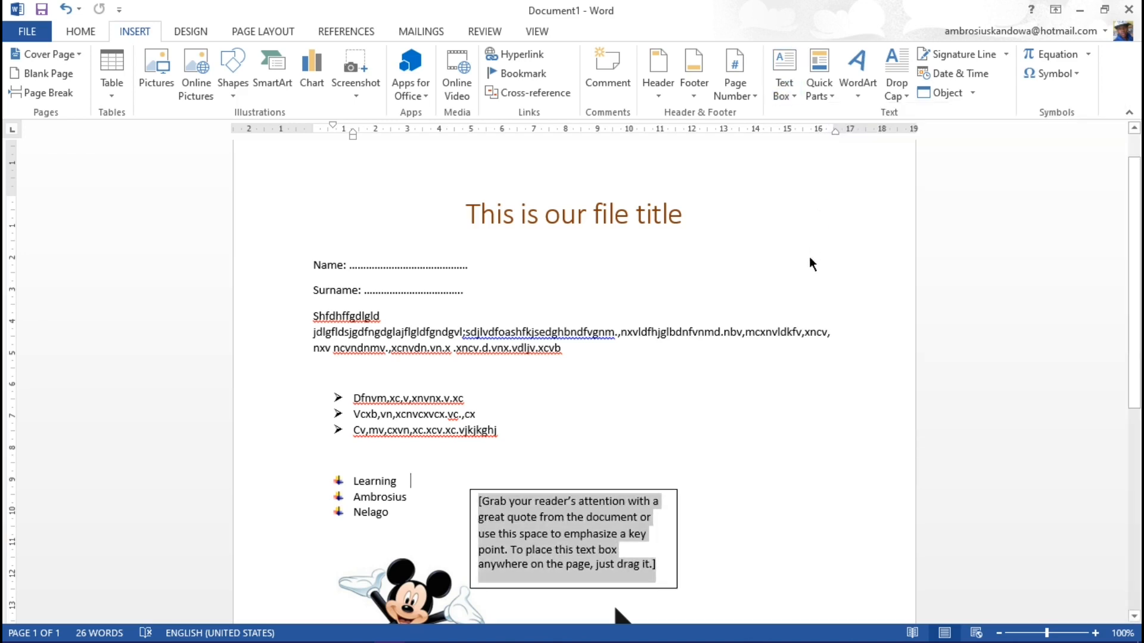
Step: Move the text box into the empty space to the right of the bulleted lists, above the arrow
drag(579, 490, 650, 463)
drag(713, 404, 790, 370)
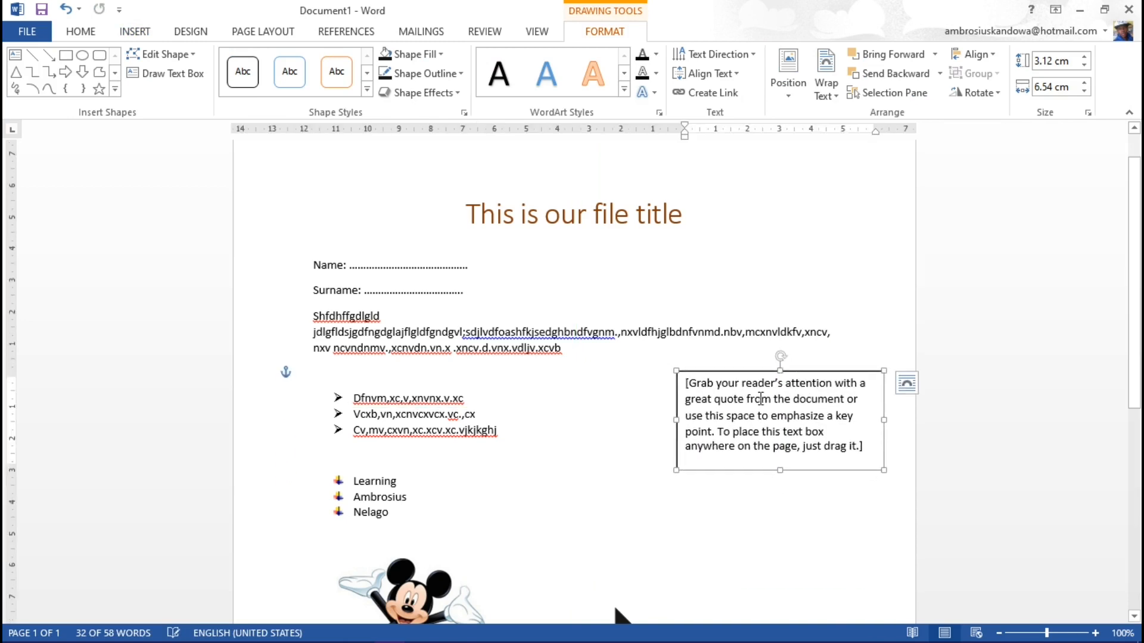
drag(681, 349, 623, 351)
mouse_move(442, 379)
mouse_down()
mouse_move(434, 316)
mouse_move(524, 302)
mouse_move(473, 445)
mouse_move(341, 503)
mouse_move(332, 418)
mouse_move(509, 434)
mouse_move(440, 384)
mouse_up()
drag(440, 320, 745, 396)
scroll(588, 493, down, 3)
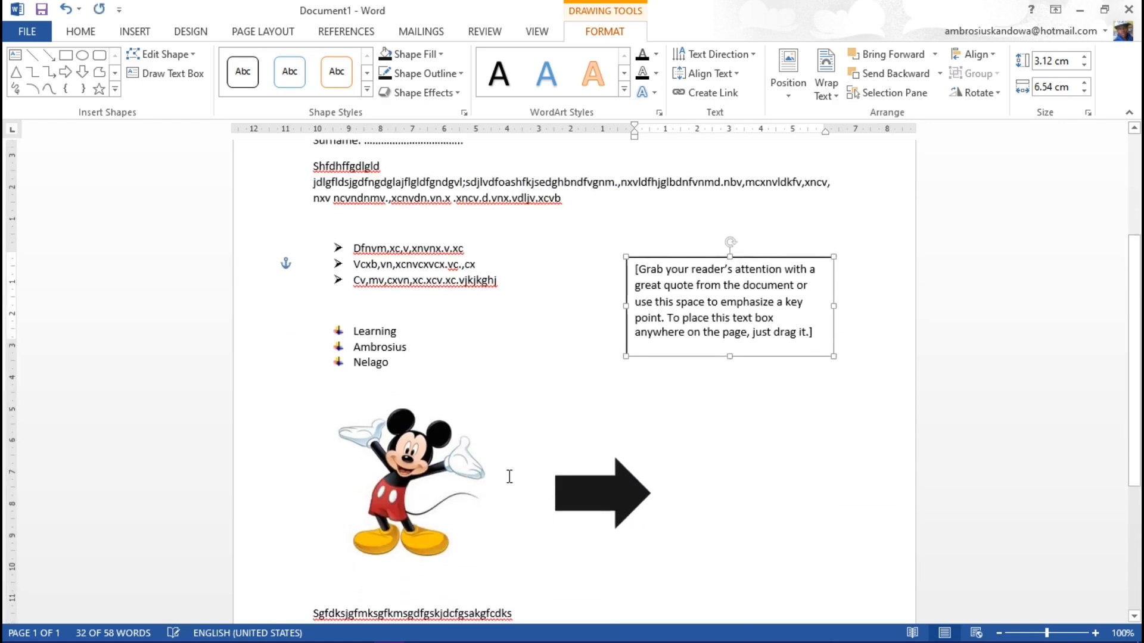
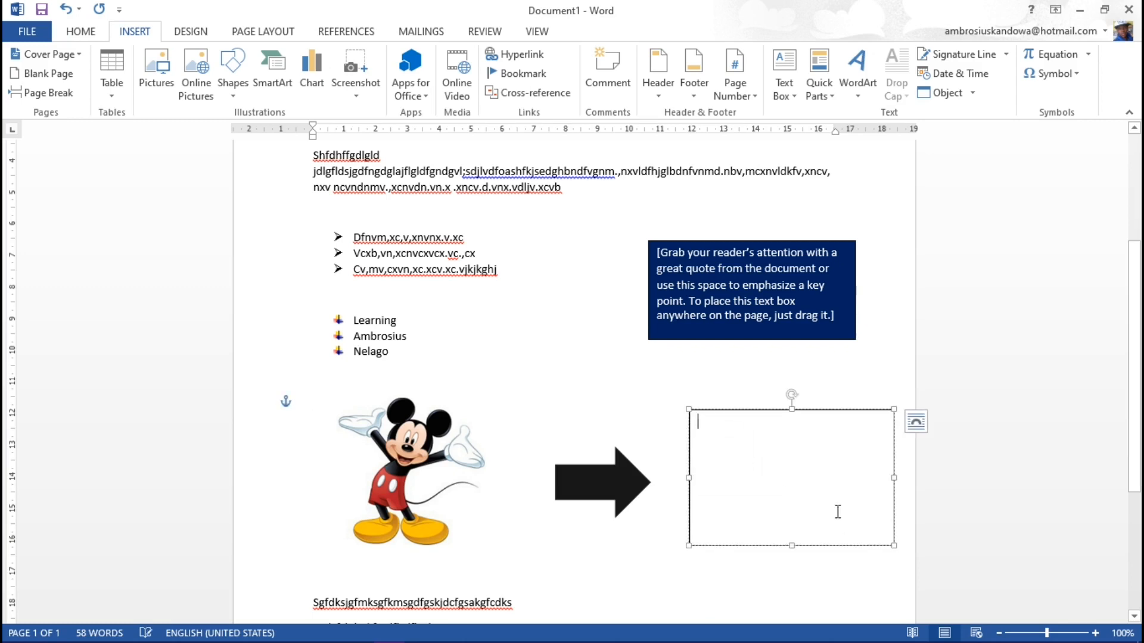
Step: Enter the filler text "Dsfgjsdgfkjsagfkhsdlfslfglsdhjgldl hflksdhl jhdflhglsdhvls sdlhflsdvhls ldjfl" in the empty text box and fill the box with standard light blue
text(dsfgjsd)
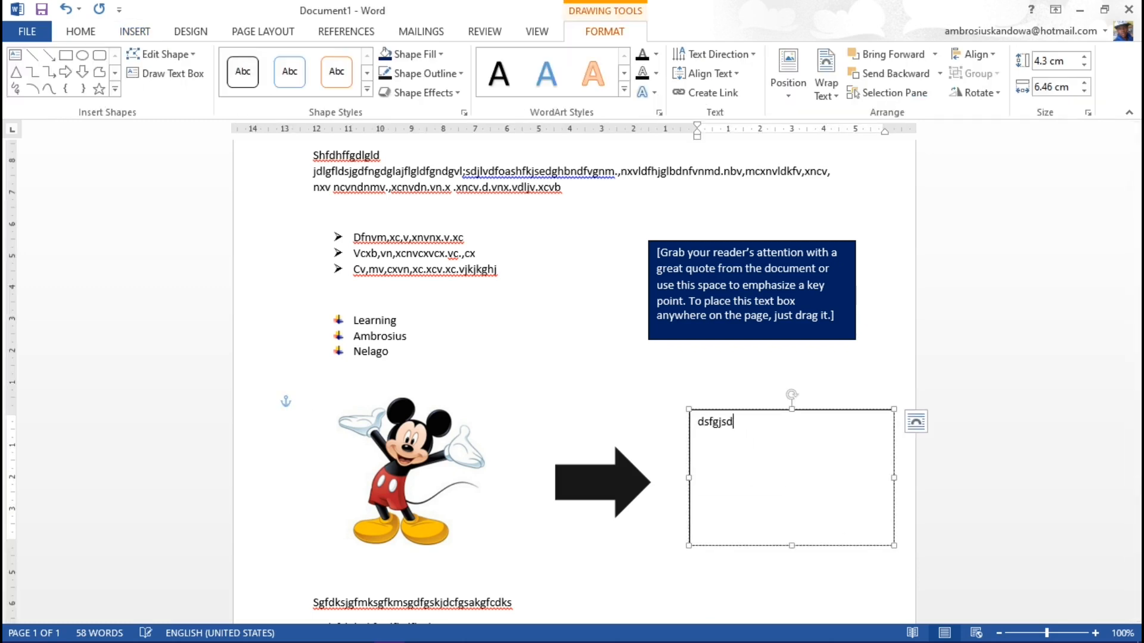
text(gfkjsagfkhsdlfslfglsdhjgldl hf)
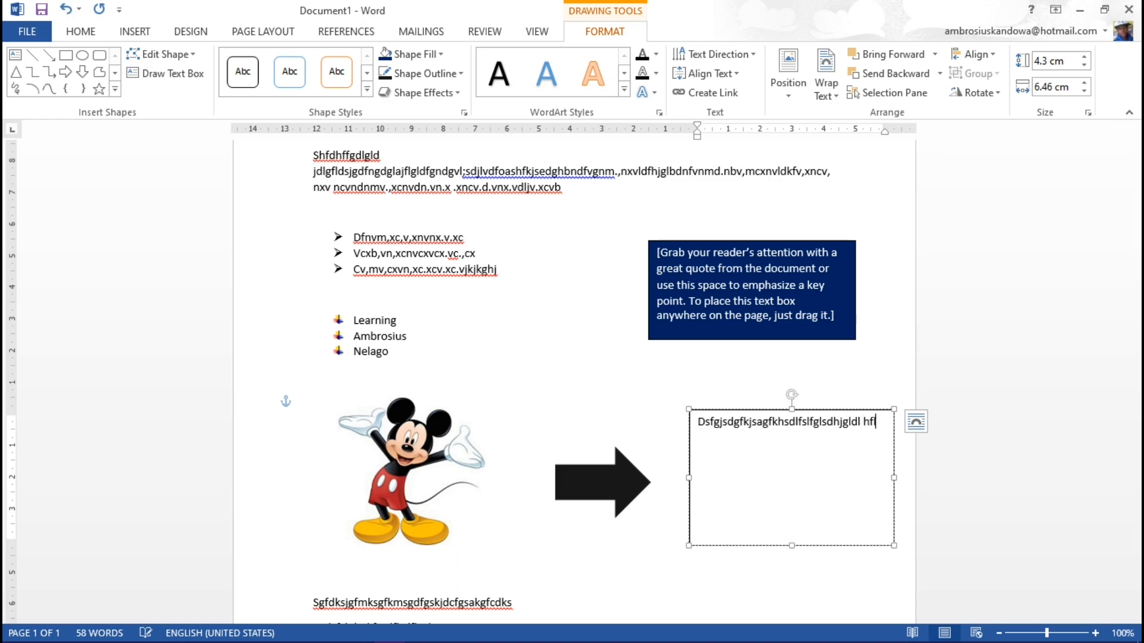
text(lksdhl jhdflhglsdhvls sdlhflsdvhls ldjfl)
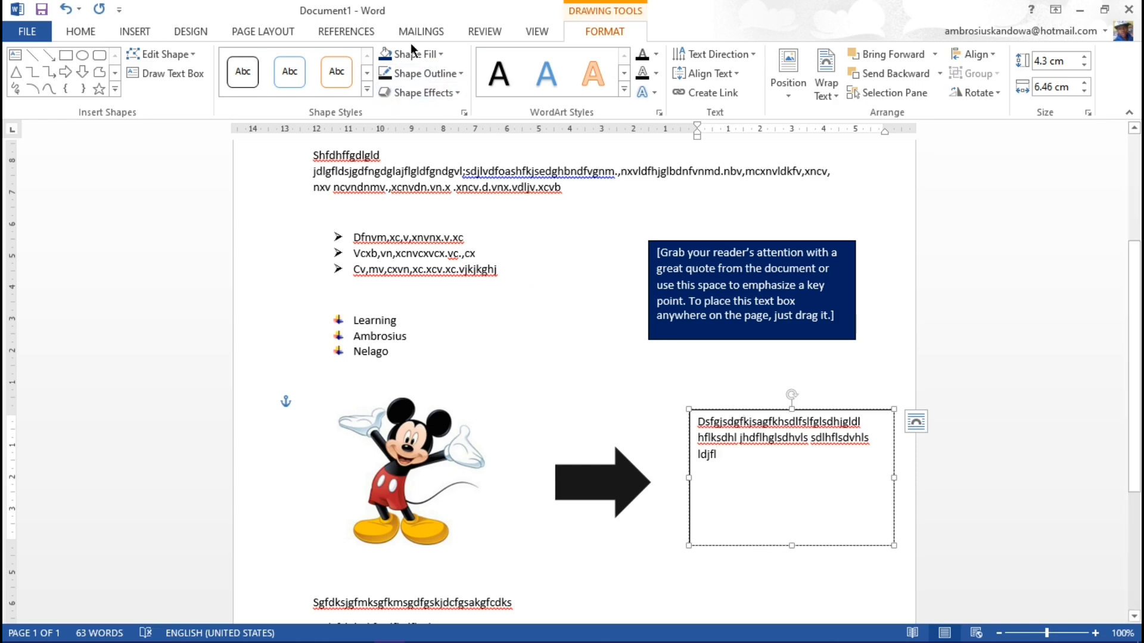
click(426, 55)
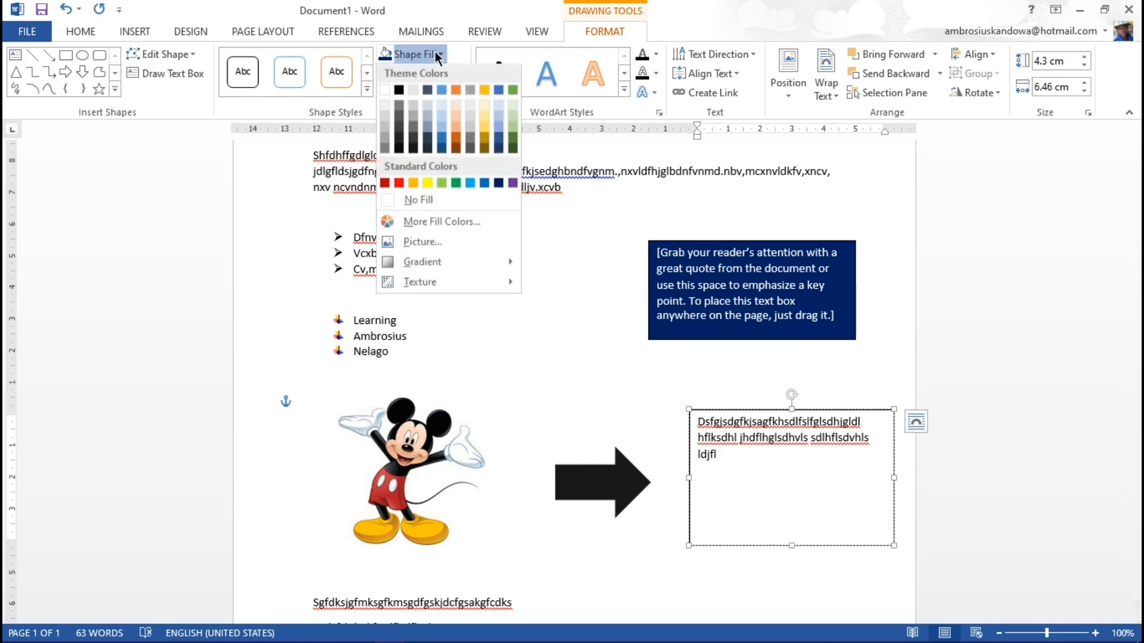
click(471, 187)
Step: Color the light blue text box's text with the darkest shade of the black theme color
drag(721, 533, 697, 423)
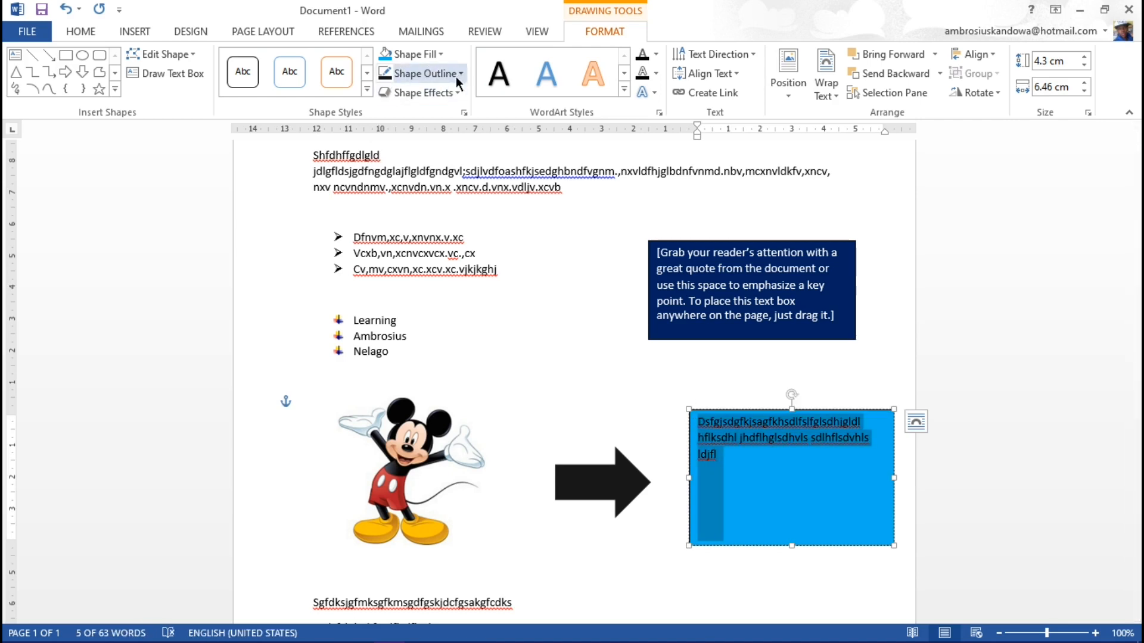
click(95, 33)
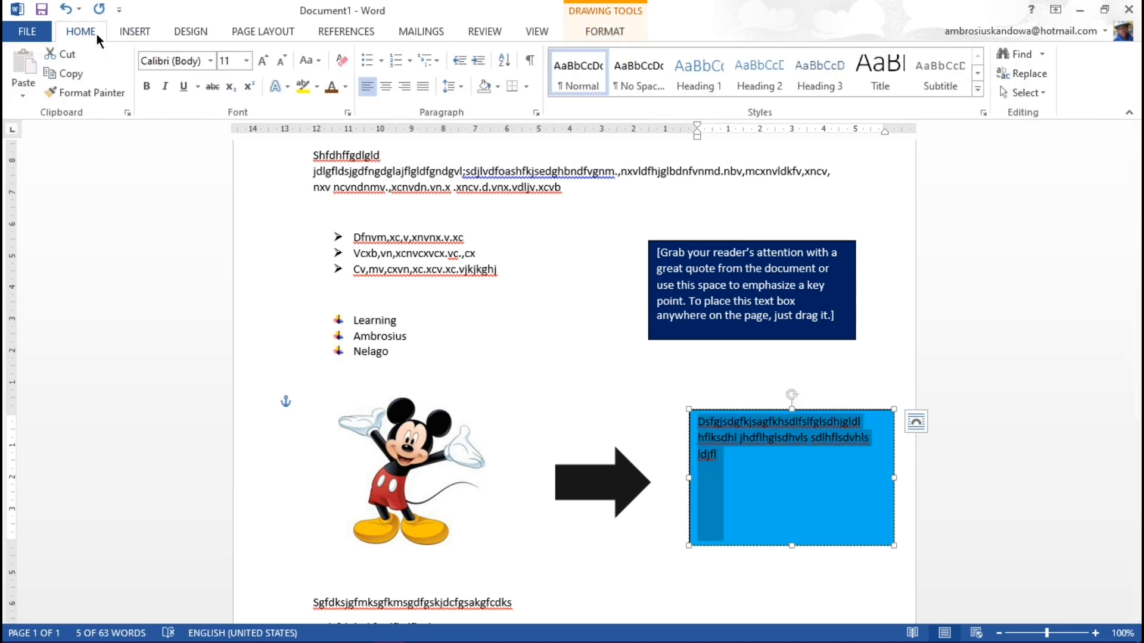
click(347, 88)
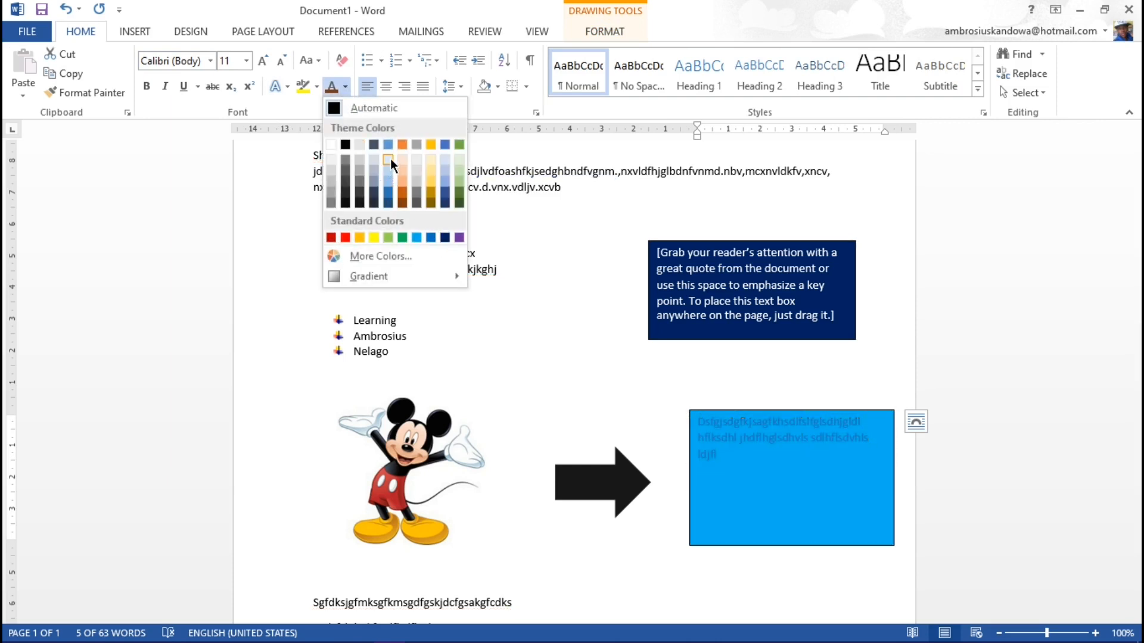
click(345, 204)
click(645, 404)
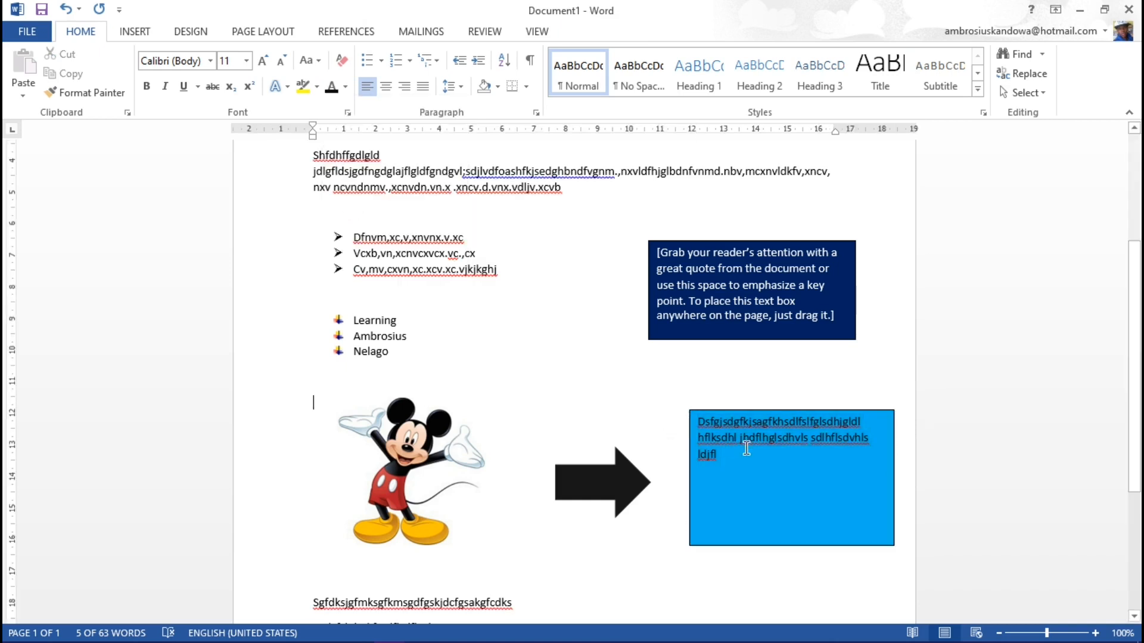
Step: Slightly resize the light blue text box from its corners and move it right beside the arrow's tip
click(690, 411)
mouse_move(688, 408)
mouse_down()
mouse_move(602, 355)
mouse_move(726, 488)
mouse_move(626, 376)
mouse_move(585, 363)
mouse_move(535, 375)
mouse_move(597, 411)
mouse_move(672, 421)
mouse_move(677, 401)
mouse_up()
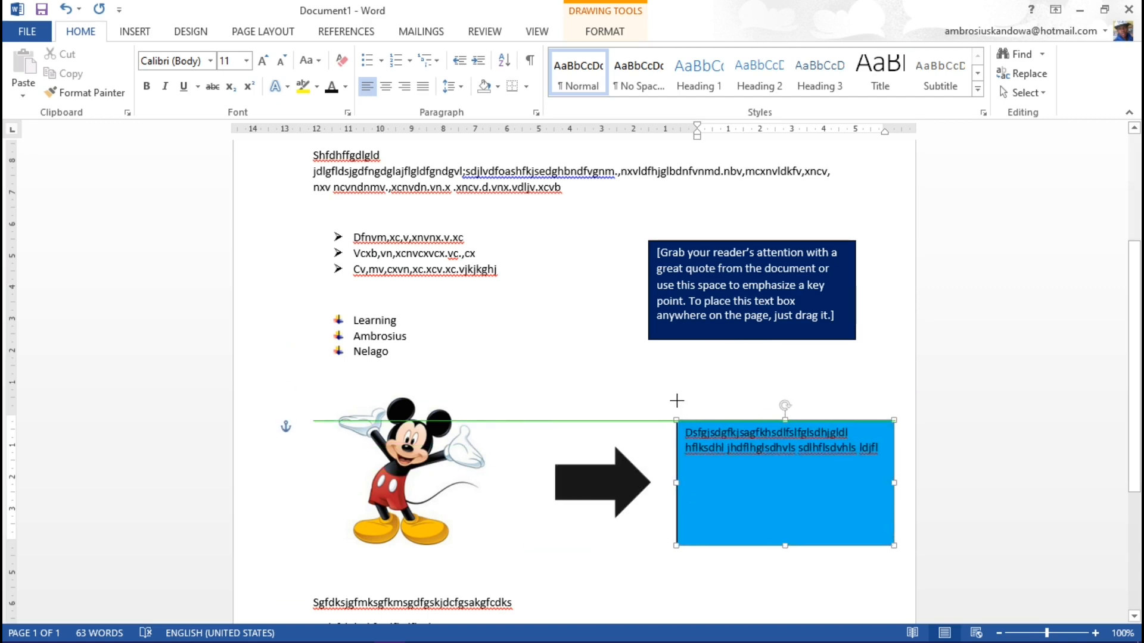
mouse_move(678, 546)
mouse_down()
mouse_move(637, 576)
mouse_move(756, 531)
mouse_move(668, 547)
mouse_move(703, 526)
mouse_move(683, 541)
mouse_up()
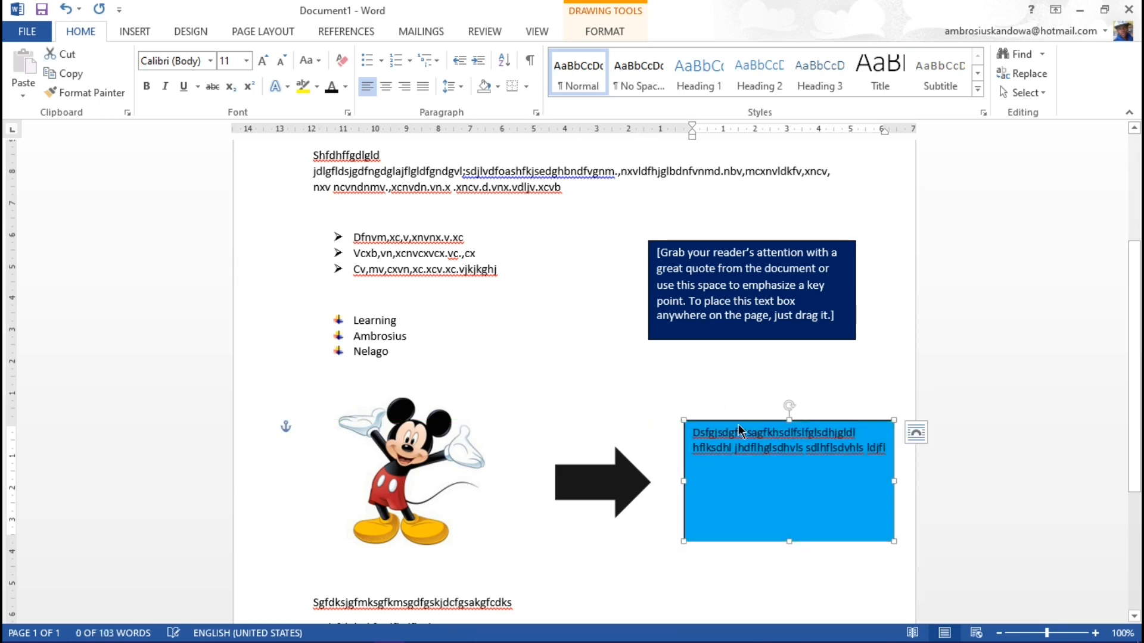
drag(731, 430, 716, 409)
Step: Add blank lines below the Mickey picture, above the filler lines, and enter the heading "Insert a table" there
scroll(716, 408, down, 3)
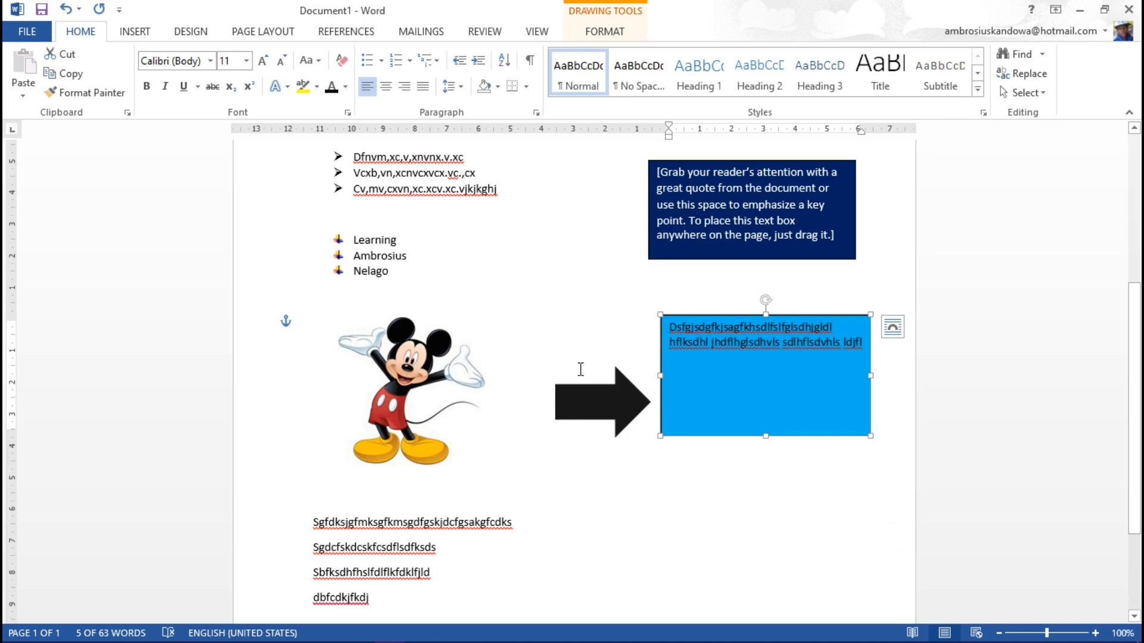
scroll(689, 462, down, 5)
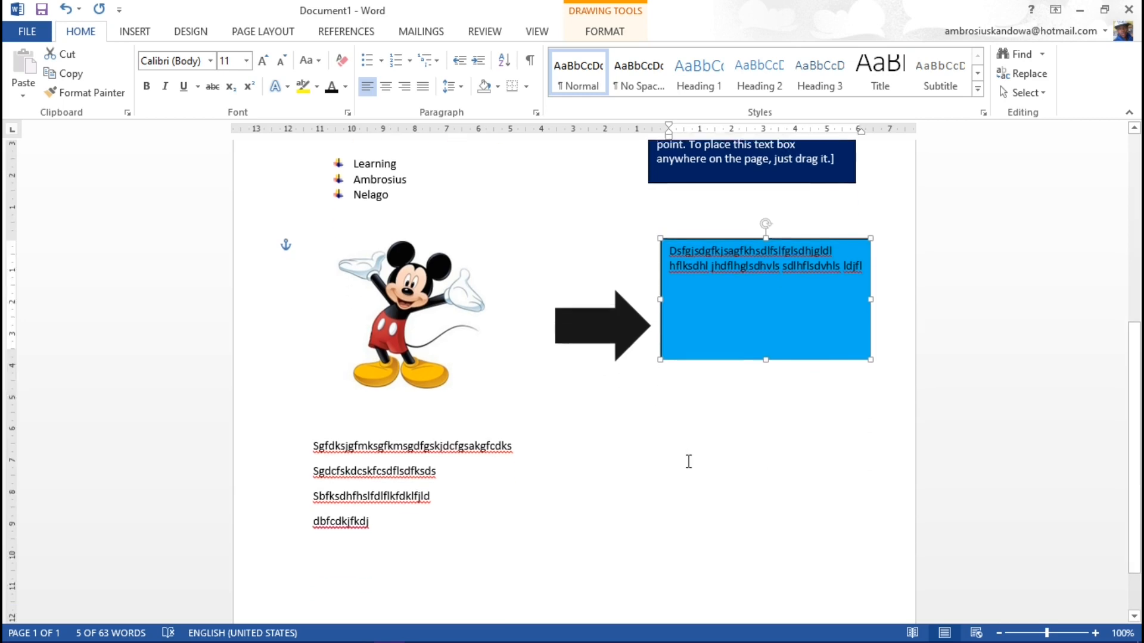
scroll(688, 463, up, 5)
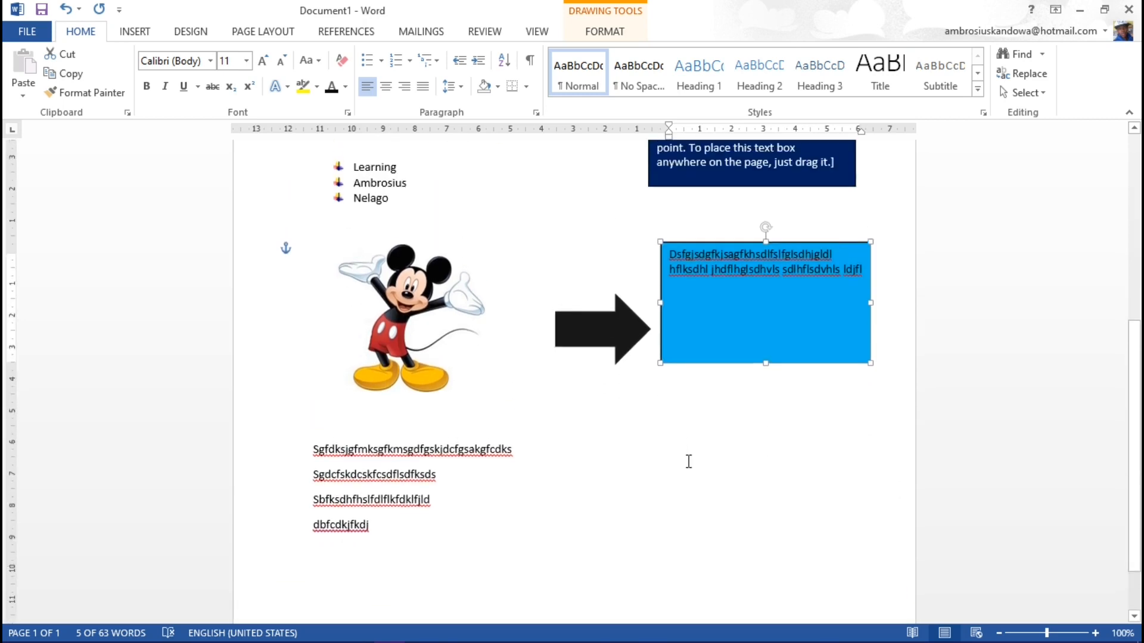
scroll(501, 493, down, 5)
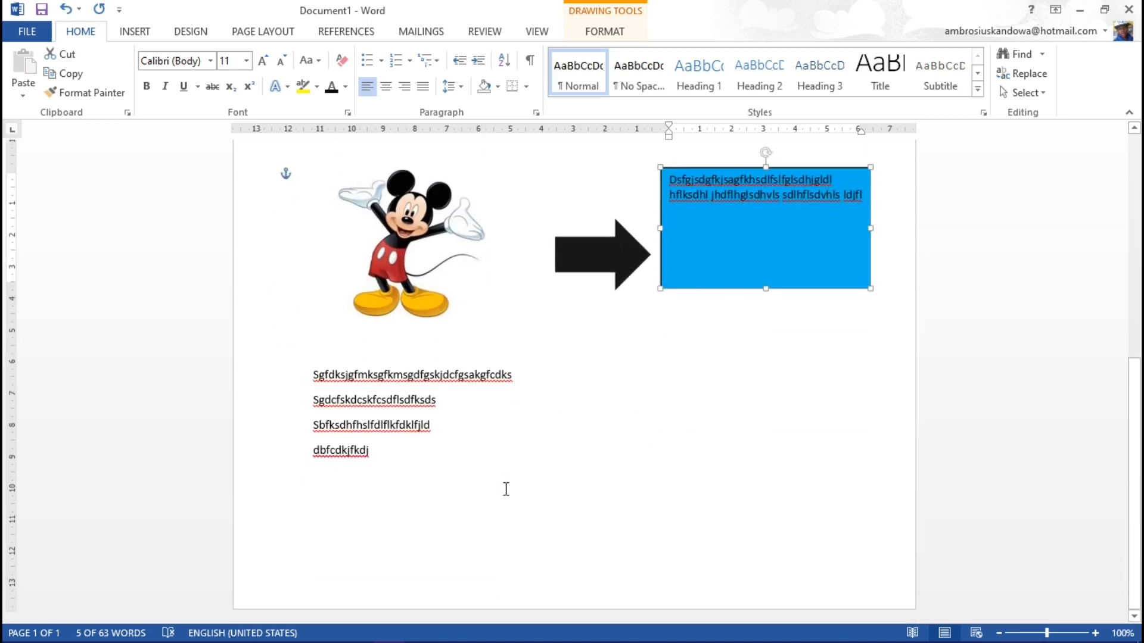
click(405, 353)
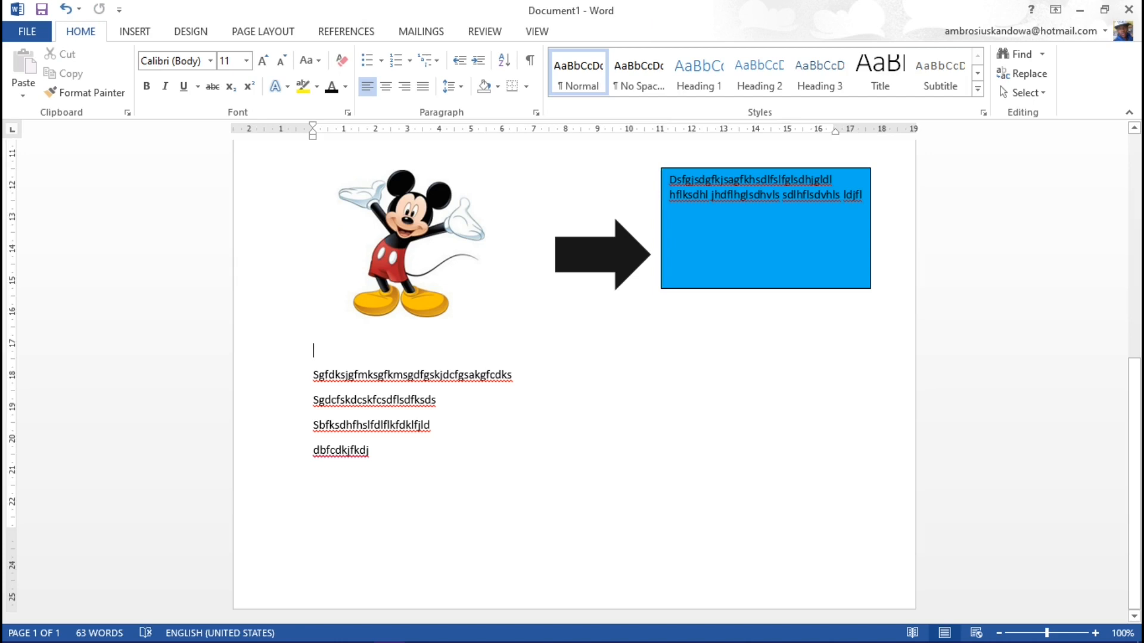
key(Return)
key(Return)
key(Return)
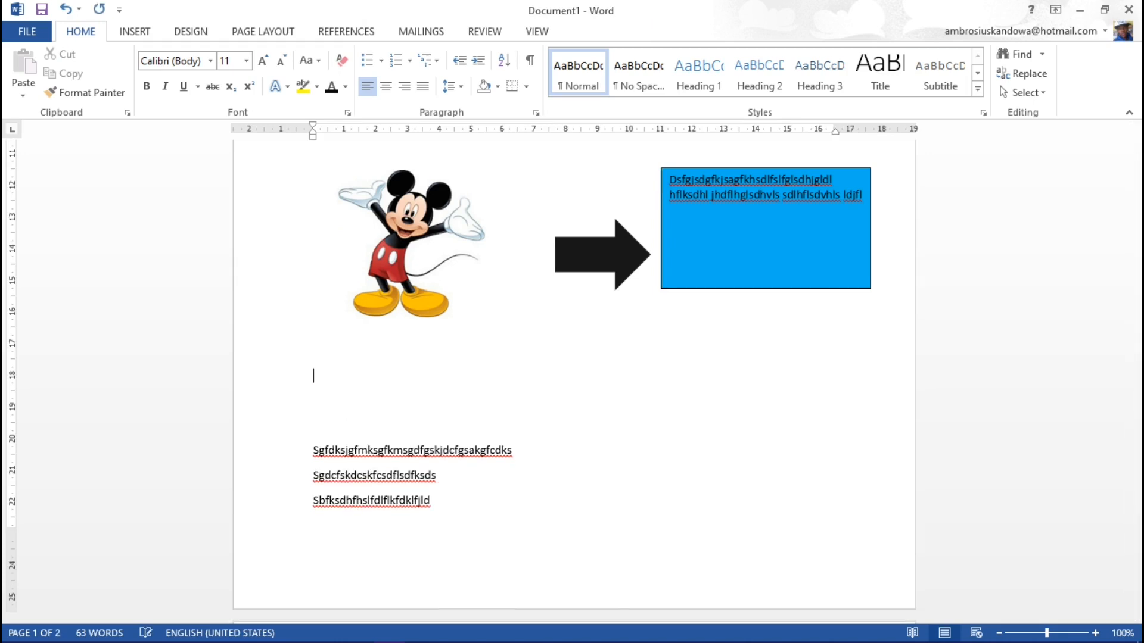
key(Return)
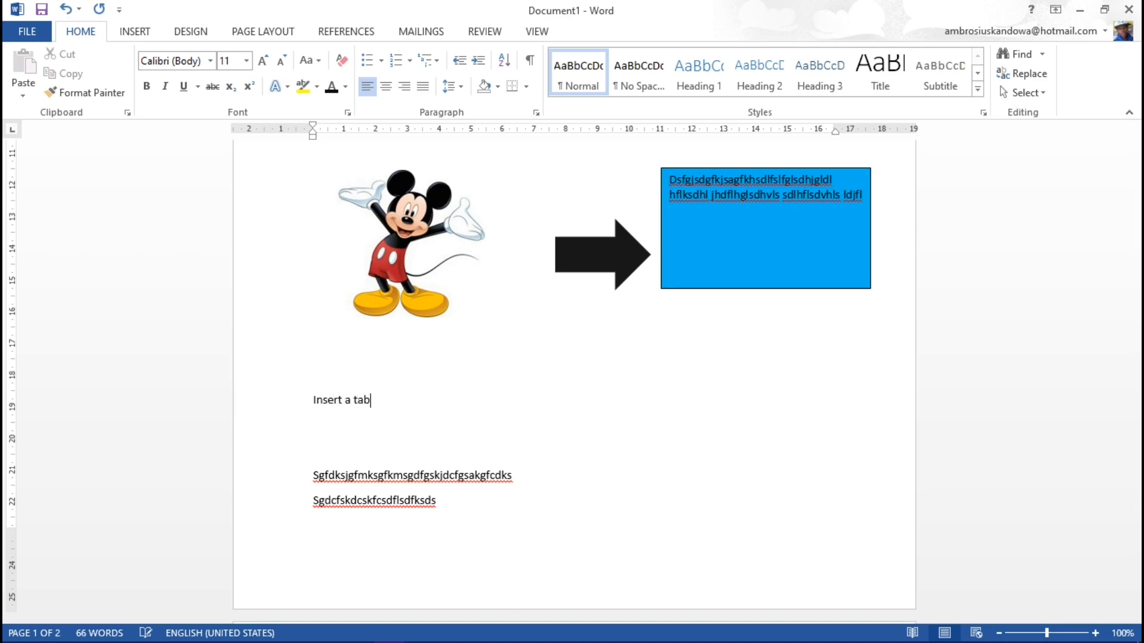
Step: Set the font size of the "Insert a table" line to 48
drag(387, 391, 291, 397)
click(384, 399)
drag(390, 399, 326, 404)
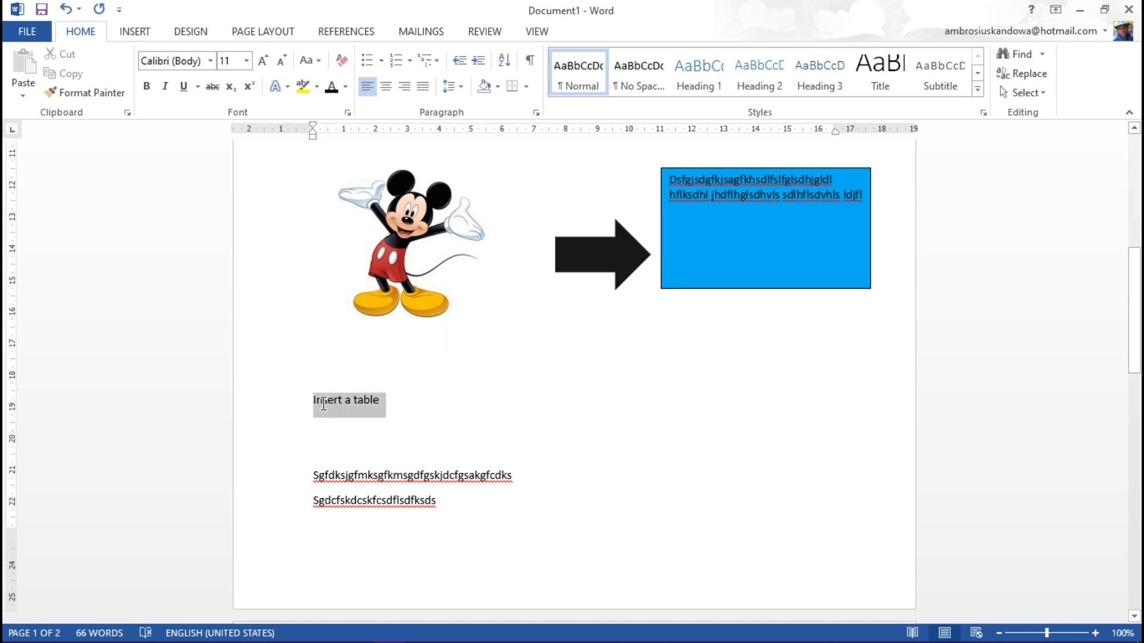
click(246, 61)
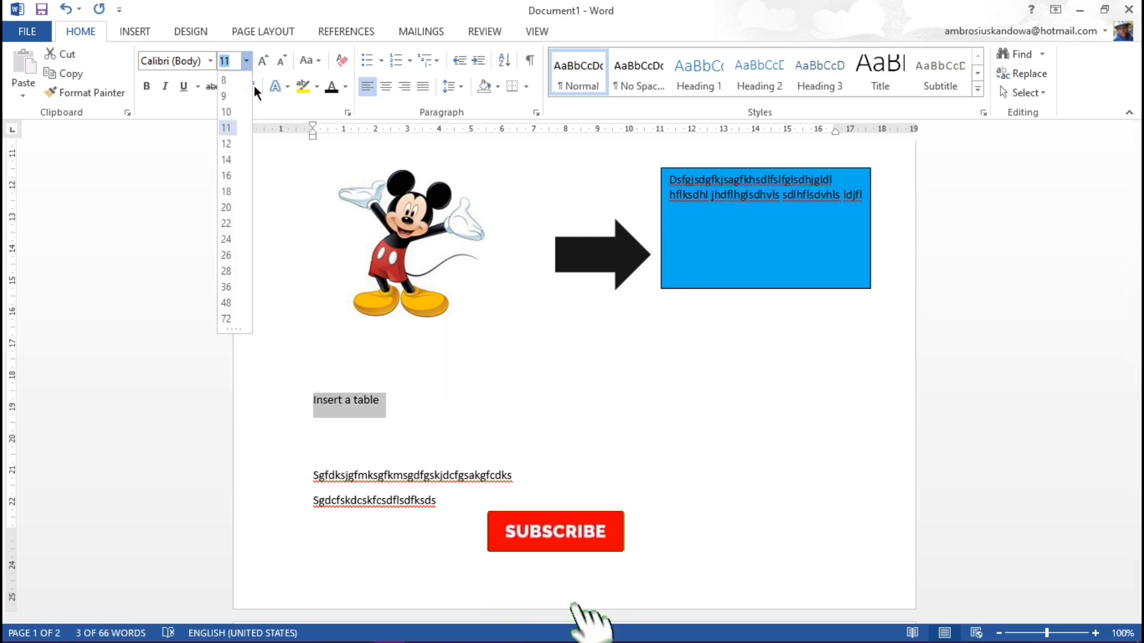
click(229, 304)
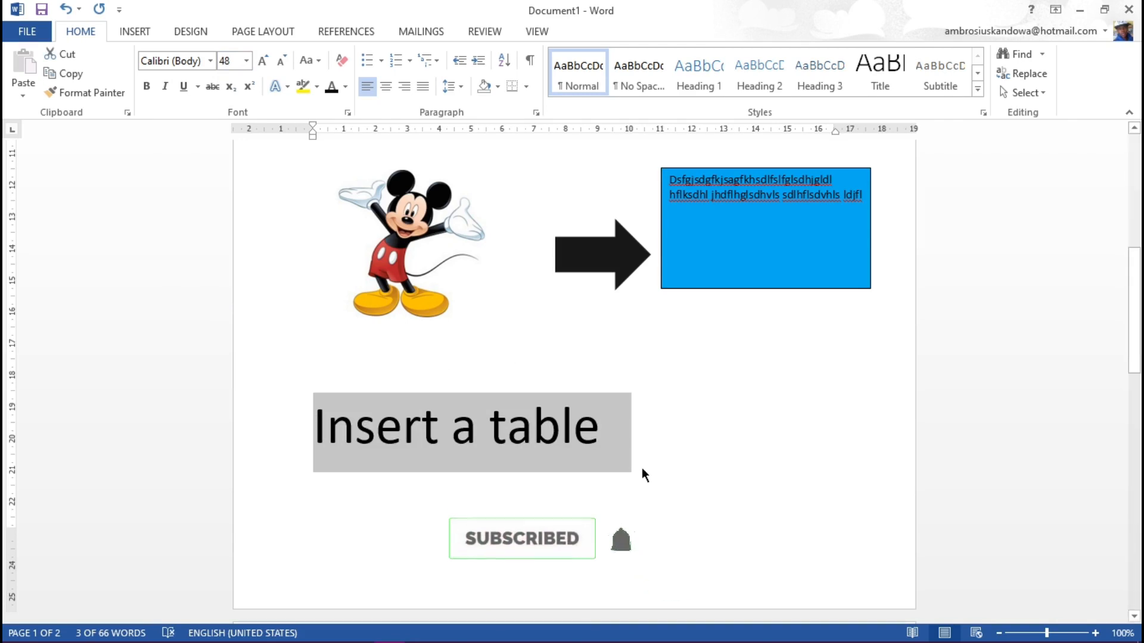
click(627, 477)
Step: Remove a blank line above the "Insert a table" heading and add blank lines below it to push the filler text down
scroll(506, 477, down, 4)
scroll(506, 477, up, 4)
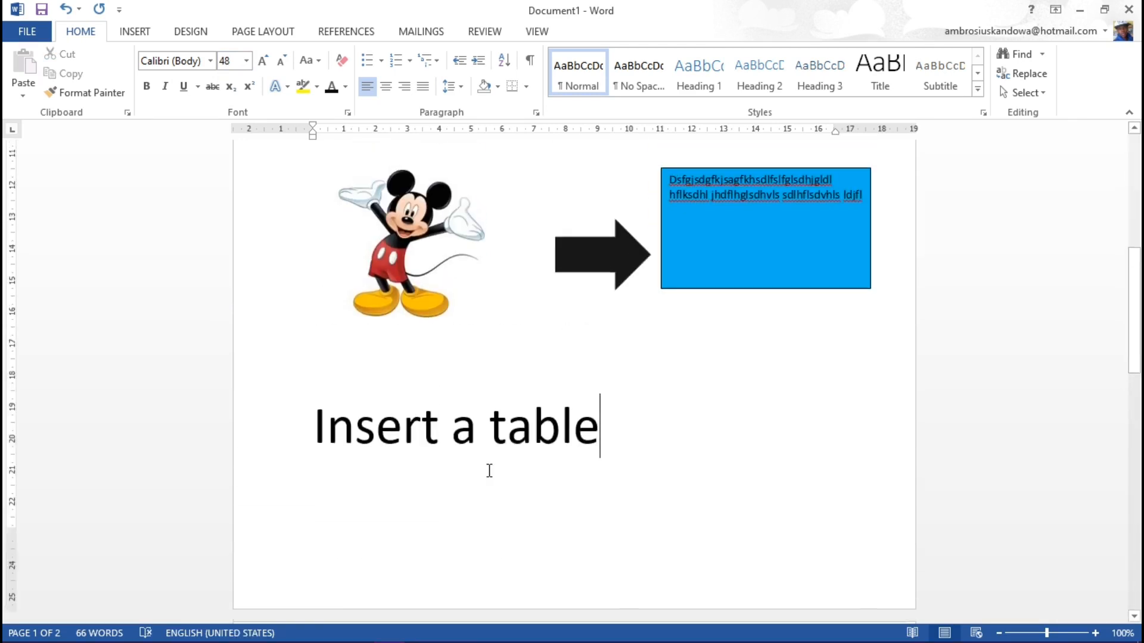
scroll(490, 470, up, 5)
scroll(462, 450, down, 4)
scroll(461, 450, down, 5)
scroll(363, 302, up, 3)
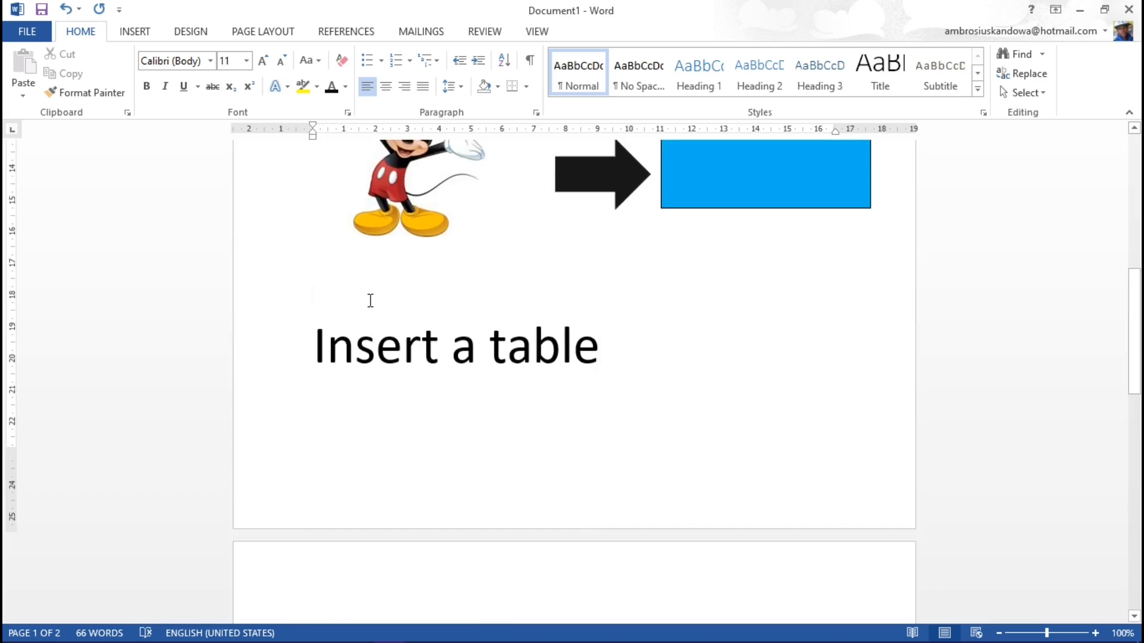
key(BackSpace)
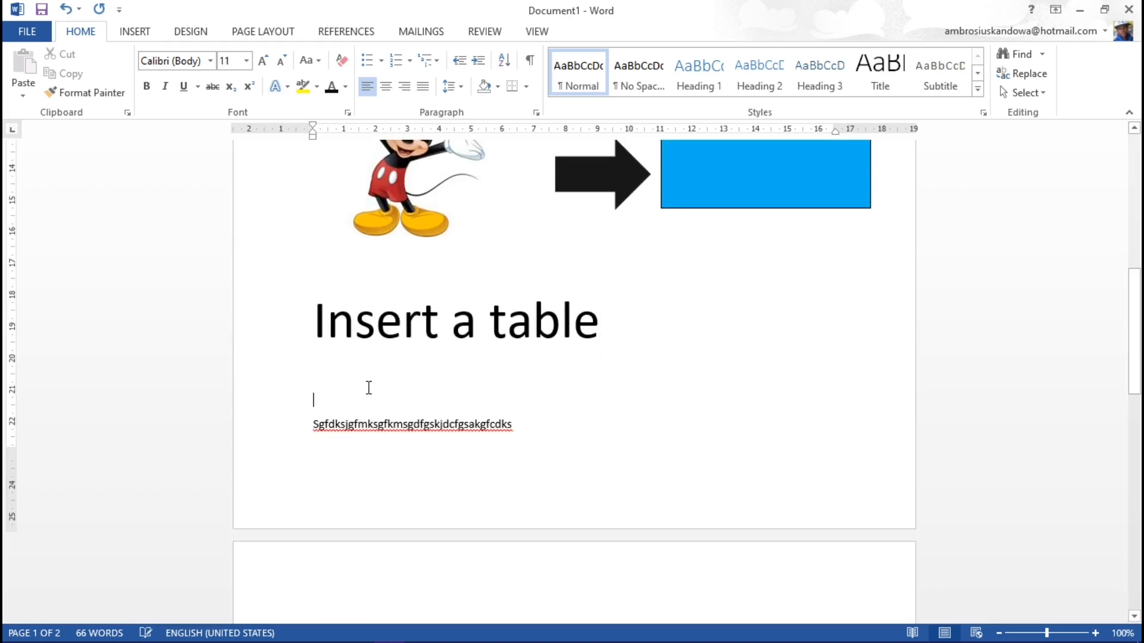
key(Return)
Step: Insert a table with four columns and four rows on the empty line directly below the "Insert a table" heading
click(303, 370)
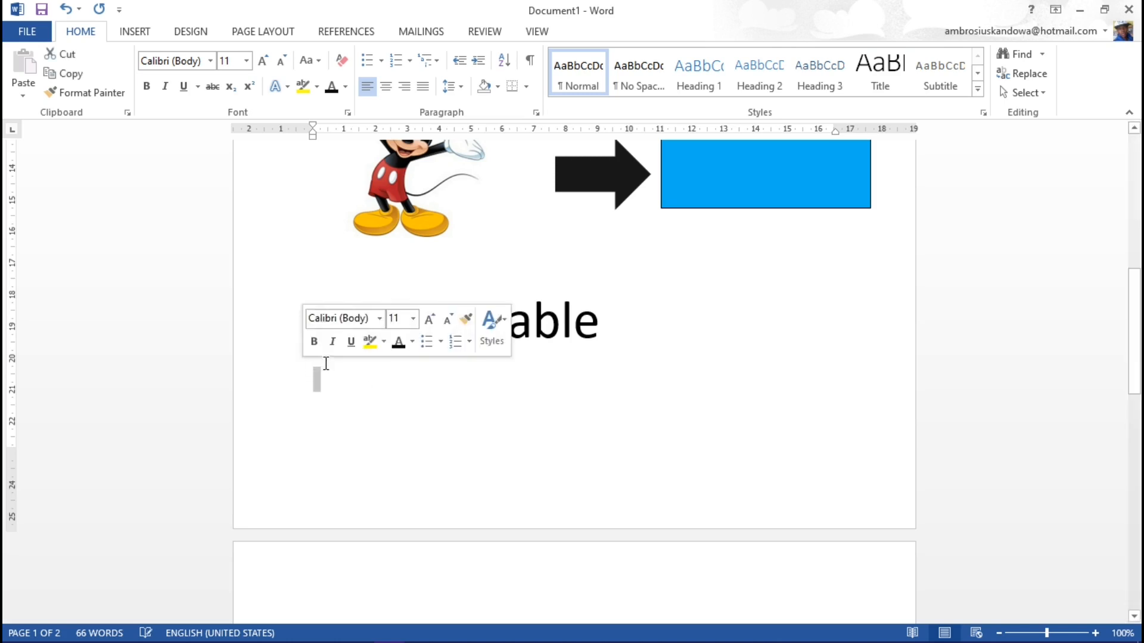
key(Up)
click(333, 383)
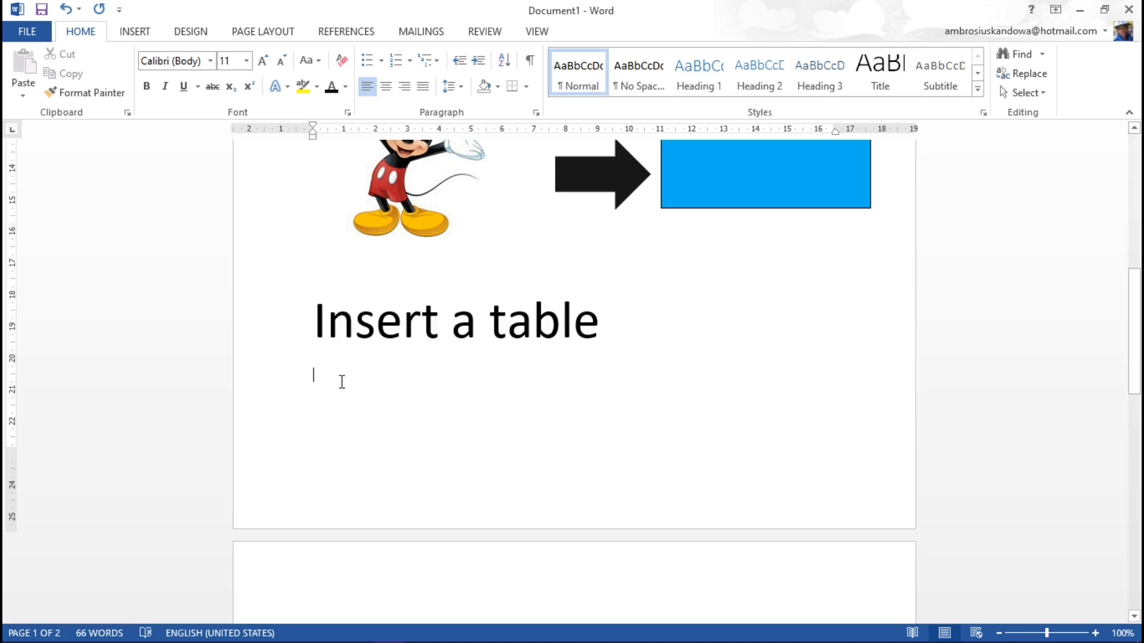
click(137, 31)
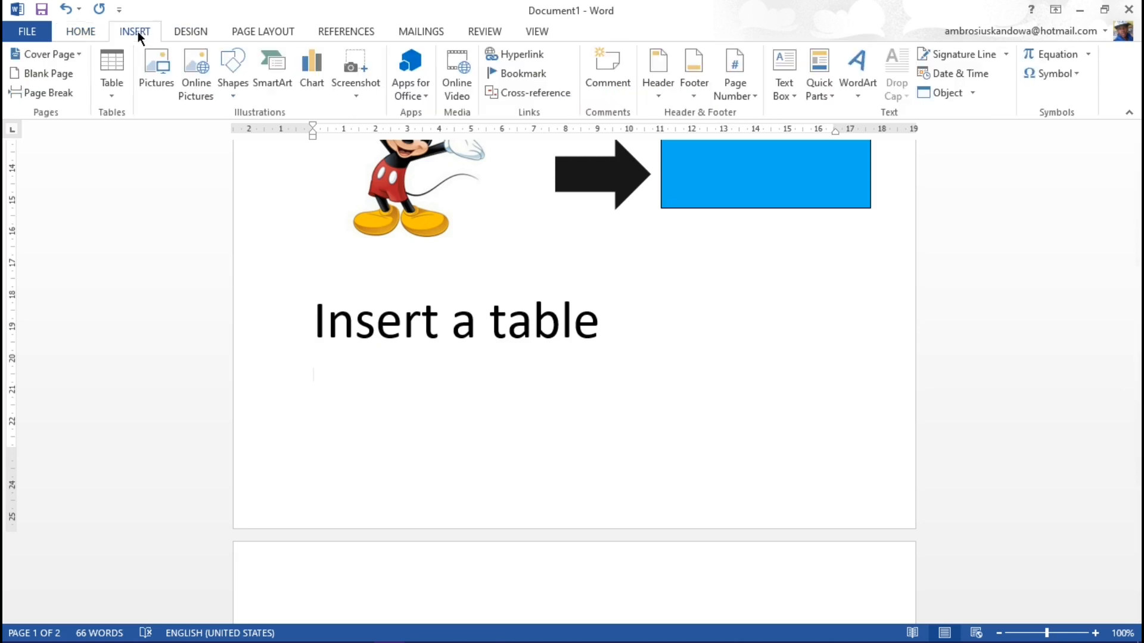
click(116, 93)
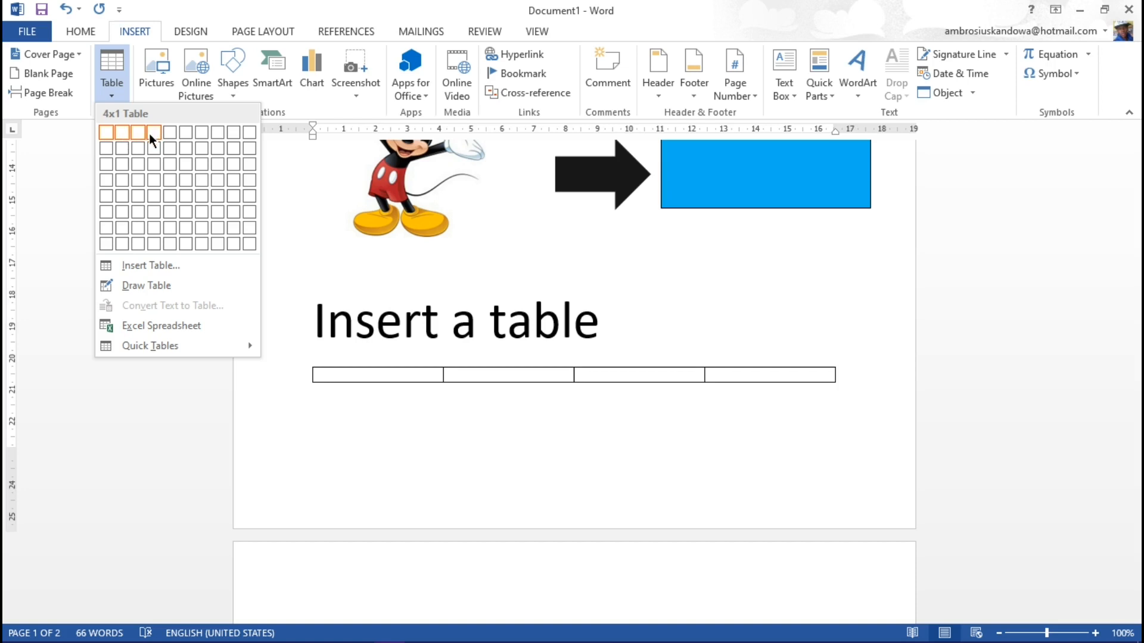
click(154, 182)
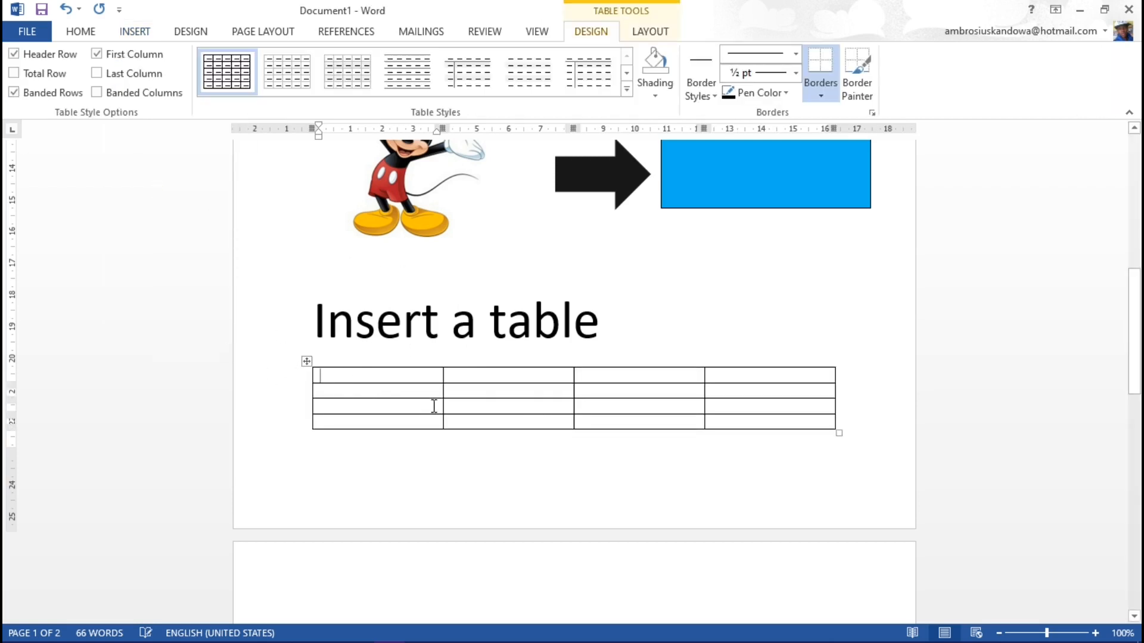
Step: Fill the table's first row with the filler entries dsgfsgfkdhgfdlgkj, fghfhldfjhgldjlh, fghjdlkghjdlfhdf and dfghdflkgldjgld
text(dsgfsgfkdhgfdlgkj)
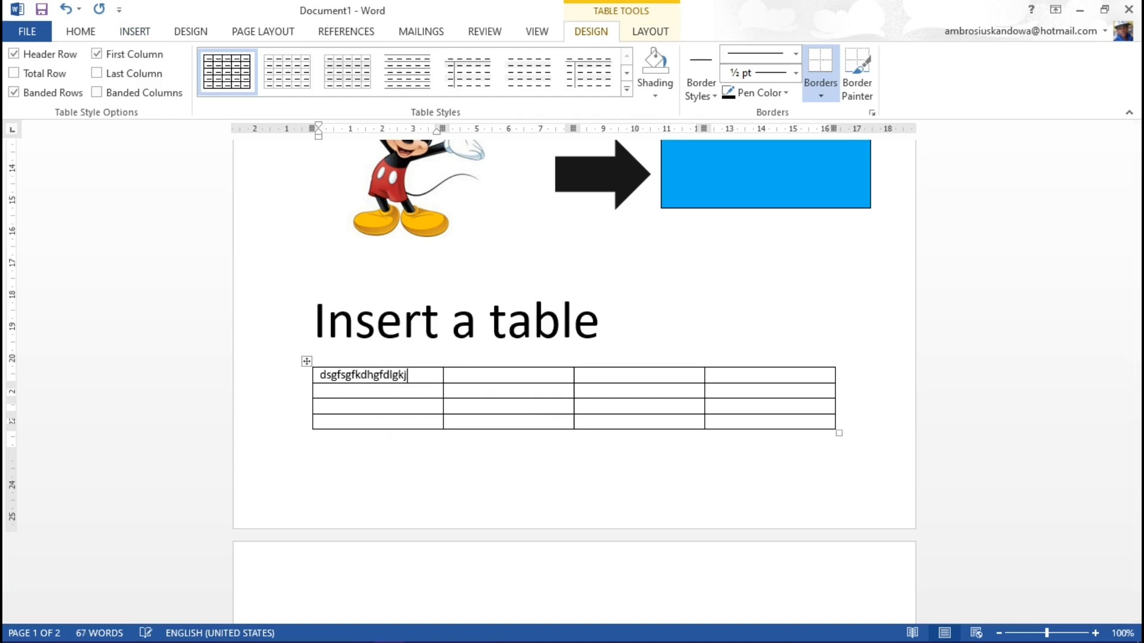
key(Tab)
text(fghfhldfjhgldjlh)
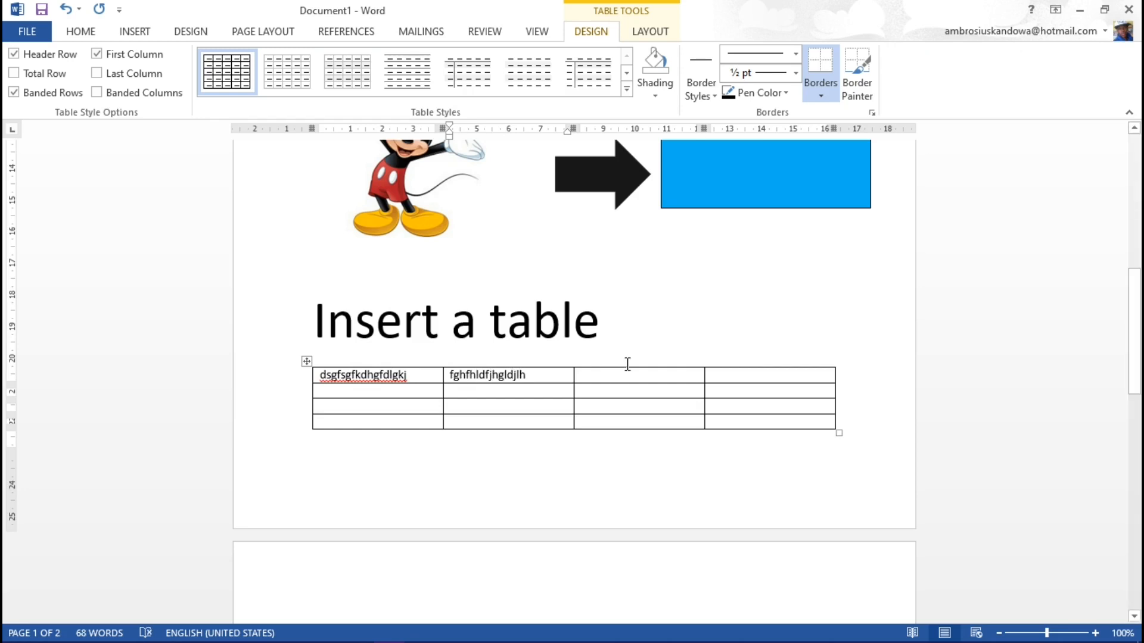
click(614, 374)
text(fghjdlkghjdlfhdf)
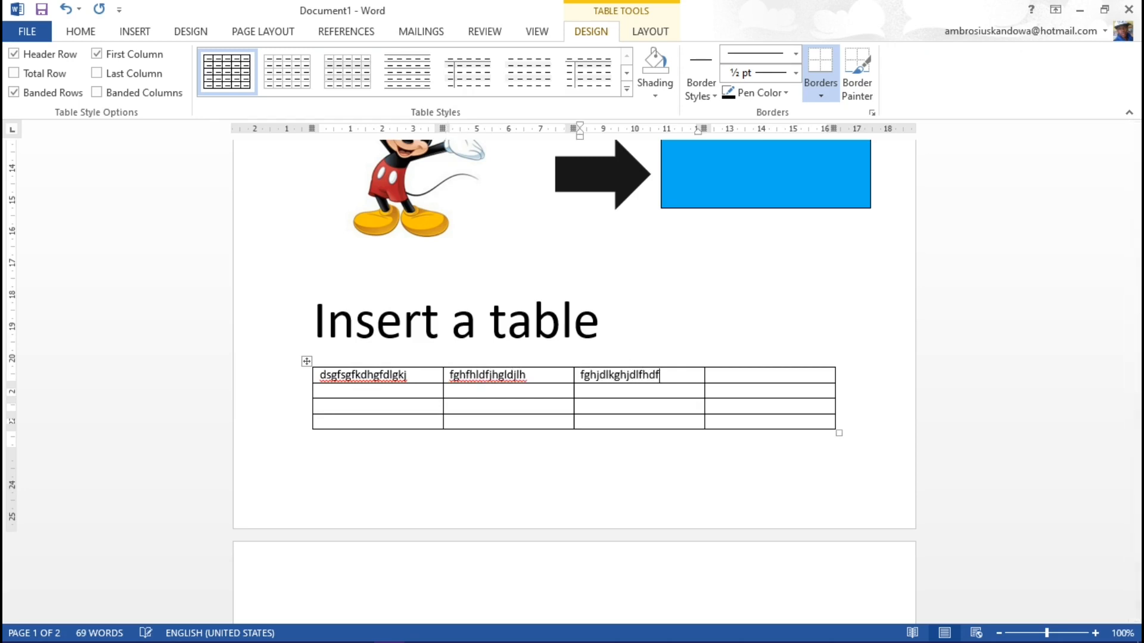
click(724, 376)
text(dfghdflkgldjgld)
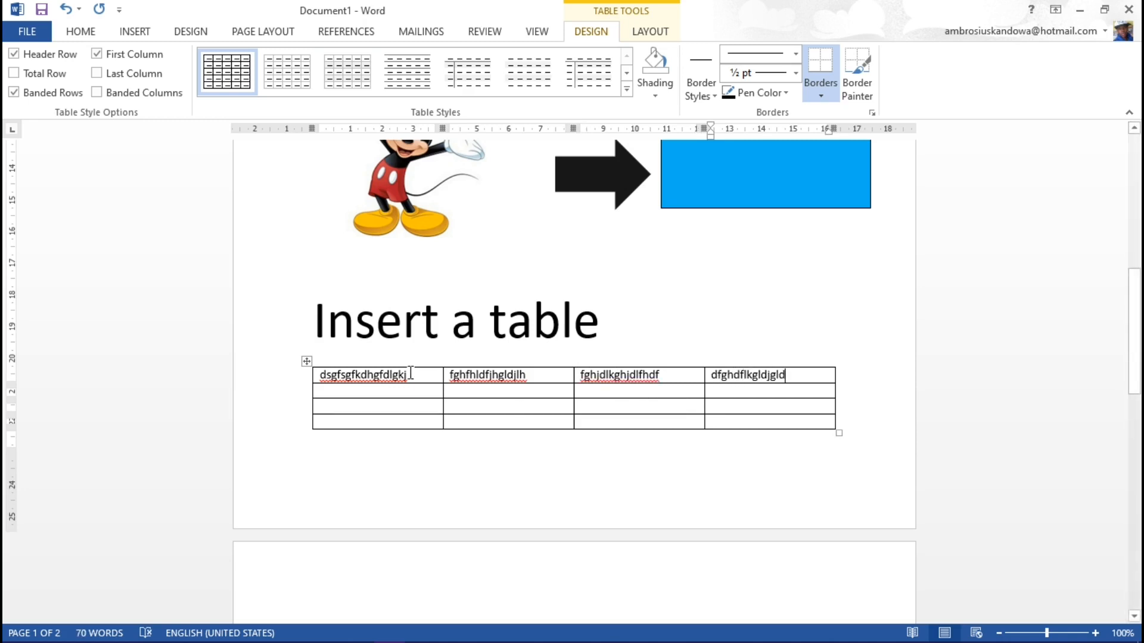
Step: Bold the four entries in the table's first row, one cell at a time
drag(413, 374, 321, 382)
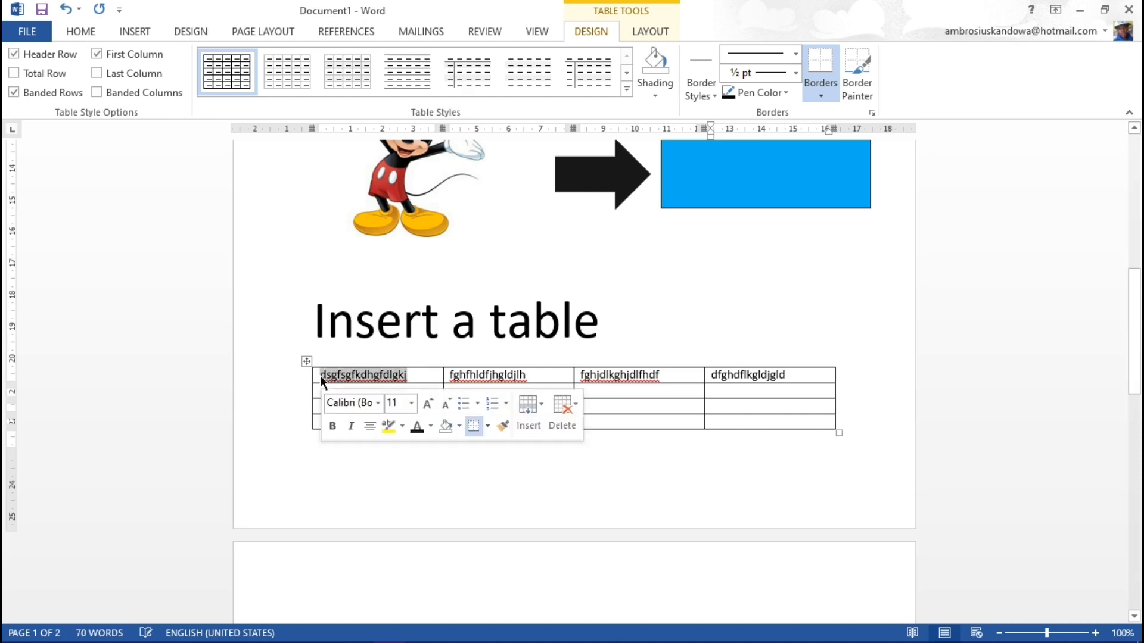
click(76, 32)
click(145, 86)
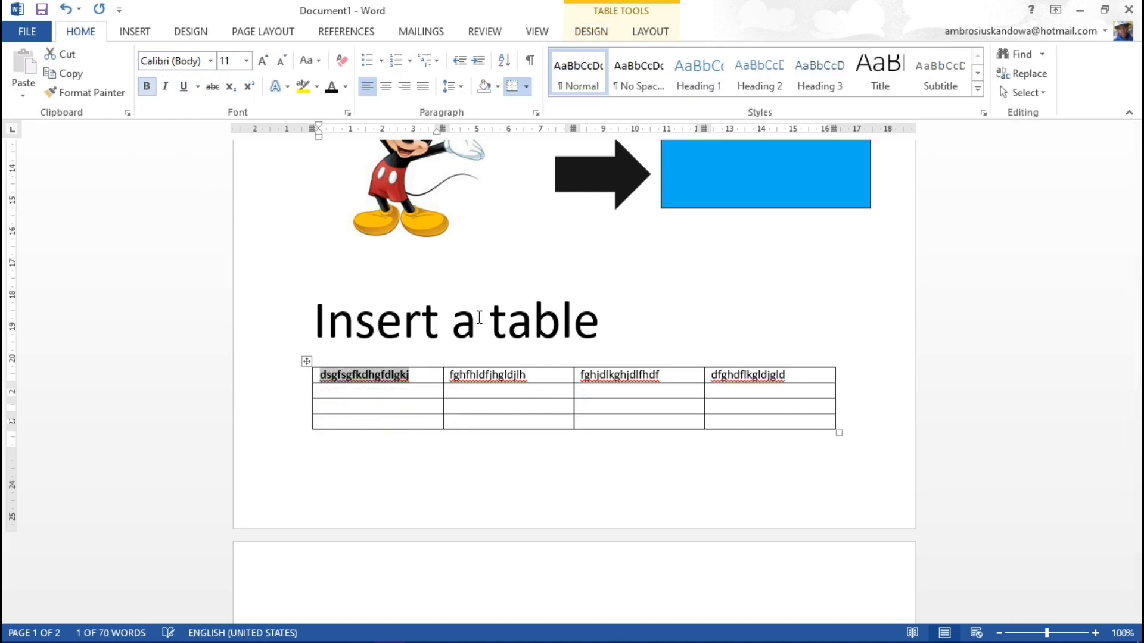
drag(529, 375, 448, 370)
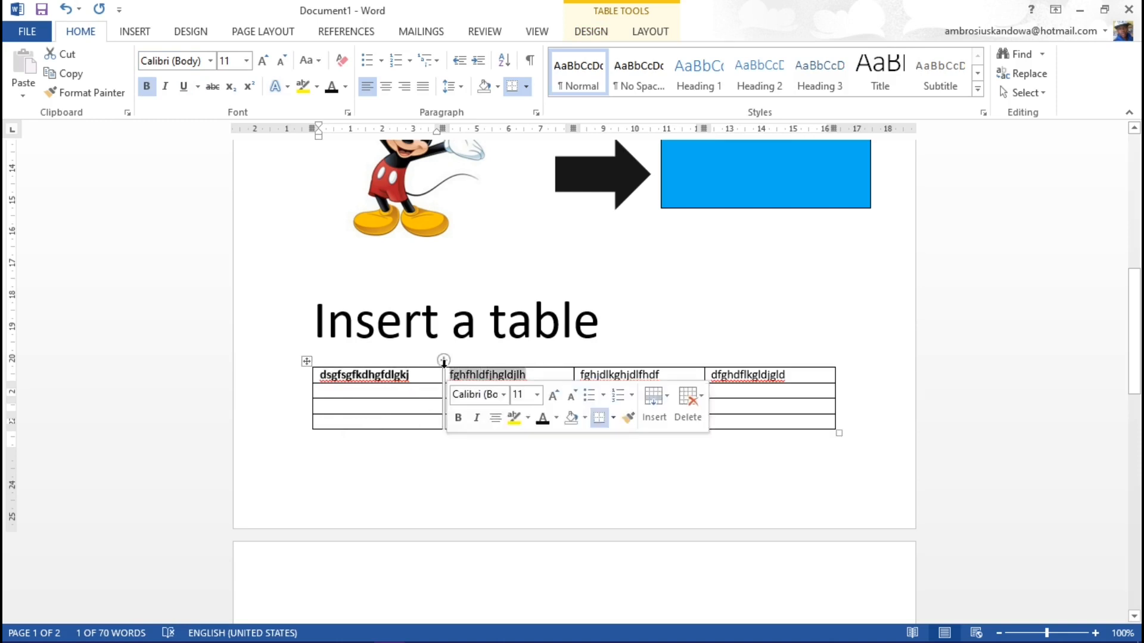
click(146, 86)
drag(662, 374, 586, 374)
click(146, 86)
drag(816, 400, 710, 378)
click(146, 87)
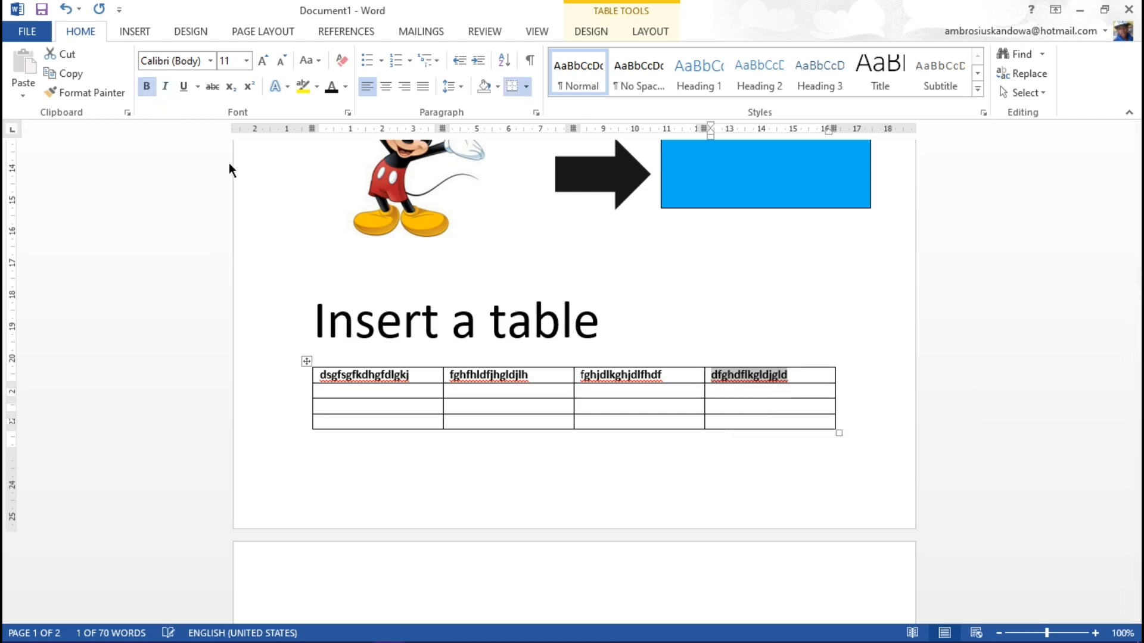
click(422, 325)
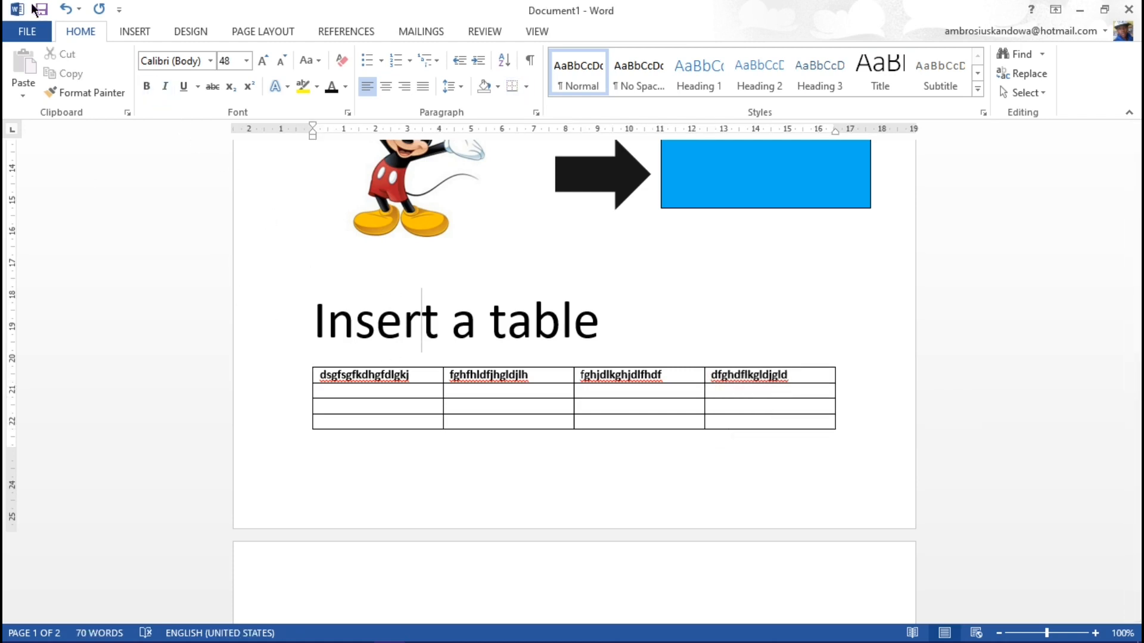
Step: Undo the four separate bold changes in the table's first row
click(66, 9)
click(65, 9)
click(66, 9)
click(65, 9)
click(365, 461)
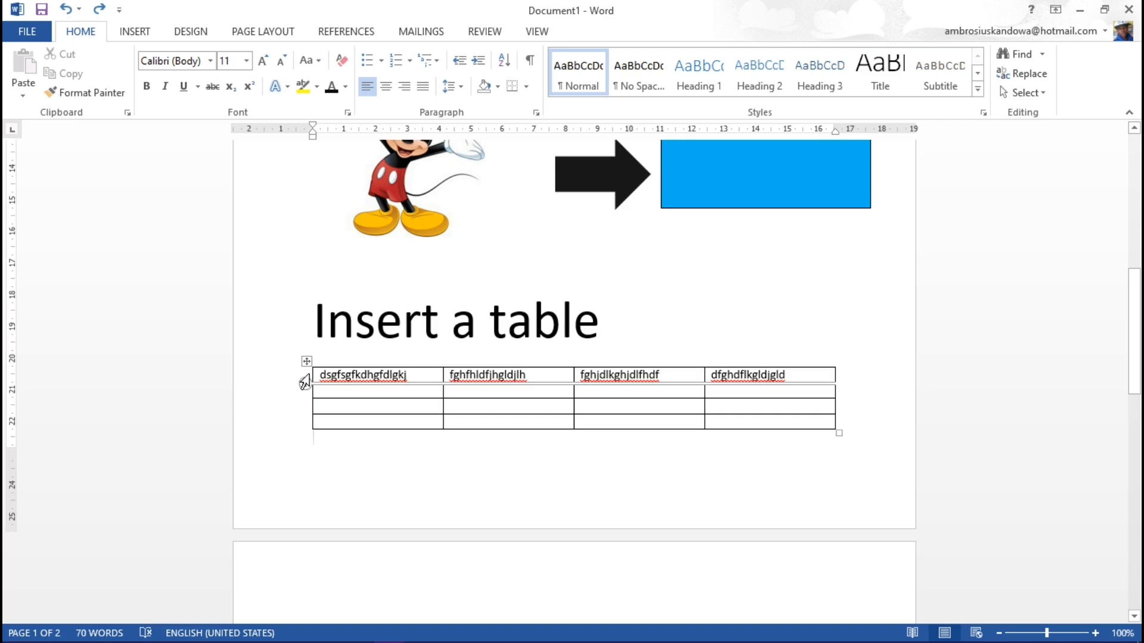
Step: Select the table's entire first row and make all its text bold at once
click(304, 382)
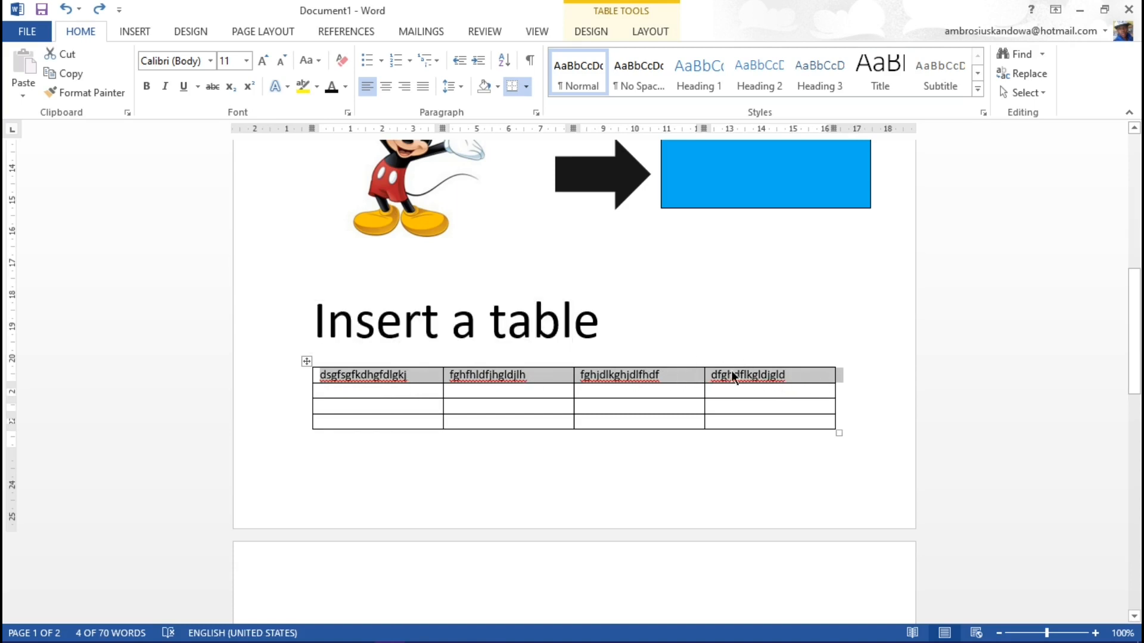
click(142, 89)
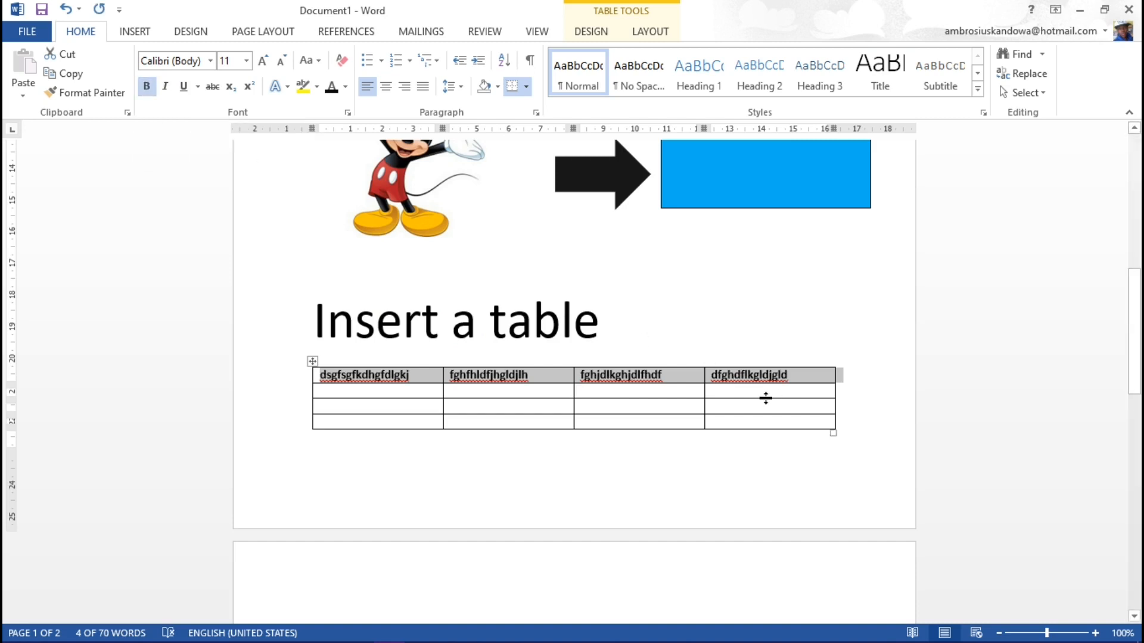
click(726, 318)
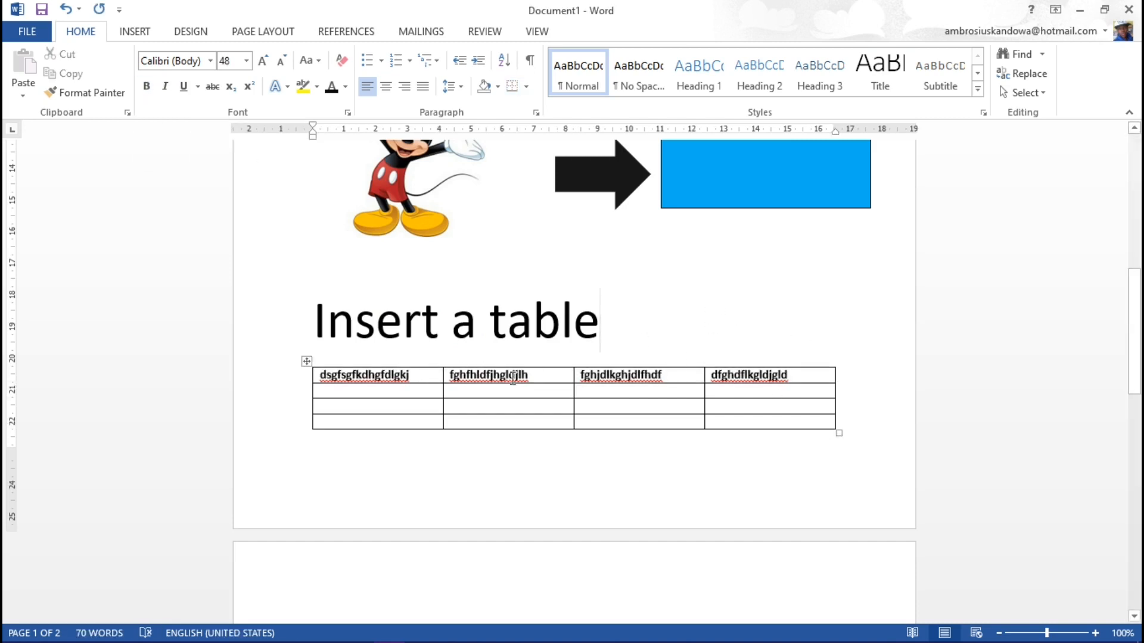
Step: Try enlarging the whole table, and shrink it to a width of about 12.4 cm
scroll(596, 413, down, 2)
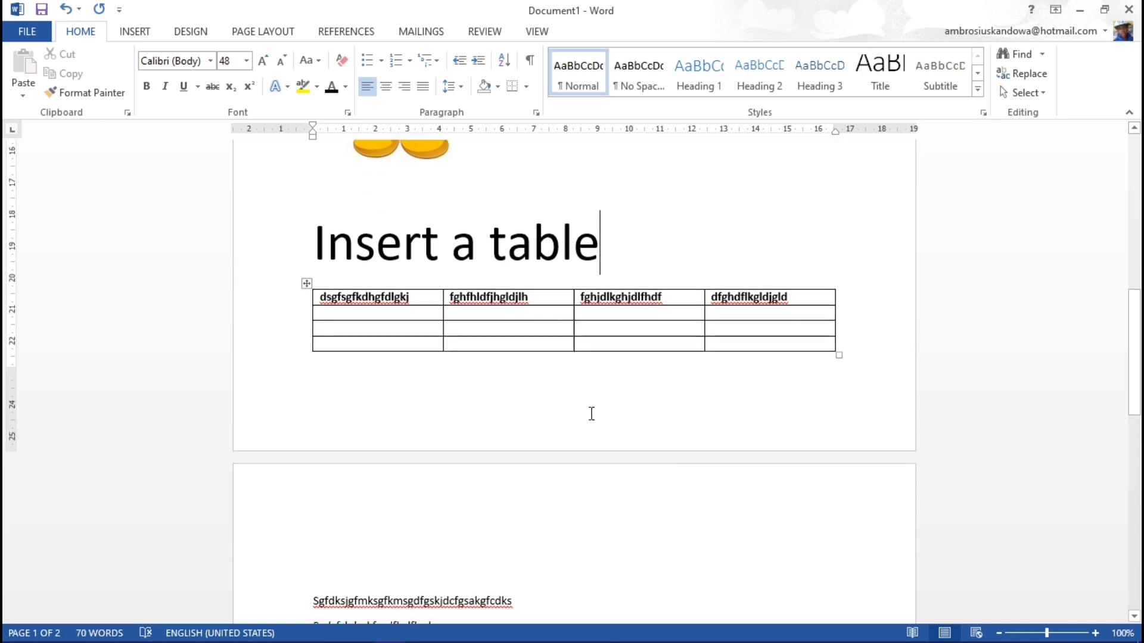
drag(839, 356, 890, 503)
drag(848, 380, 703, 352)
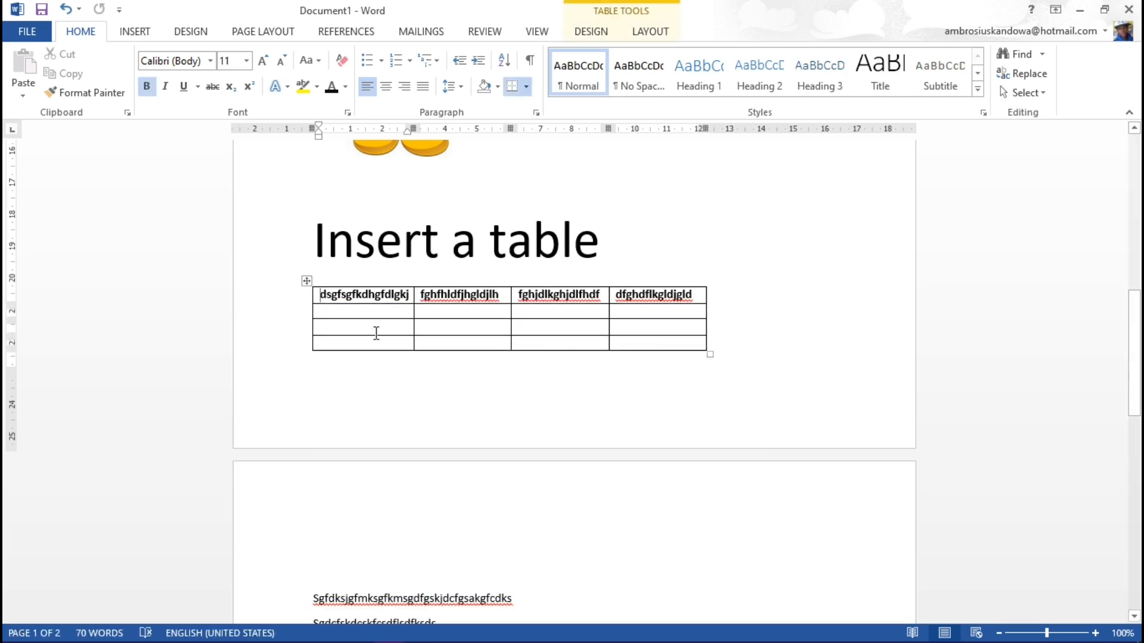
Step: Shade the table's entire first row with the darkest shade of the green theme color
click(307, 296)
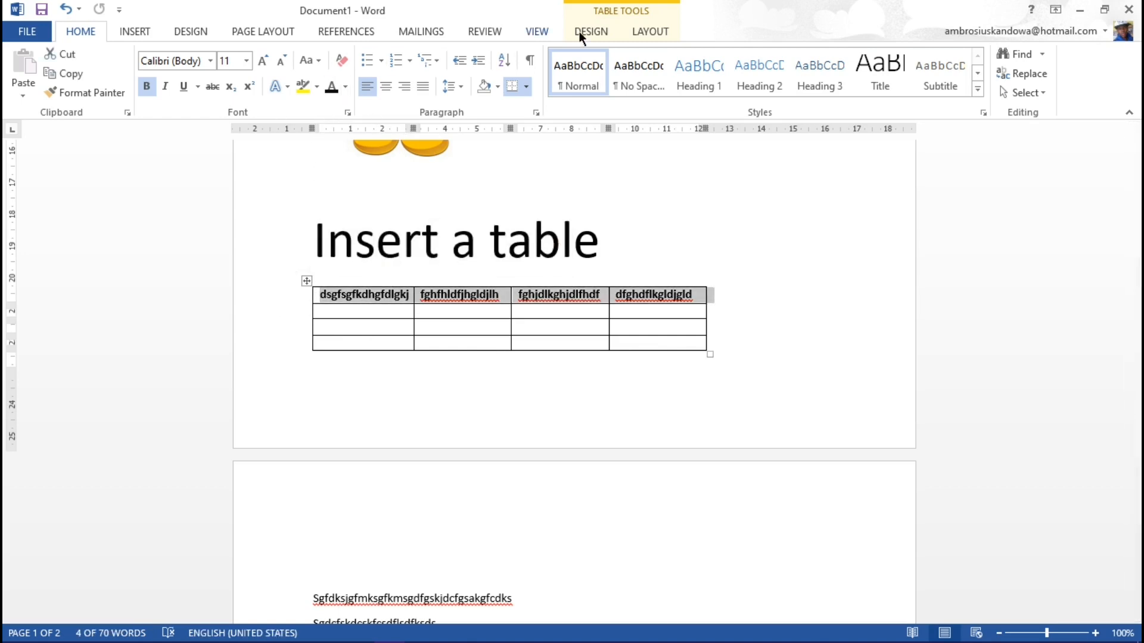
click(745, 367)
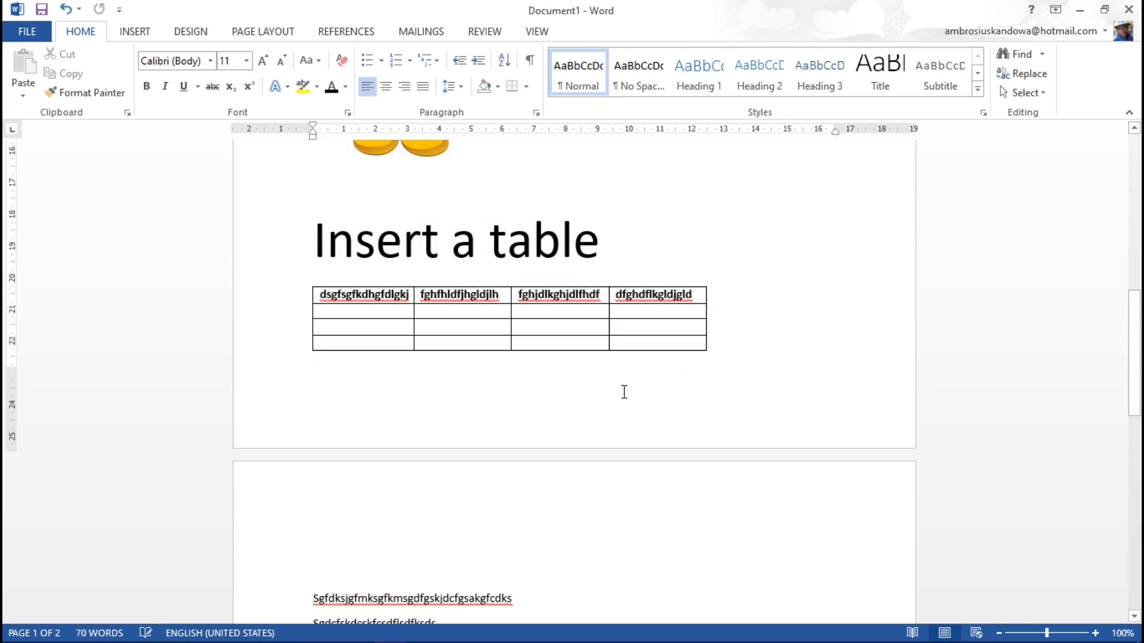
click(439, 293)
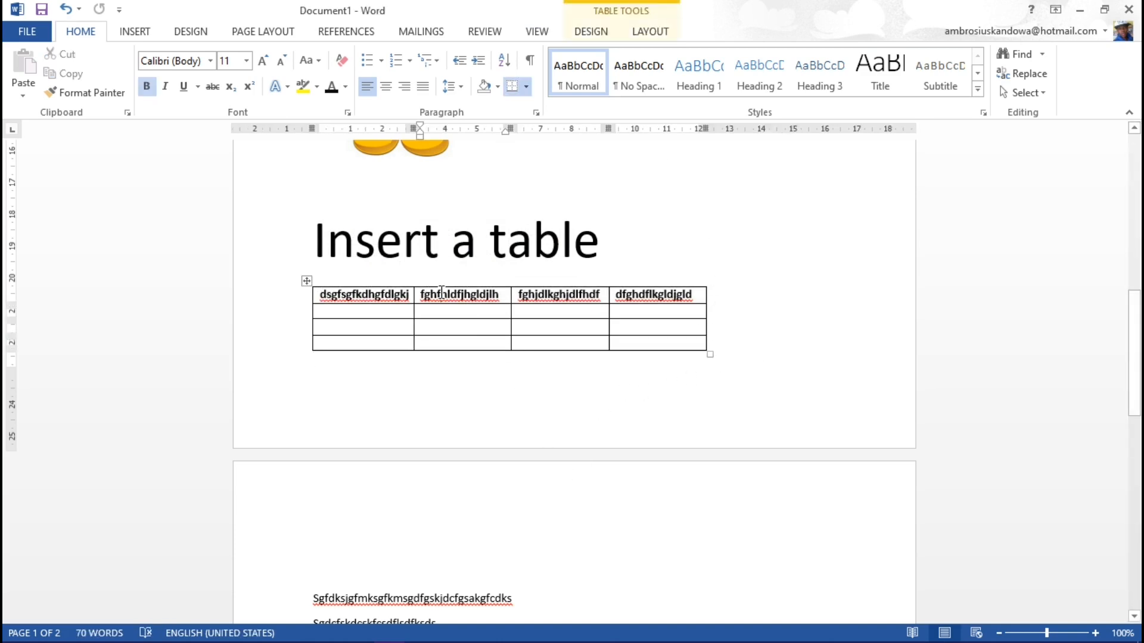
click(587, 29)
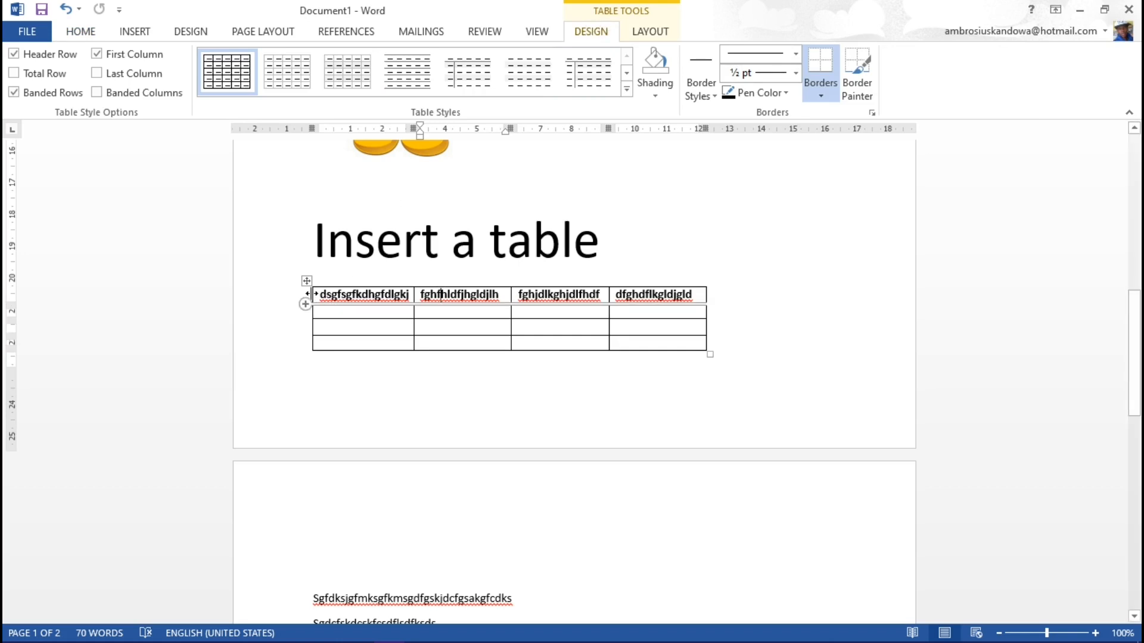
click(304, 302)
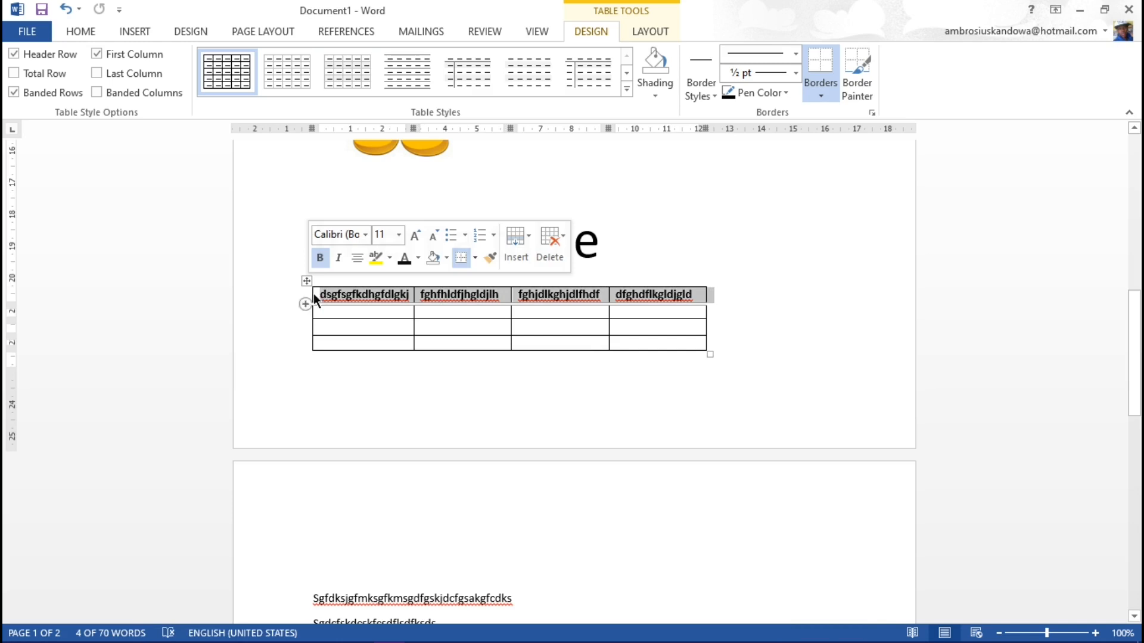
click(659, 98)
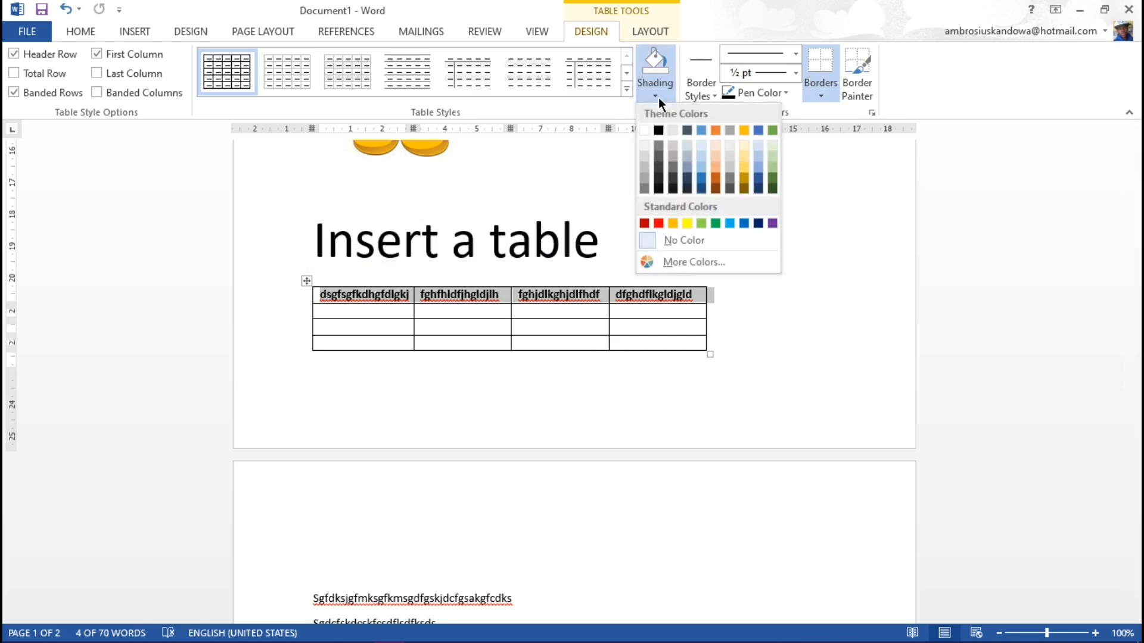
click(772, 189)
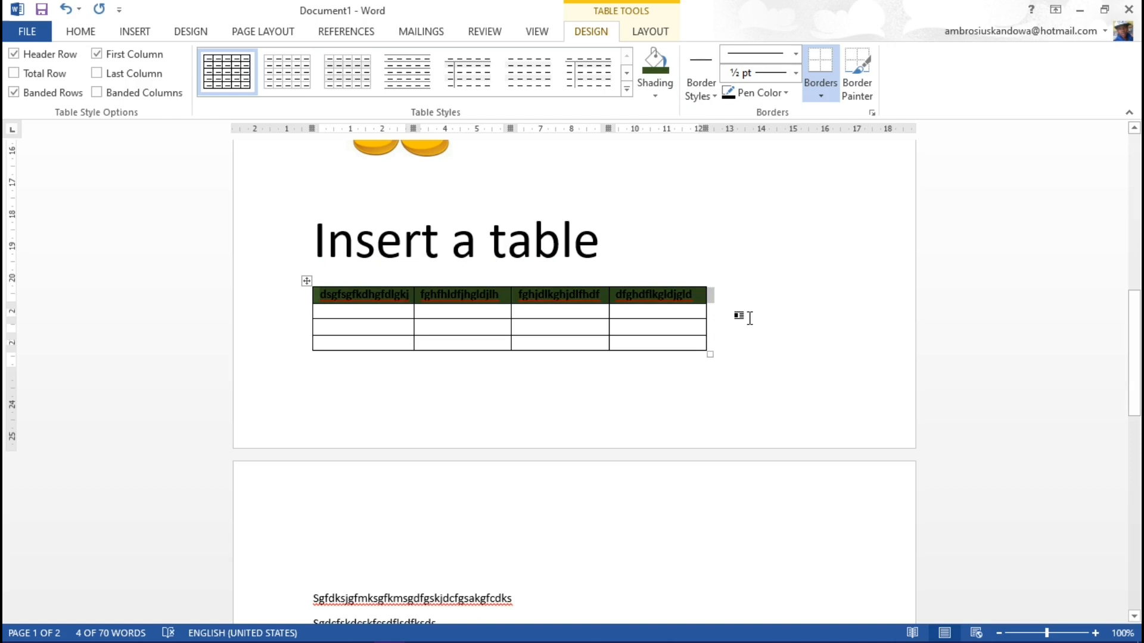
click(804, 286)
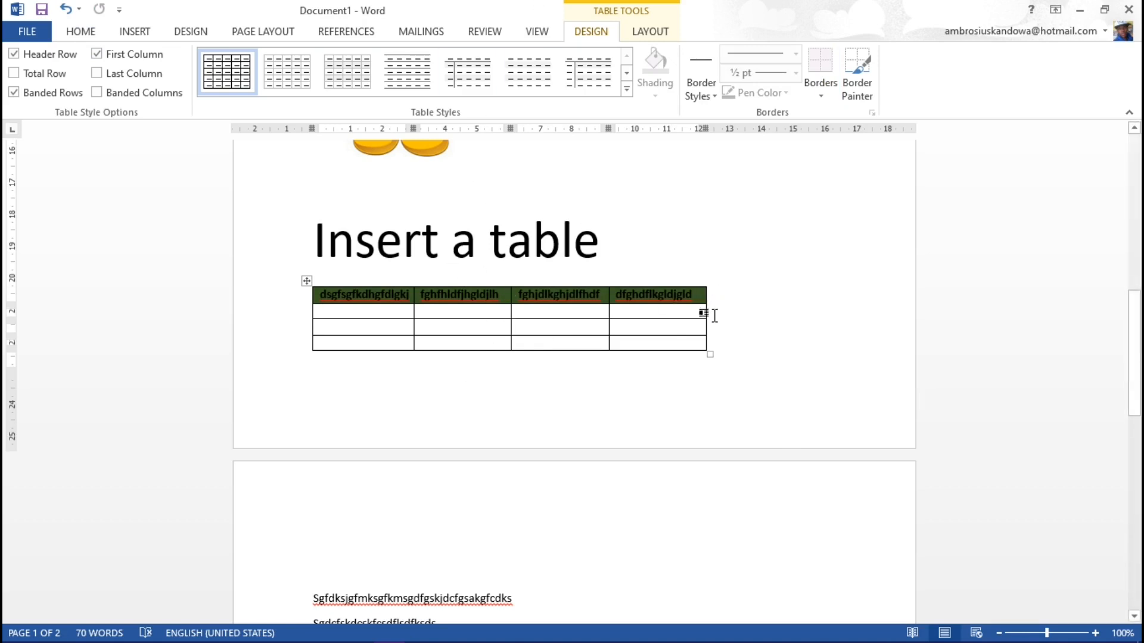
Step: Review the document from the filler text on page two up to the title on page one
scroll(572, 349, down, 5)
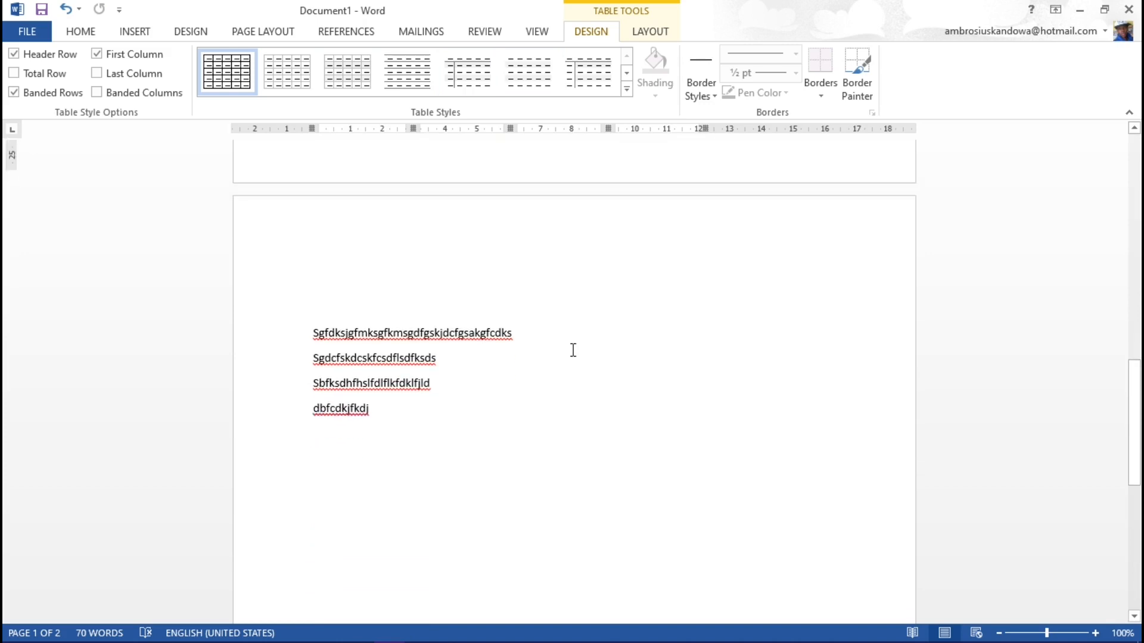
scroll(573, 350, up, 10)
scroll(573, 350, up, 7)
scroll(574, 350, down, 7)
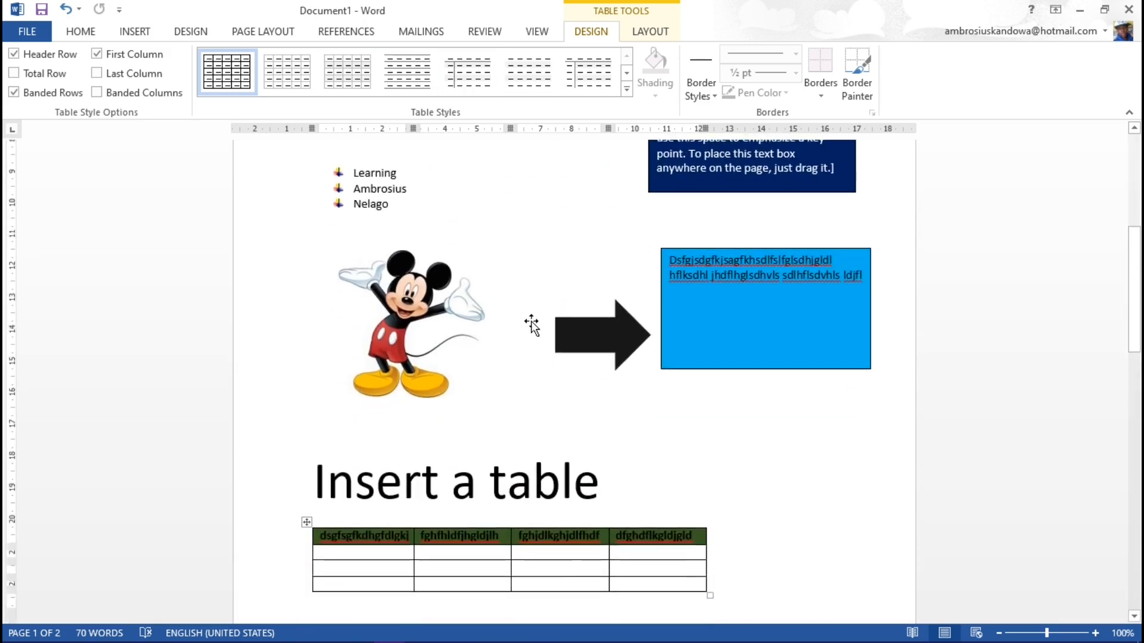
scroll(516, 346, down, 2)
scroll(500, 335, up, 6)
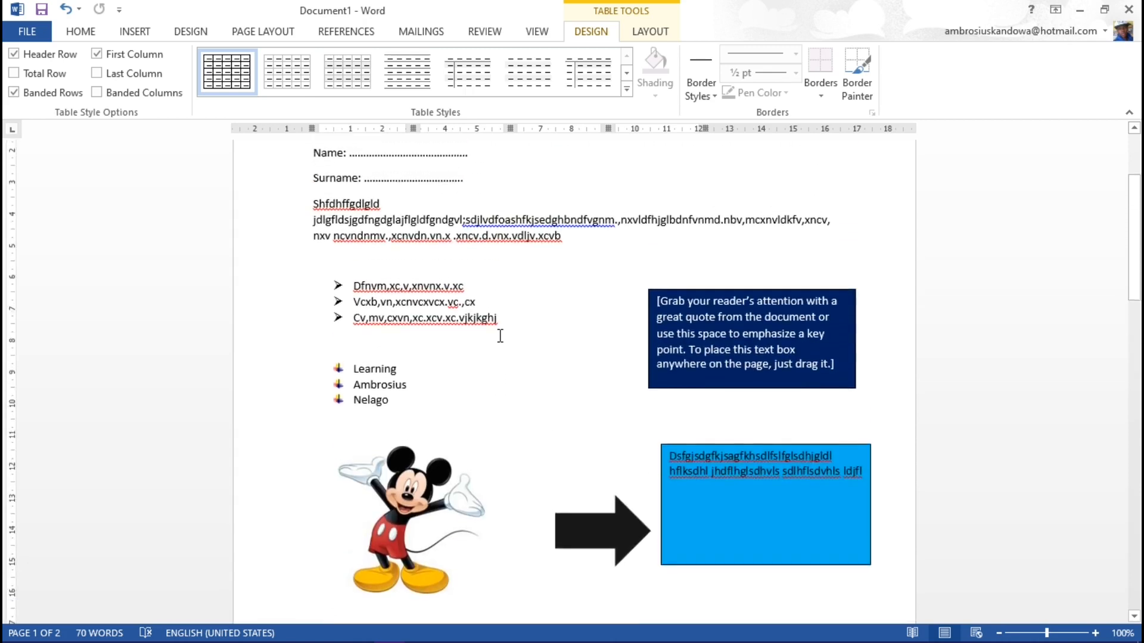
scroll(501, 336, up, 3)
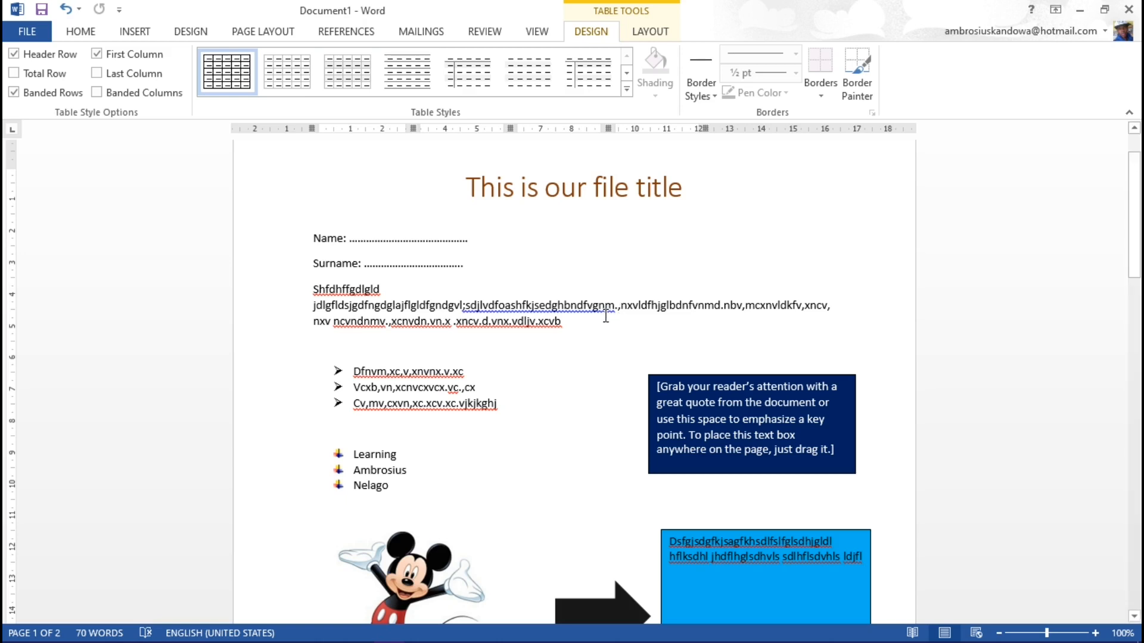
Step: Set the line spacing of the filler paragraph beginning with "Shfdhffgdlgld" to 2.0
click(569, 327)
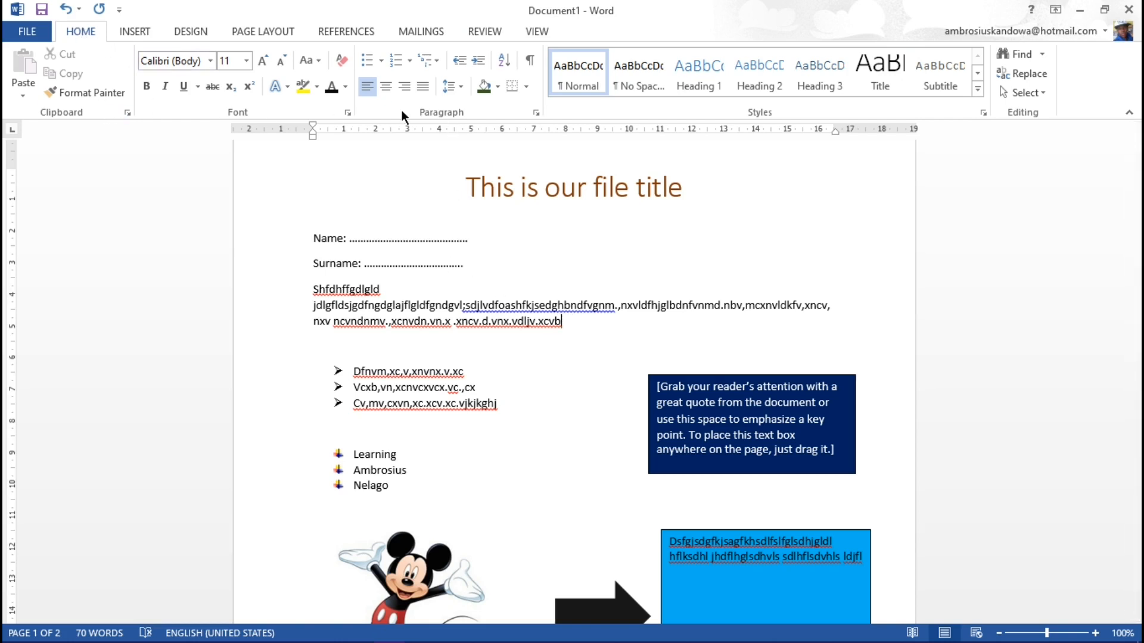
click(462, 88)
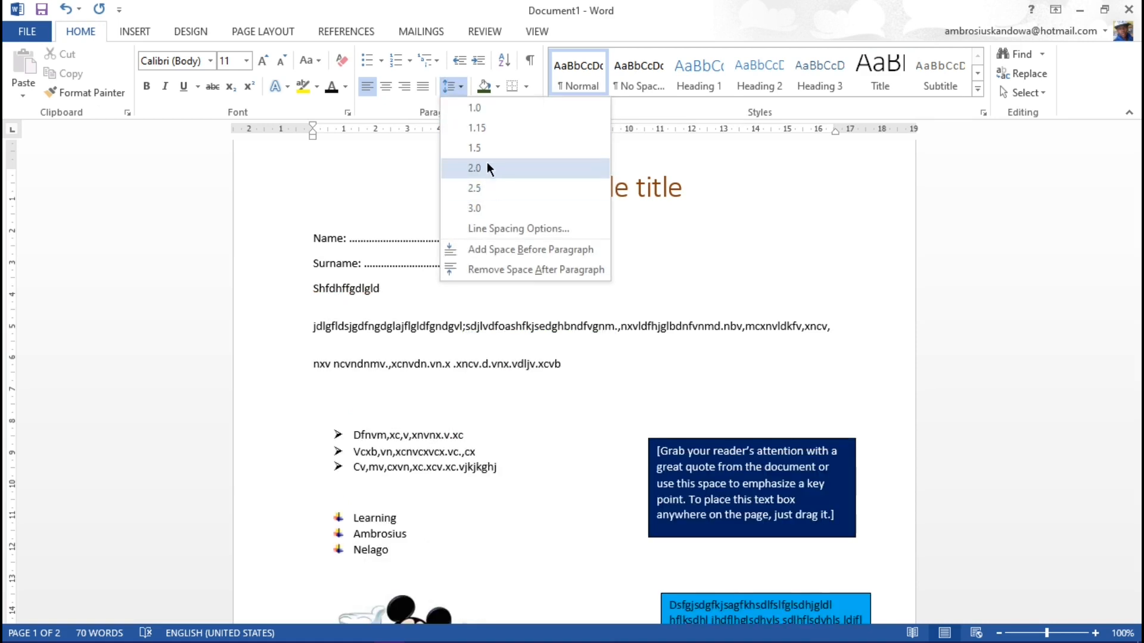
click(570, 321)
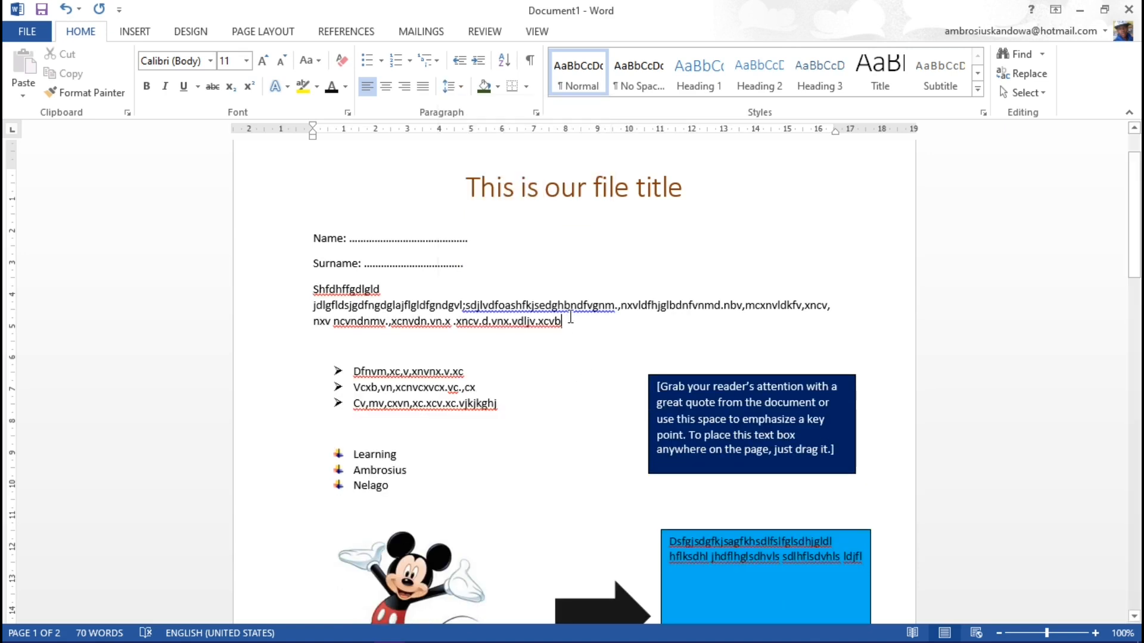
drag(570, 321, 312, 291)
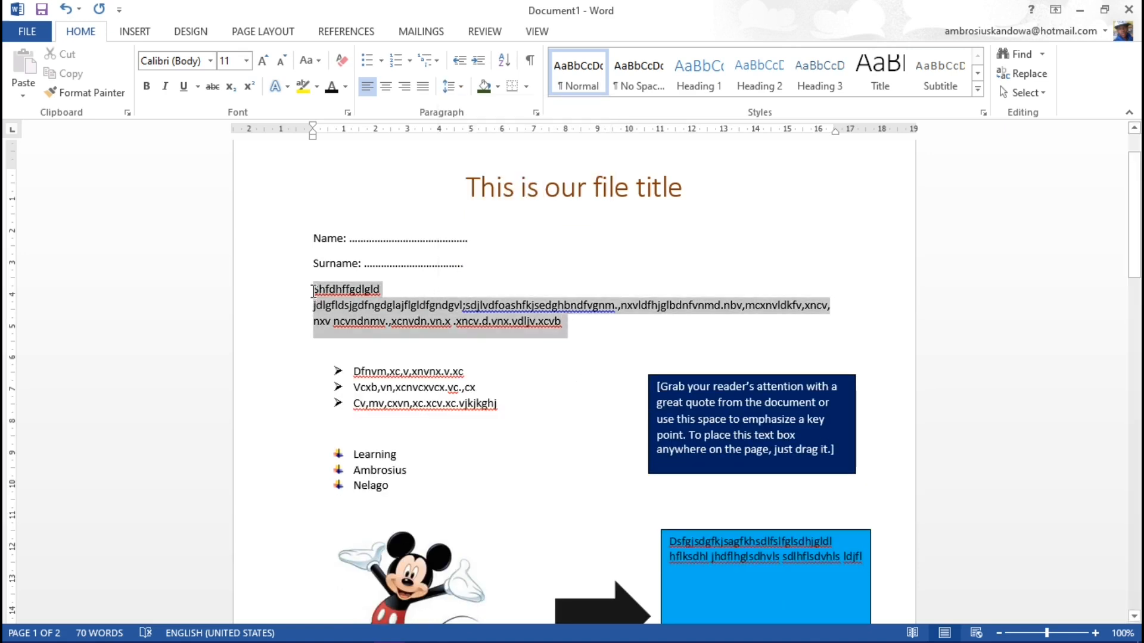
click(463, 95)
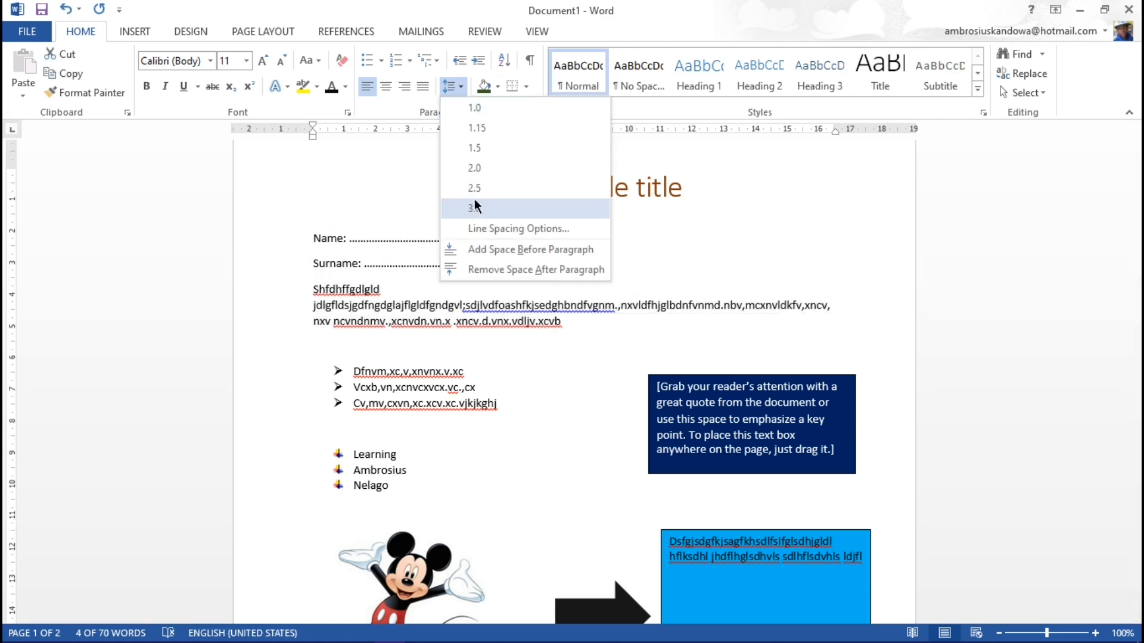
click(477, 168)
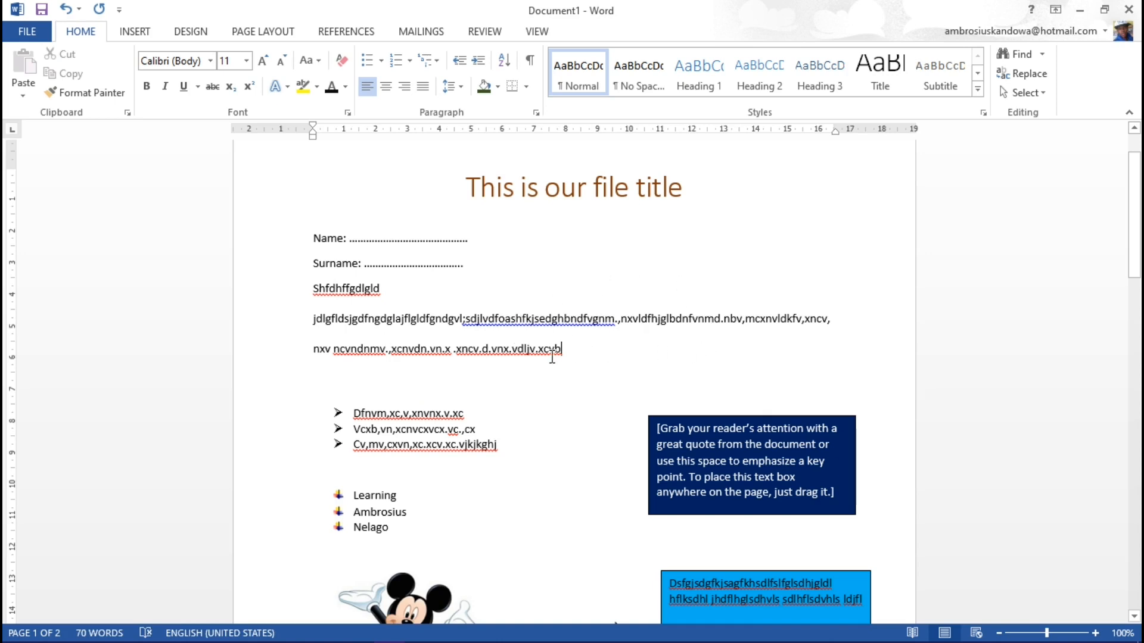
Step: Run the spelling and grammar check and examine the flagged word "Shfdhffgdlgld" below the Surname line
scroll(552, 356, up, 2)
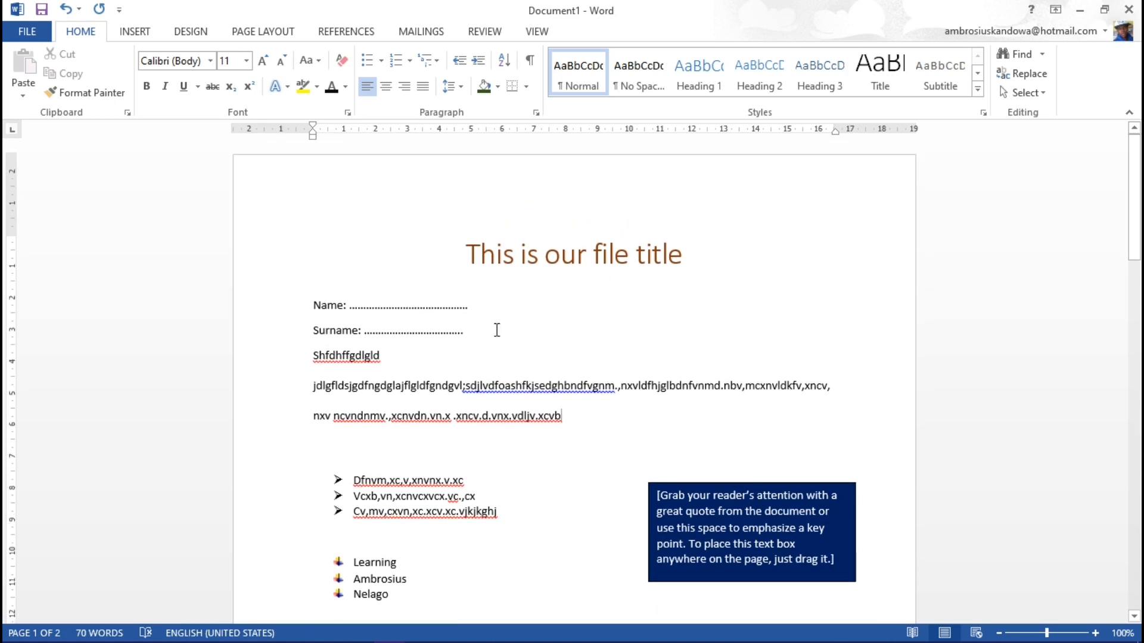
click(482, 31)
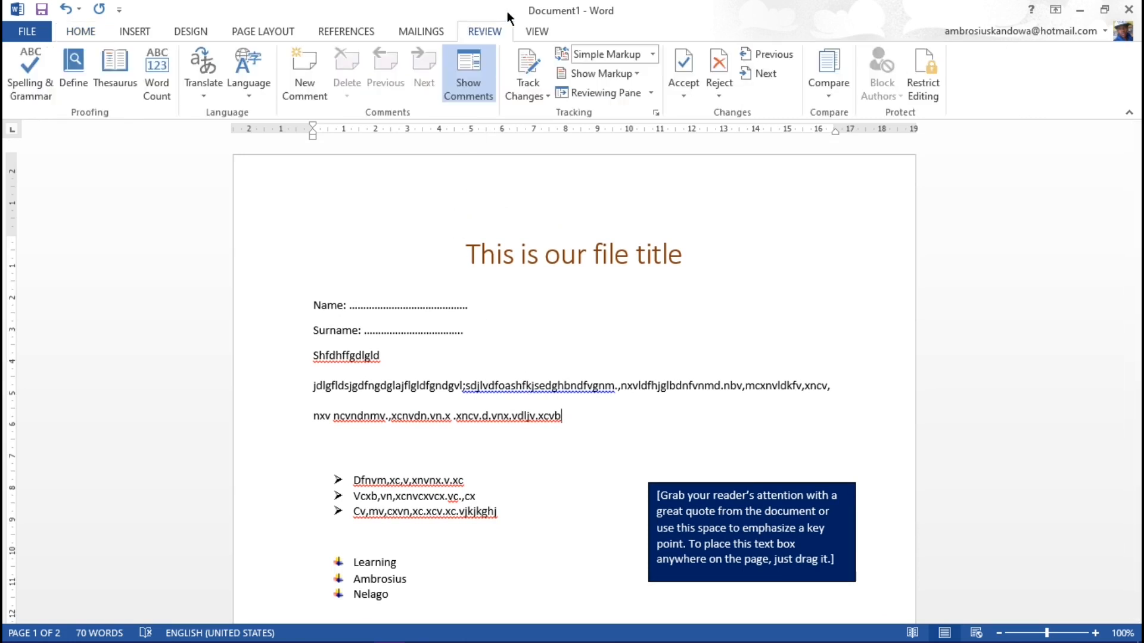
click(30, 91)
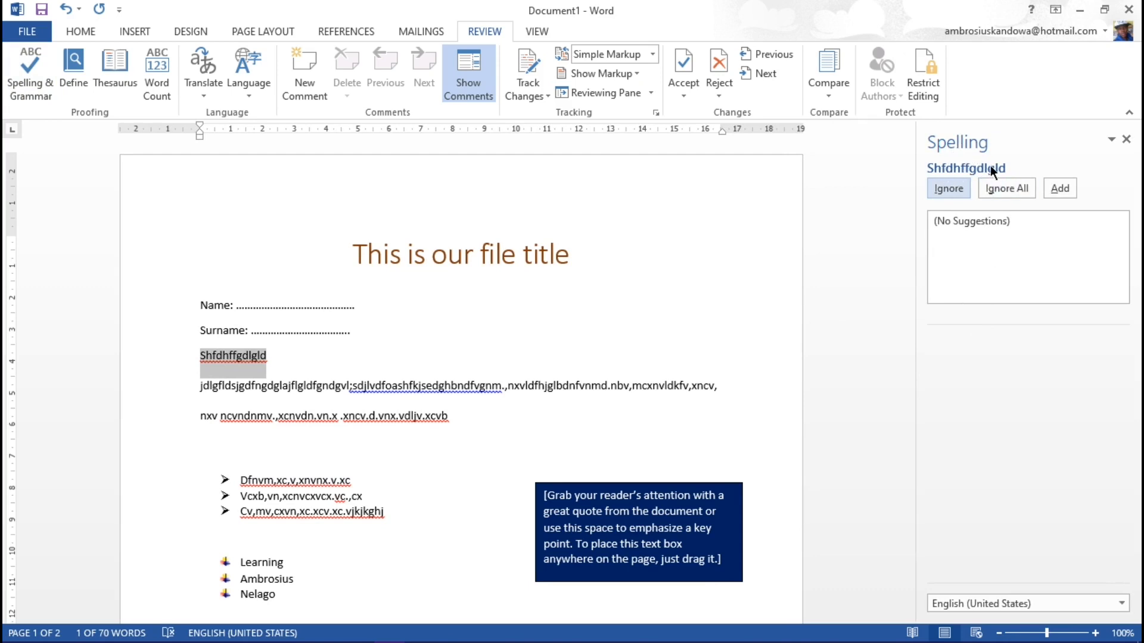
click(262, 389)
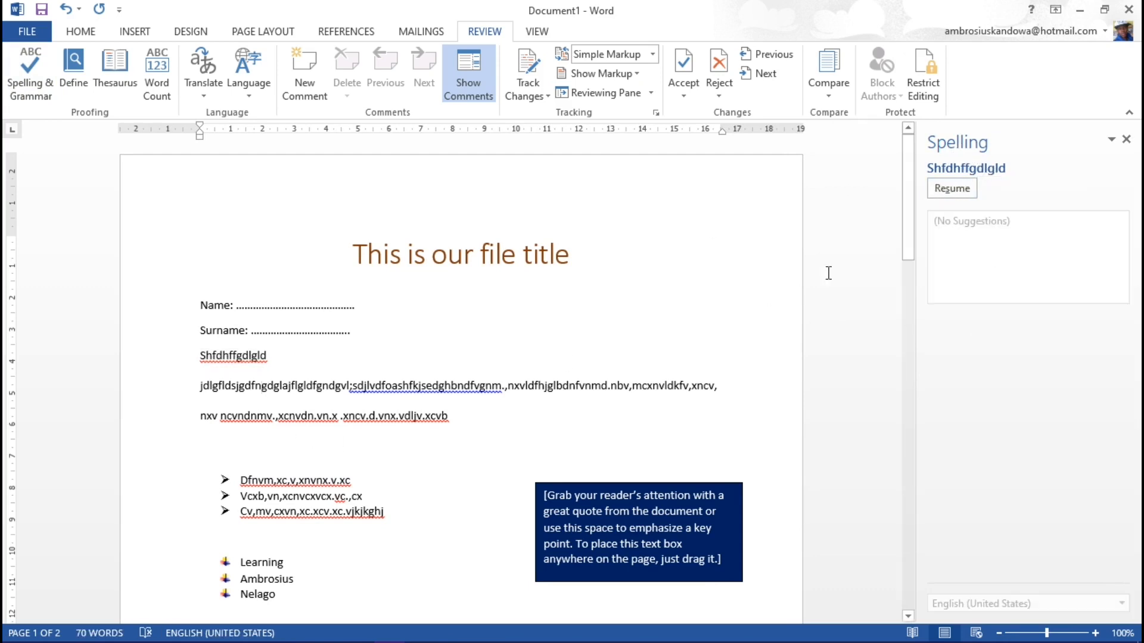
drag(277, 359, 201, 375)
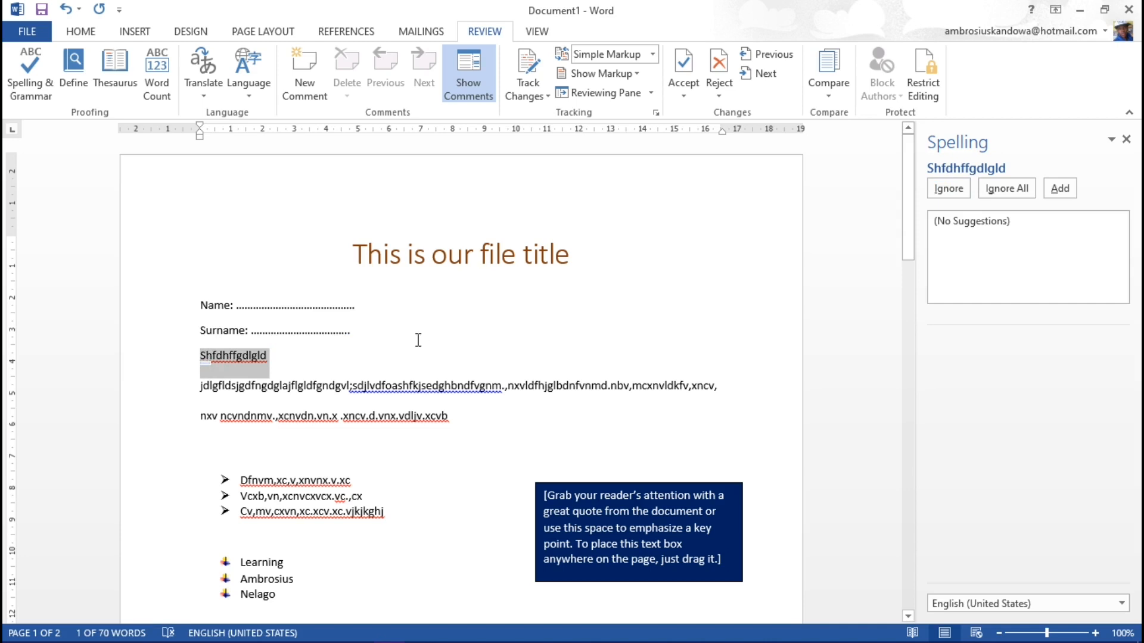
click(373, 348)
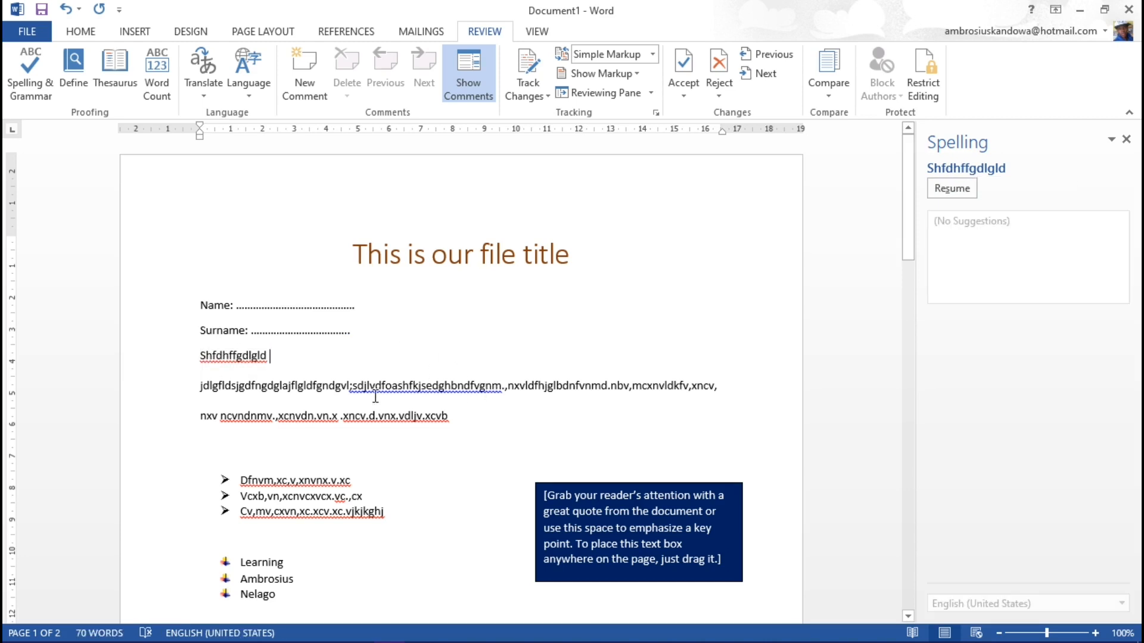
Step: Examine the document's word count statistics, covering pages, words, characters, paragraphs and lines
scroll(367, 476, down, 3)
scroll(368, 466, up, 3)
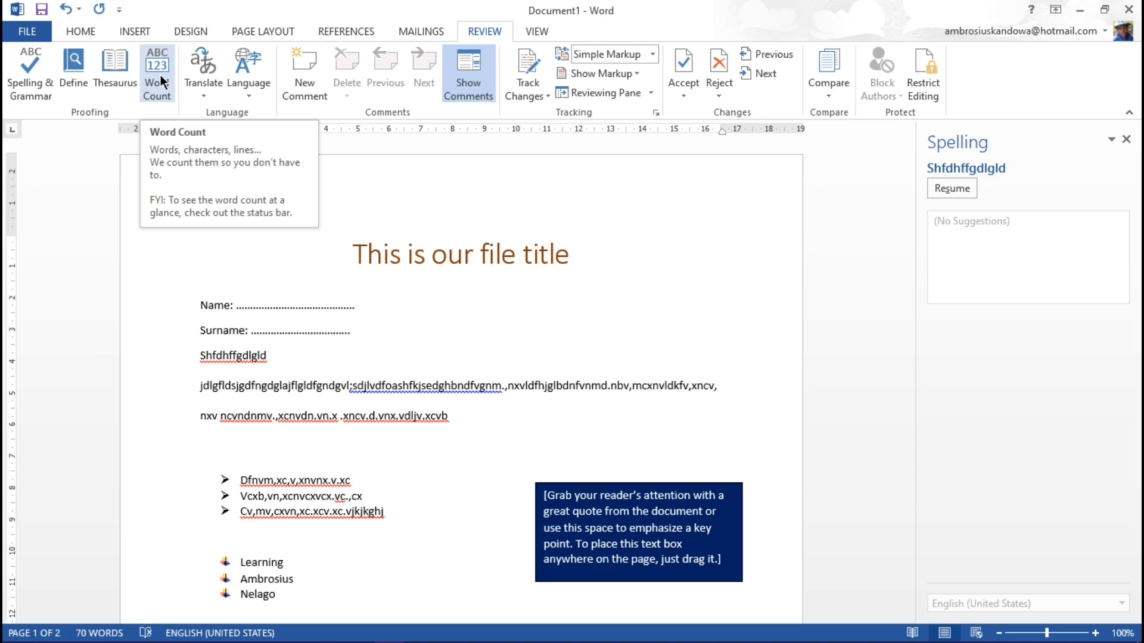
click(160, 74)
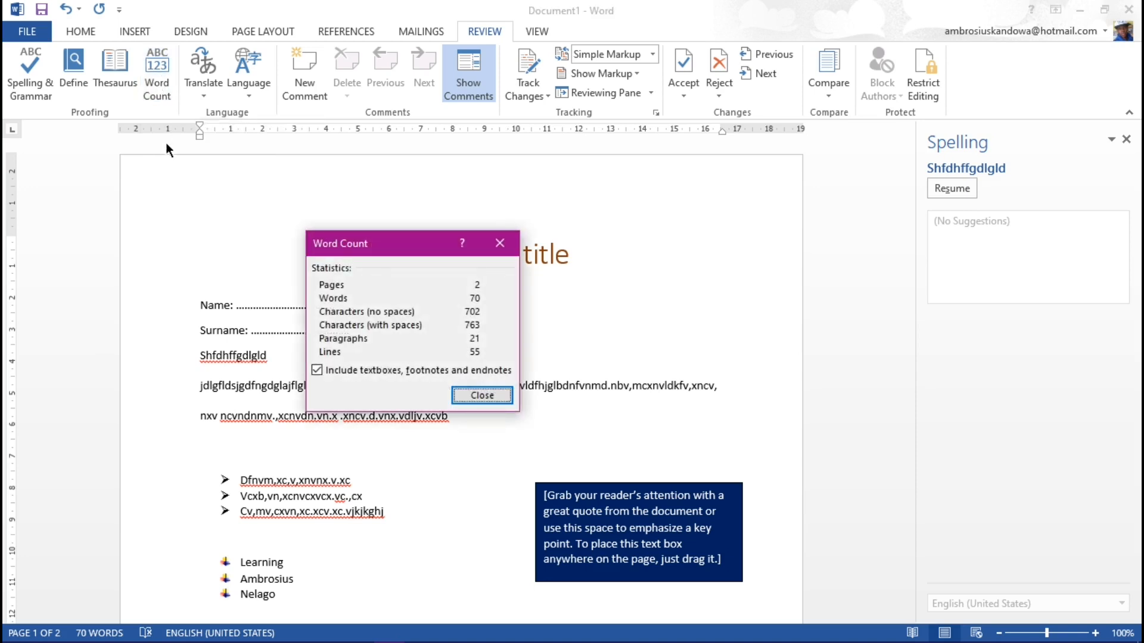
drag(409, 246, 437, 321)
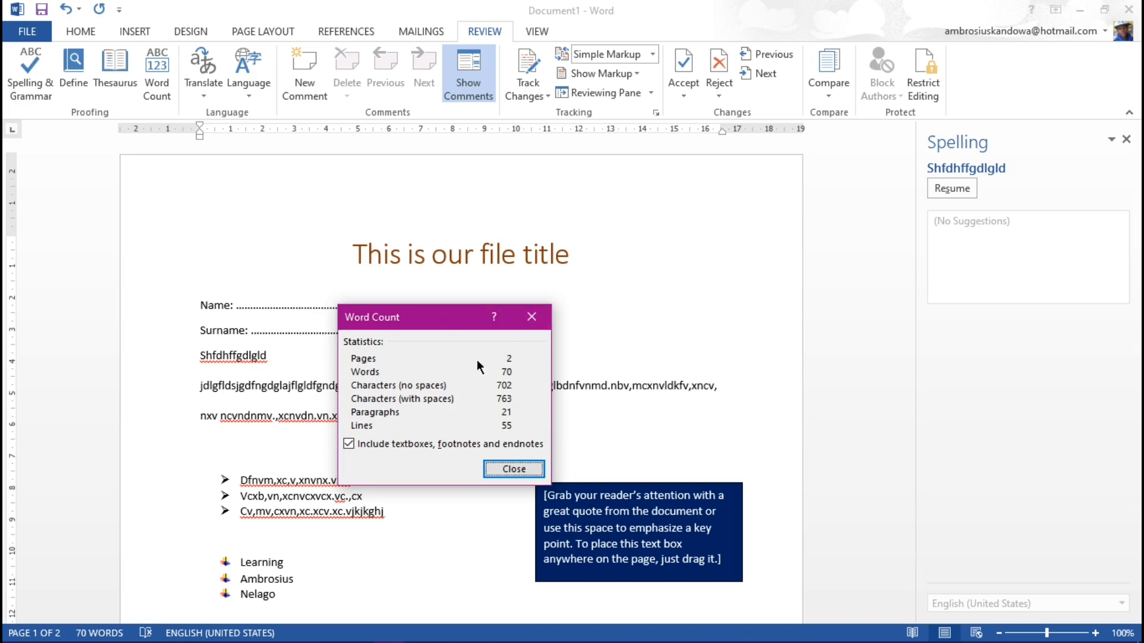
click(513, 470)
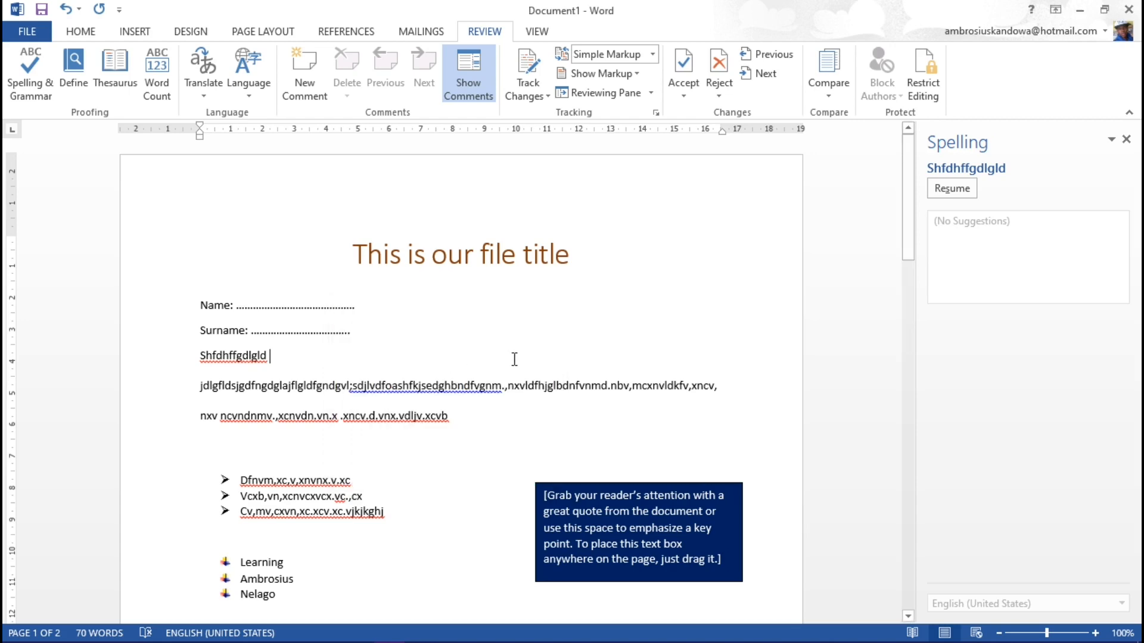
Step: Move the light blue text box beside the black arrow slightly down and to the right, and deselect it
scroll(514, 359, down, 1)
scroll(441, 389, down, 5)
scroll(439, 389, down, 6)
scroll(439, 388, up, 4)
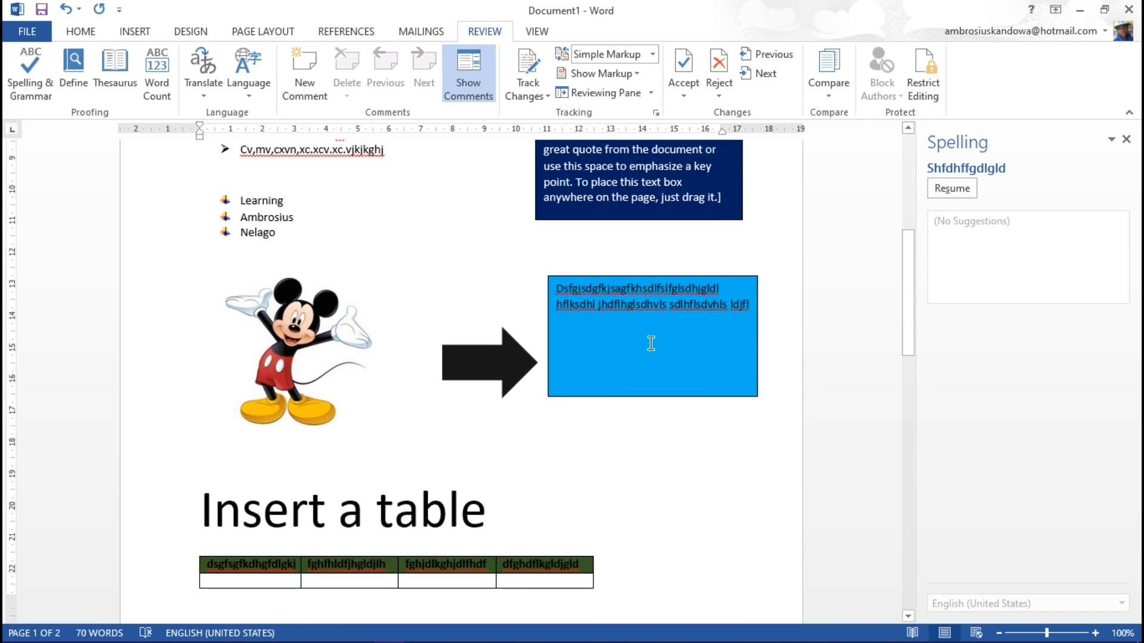
click(651, 344)
drag(631, 291, 635, 317)
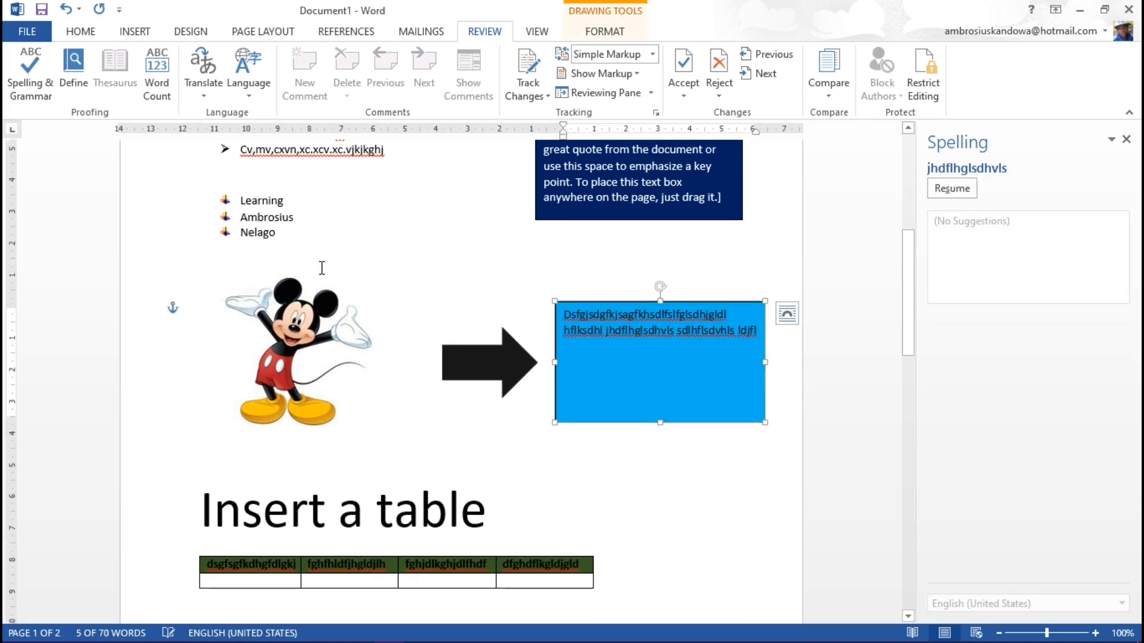
click(333, 218)
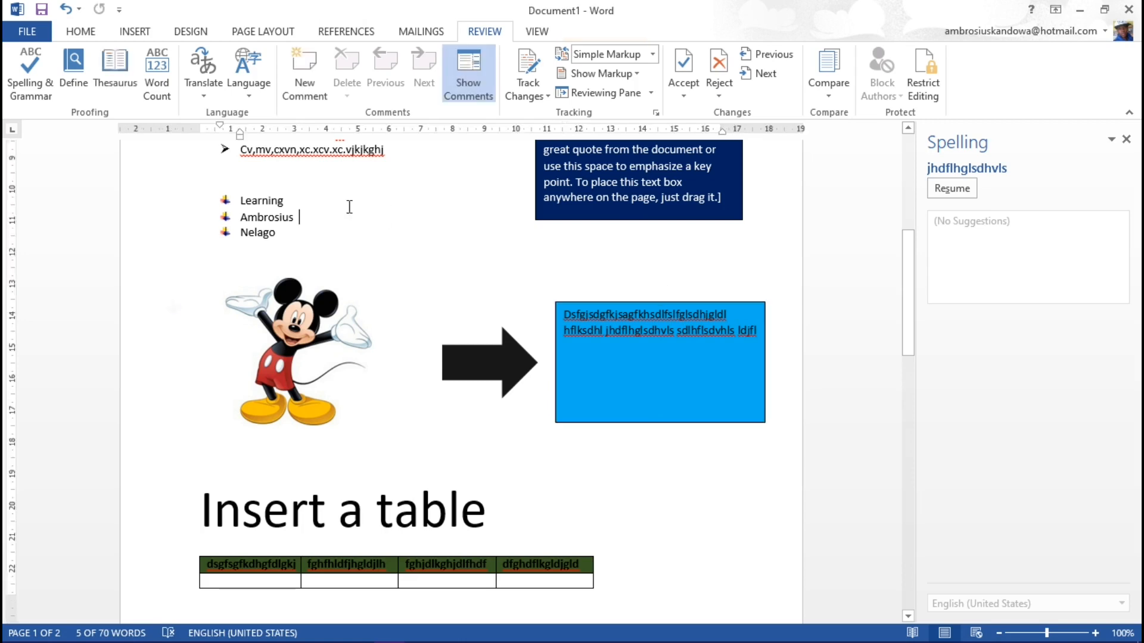
Step: Save the document to the computer's Desktop folder as "This is our file title" in Word Document format
click(25, 34)
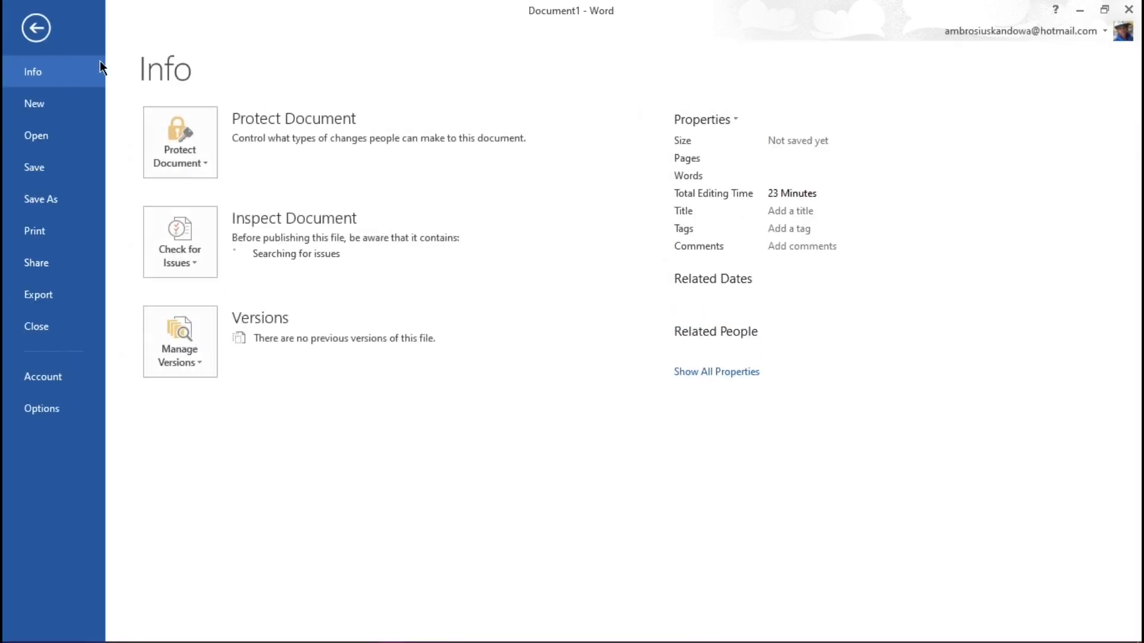
click(50, 201)
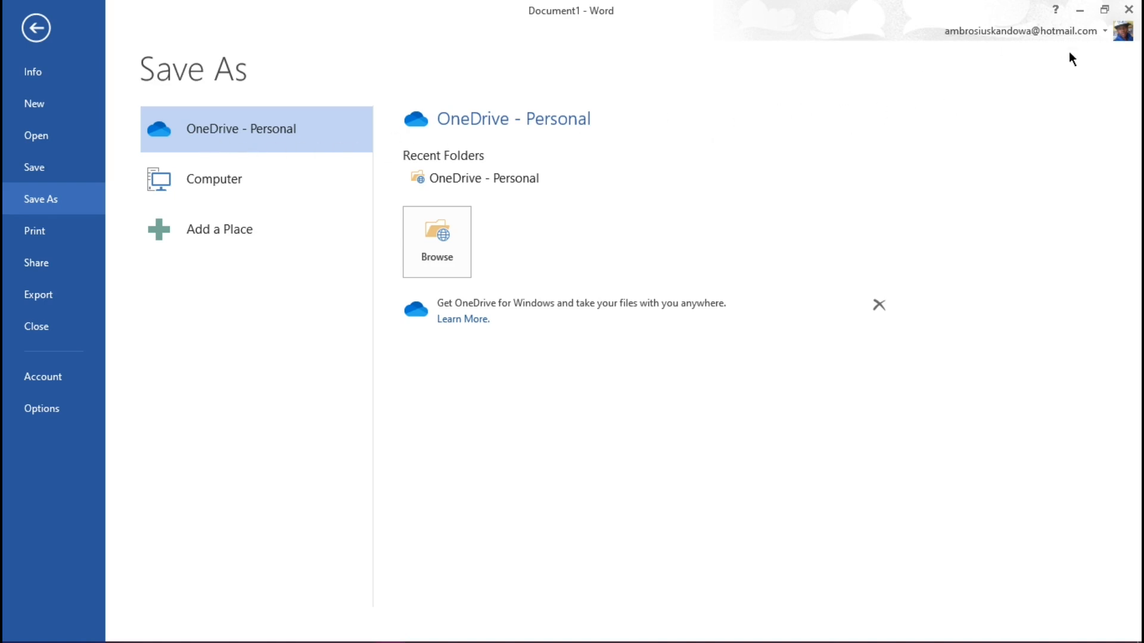
click(220, 186)
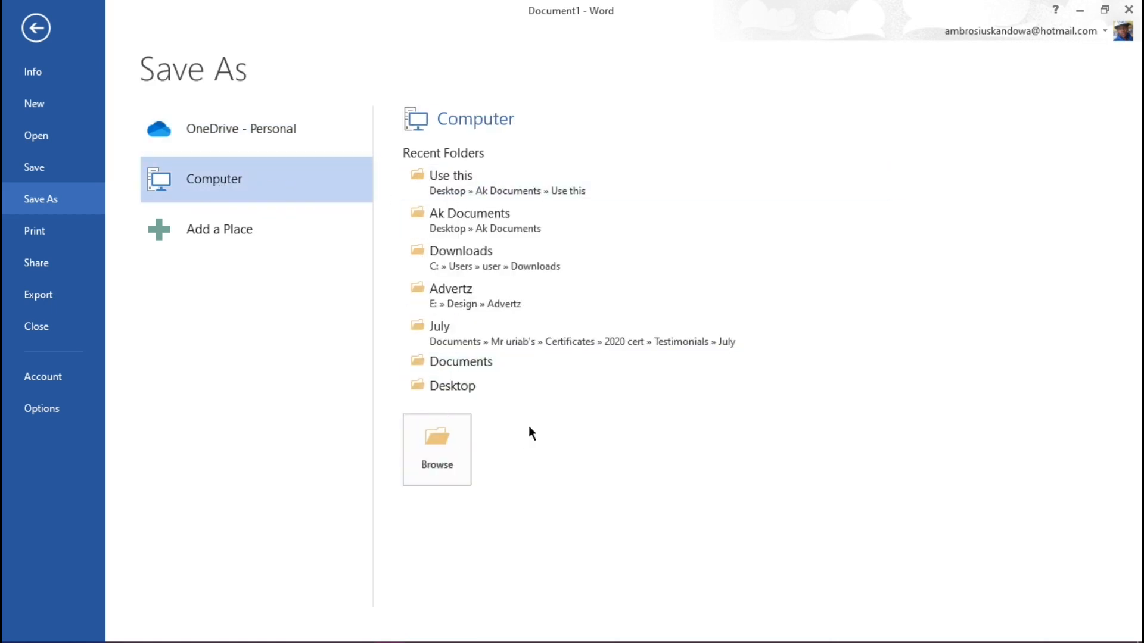
click(439, 387)
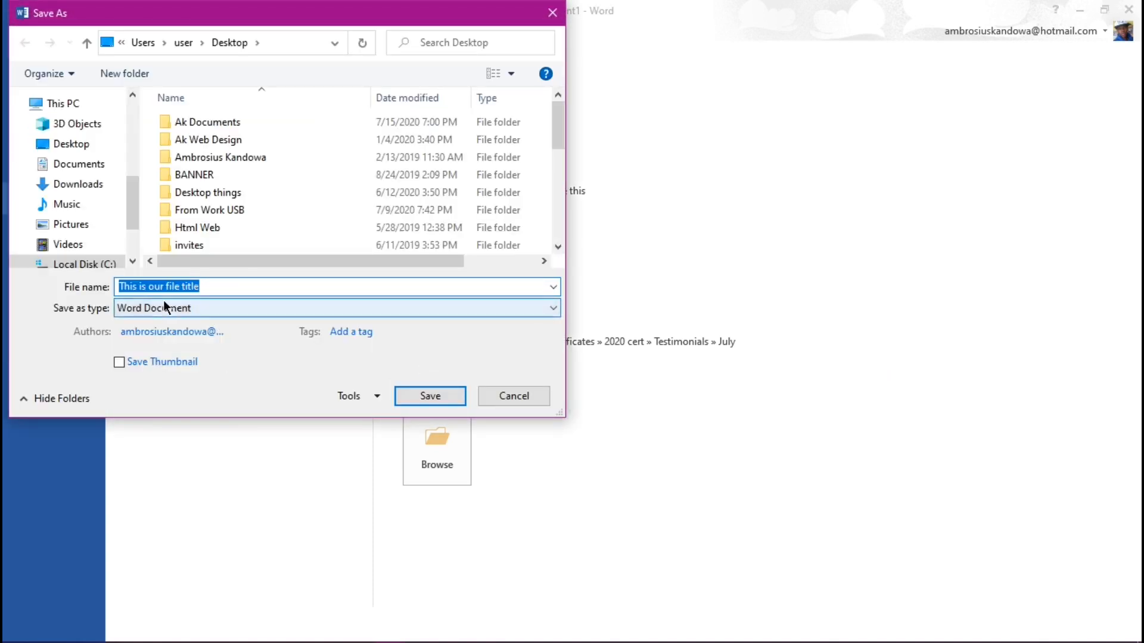
click(205, 288)
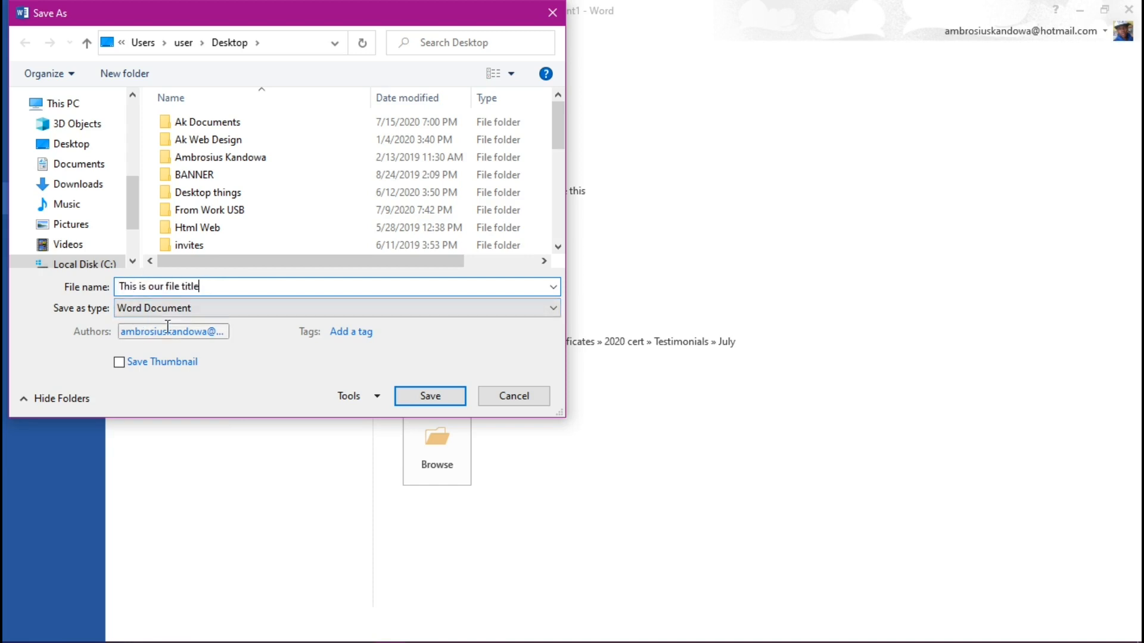
click(159, 310)
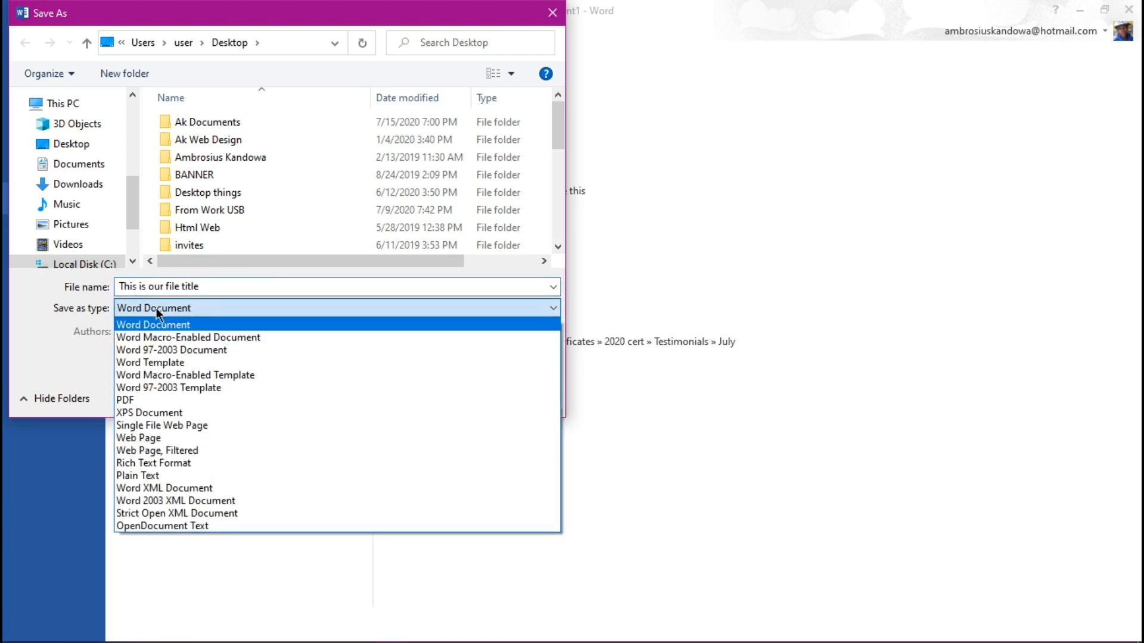
click(139, 400)
click(208, 308)
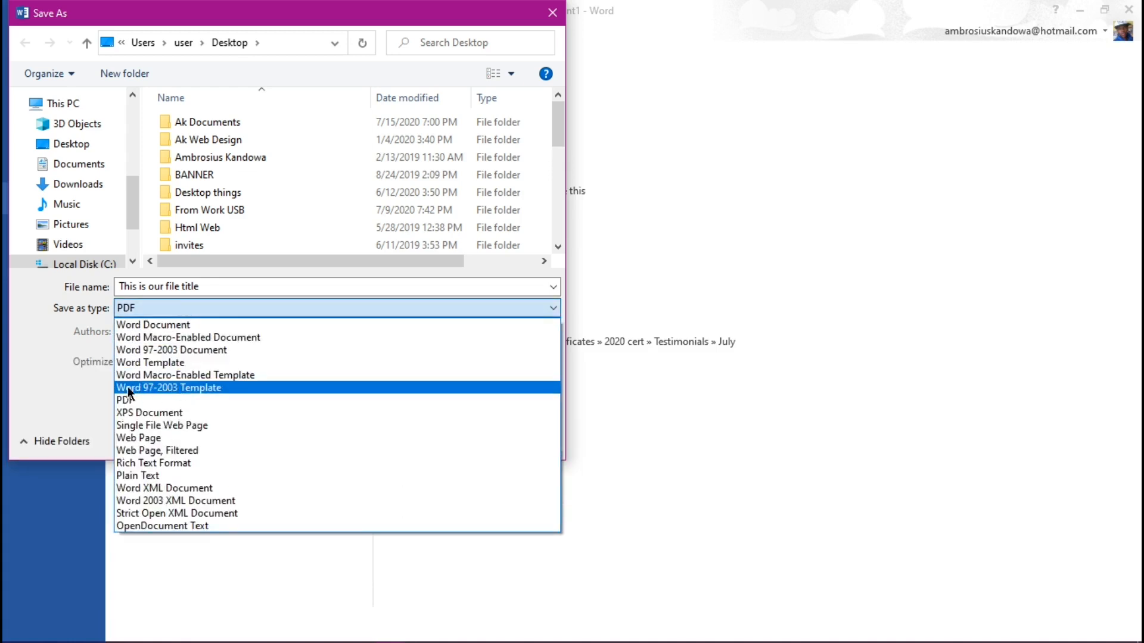
click(153, 327)
click(425, 399)
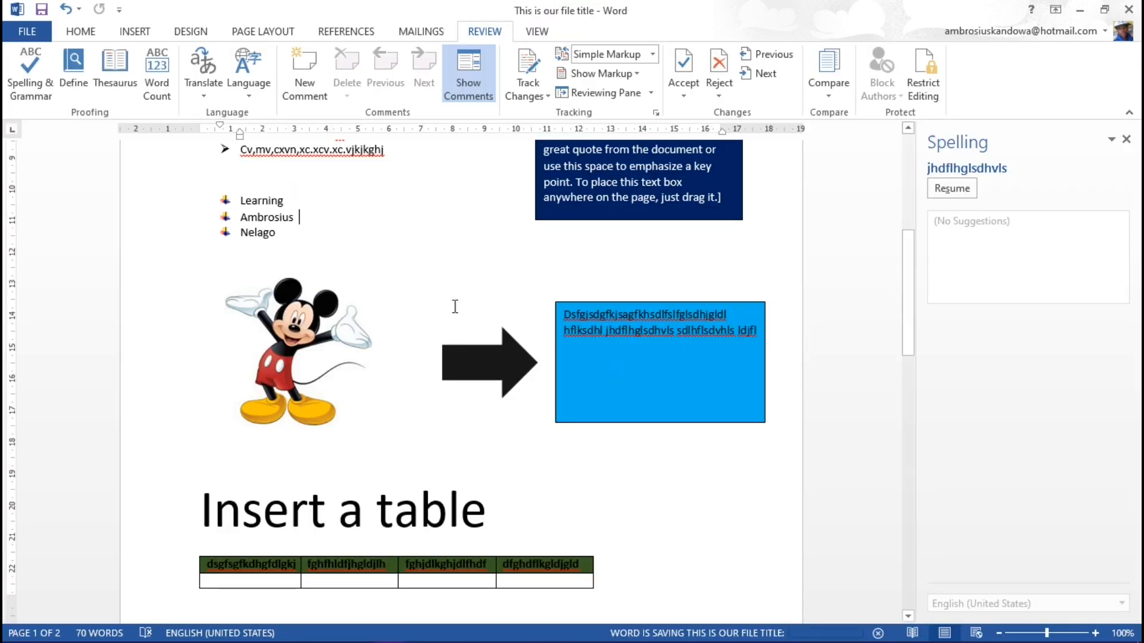
Step: Switch to the desktop, move the "This is our file title" Word file to the open area above the logo, and return to Word
click(1079, 10)
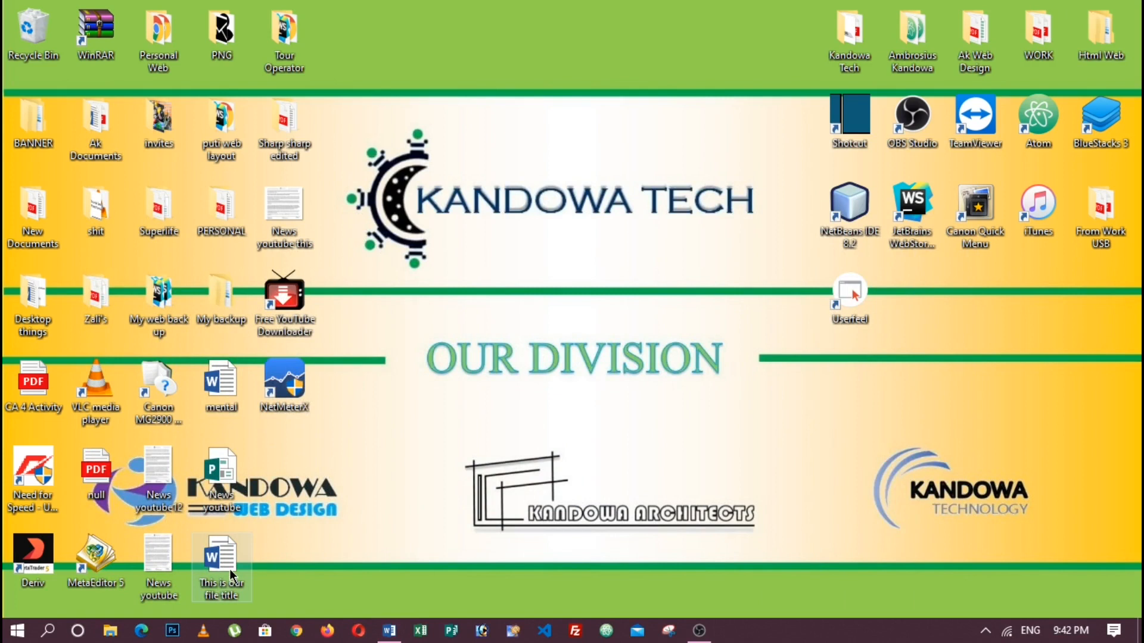
drag(220, 564, 572, 139)
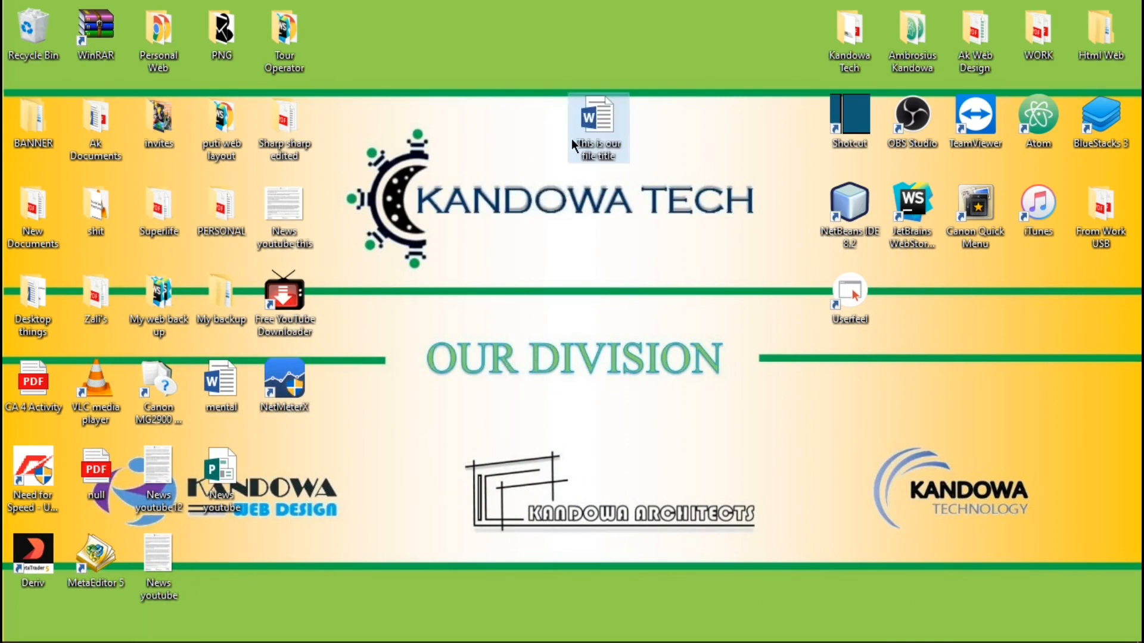
mouse_move(495, 630)
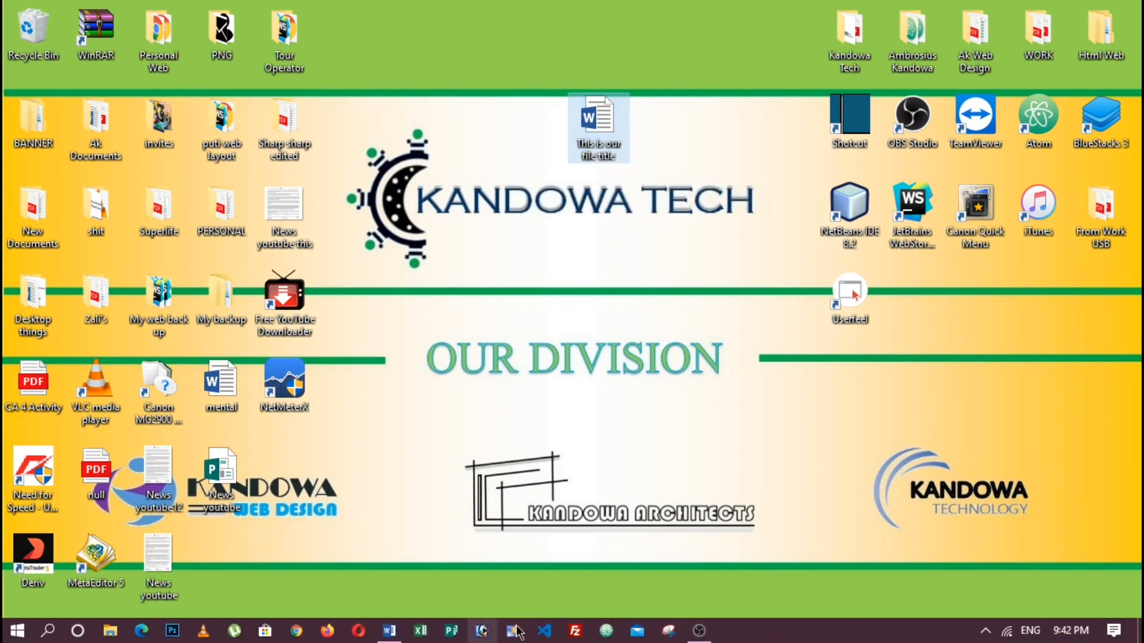
click(389, 630)
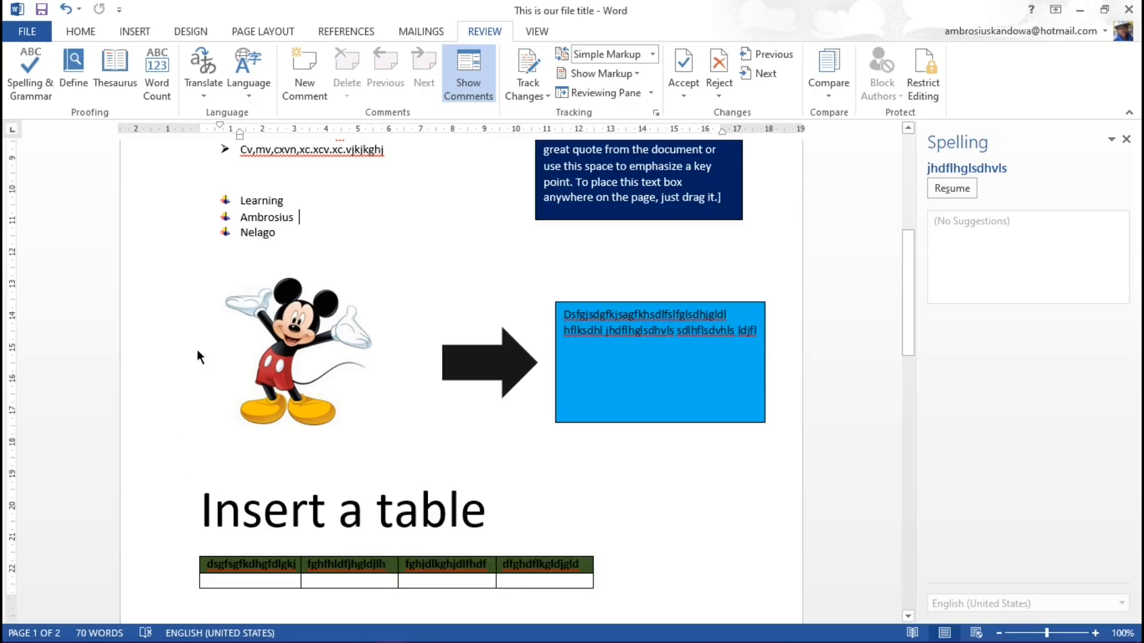
Step: Preview both pages of the document and look over its print settings
click(31, 33)
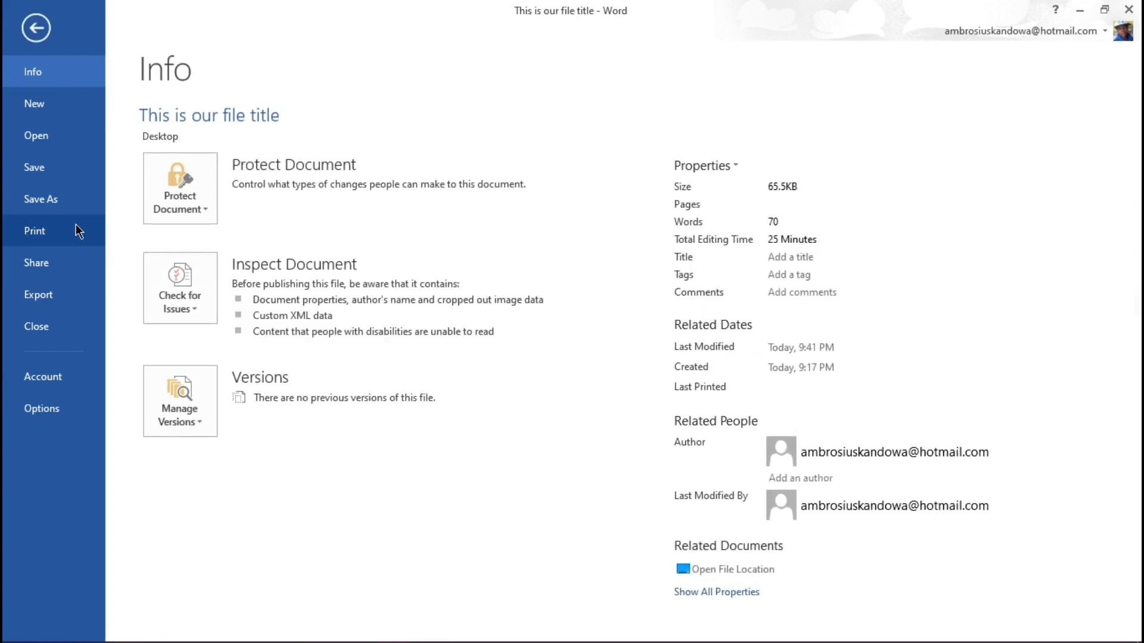
click(27, 232)
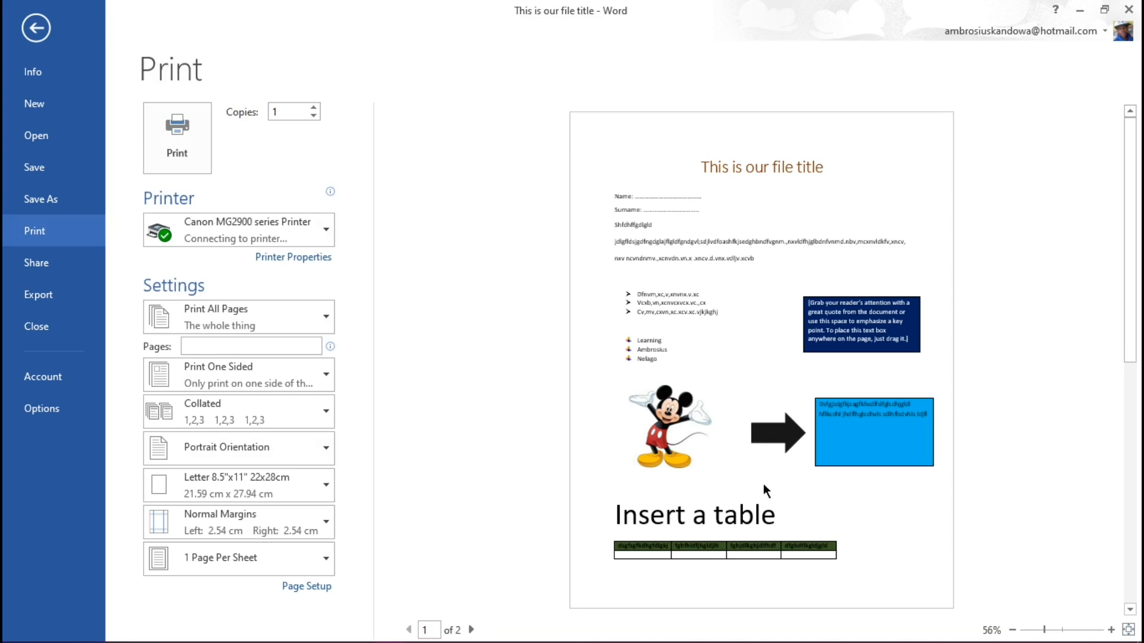
click(471, 630)
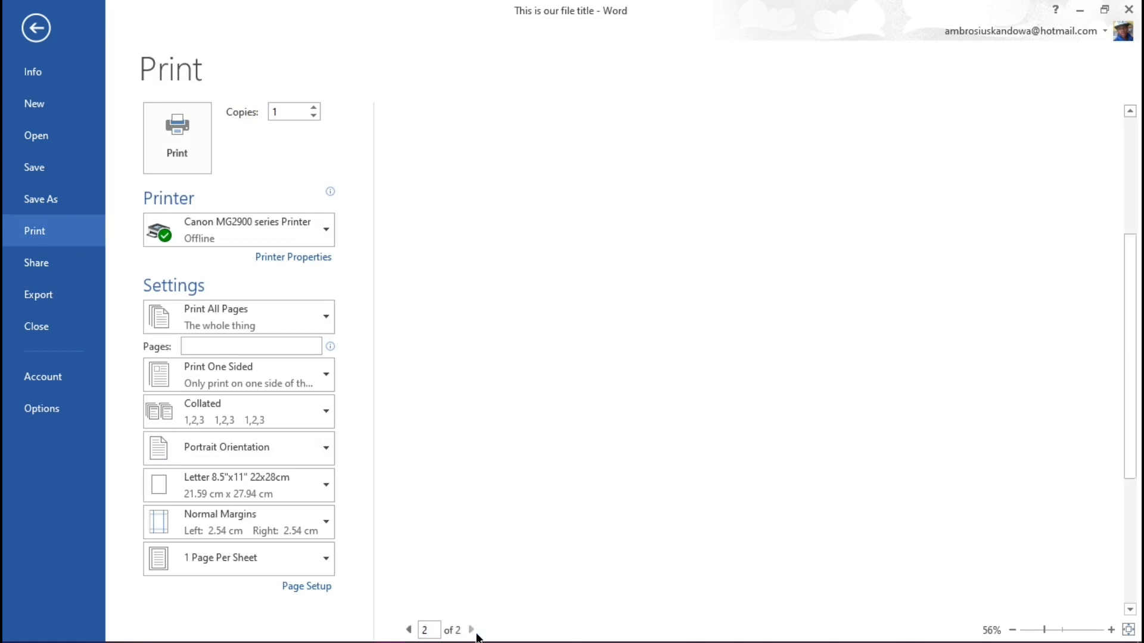
click(409, 630)
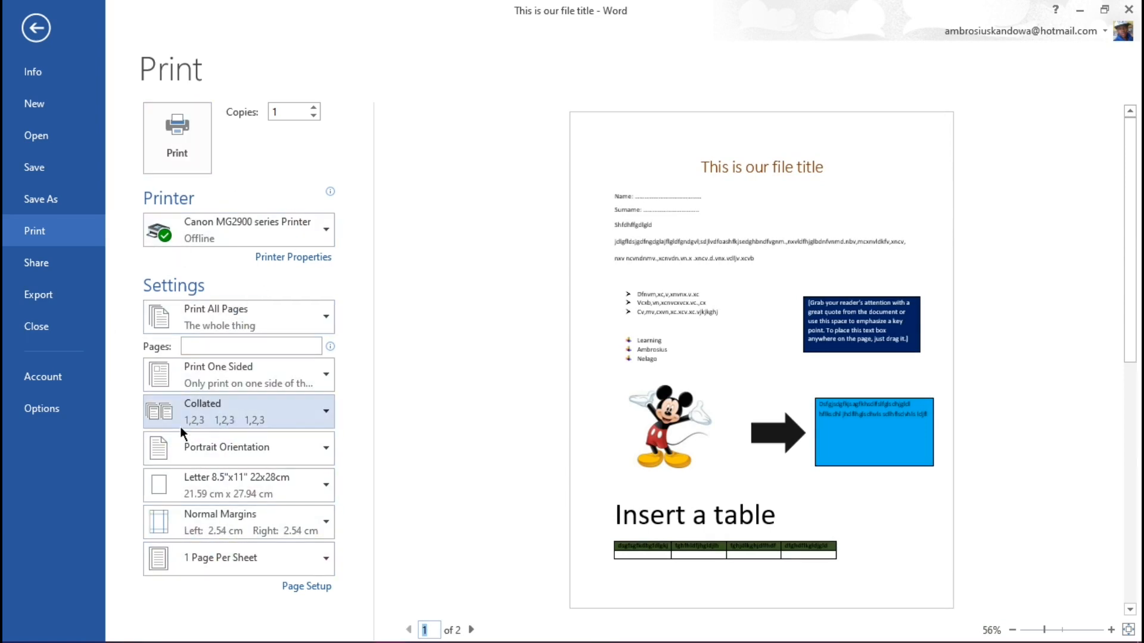
Step: Export the document to the Desktop as a PDF named "This is our file title"
click(41, 300)
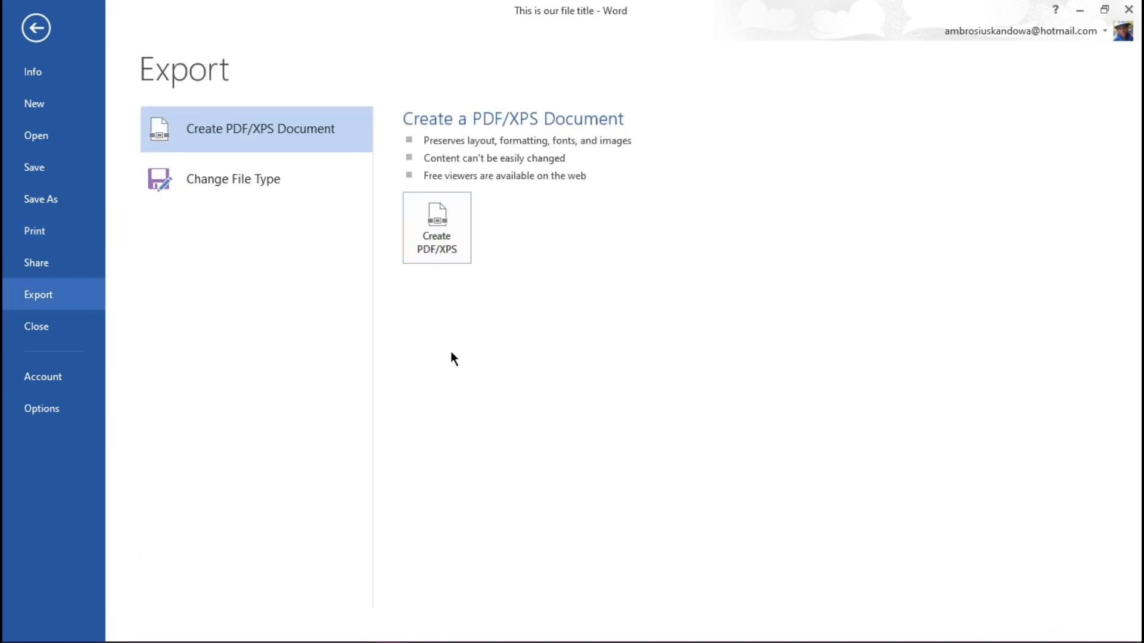
click(436, 241)
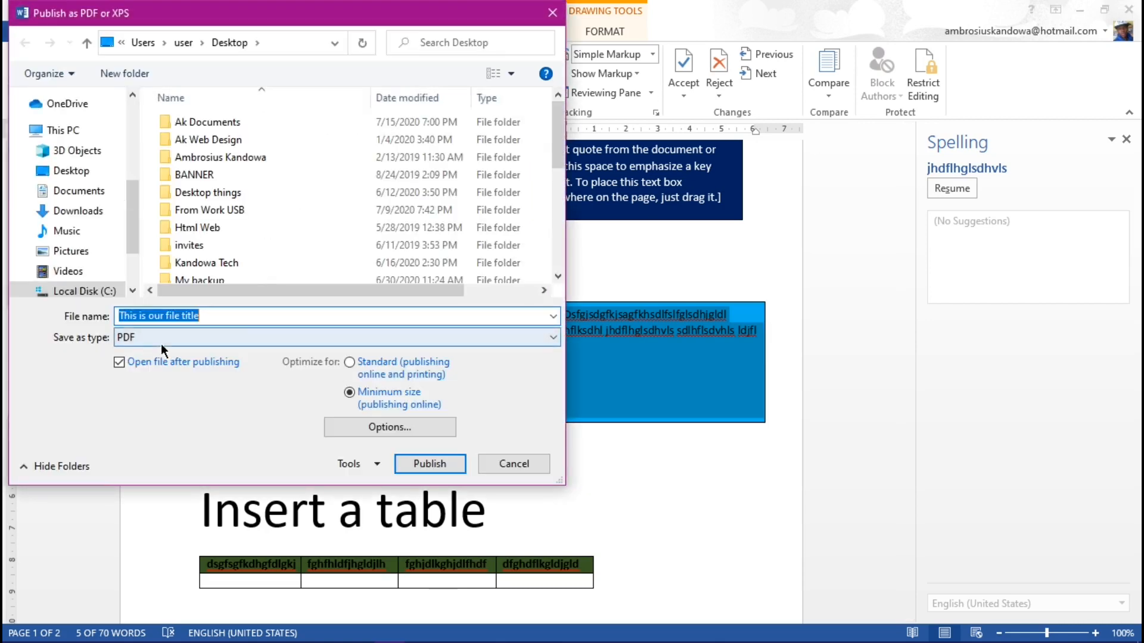
click(435, 465)
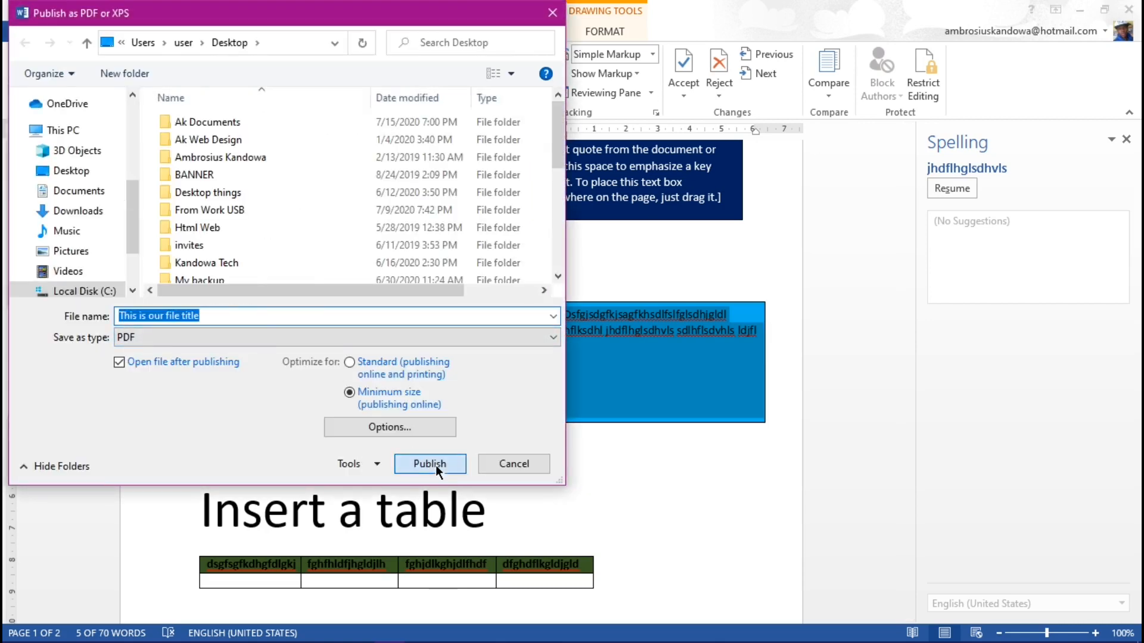
Step: Place the exported PDF beside the Word file on the desktop, try opening it, and return to Word
click(1079, 9)
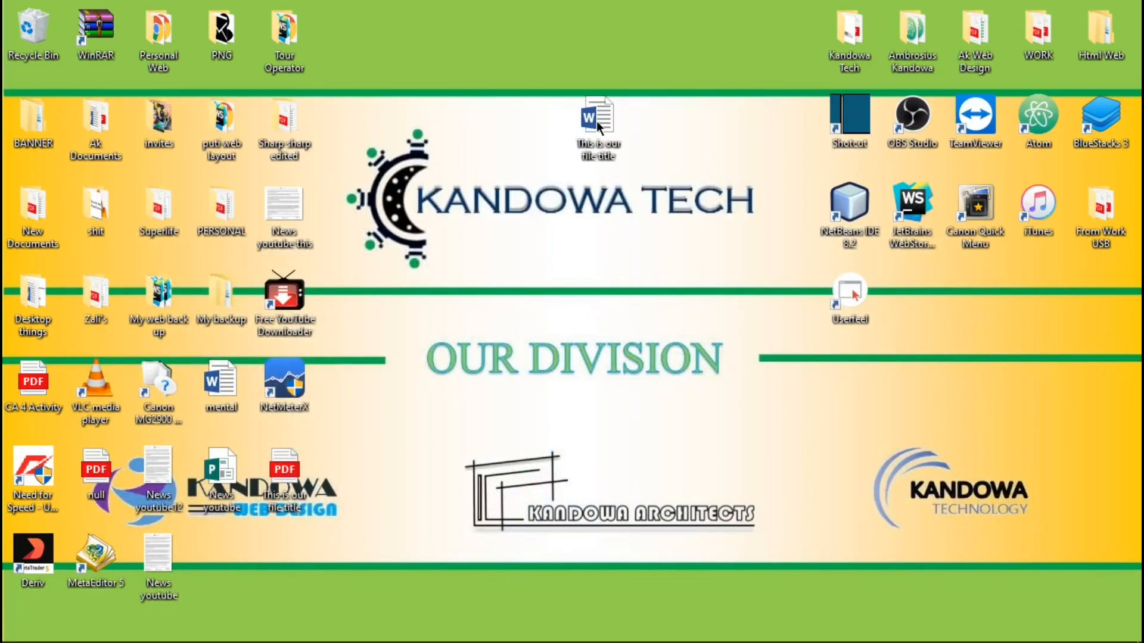
drag(477, 121, 680, 125)
double_click(718, 122)
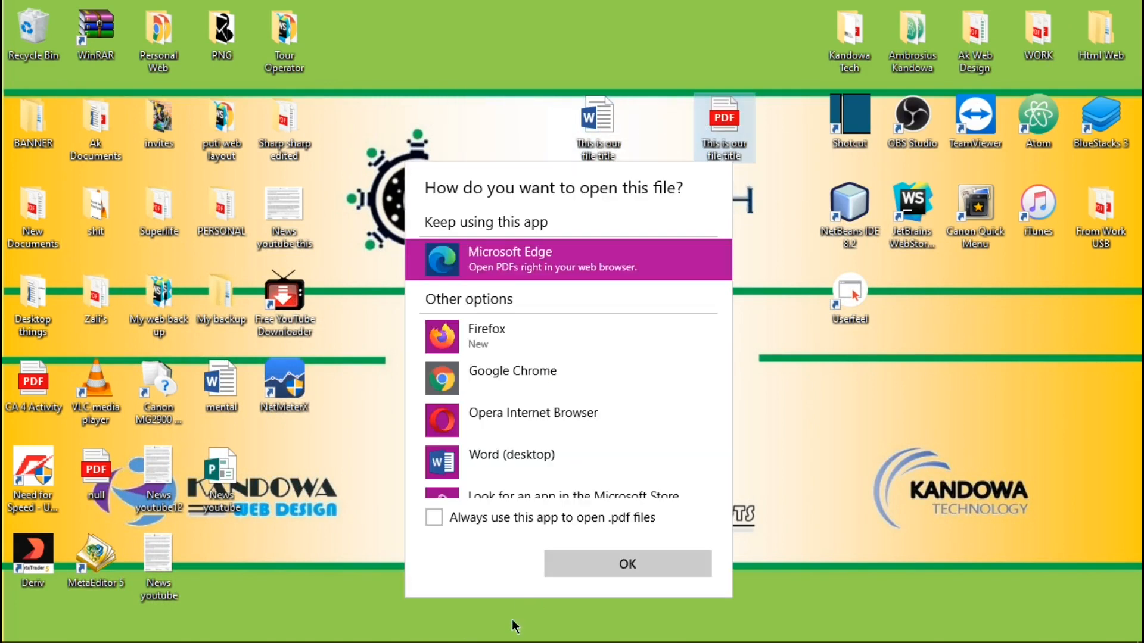
click(331, 589)
click(391, 631)
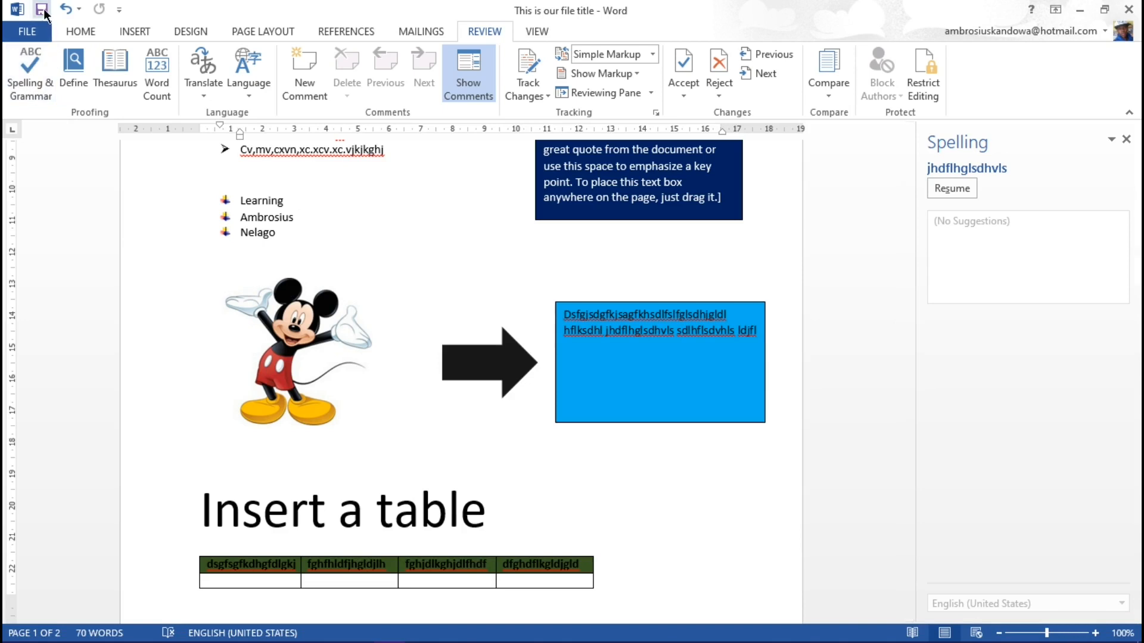
Step: Close the document and relaunch Word to show its list of recent documents
click(292, 236)
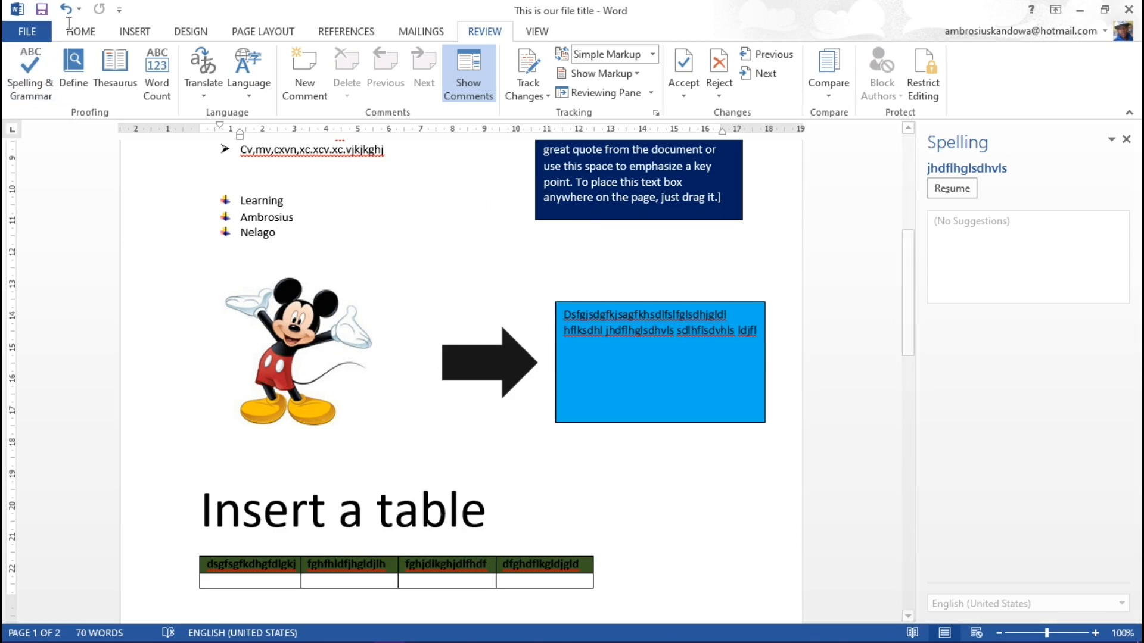
click(330, 182)
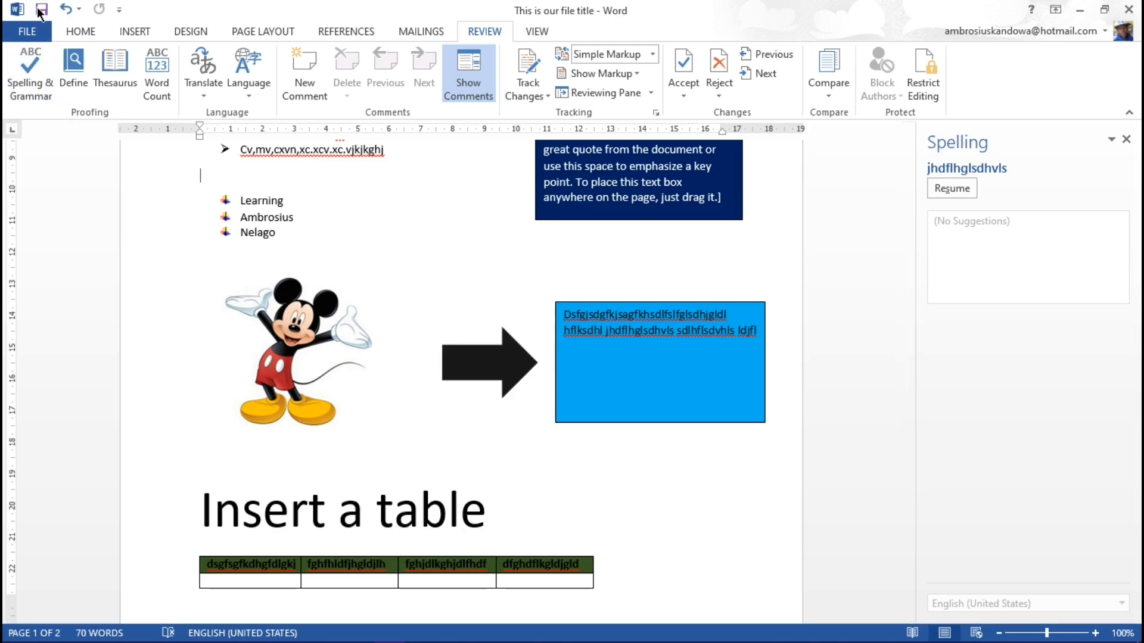
click(297, 200)
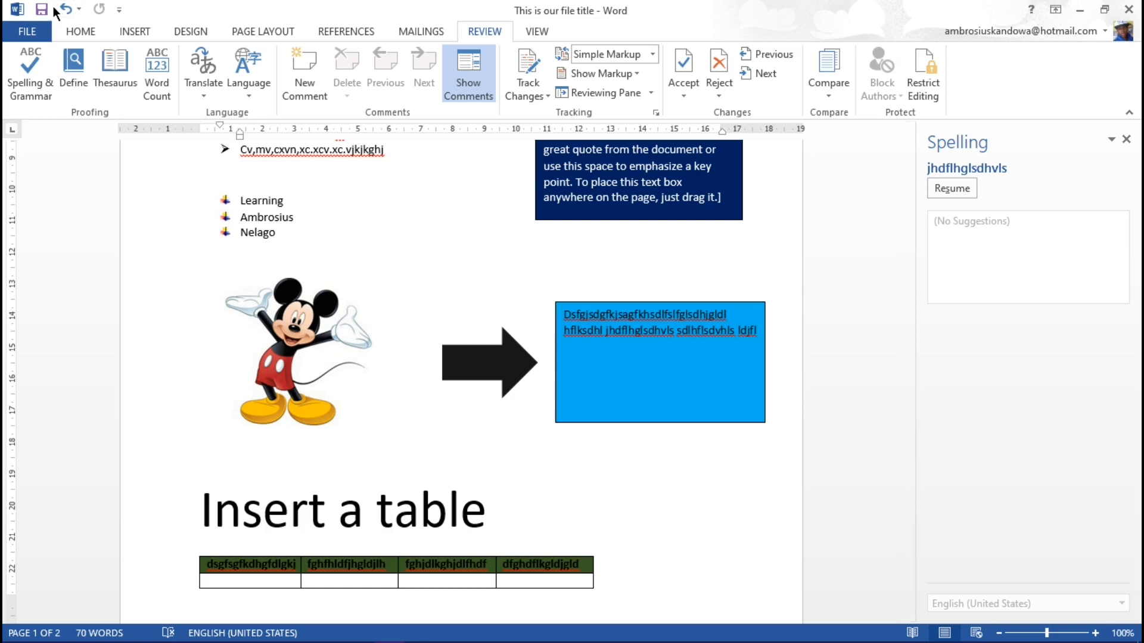
click(1128, 9)
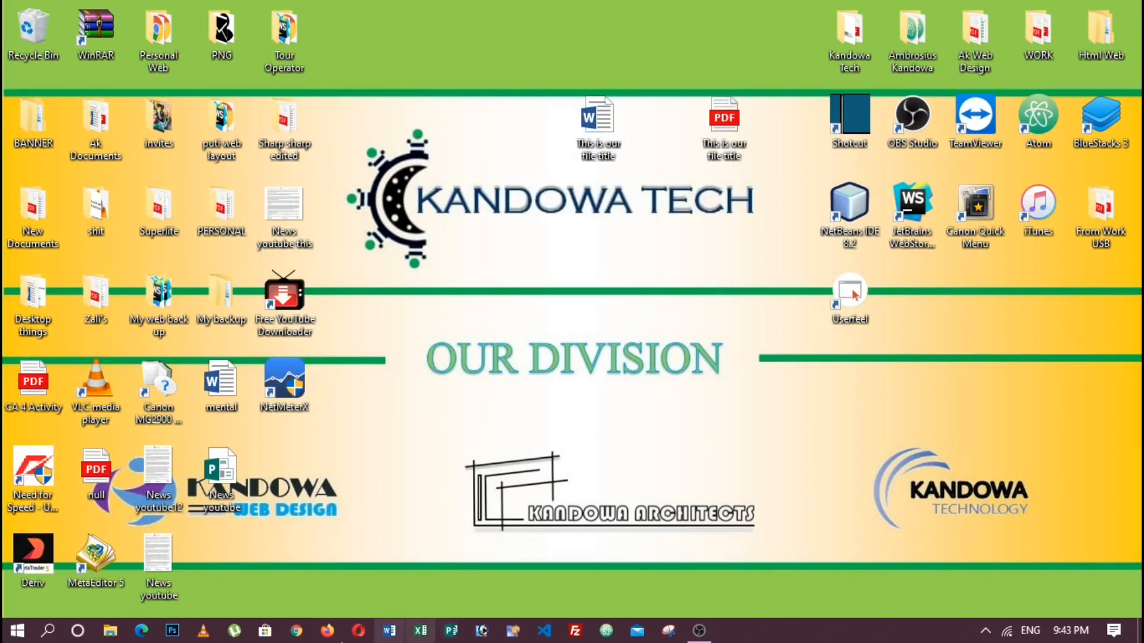
click(390, 632)
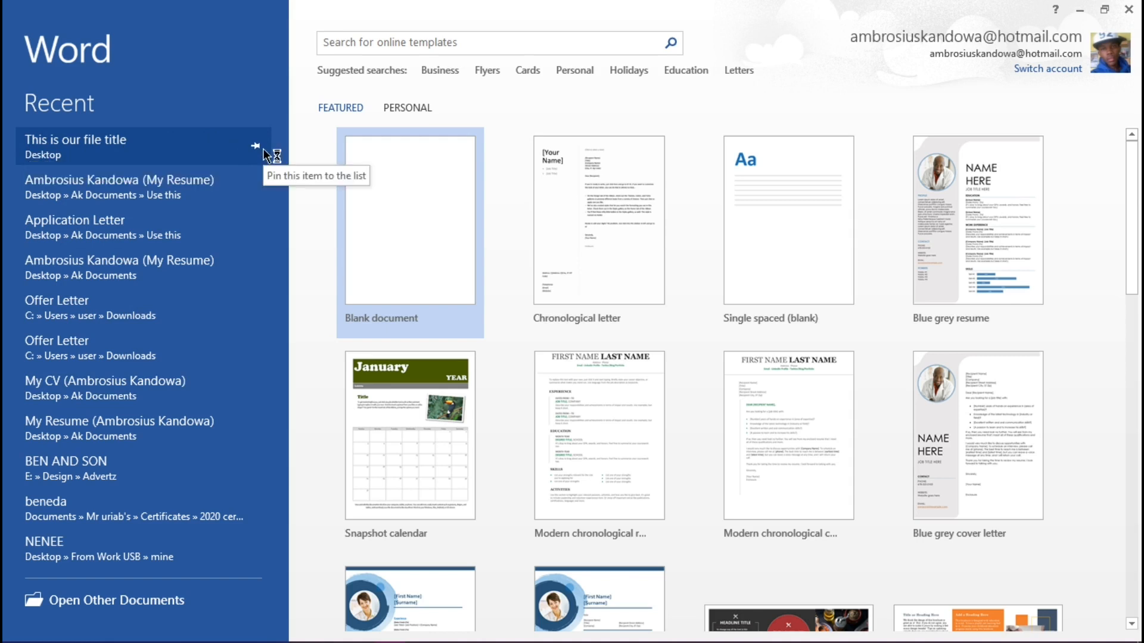
click(131, 189)
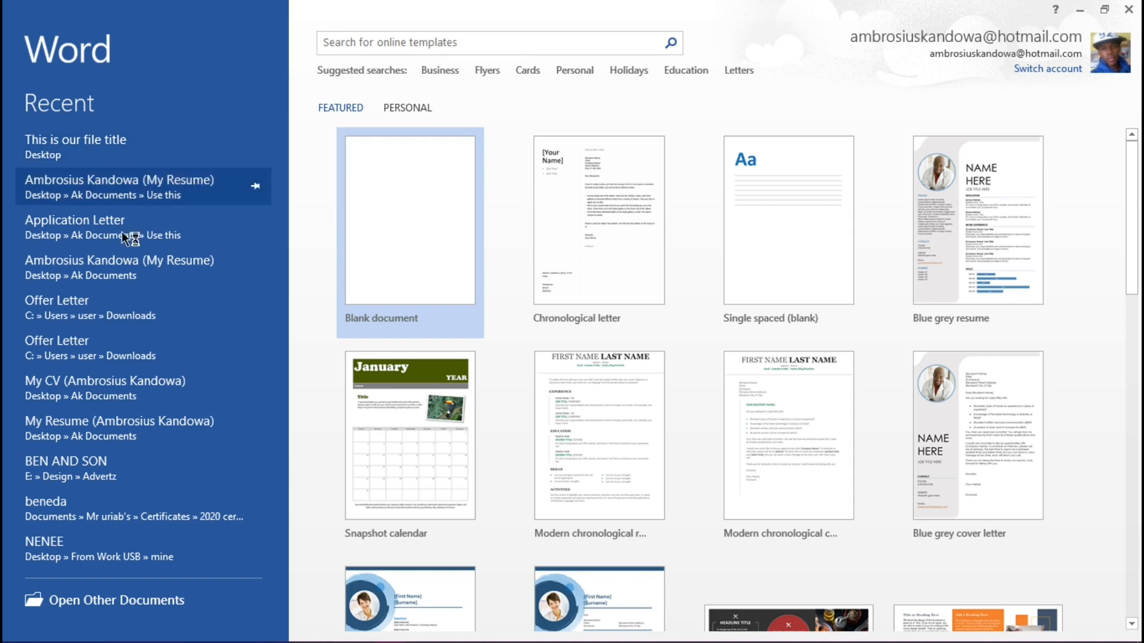
Step: Try pinning "This is our file title" and the resume below it in the recent documents list, unpinning each again
click(255, 148)
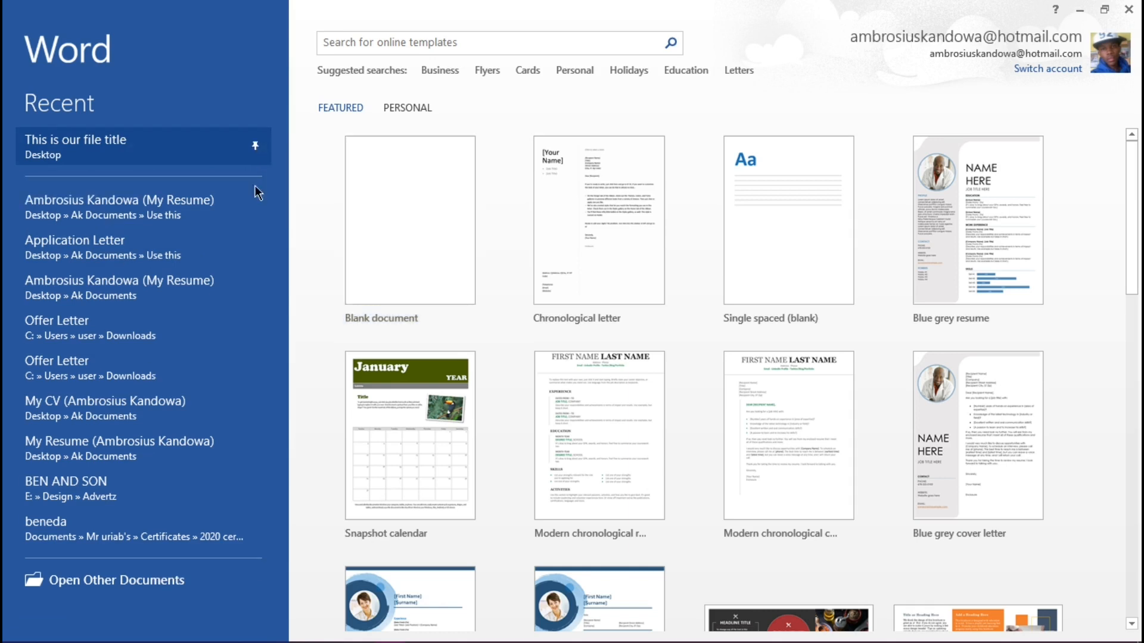
click(258, 145)
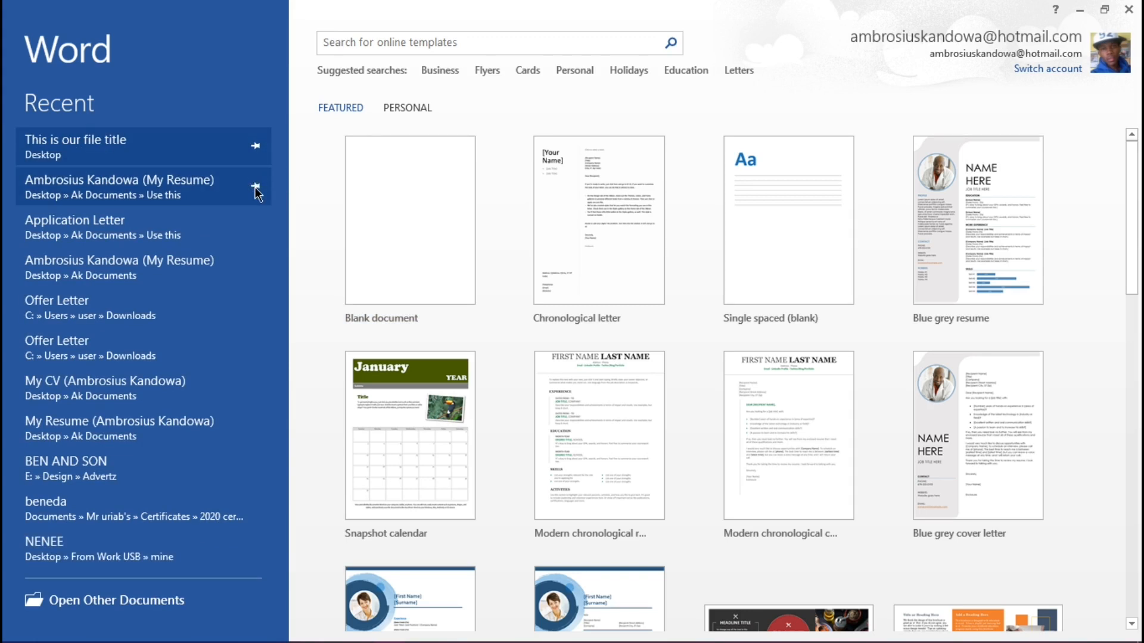
click(255, 186)
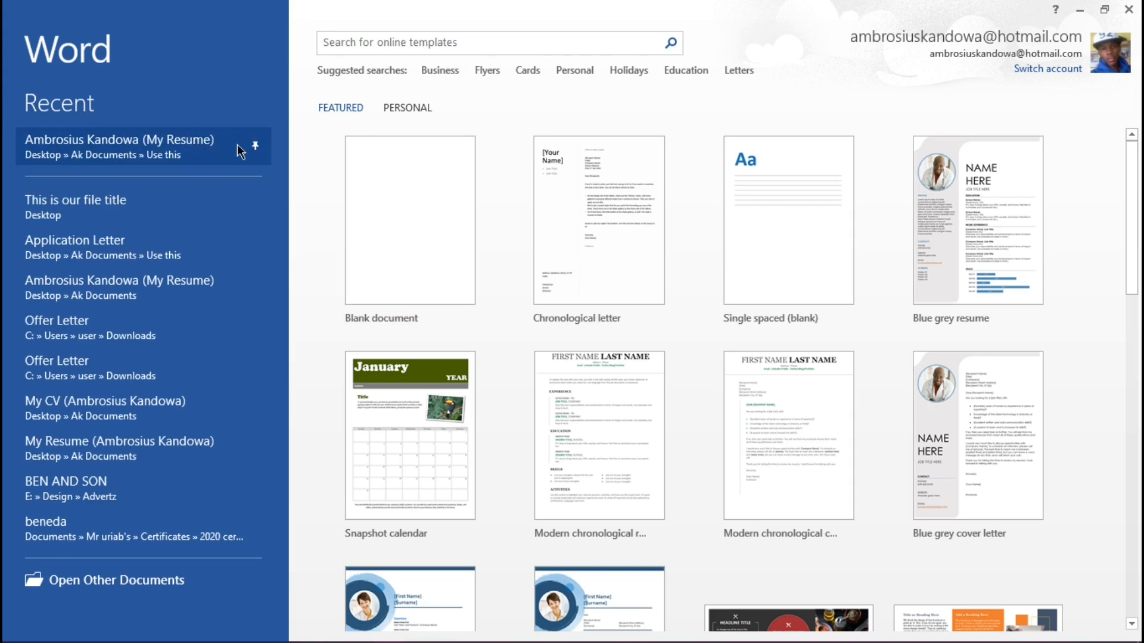
click(254, 143)
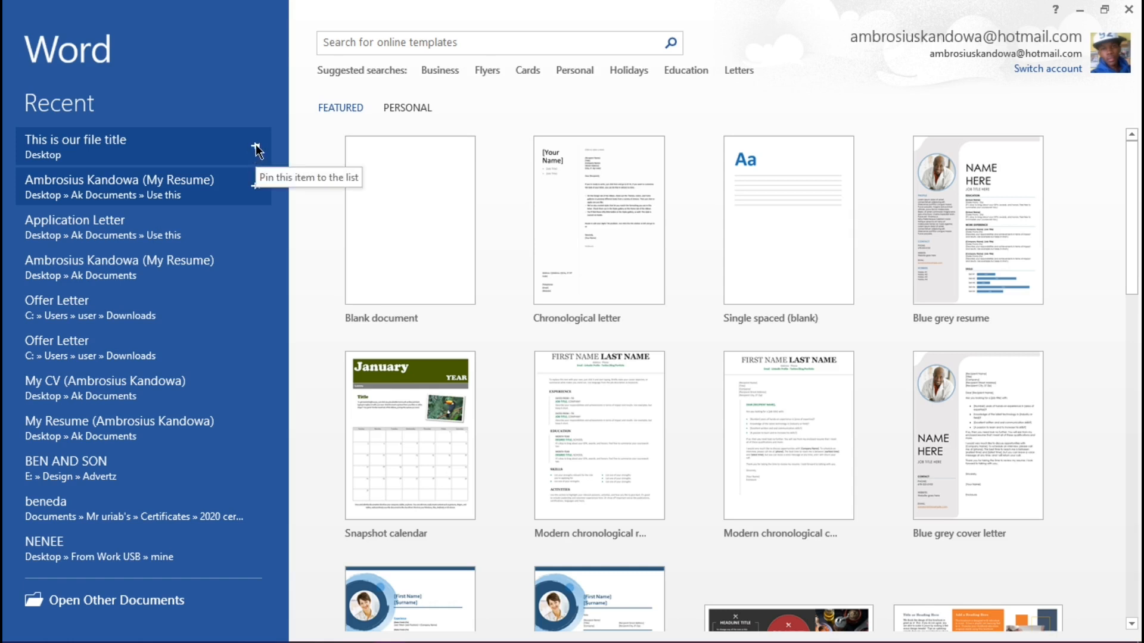
click(256, 144)
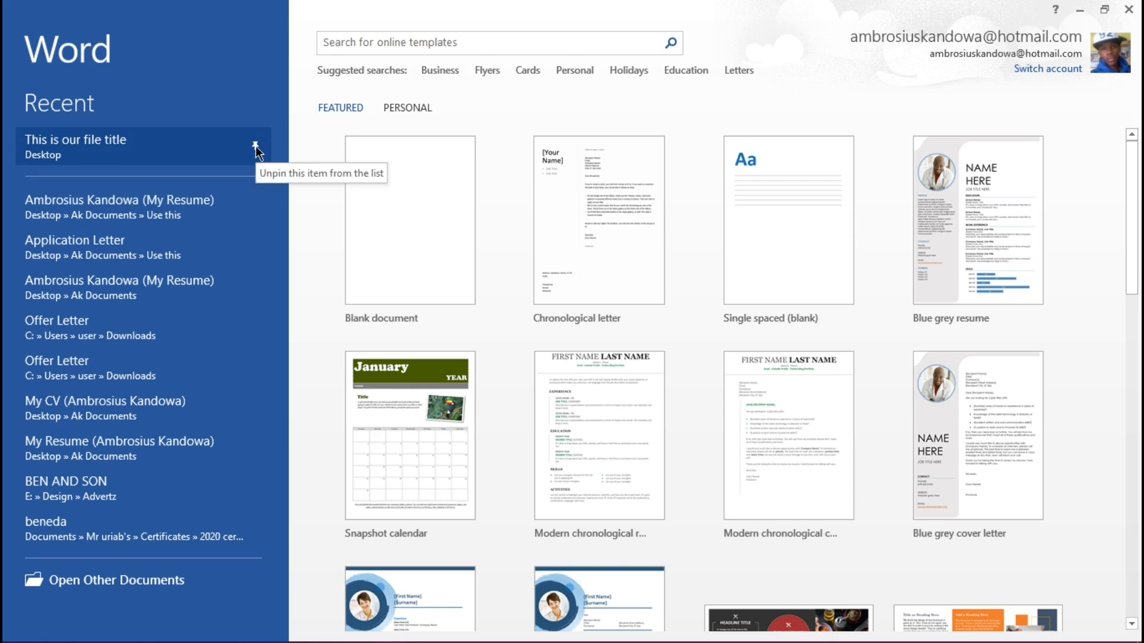
click(256, 145)
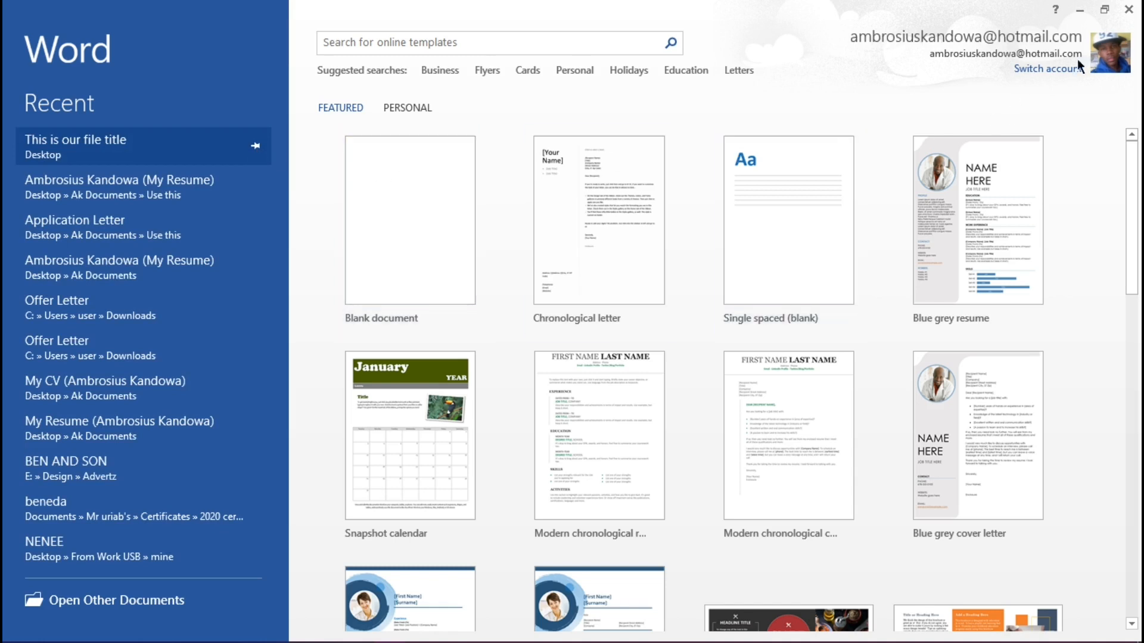
Step: Close Word and return to the desktop
click(1129, 10)
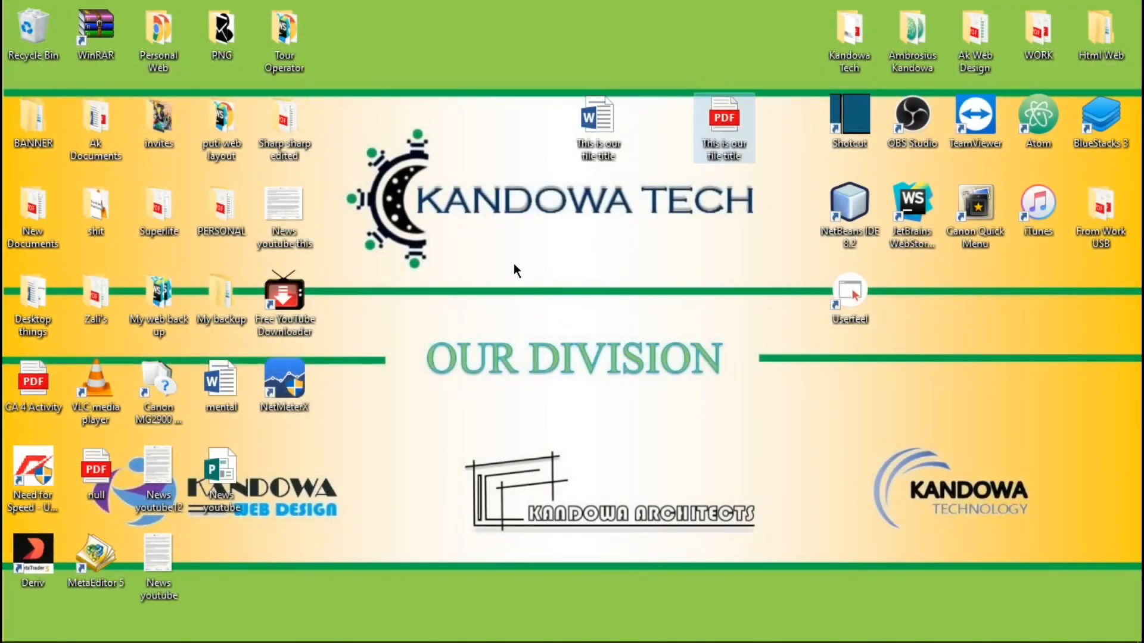